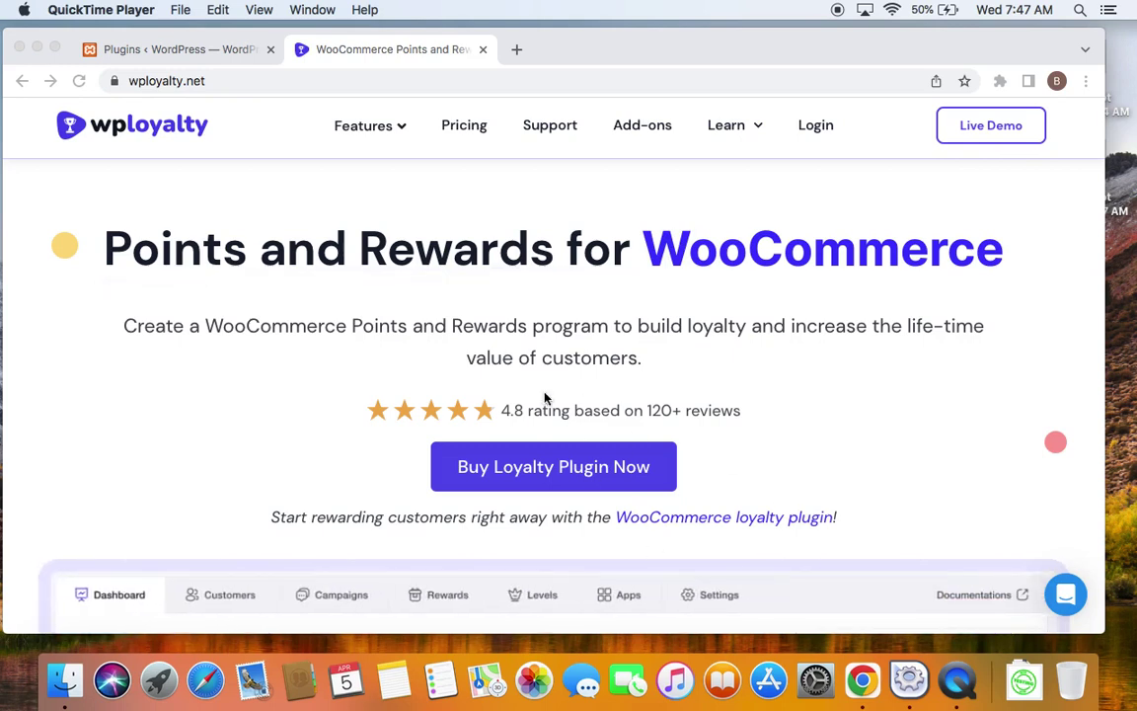
{"action": "left_click", "coordinate": [210, 83]}
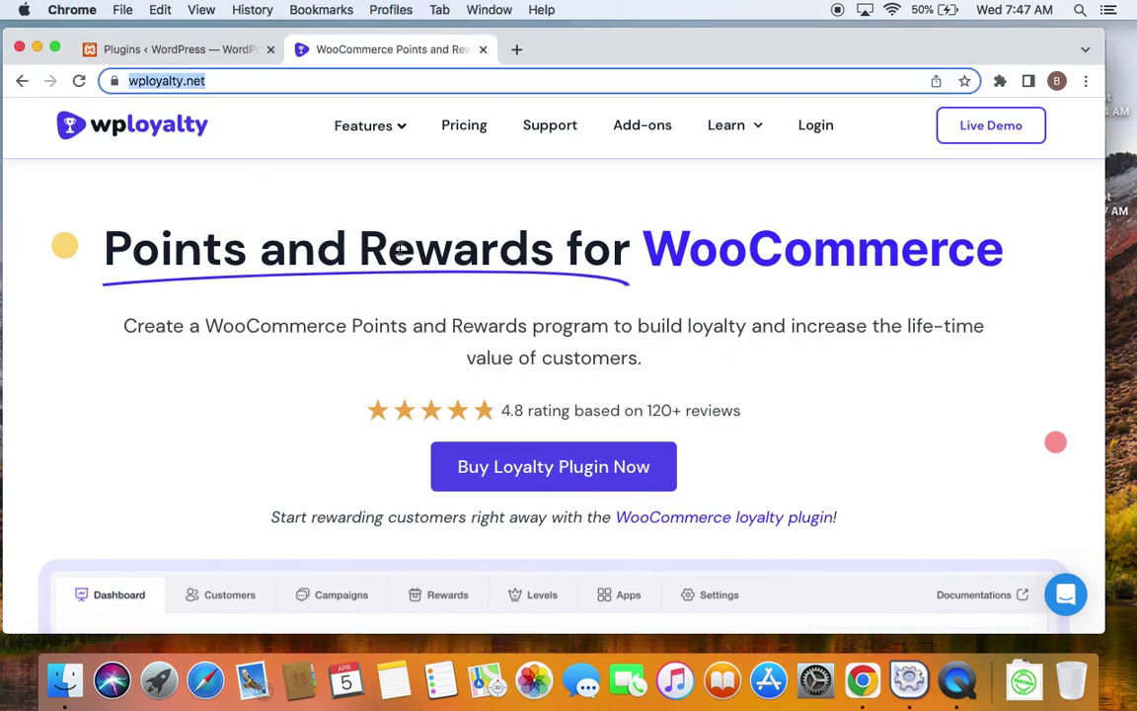
{"action": "left_click", "coordinate": [309, 196]}
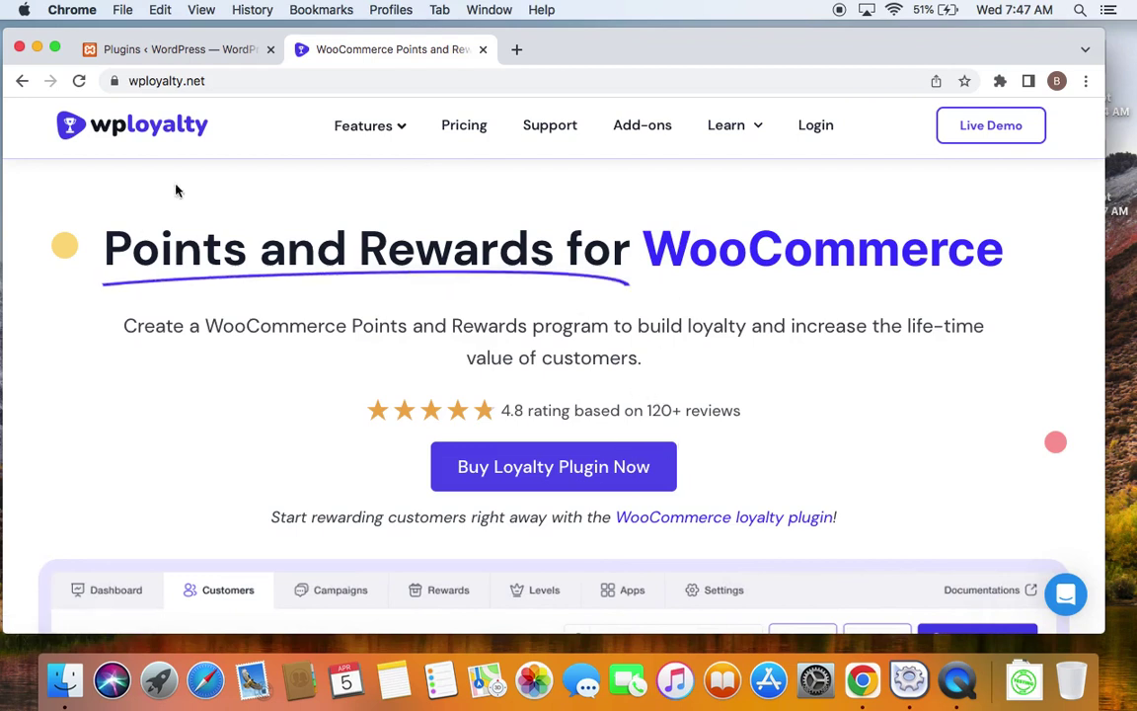
Switch to the WordPress plugins page and choose wp-loyalty-rules-v1.1.10.zip from Downloads as the plugin to upload
{"action": "left_click", "coordinate": [184, 52]}
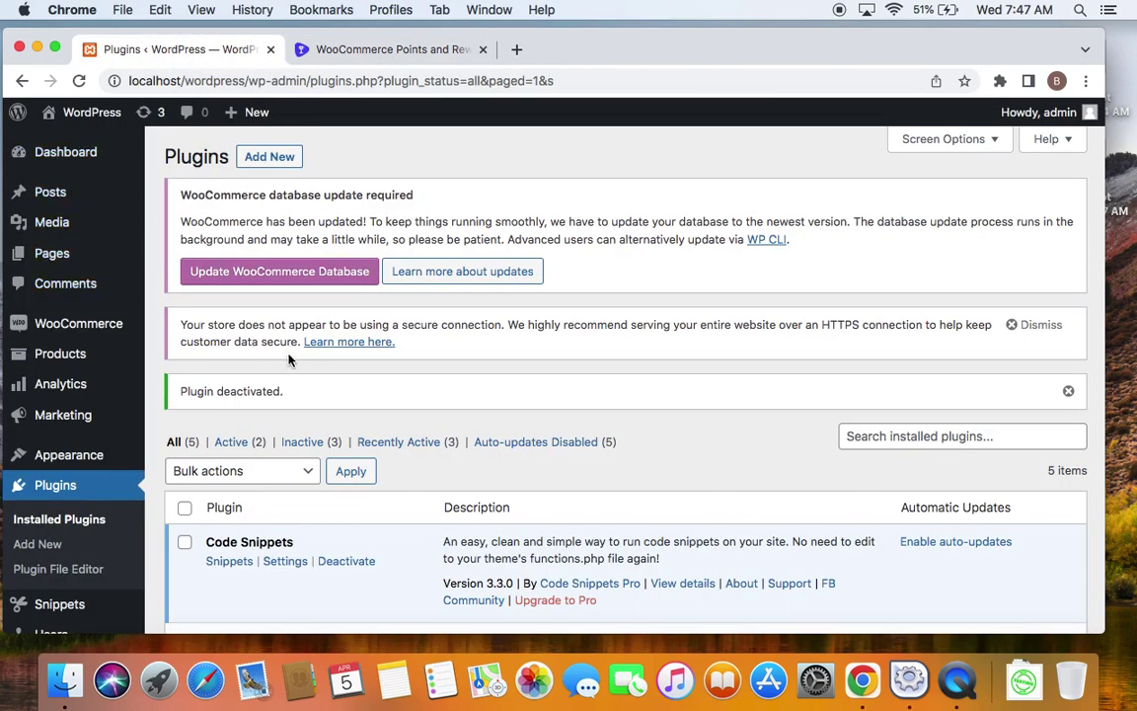
{"action": "left_click", "coordinate": [283, 161]}
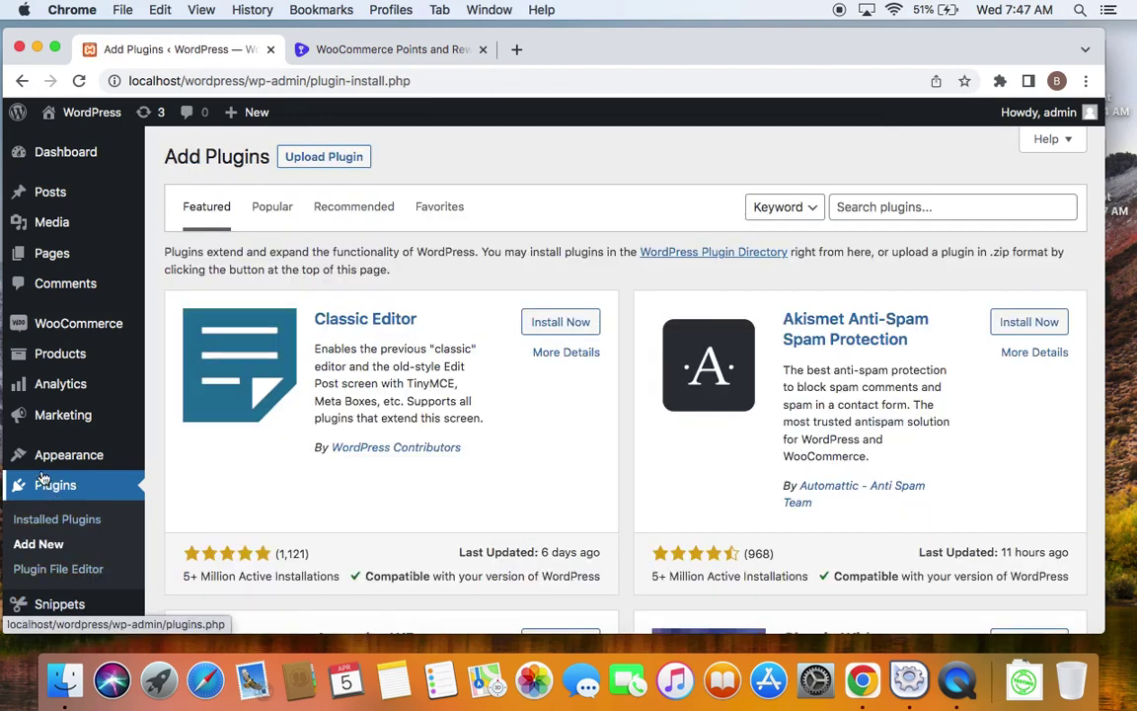
{"action": "left_click", "coordinate": [327, 156]}
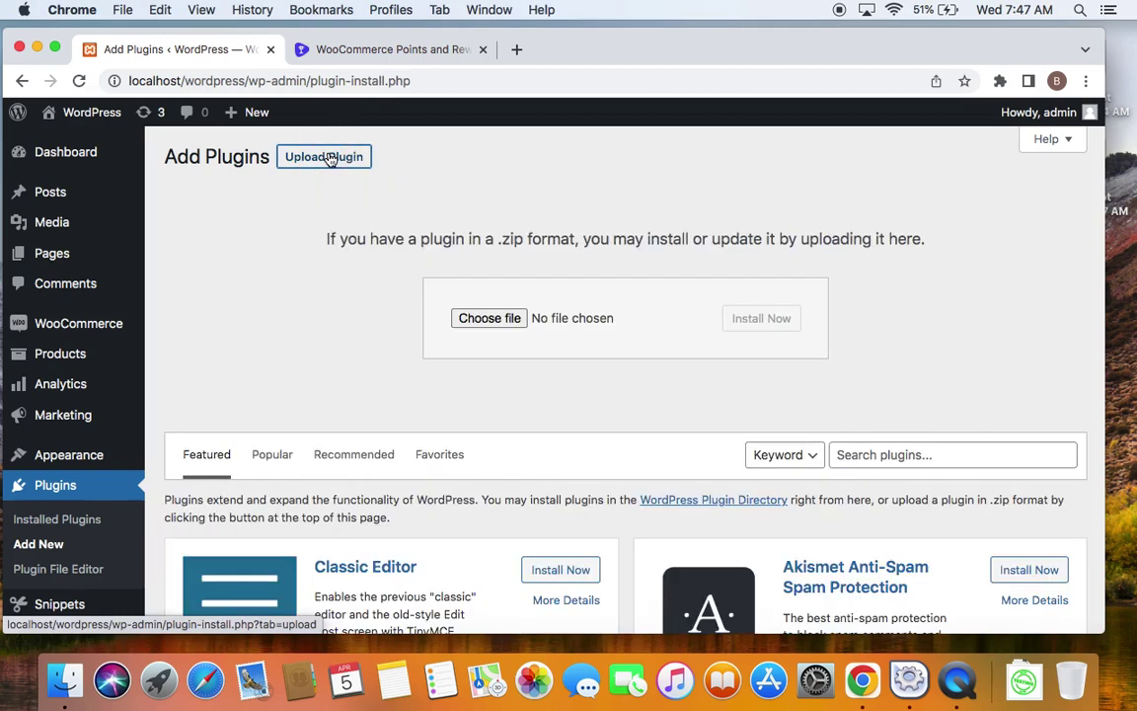
{"action": "left_click", "coordinate": [480, 325]}
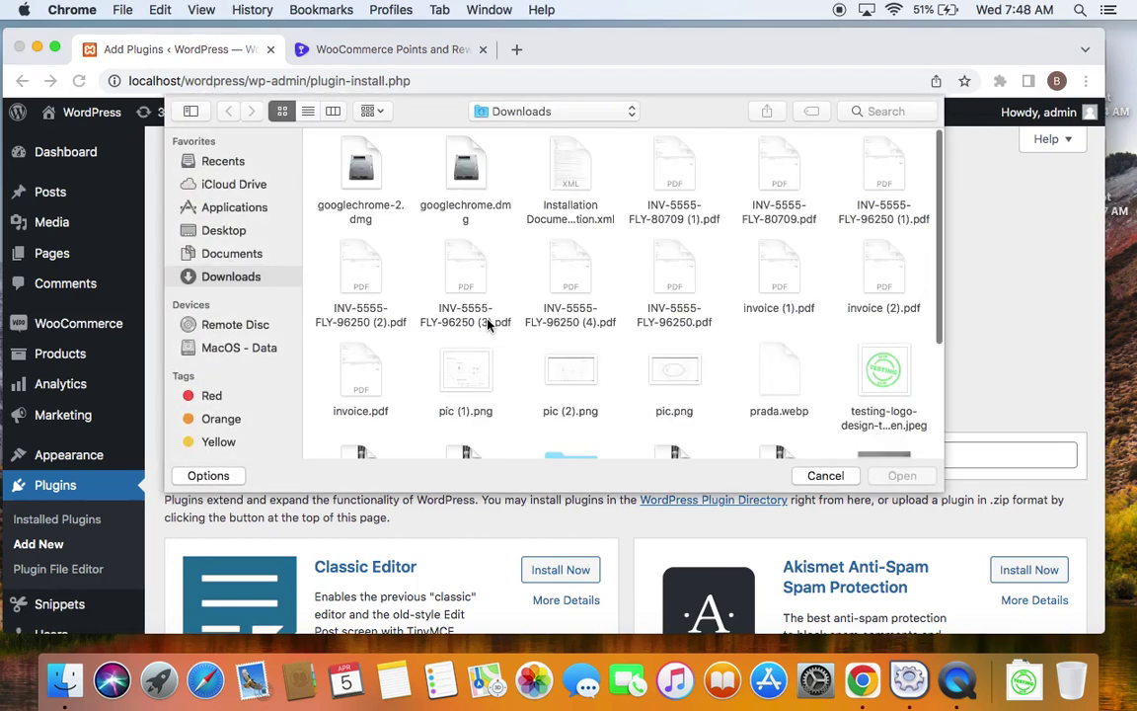
{"action": "scroll", "coordinate": [654, 426], "scroll_direction": "down", "scroll_amount": 5}
{"action": "scroll", "coordinate": [654, 426], "scroll_direction": "up", "scroll_amount": 1}
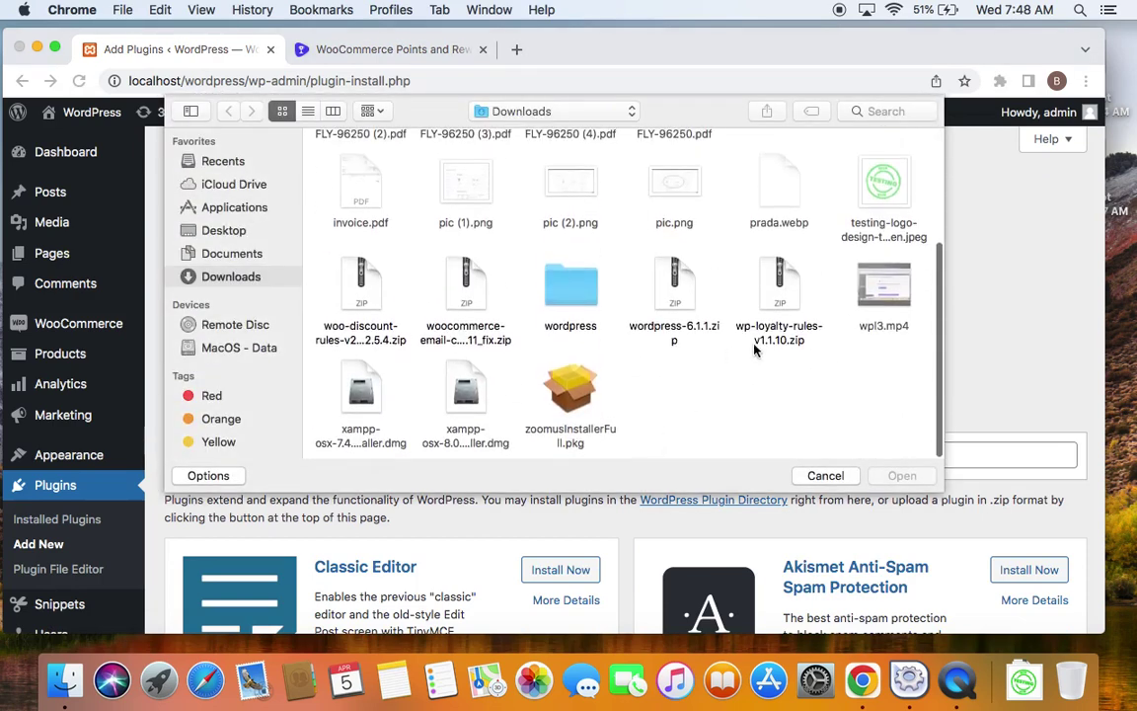
{"action": "left_click", "coordinate": [775, 326]}
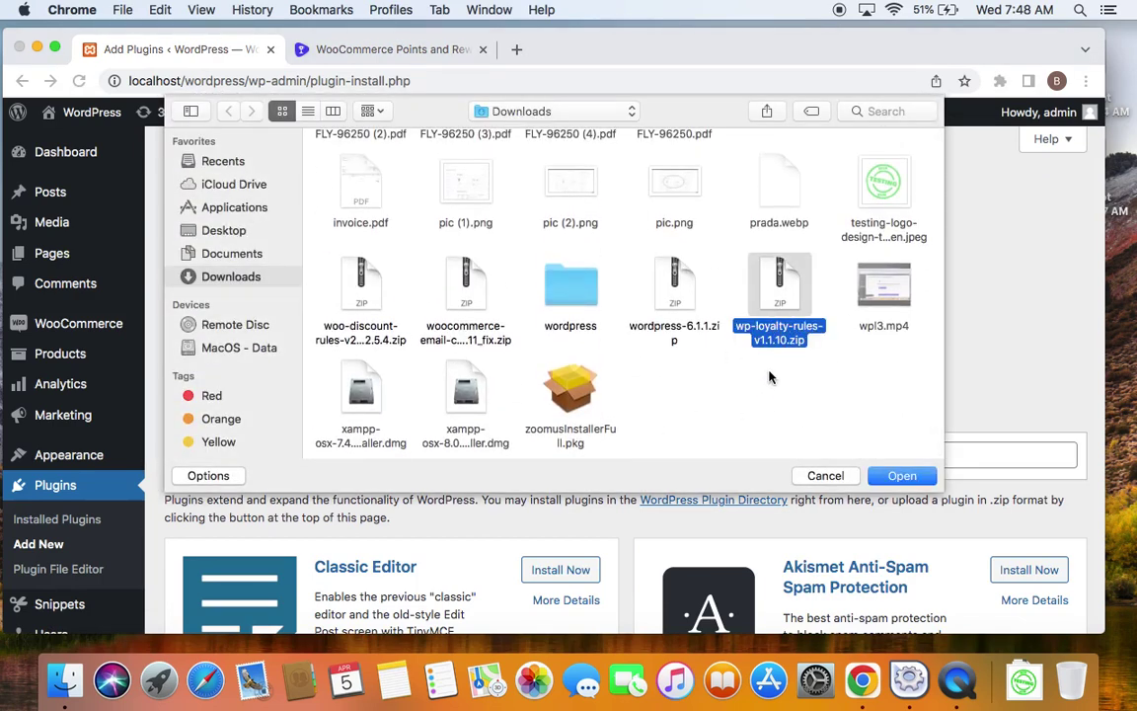
{"action": "left_click", "coordinate": [900, 474]}
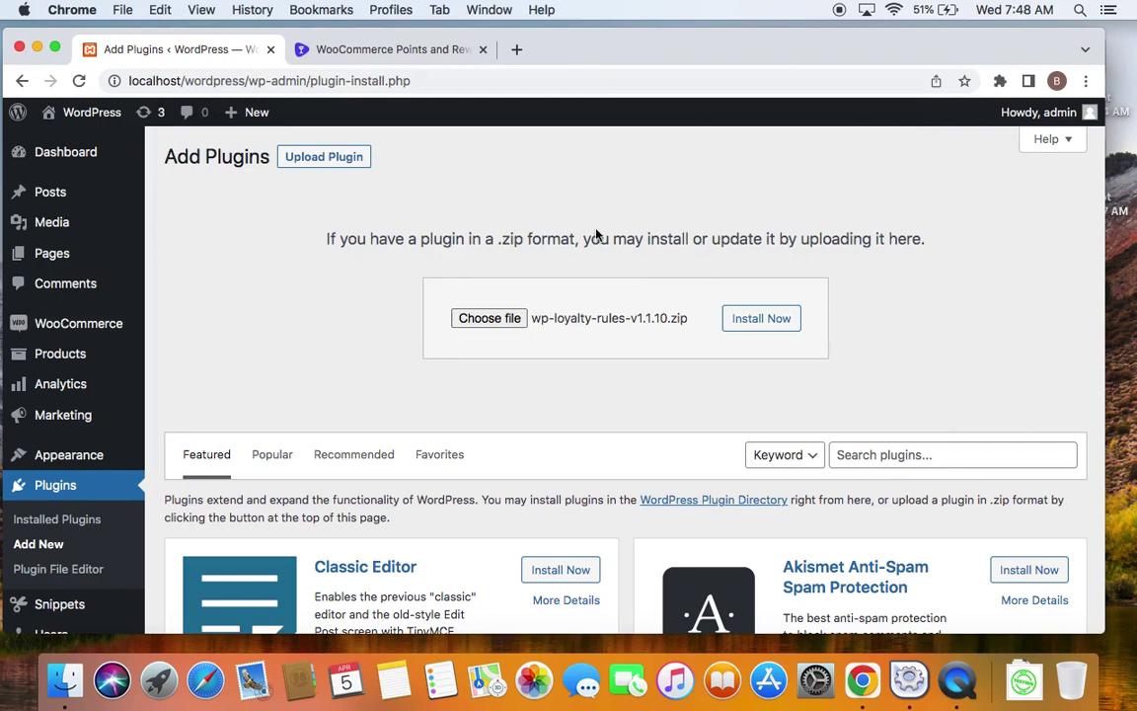
Install and activate the uploaded WPLoyalty plugin, and locate its entry in the installed plugins list
{"action": "left_click", "coordinate": [739, 320]}
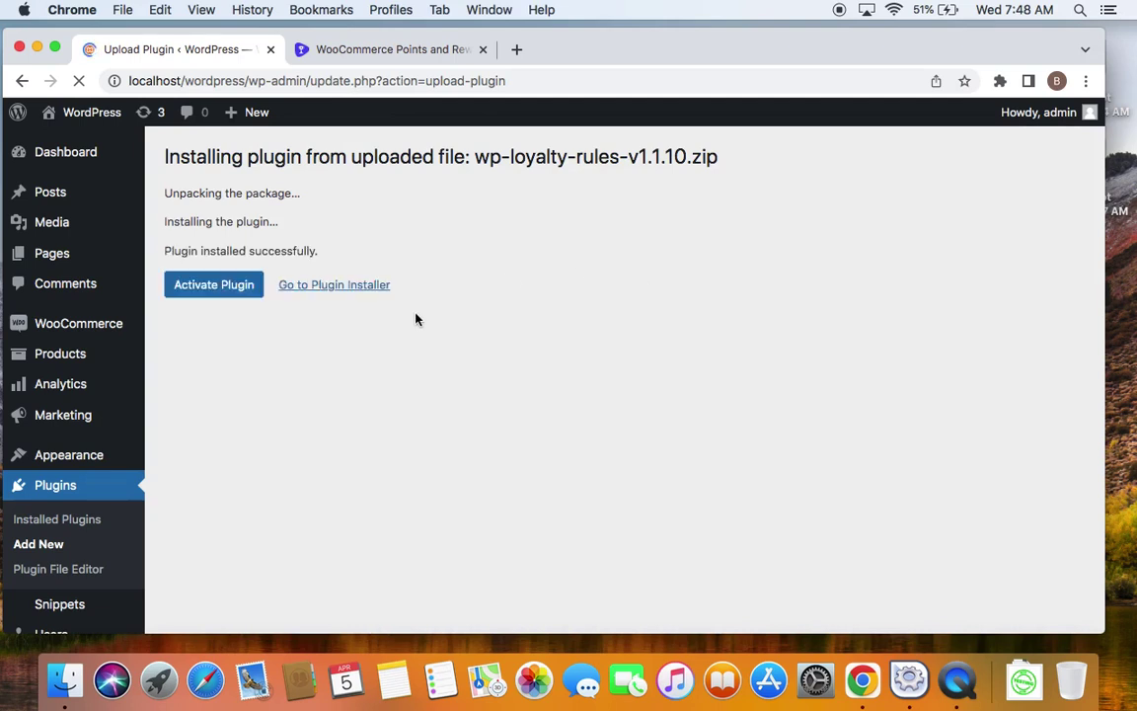
{"action": "left_click", "coordinate": [223, 294]}
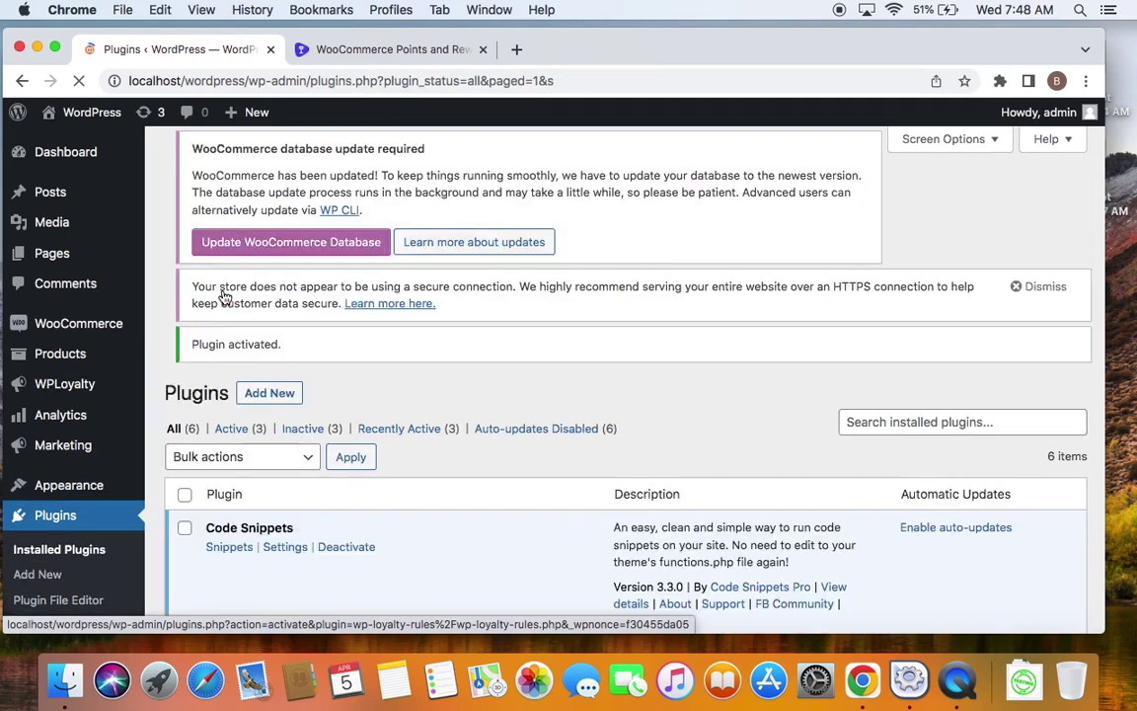
{"action": "scroll", "coordinate": [482, 459], "scroll_direction": "down", "scroll_amount": 3}
{"action": "scroll", "coordinate": [481, 459], "scroll_direction": "down", "scroll_amount": 8}
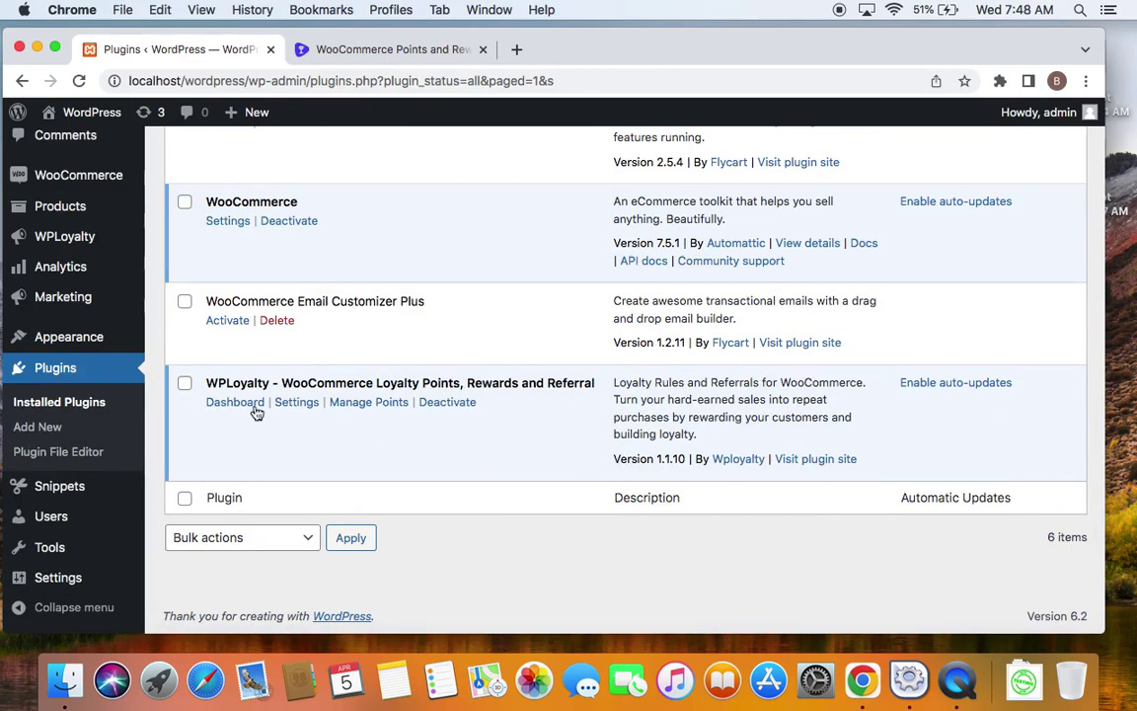
Open WPLoyalty and start its onboarding with Referrals as the loyalty program type
{"action": "scroll", "coordinate": [536, 465], "scroll_direction": "up", "scroll_amount": 5}
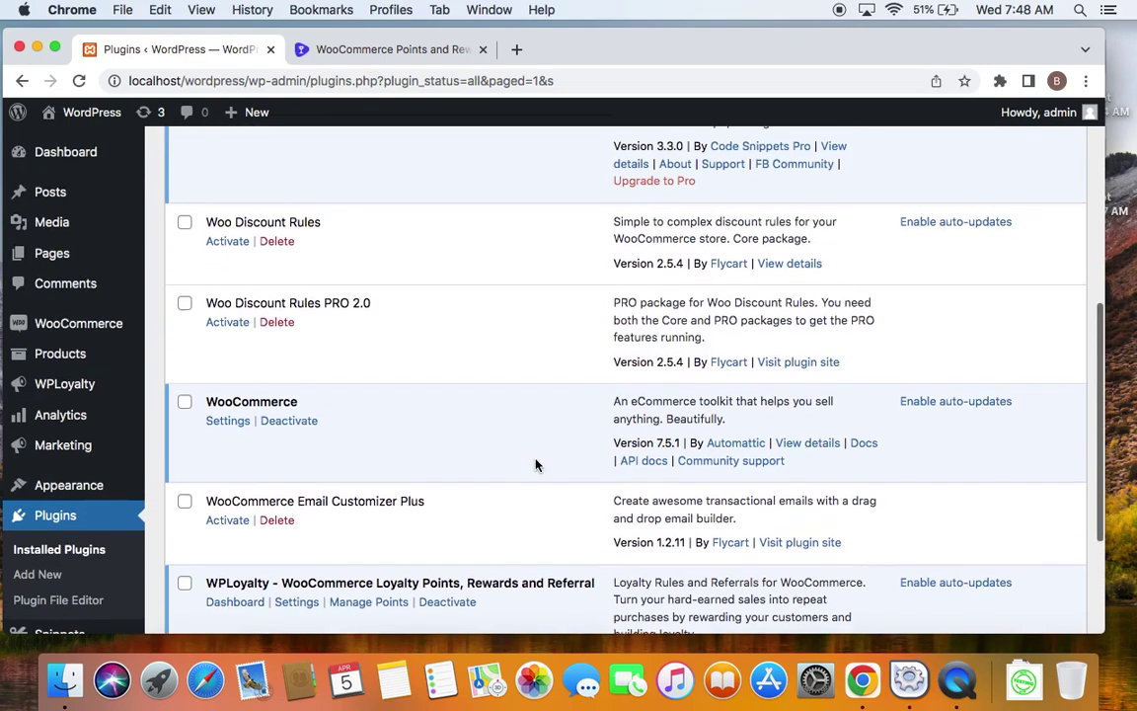
{"action": "left_click", "coordinate": [83, 388]}
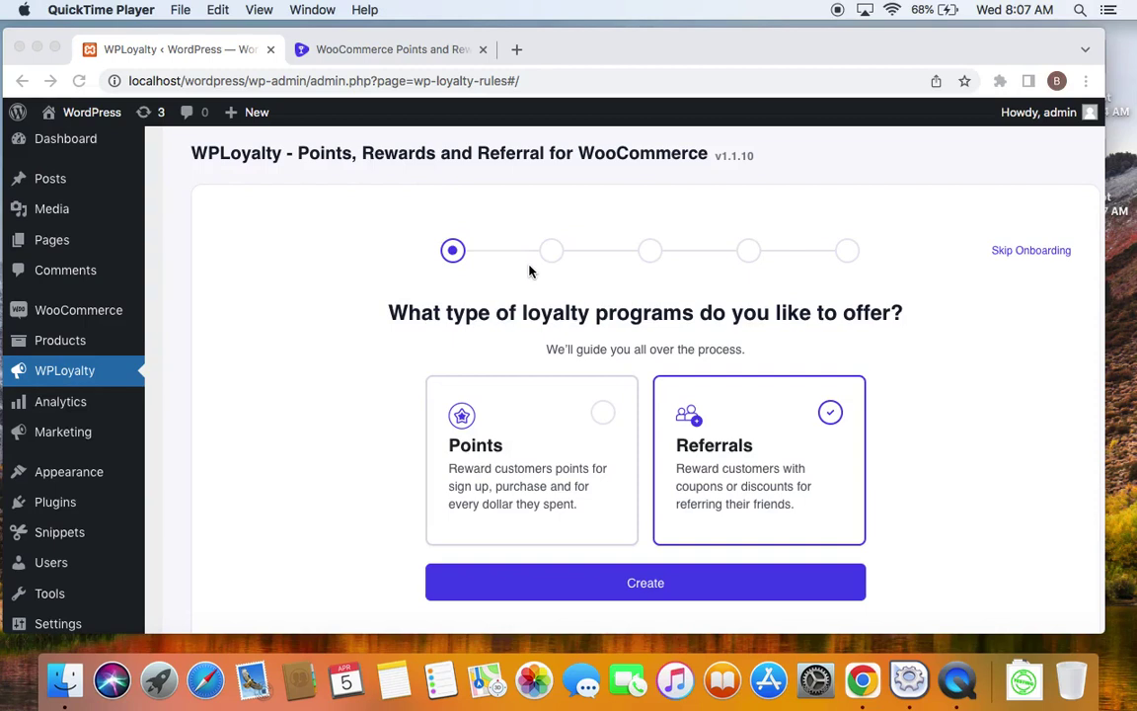
{"action": "left_click", "coordinate": [672, 582]}
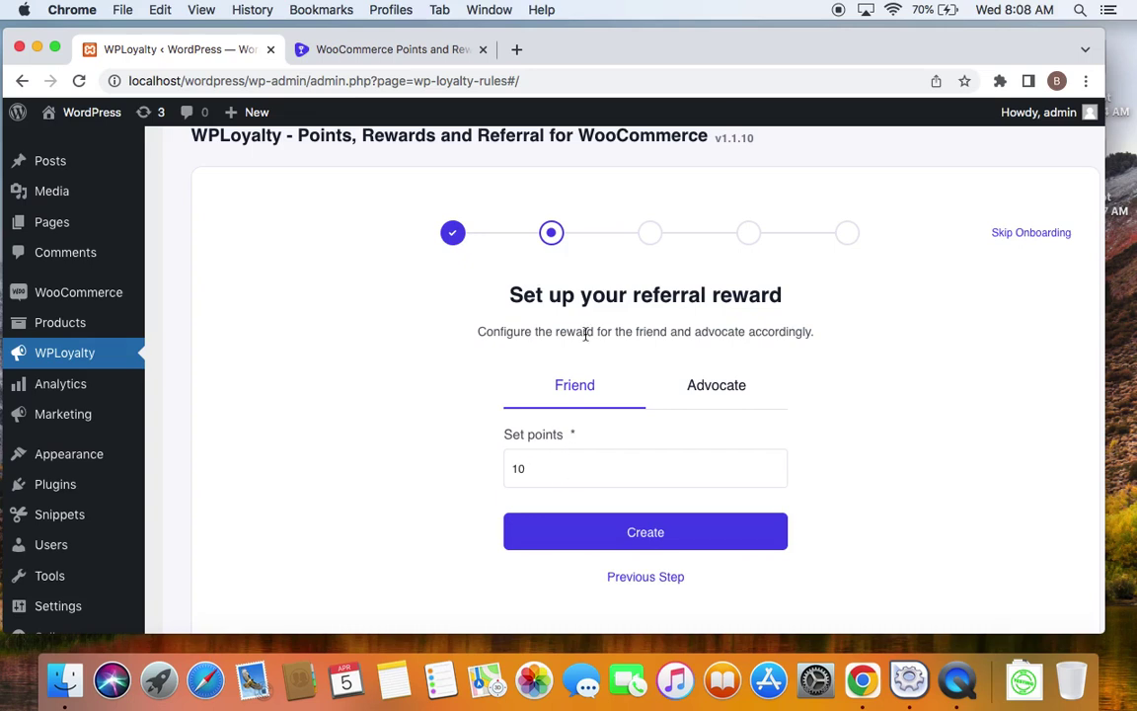
Check the friend and advocate points and create the referral reward with 10 points for each
{"action": "left_click", "coordinate": [740, 386]}
{"action": "left_click", "coordinate": [537, 391]}
{"action": "left_click", "coordinate": [553, 477]}
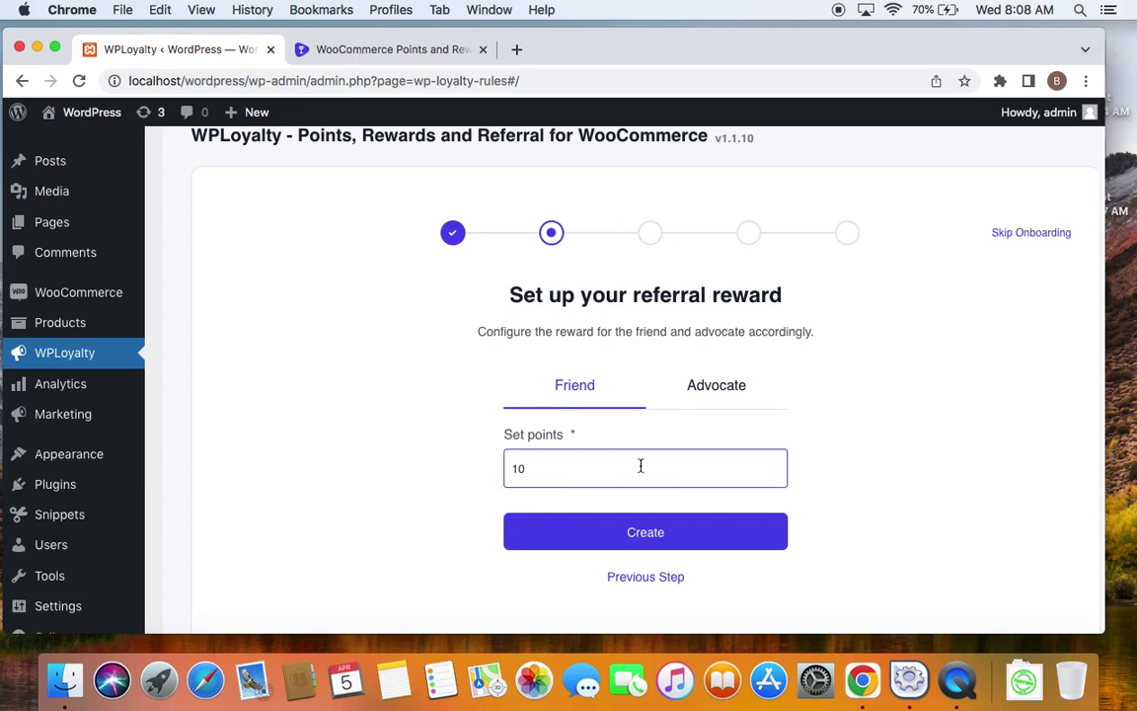
{"action": "left_click", "coordinate": [705, 393]}
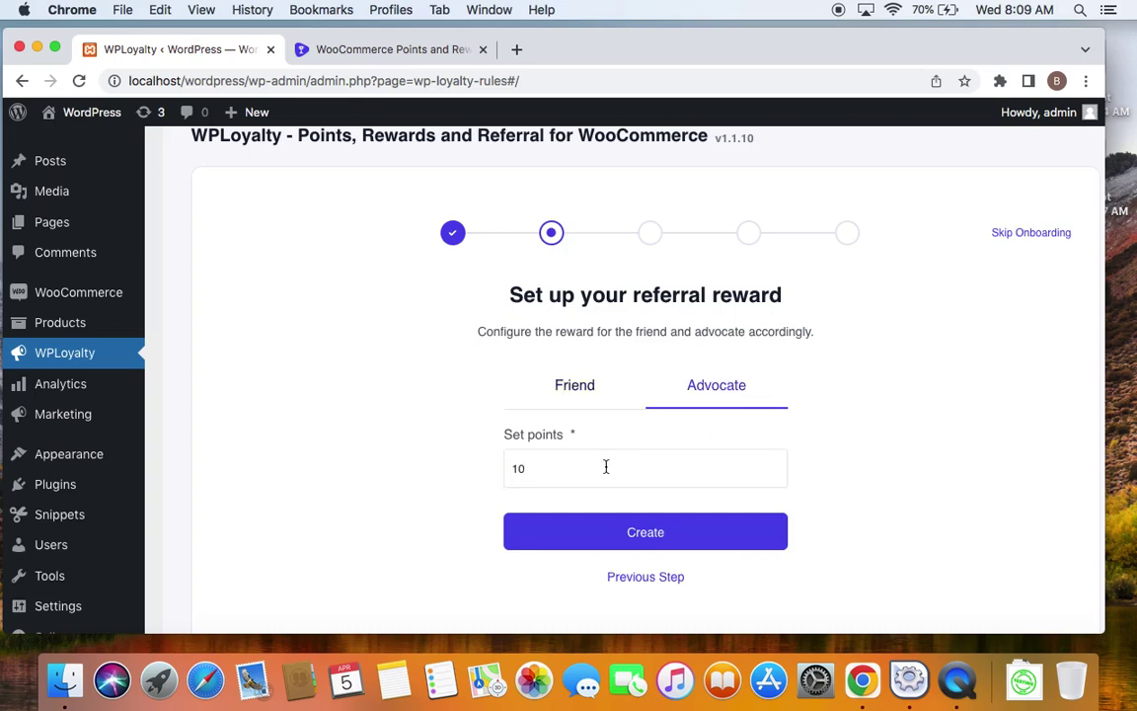
{"action": "left_click", "coordinate": [666, 533]}
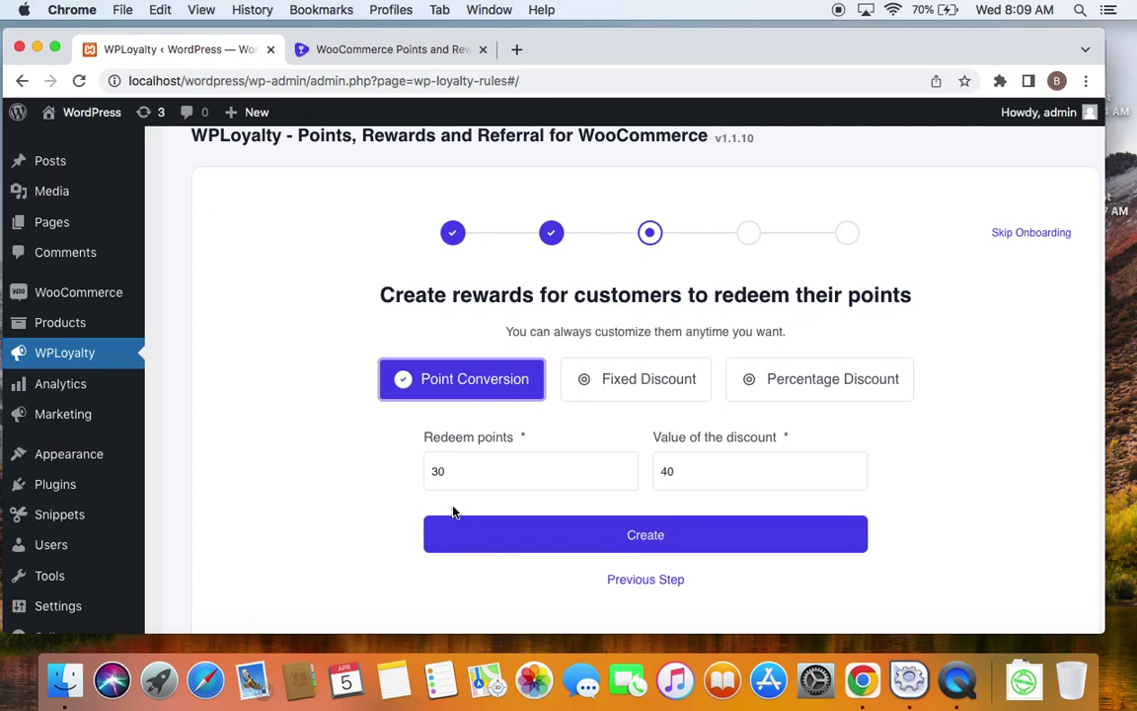
Create a Fixed Discount reward with a discount value of 10 redeemable for 10 points
{"action": "left_click", "coordinate": [470, 470]}
{"action": "left_click", "coordinate": [622, 394]}
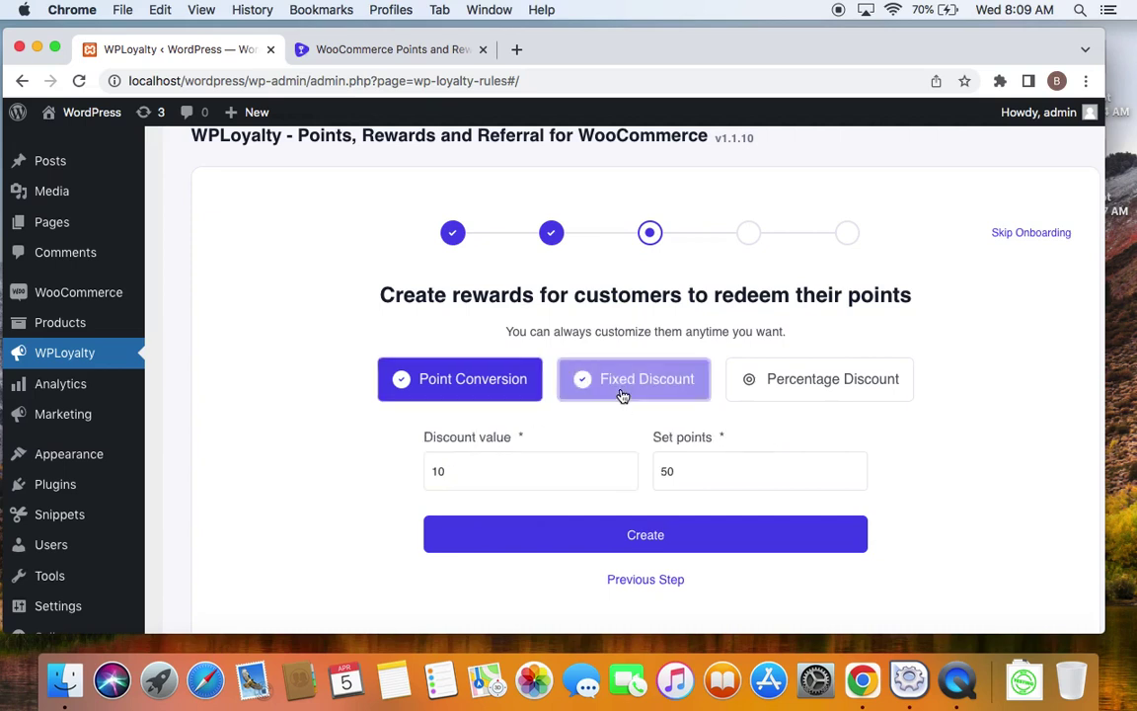
{"action": "left_click", "coordinate": [467, 471]}
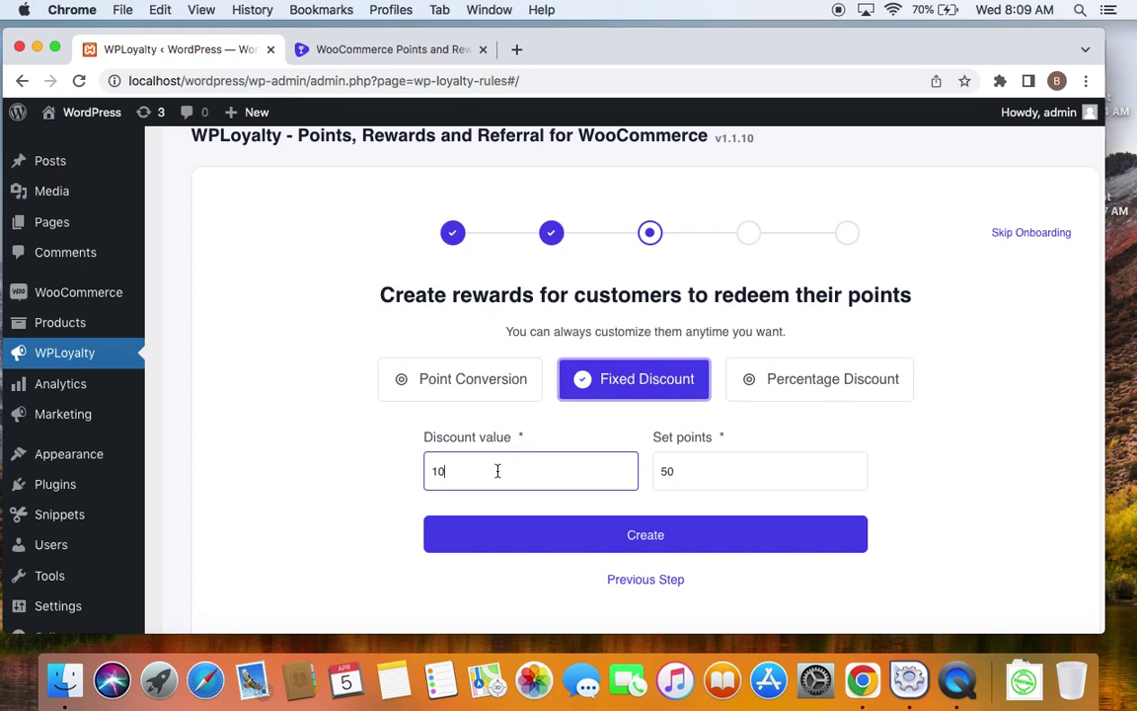
{"action": "left_click_drag", "start_coordinate": [671, 471], "coordinate": [656, 472]}
{"action": "key", "text": "BackSpace"}
{"action": "type", "text": "10"}
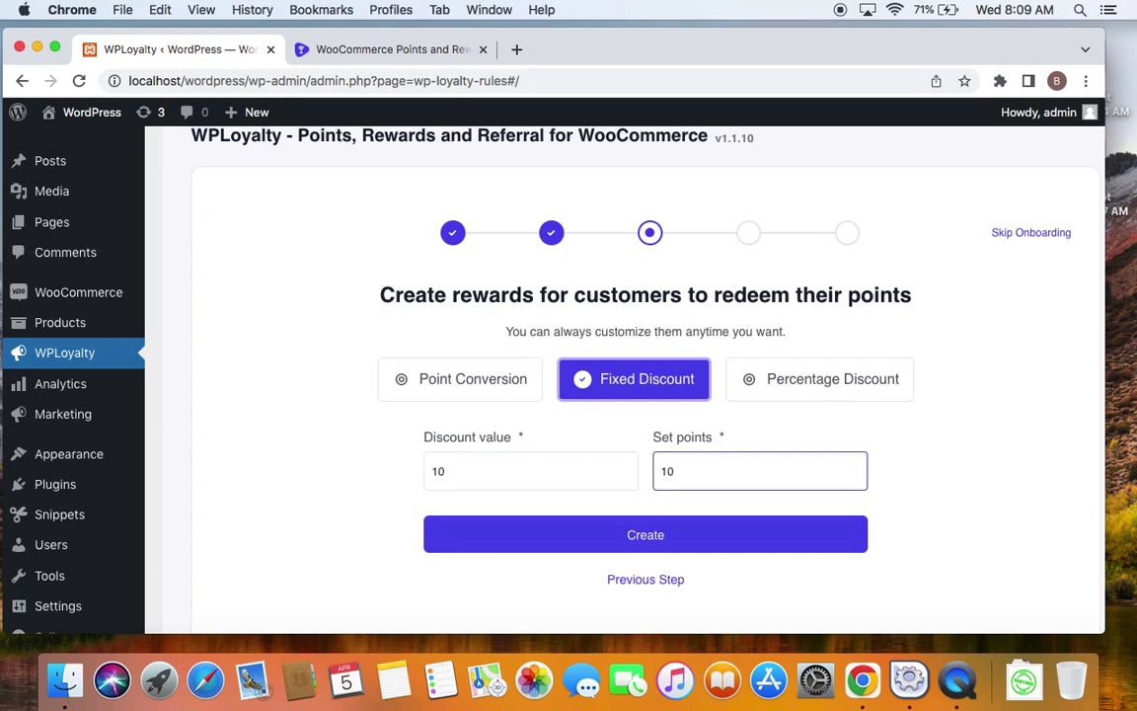
{"action": "left_click", "coordinate": [653, 536]}
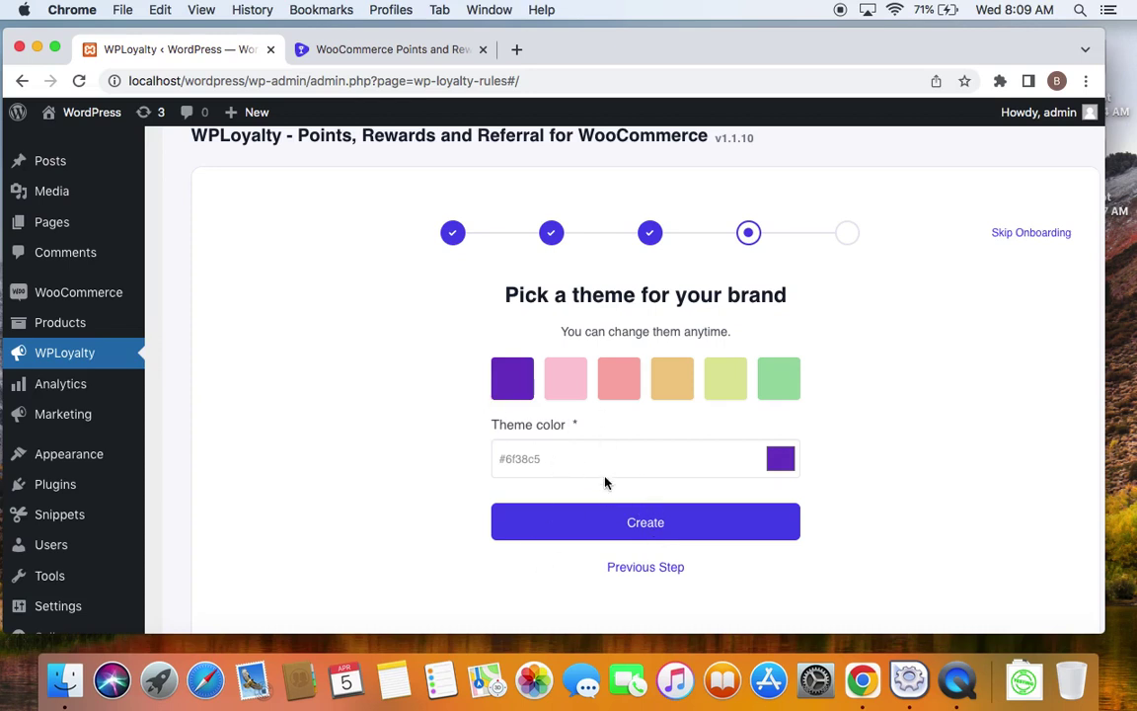
Accept the brand theme color #6f38c5, review the setup summary and continue to complete the onboarding
{"action": "left_click", "coordinate": [611, 526]}
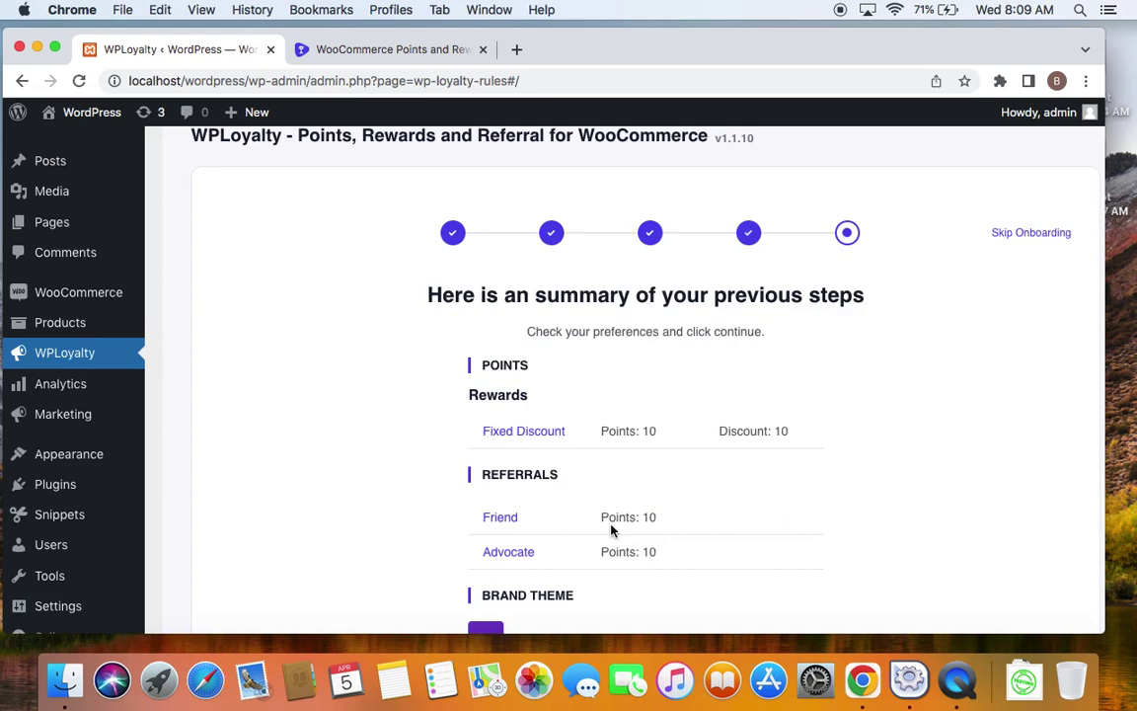
{"action": "scroll", "coordinate": [611, 530], "scroll_direction": "down", "scroll_amount": 3}
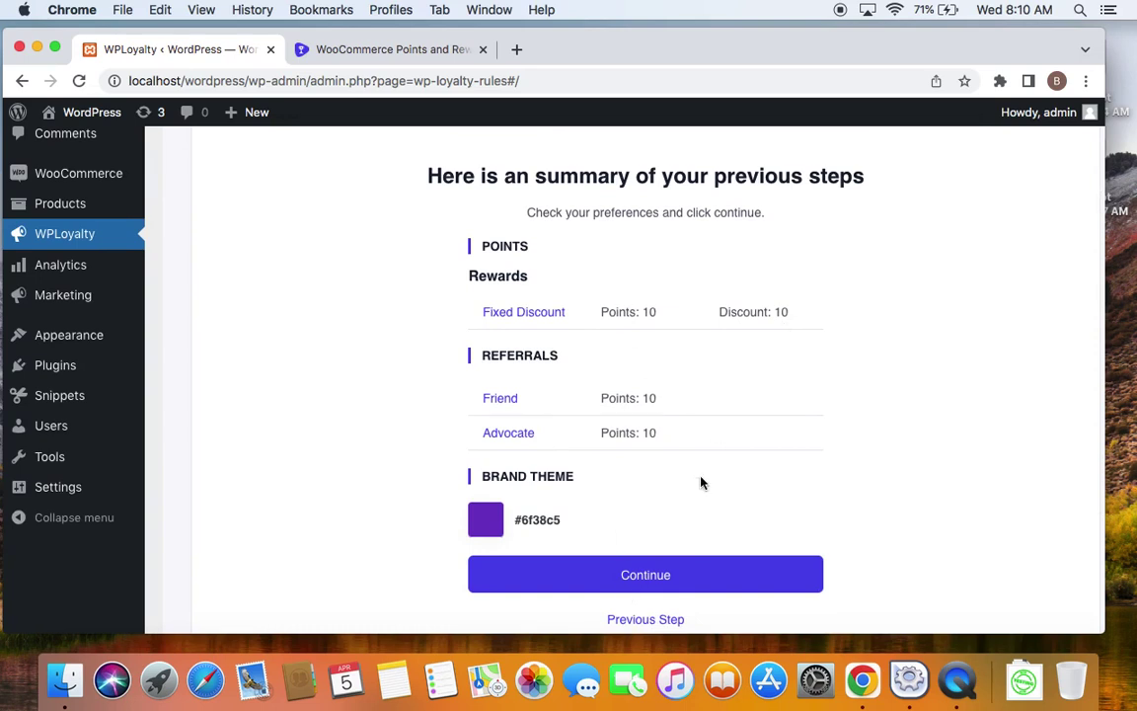
{"action": "scroll", "coordinate": [660, 576], "scroll_direction": "down", "scroll_amount": 1}
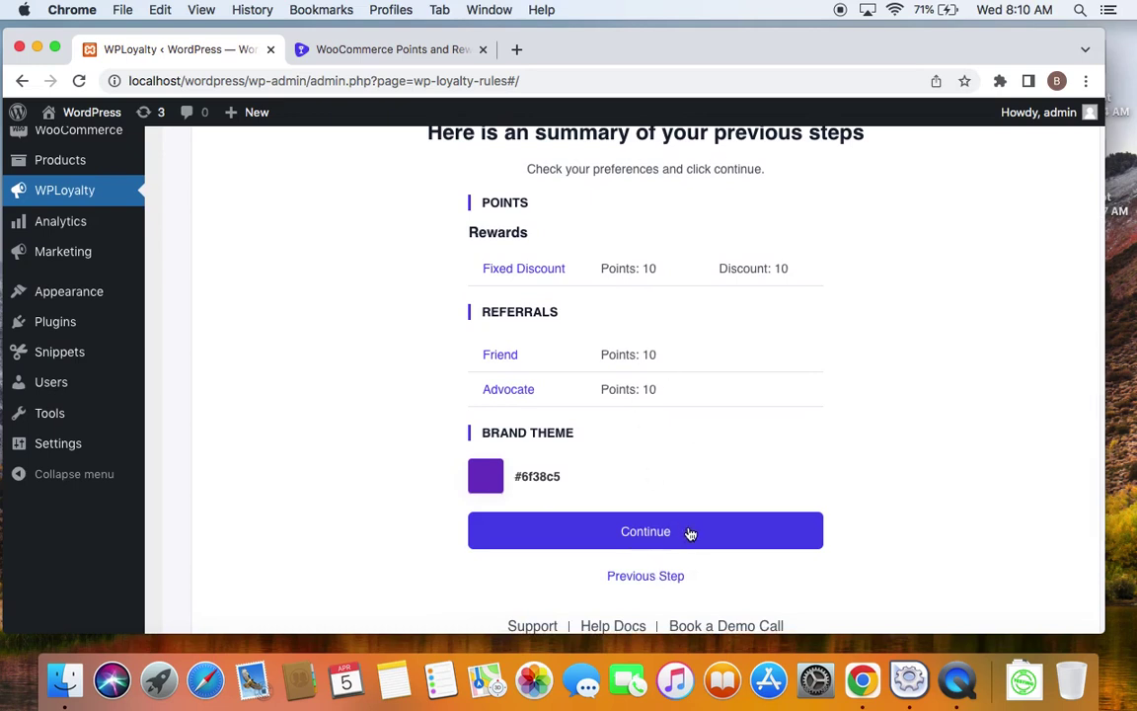
{"action": "left_click", "coordinate": [690, 534]}
Launch WPLoyalty from the onboarding completion page to open its dashboard
{"action": "scroll", "coordinate": [690, 534], "scroll_direction": "up", "scroll_amount": 3}
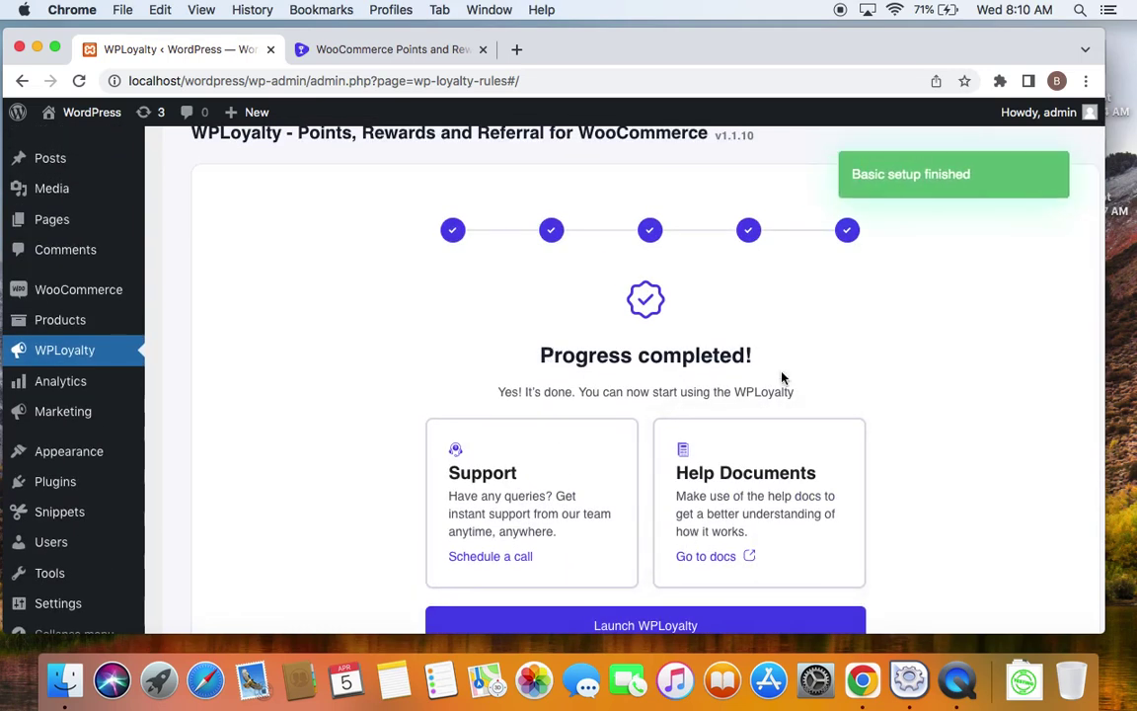
{"action": "scroll", "coordinate": [782, 376], "scroll_direction": "down", "scroll_amount": 2}
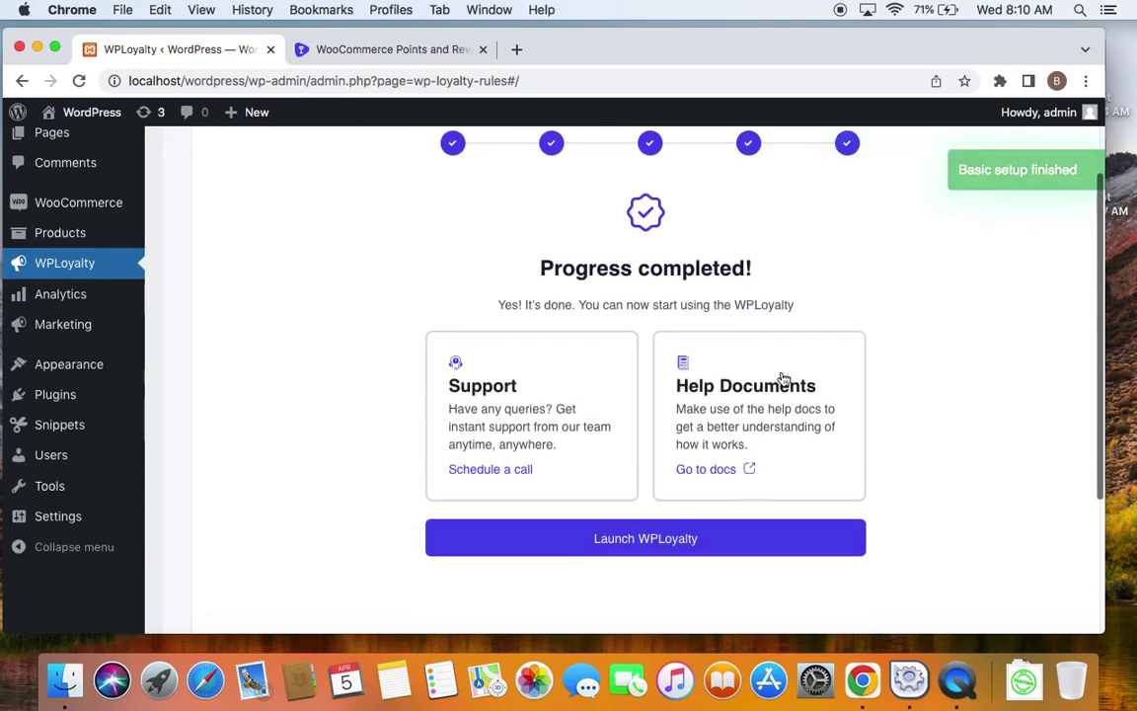
{"action": "left_click", "coordinate": [657, 549]}
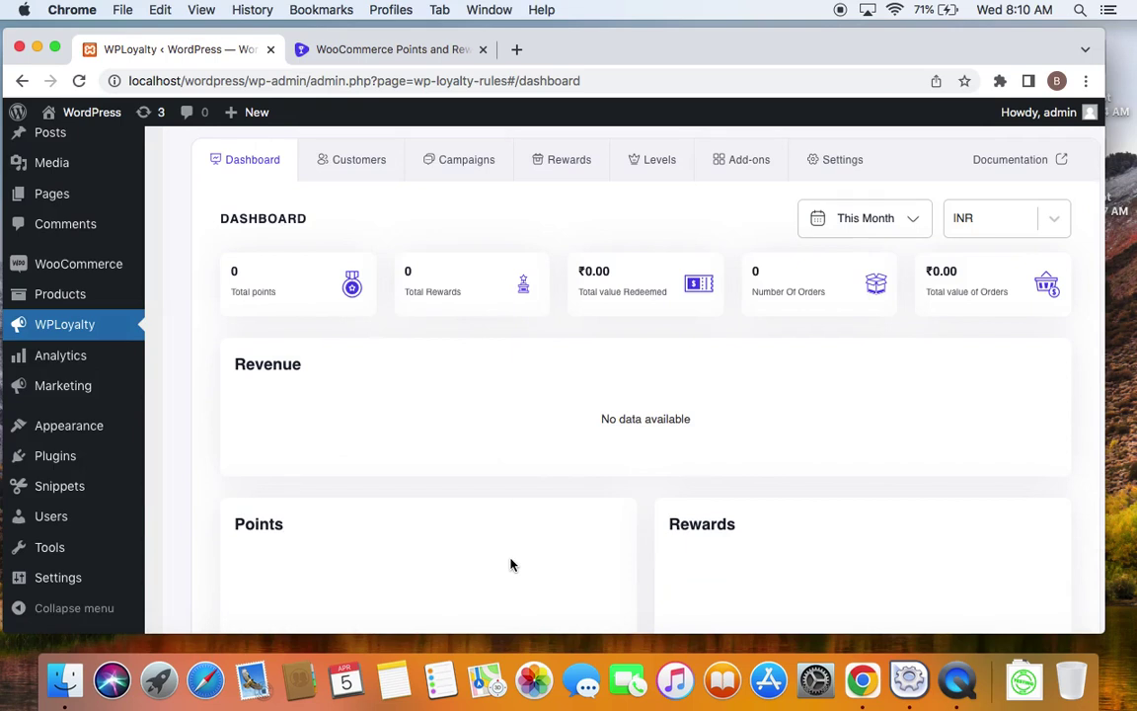
Look through the loyalty campaigns list and the rewards list in WPLoyalty
{"action": "left_click", "coordinate": [469, 166]}
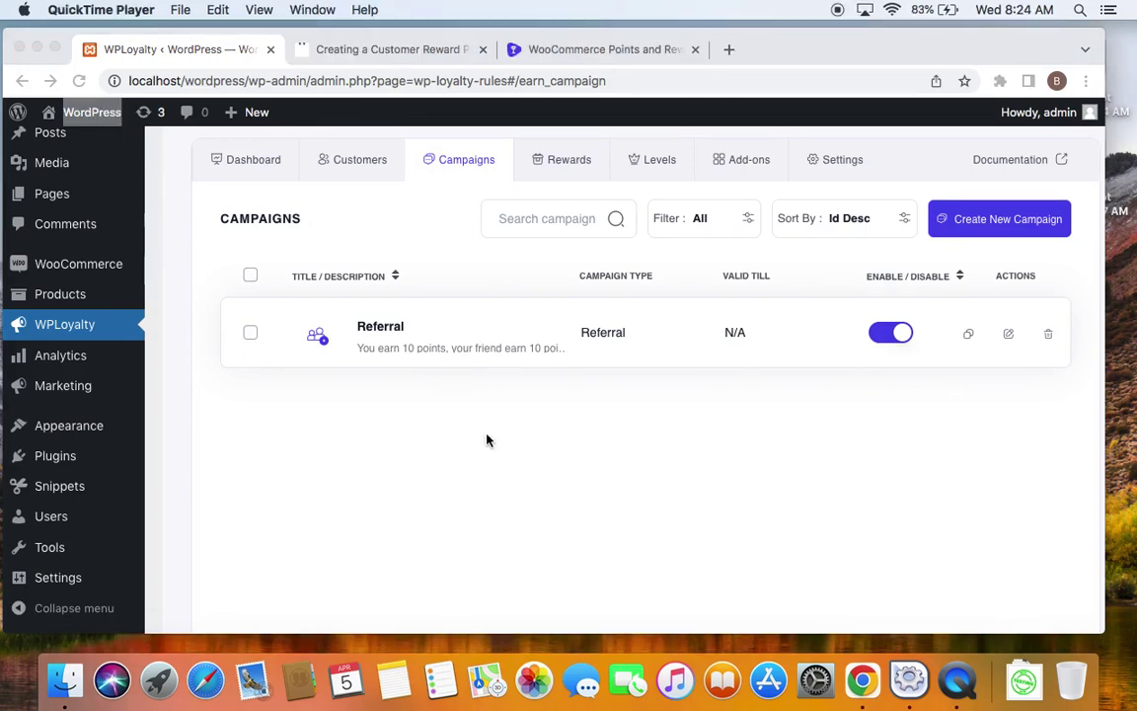
{"action": "left_click", "coordinate": [553, 166]}
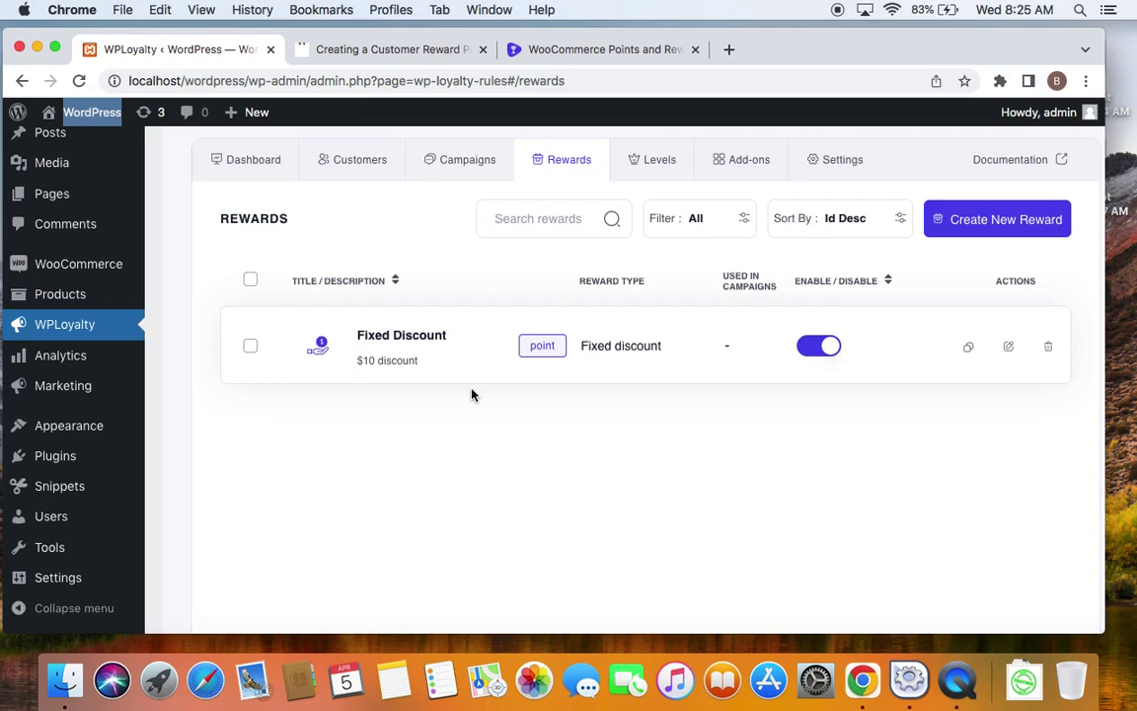
Open the storefront in a new browser tab and view the Earn options in the My Rewards widget
{"action": "right_click", "coordinate": [99, 116]}
{"action": "left_click", "coordinate": [148, 120]}
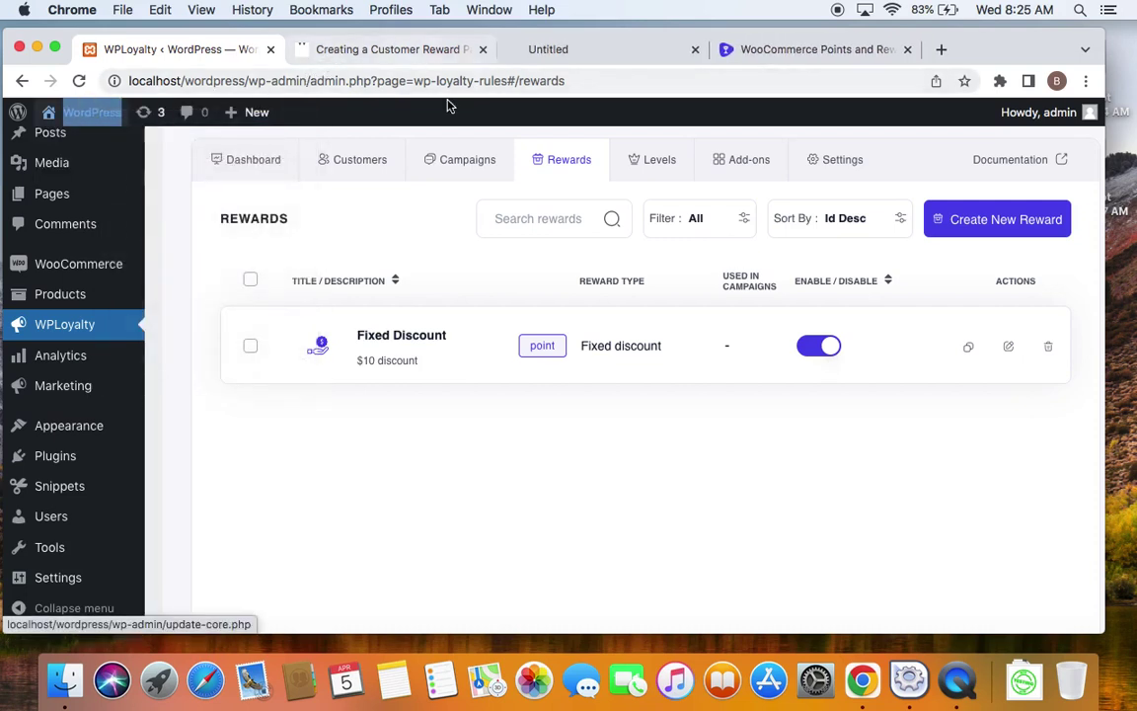
{"action": "left_click", "coordinate": [573, 48]}
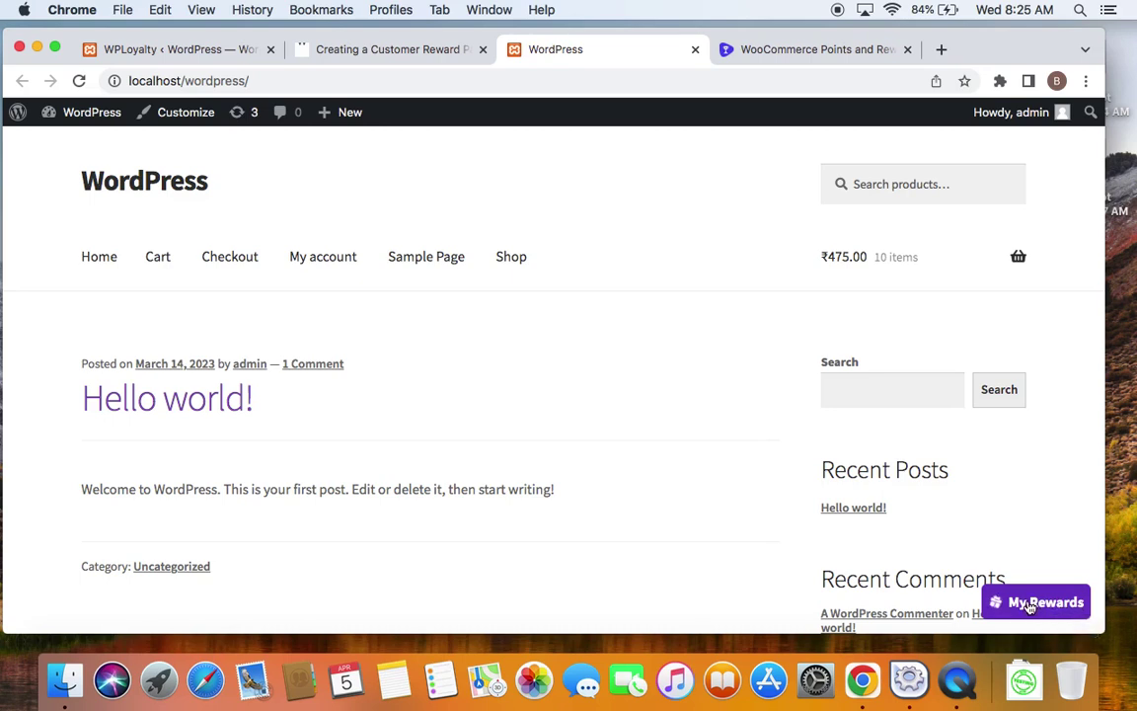
{"action": "left_click", "coordinate": [1029, 604]}
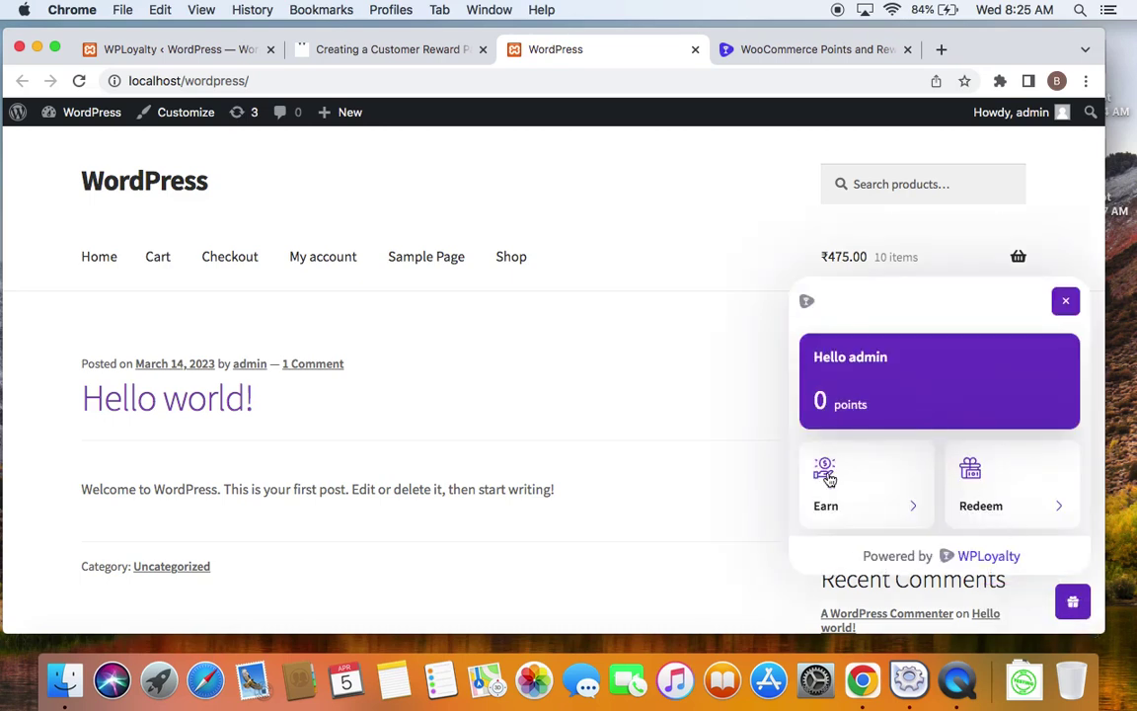
{"action": "scroll", "coordinate": [868, 470], "scroll_direction": "down", "scroll_amount": 2}
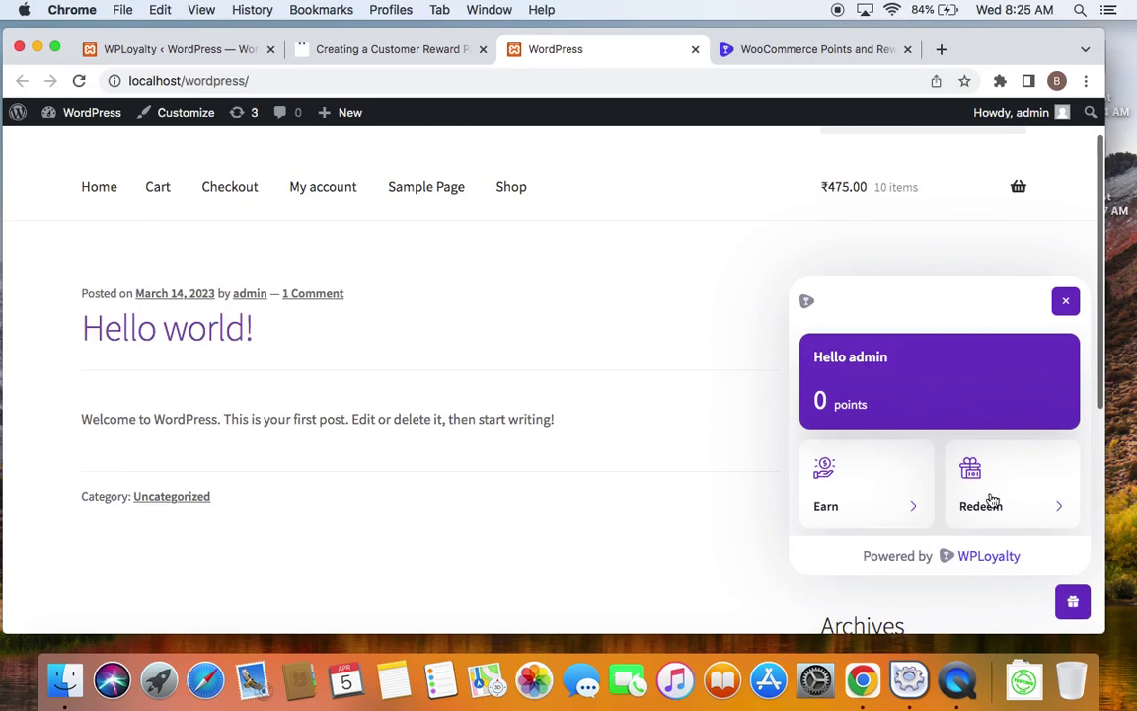
{"action": "left_click", "coordinate": [903, 506]}
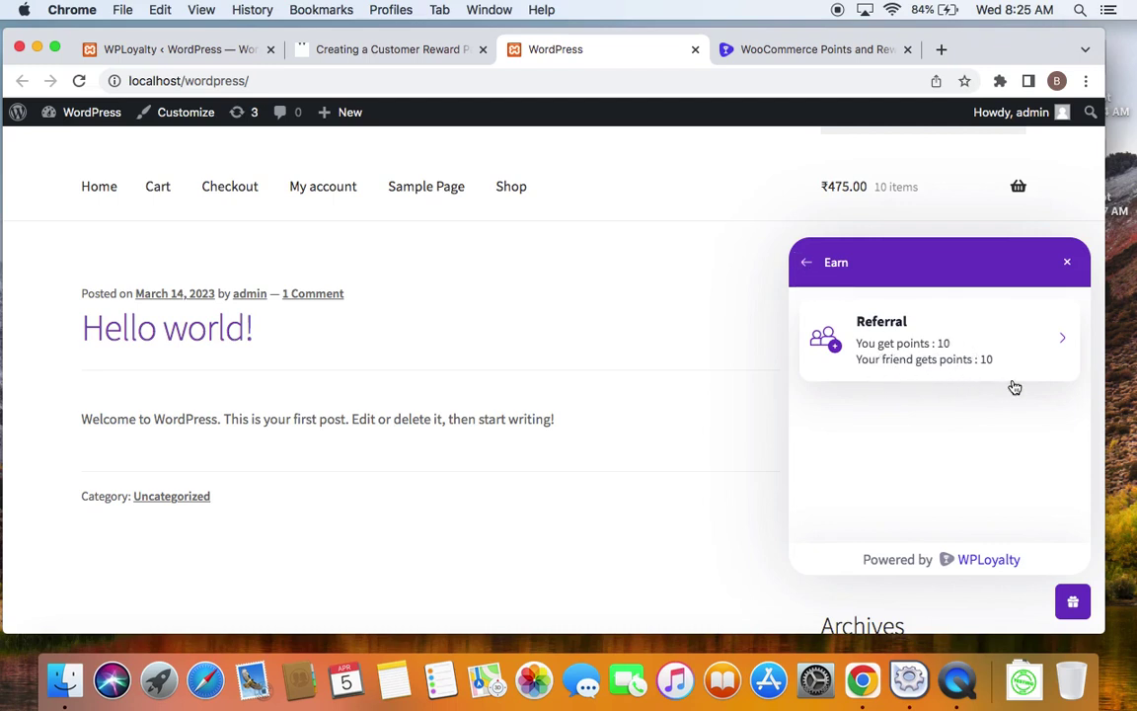
Check the Earn section and the Redeem section's My Rewards and My Coupons in the storefront rewards widget, and close the widget
{"action": "left_click", "coordinate": [805, 263]}
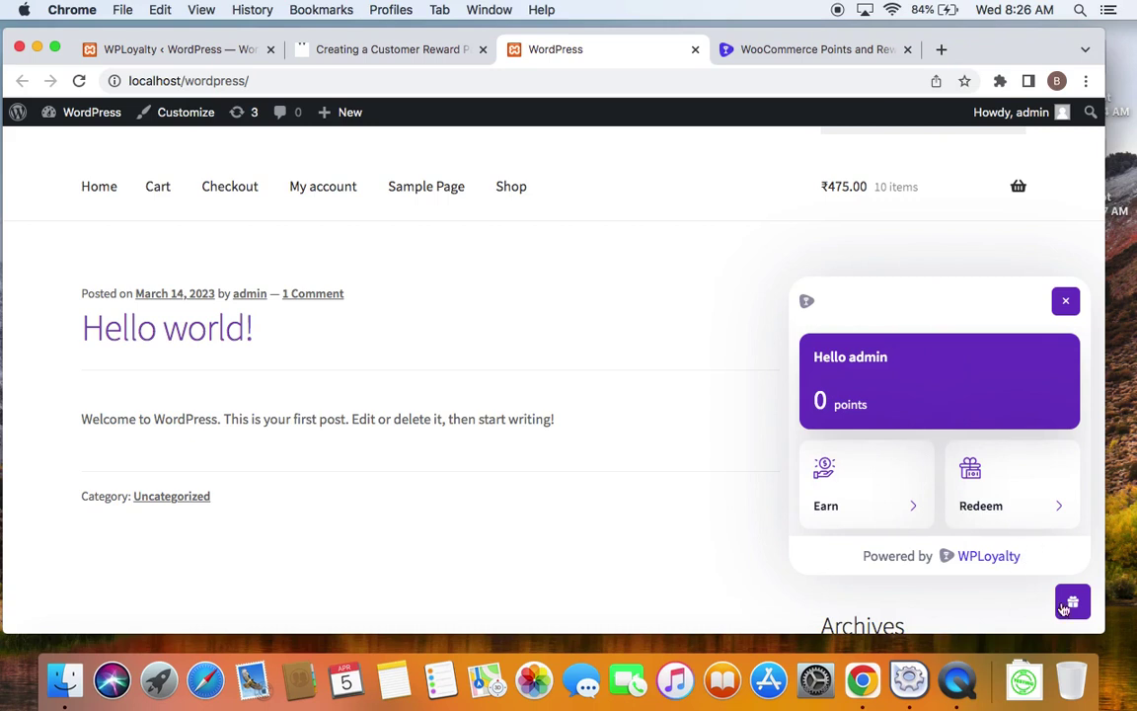
{"action": "left_click", "coordinate": [908, 502]}
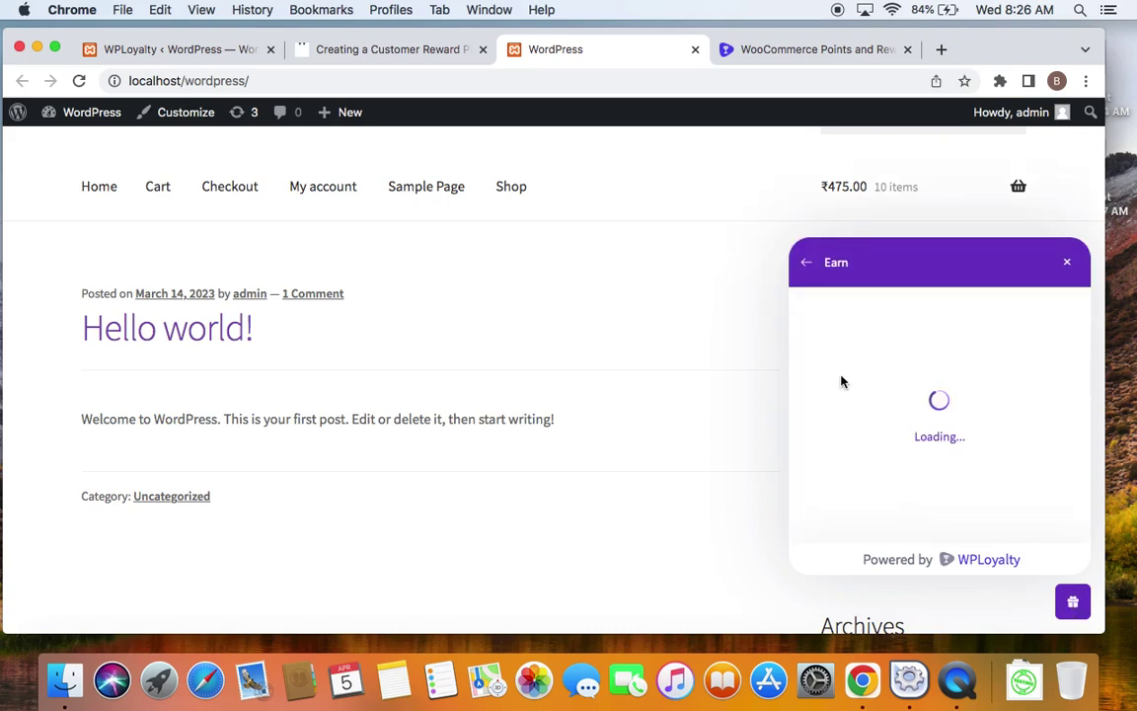
{"action": "left_click", "coordinate": [806, 262]}
{"action": "left_click", "coordinate": [978, 501]}
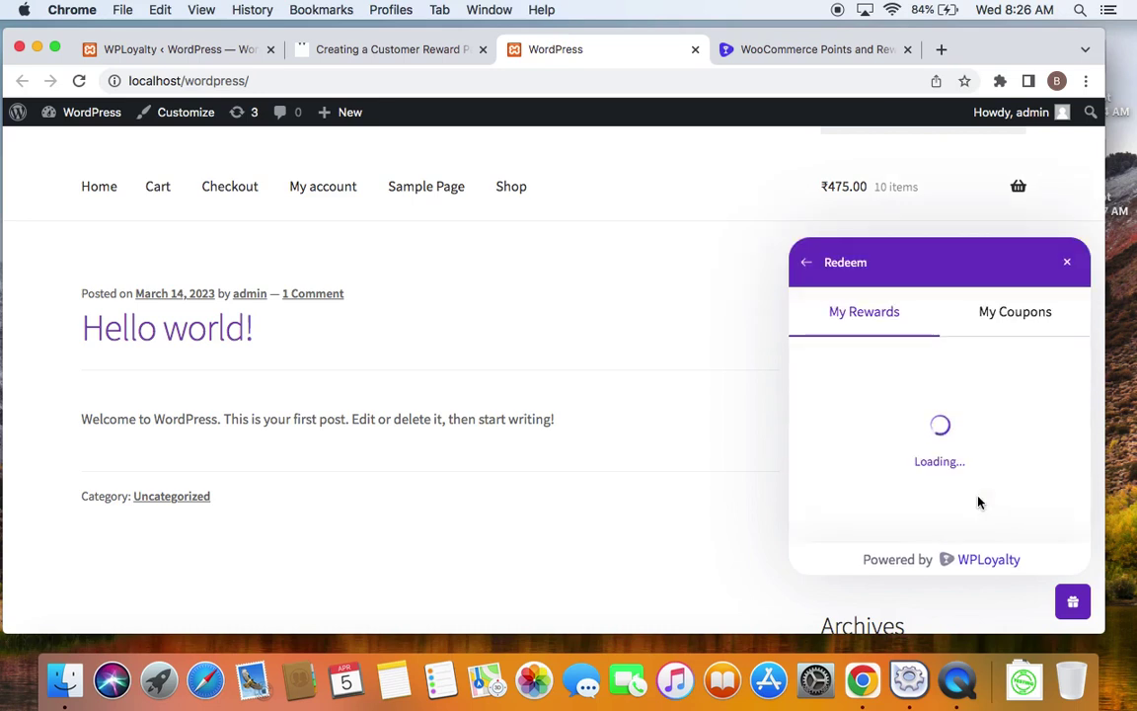
{"action": "left_click", "coordinate": [990, 322]}
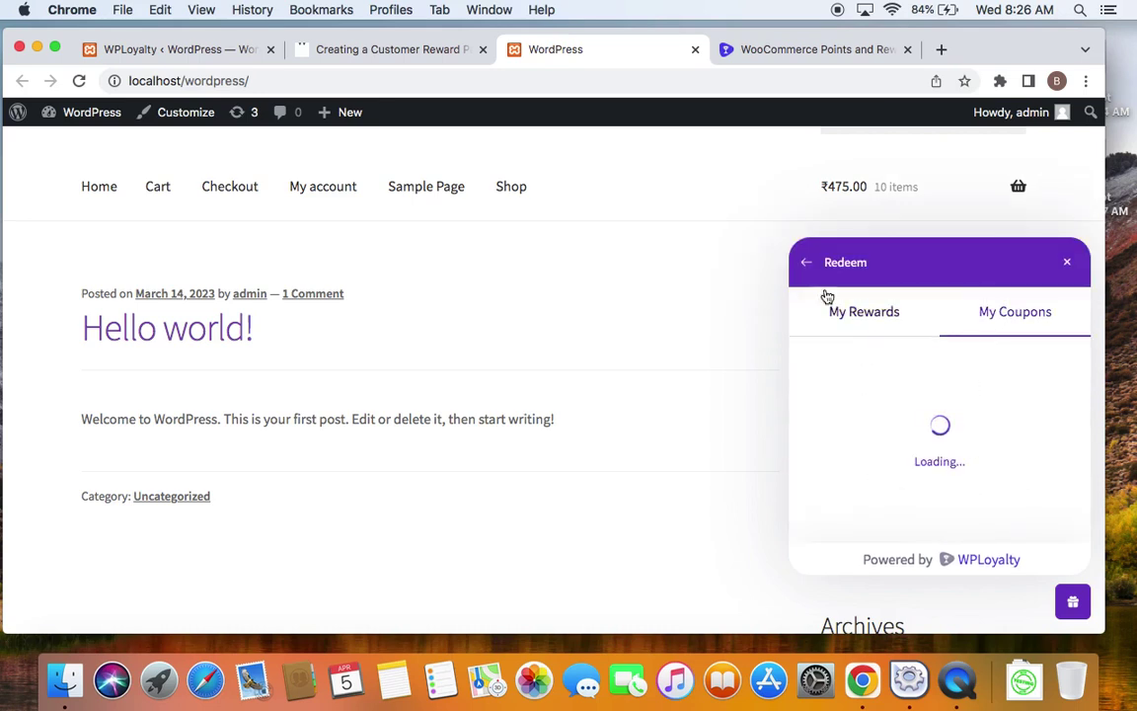
{"action": "left_click", "coordinate": [806, 261]}
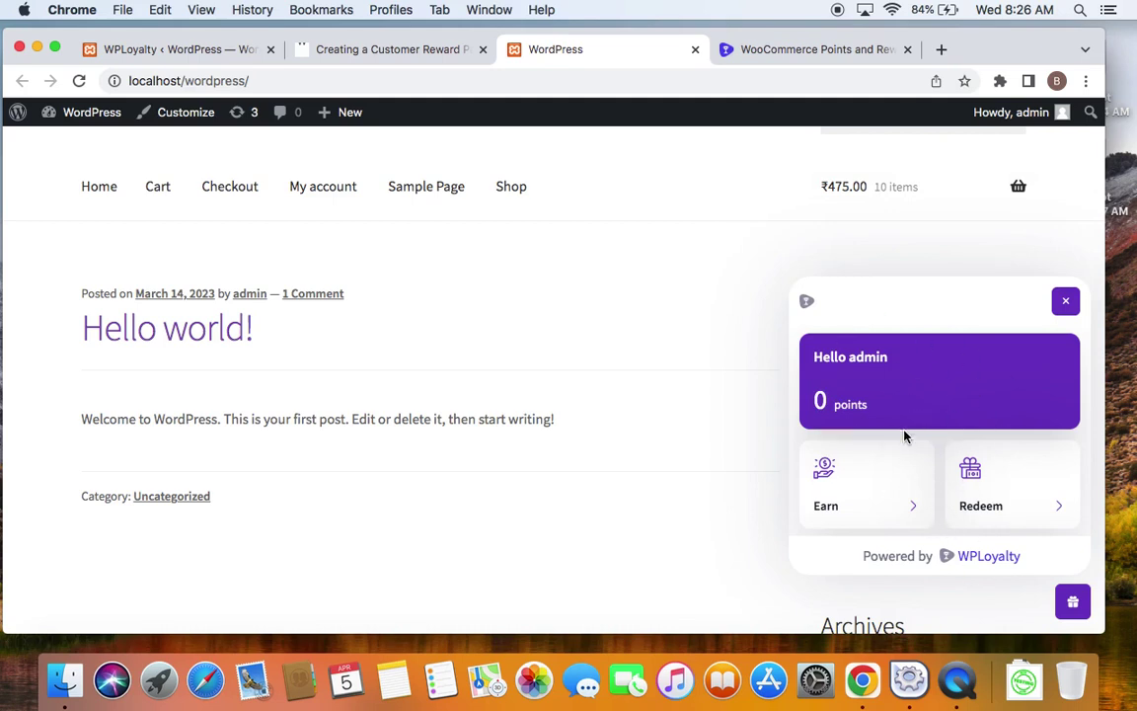
{"action": "left_click", "coordinate": [1065, 301]}
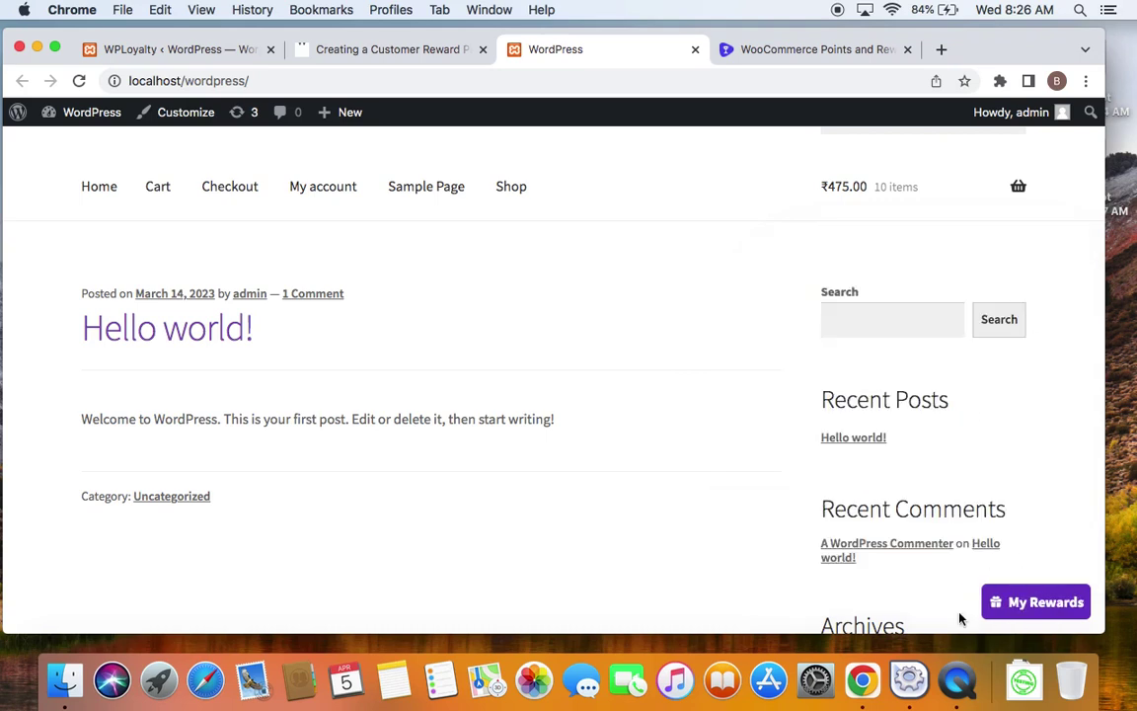
{"action": "left_click", "coordinate": [1012, 604]}
{"action": "scroll", "coordinate": [972, 538], "scroll_direction": "up", "scroll_amount": 2}
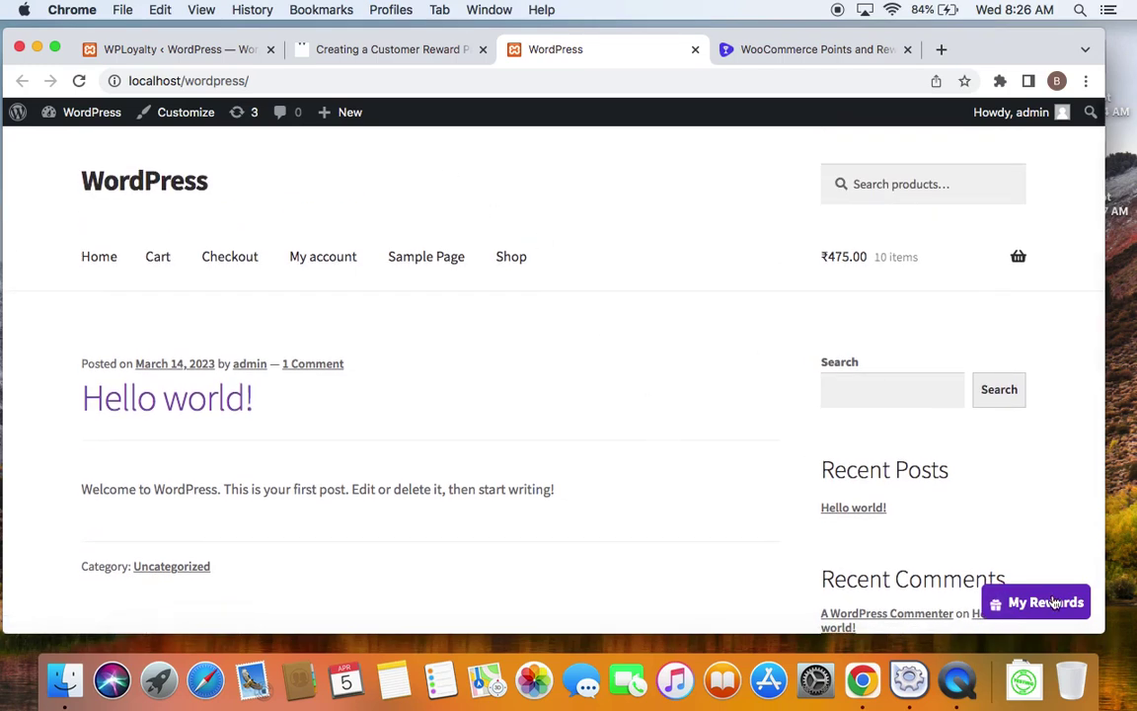
Return to the WPLoyalty admin page and open the settings of the installed WPLoyalty - Launcher add-on
{"action": "left_click", "coordinate": [186, 50]}
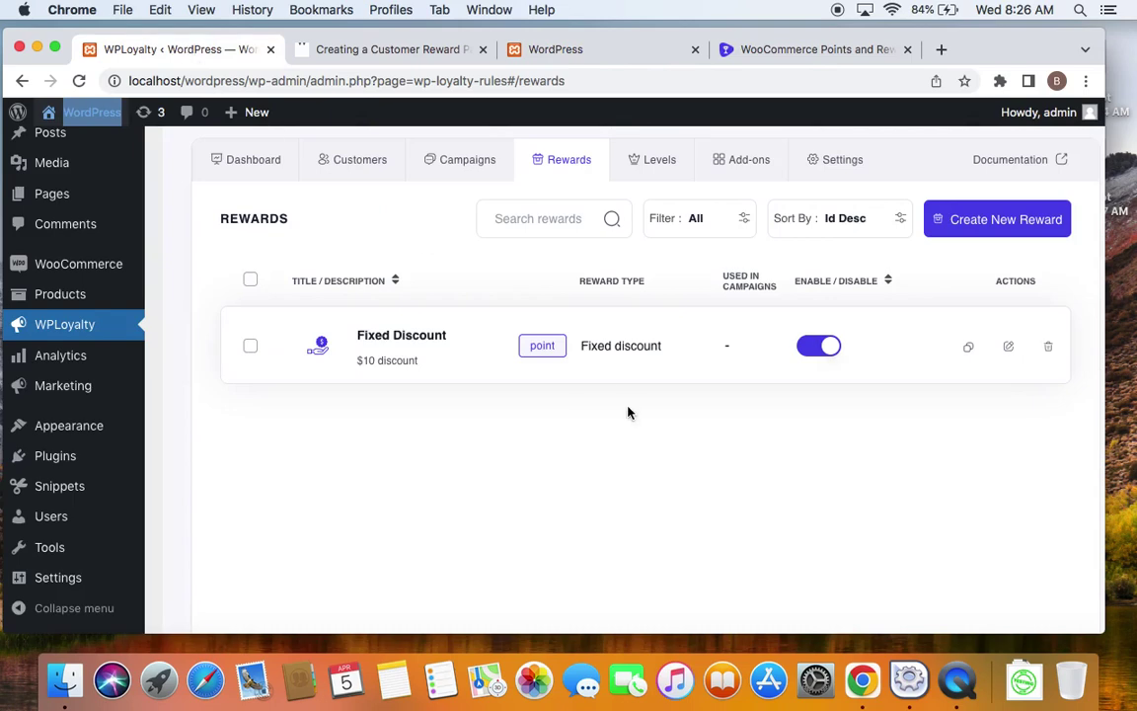
{"action": "scroll", "coordinate": [627, 413], "scroll_direction": "up", "scroll_amount": 2}
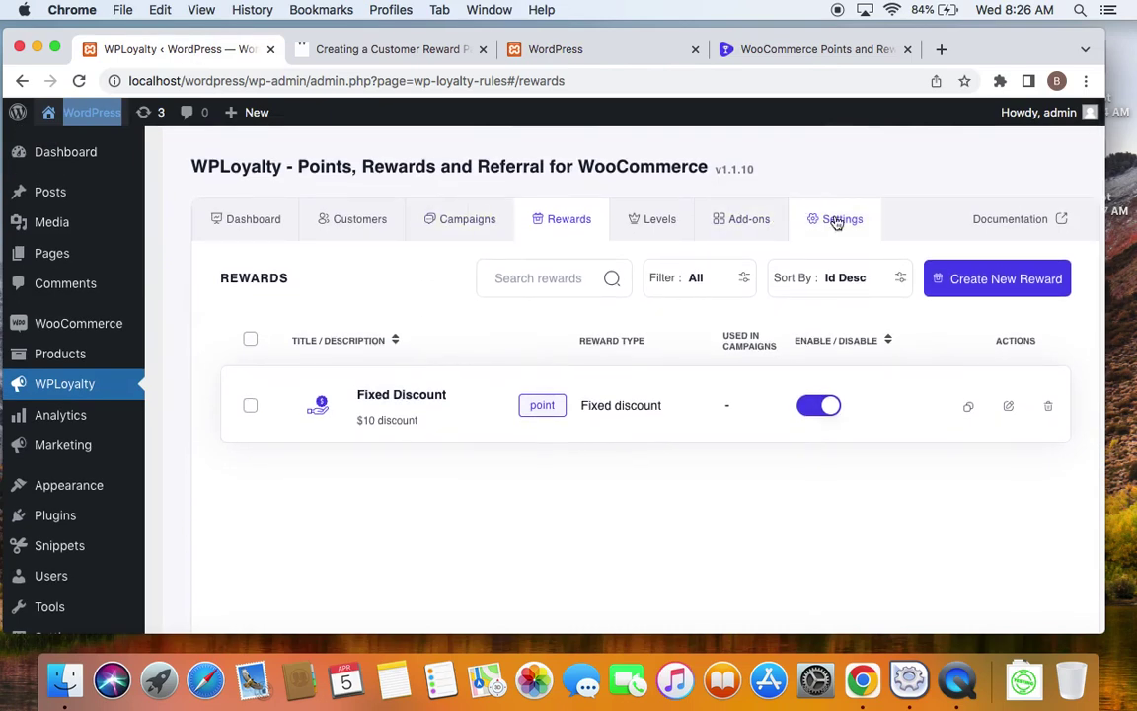
{"action": "left_click", "coordinate": [745, 221]}
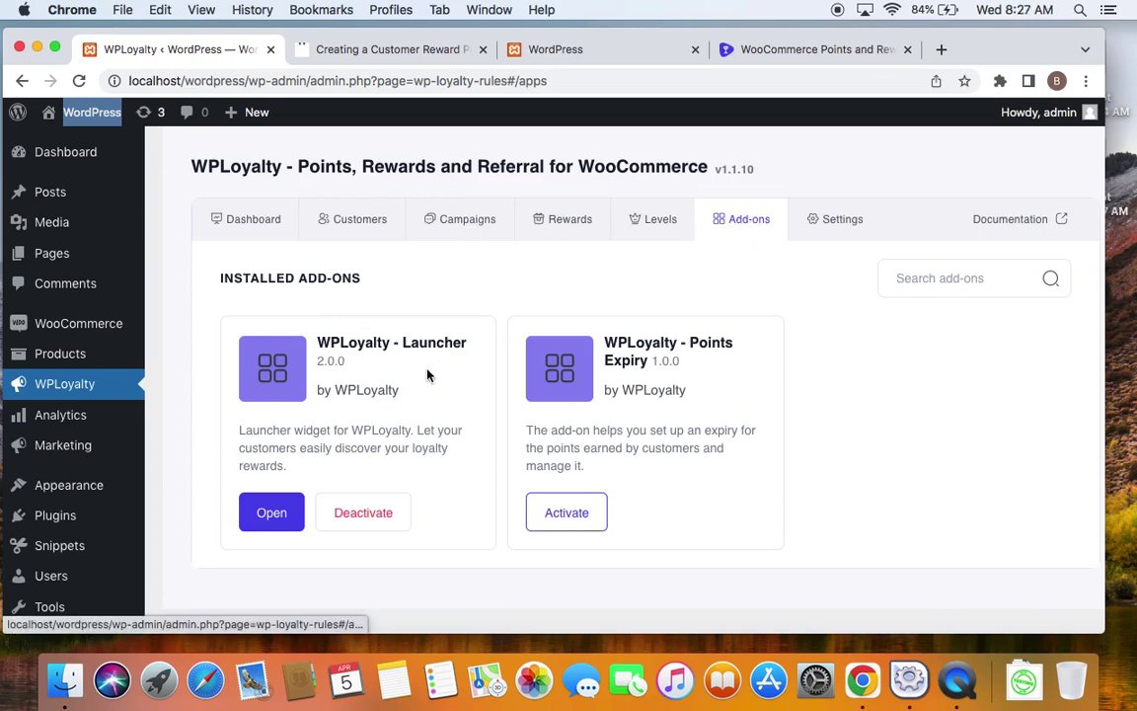
{"action": "left_click", "coordinate": [270, 512]}
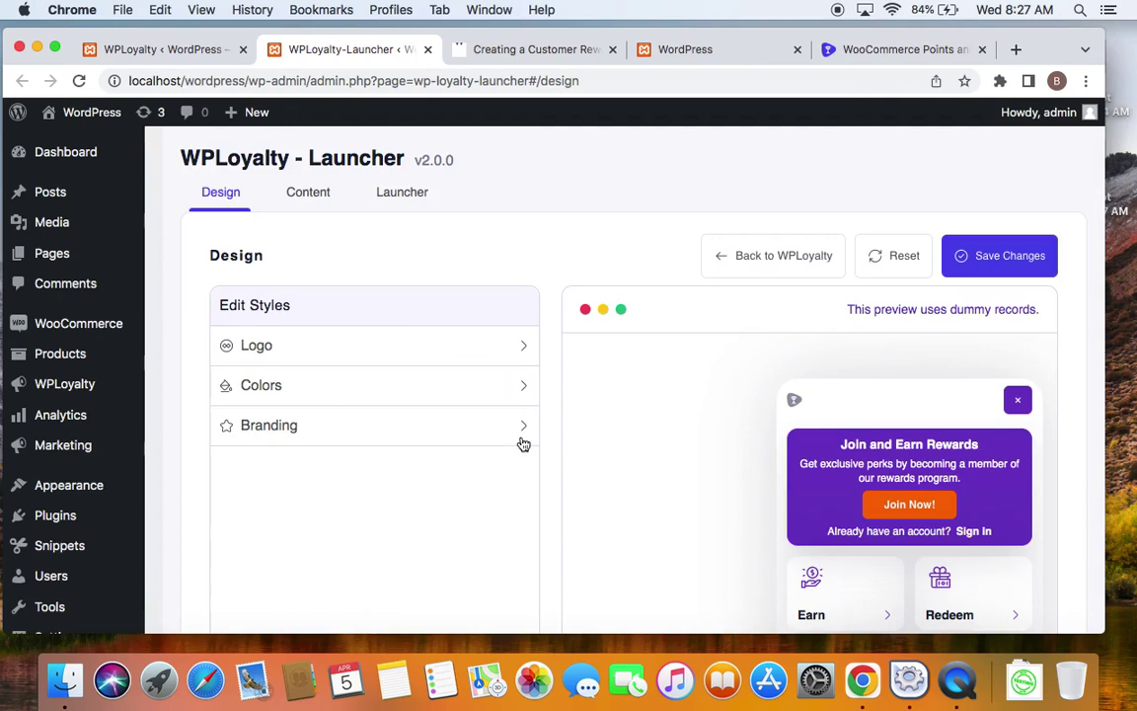
Glance through the Launcher add-on's sections and examine the rewards widget preview in its Design settings
{"action": "left_click", "coordinate": [321, 197]}
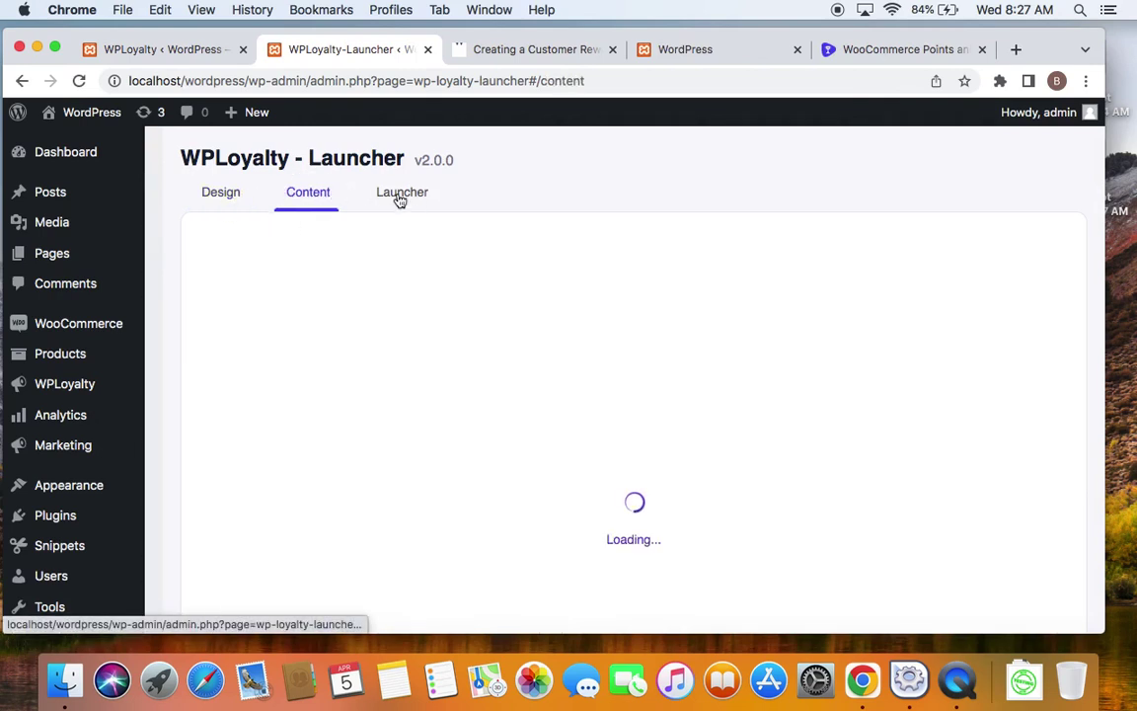
{"action": "left_click", "coordinate": [401, 195]}
{"action": "left_click", "coordinate": [235, 202]}
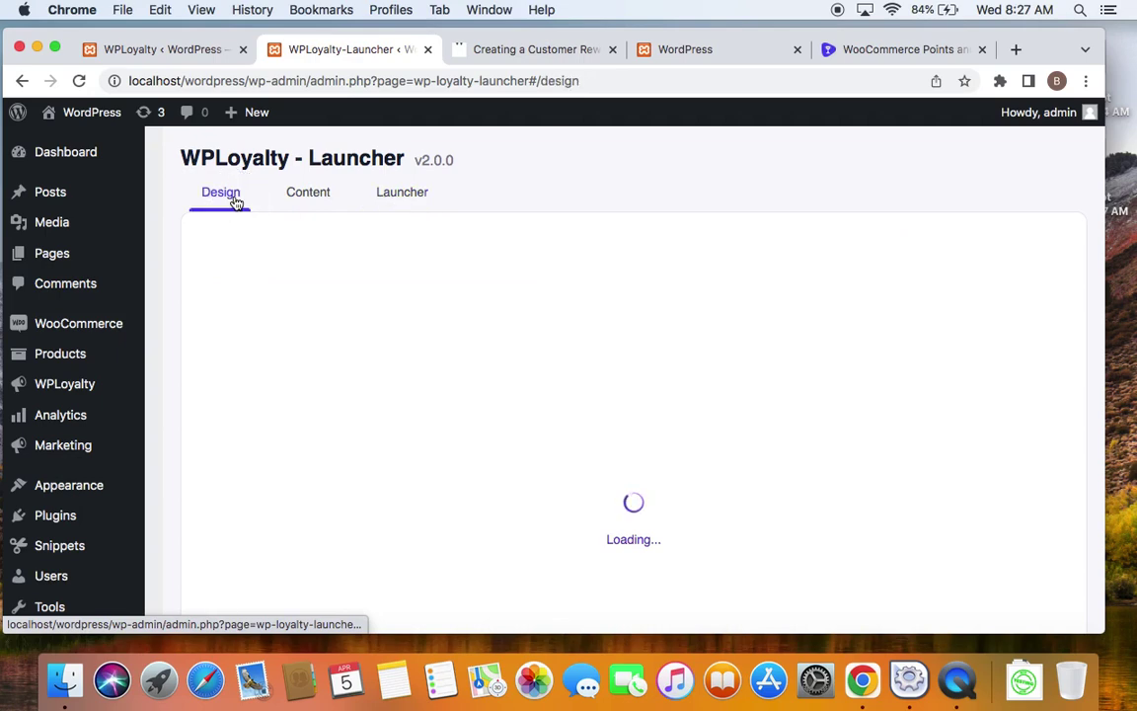
{"action": "scroll", "coordinate": [546, 426], "scroll_direction": "down", "scroll_amount": 3}
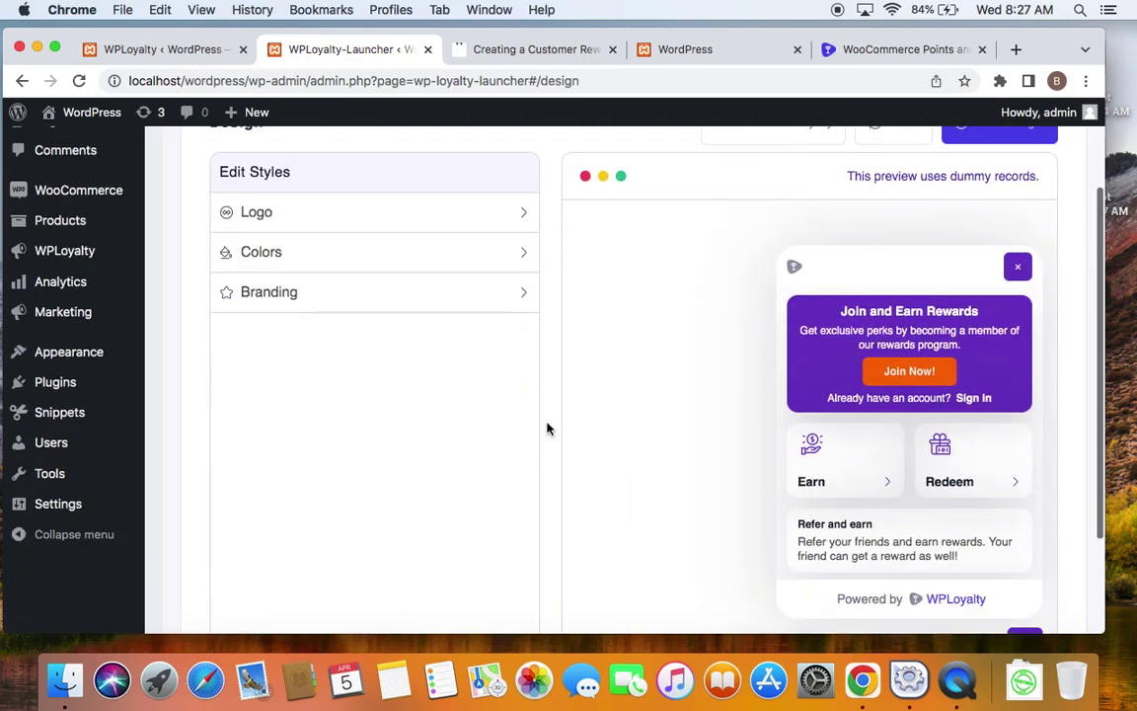
{"action": "scroll", "coordinate": [921, 499], "scroll_direction": "down", "scroll_amount": 2}
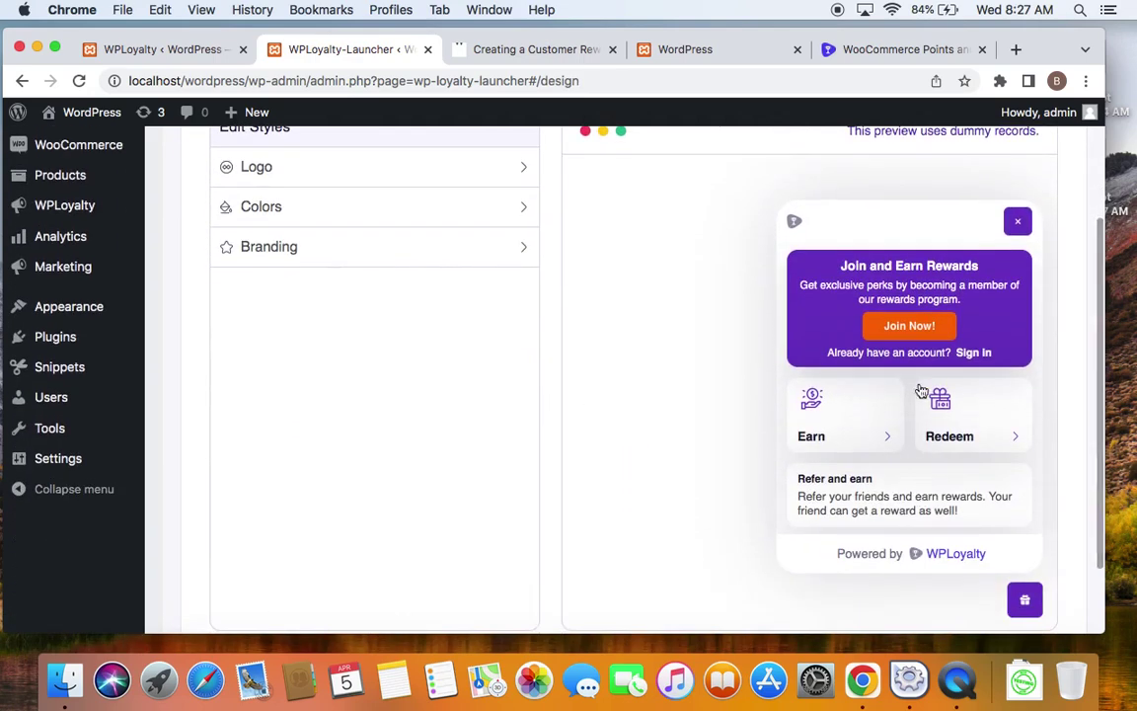
{"action": "scroll", "coordinate": [830, 306], "scroll_direction": "up", "scroll_amount": 2}
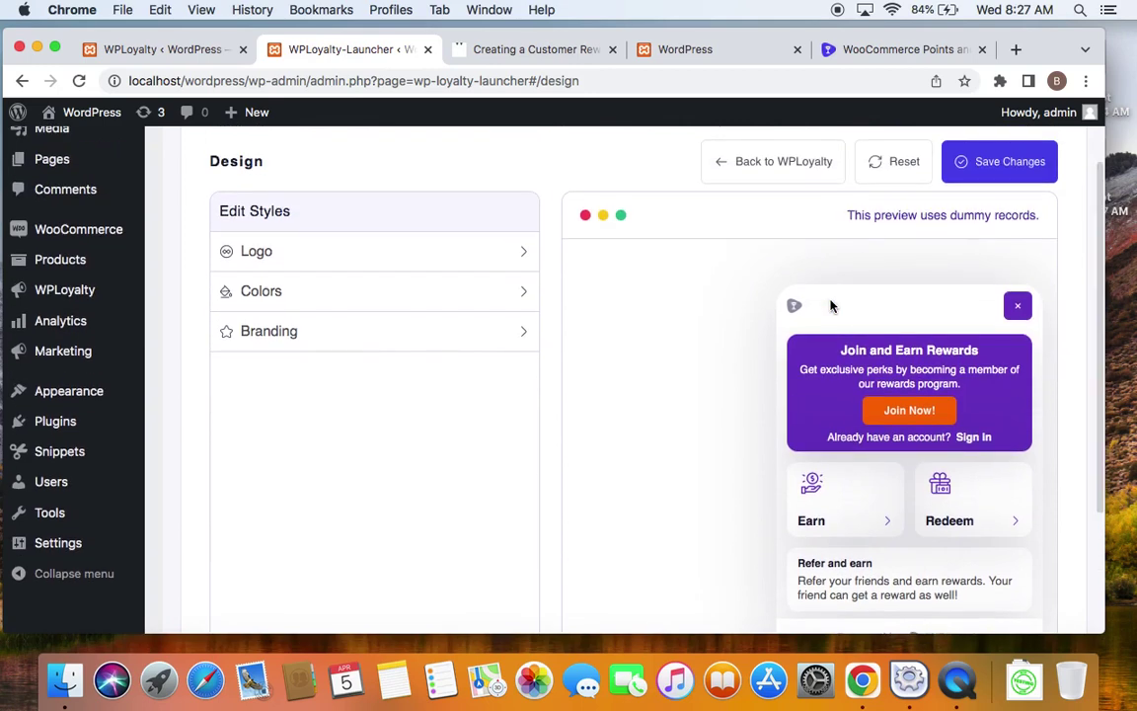
{"action": "scroll", "coordinate": [918, 355], "scroll_direction": "down", "scroll_amount": 2}
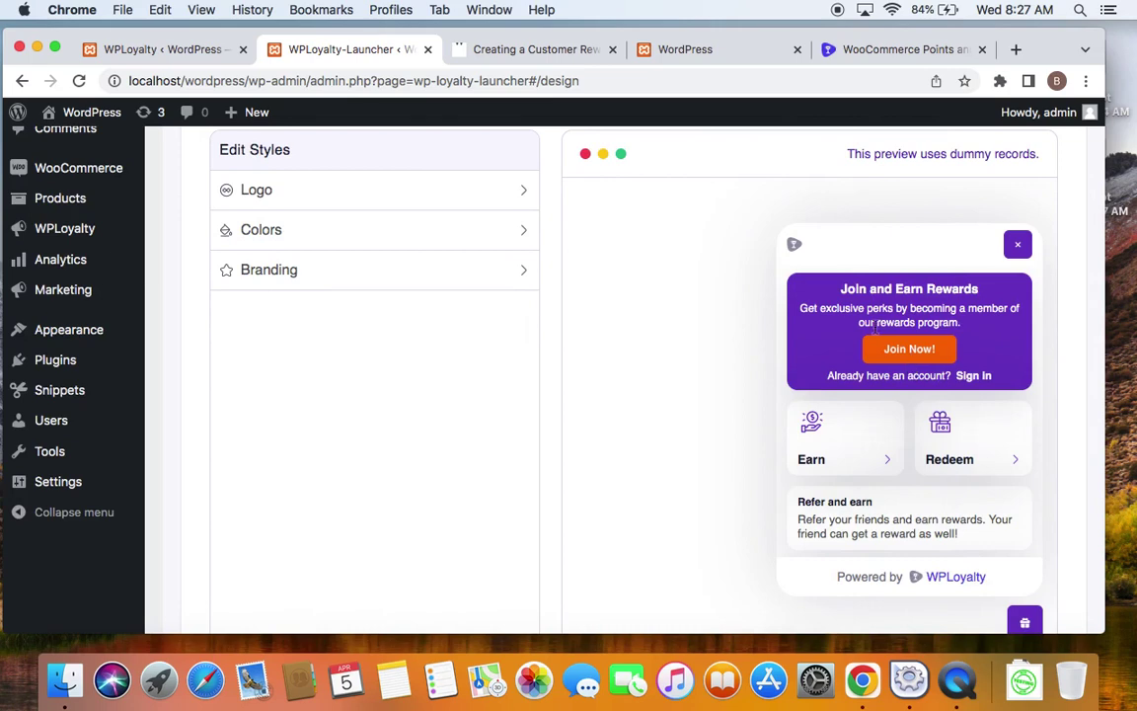
{"action": "scroll", "coordinate": [910, 362], "scroll_direction": "up", "scroll_amount": 5}
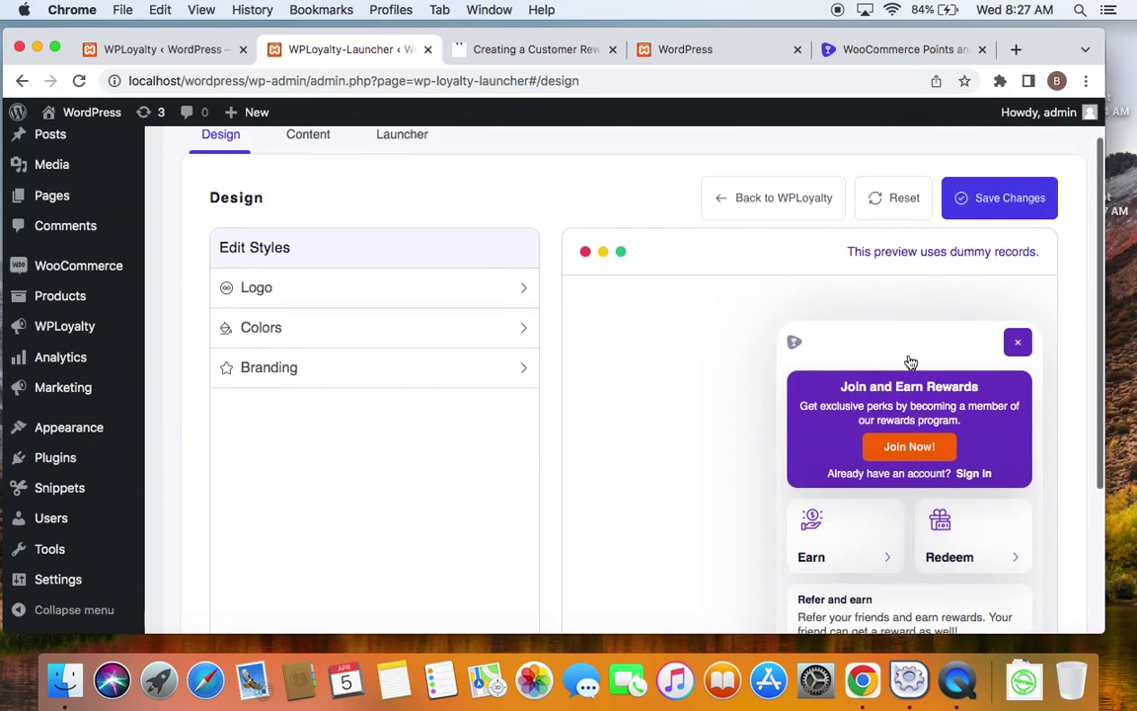
{"action": "scroll", "coordinate": [887, 408], "scroll_direction": "down", "scroll_amount": 2}
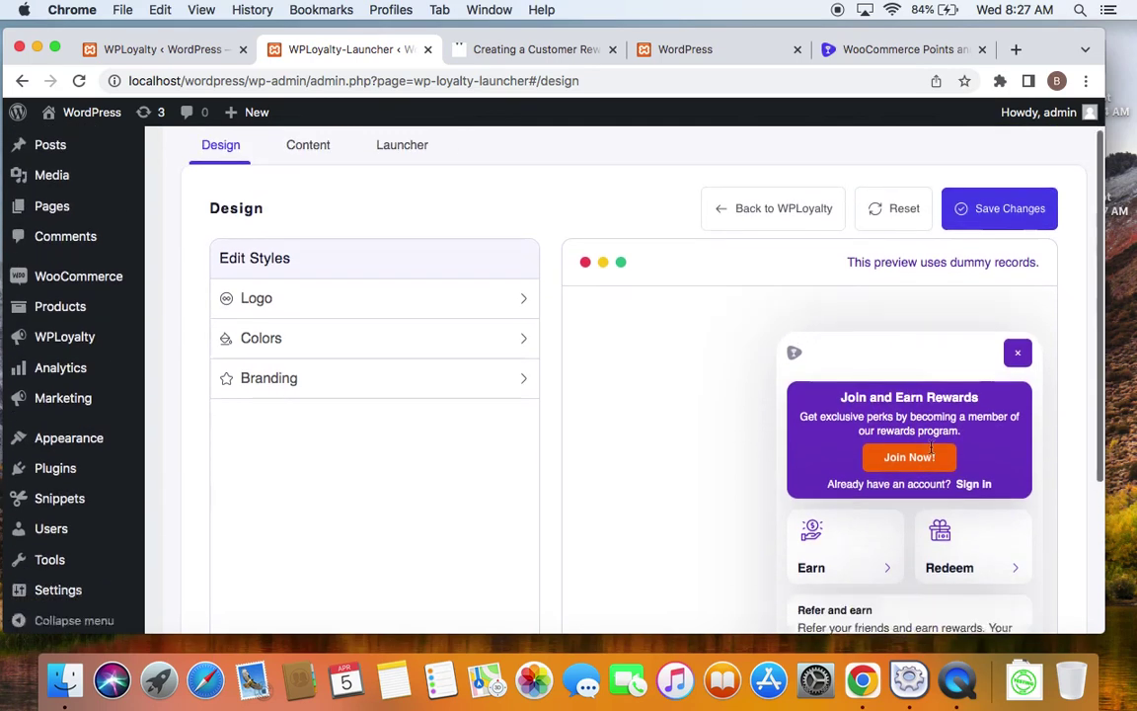
{"action": "scroll", "coordinate": [930, 449], "scroll_direction": "down", "scroll_amount": 2}
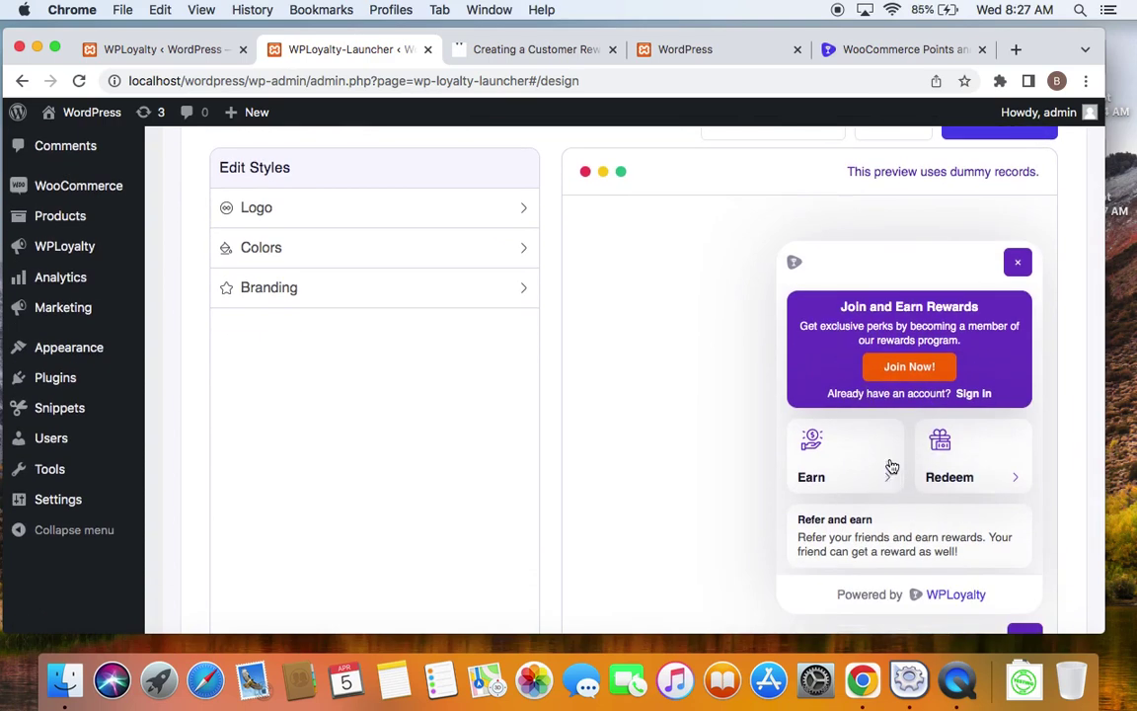
{"action": "scroll", "coordinate": [746, 445], "scroll_direction": "up", "scroll_amount": 3}
{"action": "scroll", "coordinate": [746, 445], "scroll_direction": "up", "scroll_amount": 2}
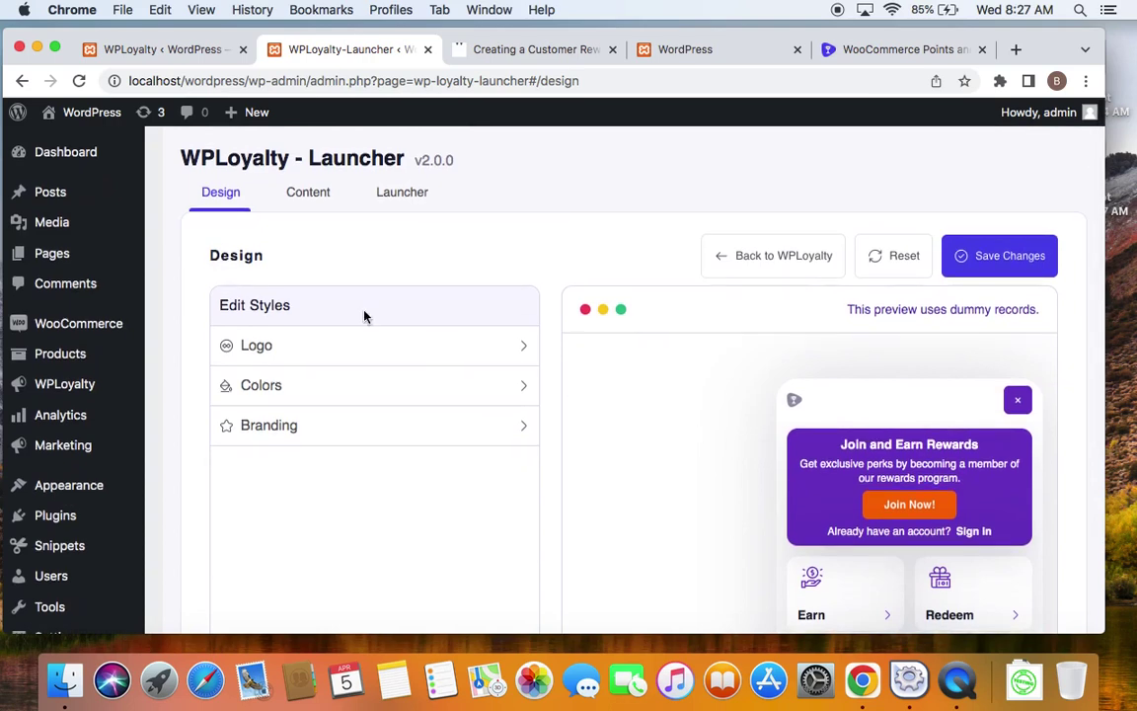
Review the Logo visibility and image options in the Launcher's Design styles and return to the style list
{"action": "left_click", "coordinate": [326, 348]}
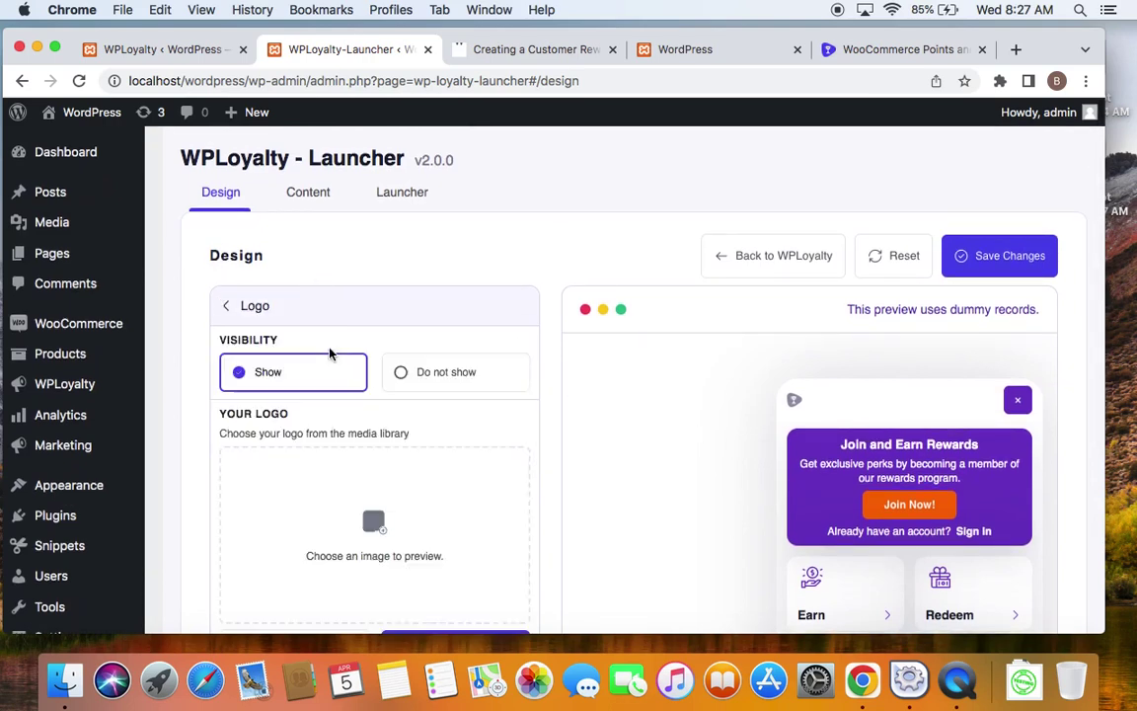
{"action": "scroll", "coordinate": [446, 434], "scroll_direction": "down", "scroll_amount": 3}
{"action": "scroll", "coordinate": [447, 434], "scroll_direction": "down", "scroll_amount": 1}
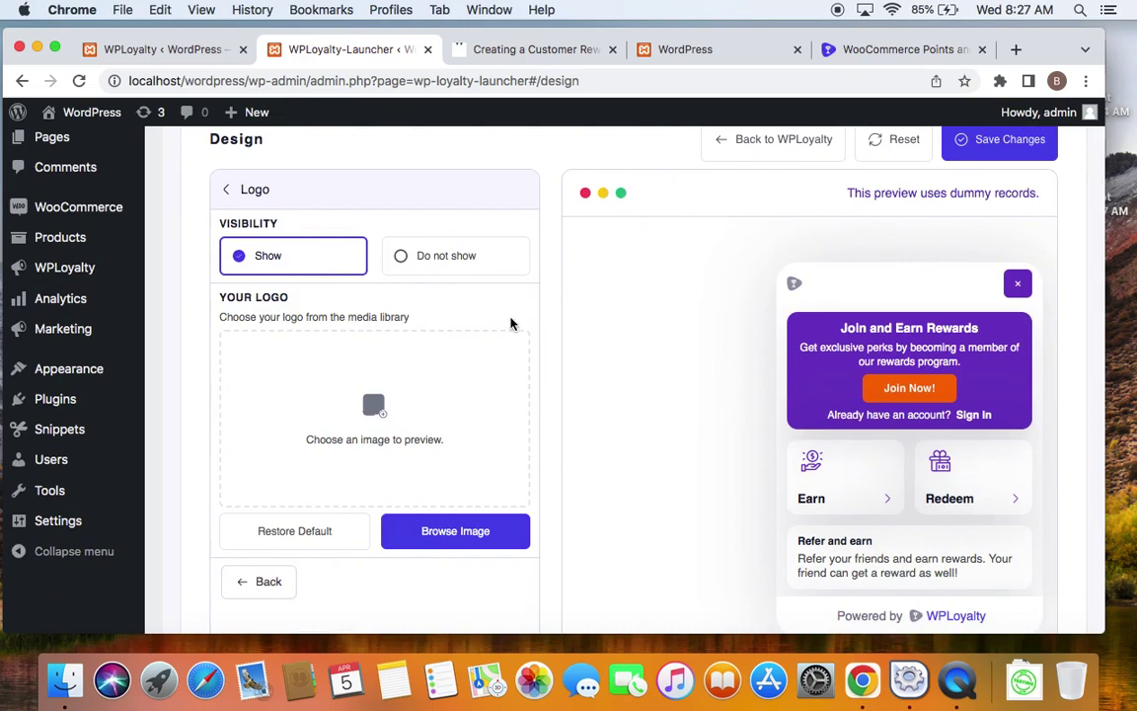
{"action": "scroll", "coordinate": [457, 400], "scroll_direction": "down", "scroll_amount": 4}
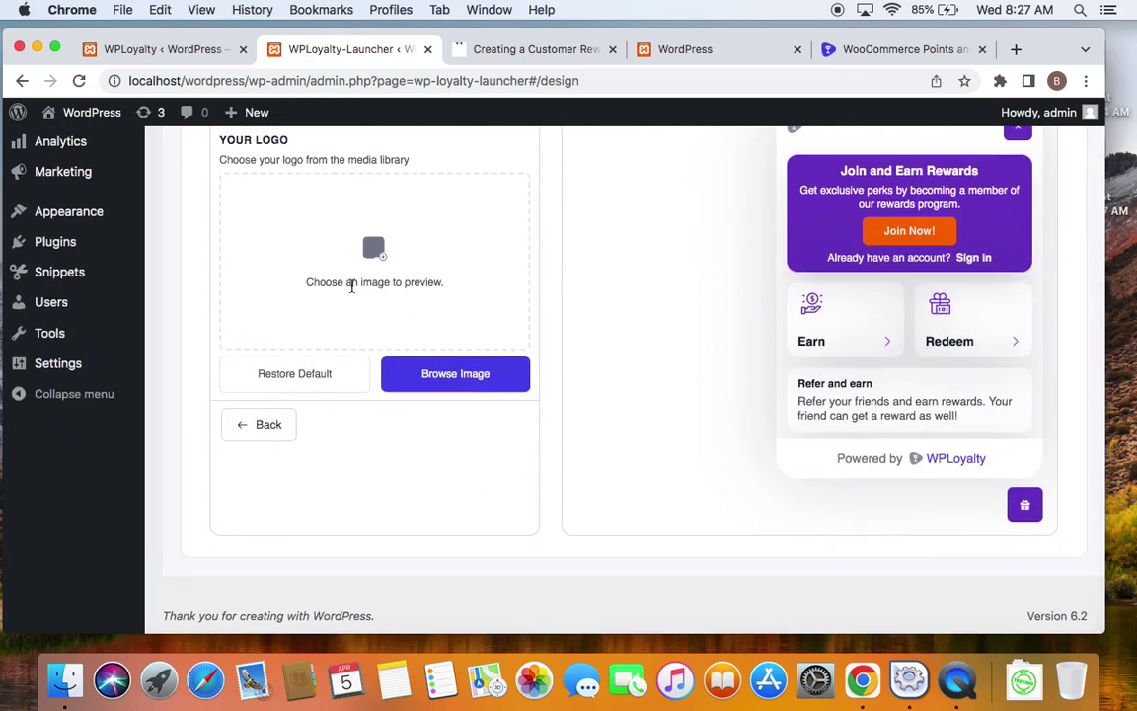
{"action": "scroll", "coordinate": [338, 338], "scroll_direction": "up", "scroll_amount": 3}
{"action": "left_click", "coordinate": [223, 178]}
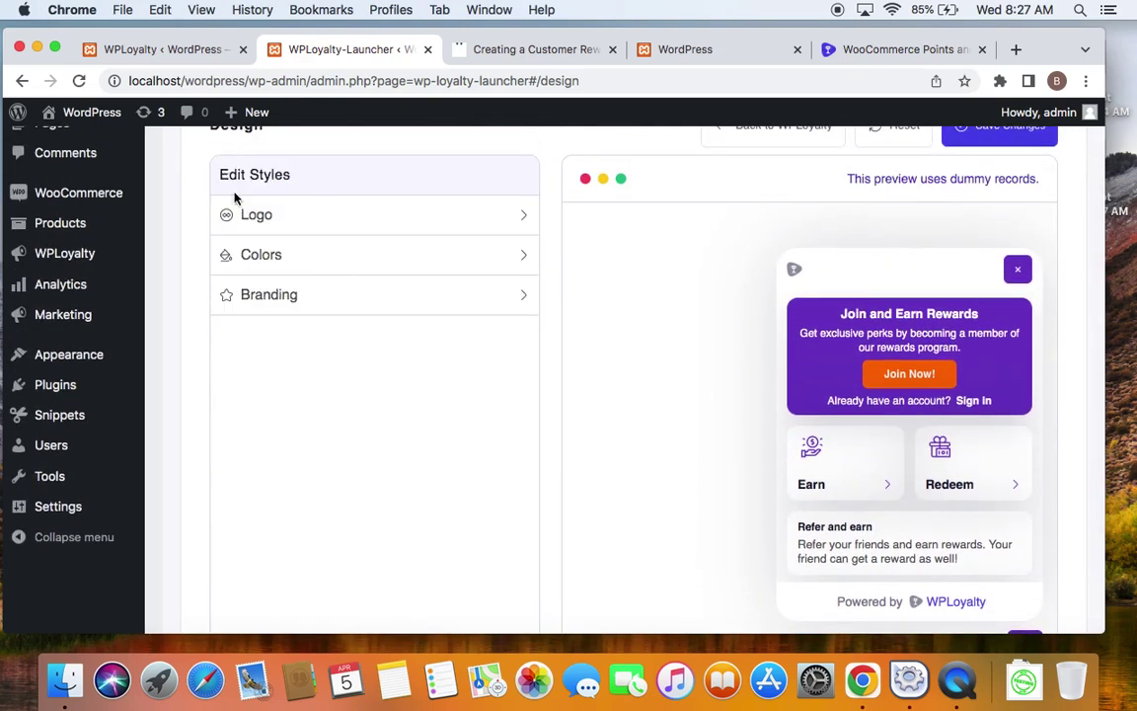
Review the Colors options for theme and buttons and the Branding visibility option in the Launcher's Design styles
{"action": "left_click", "coordinate": [300, 259]}
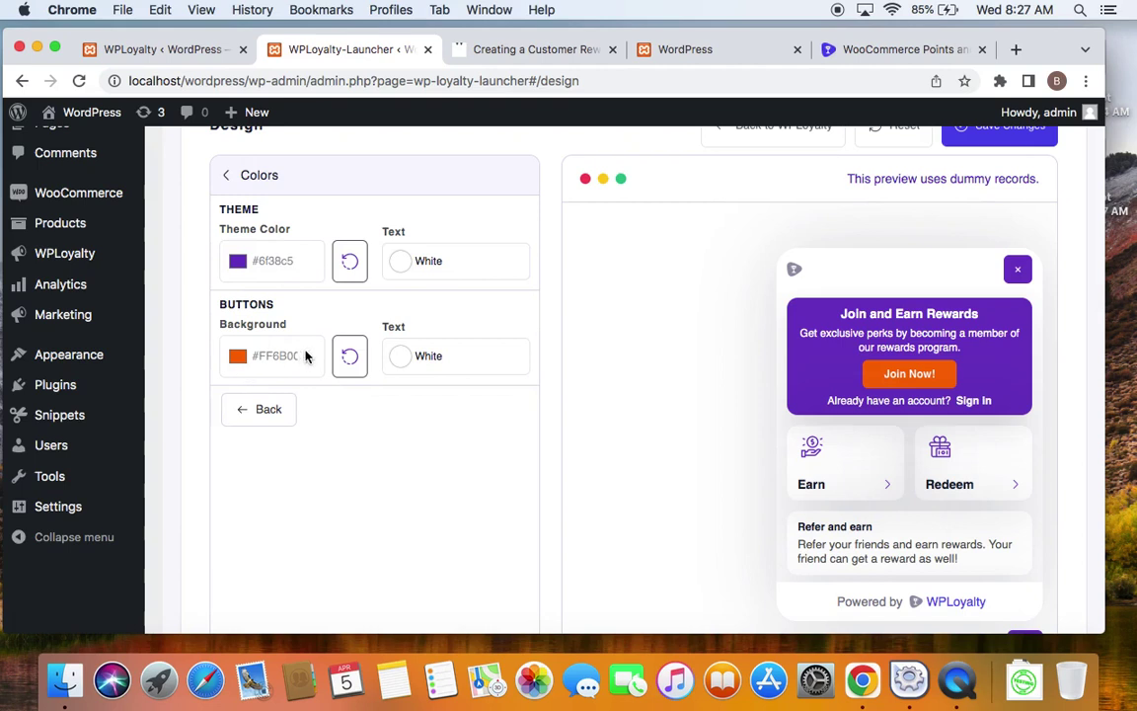
{"action": "scroll", "coordinate": [294, 345], "scroll_direction": "up", "scroll_amount": 2}
{"action": "left_click", "coordinate": [223, 214]}
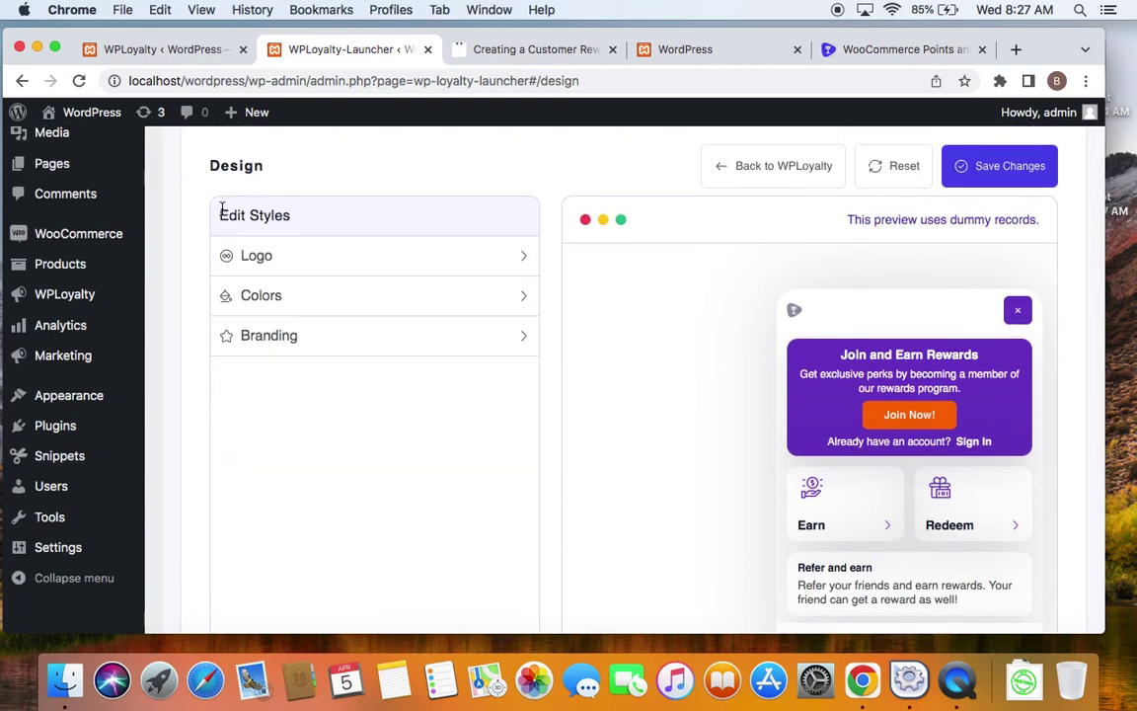
{"action": "left_click", "coordinate": [308, 332]}
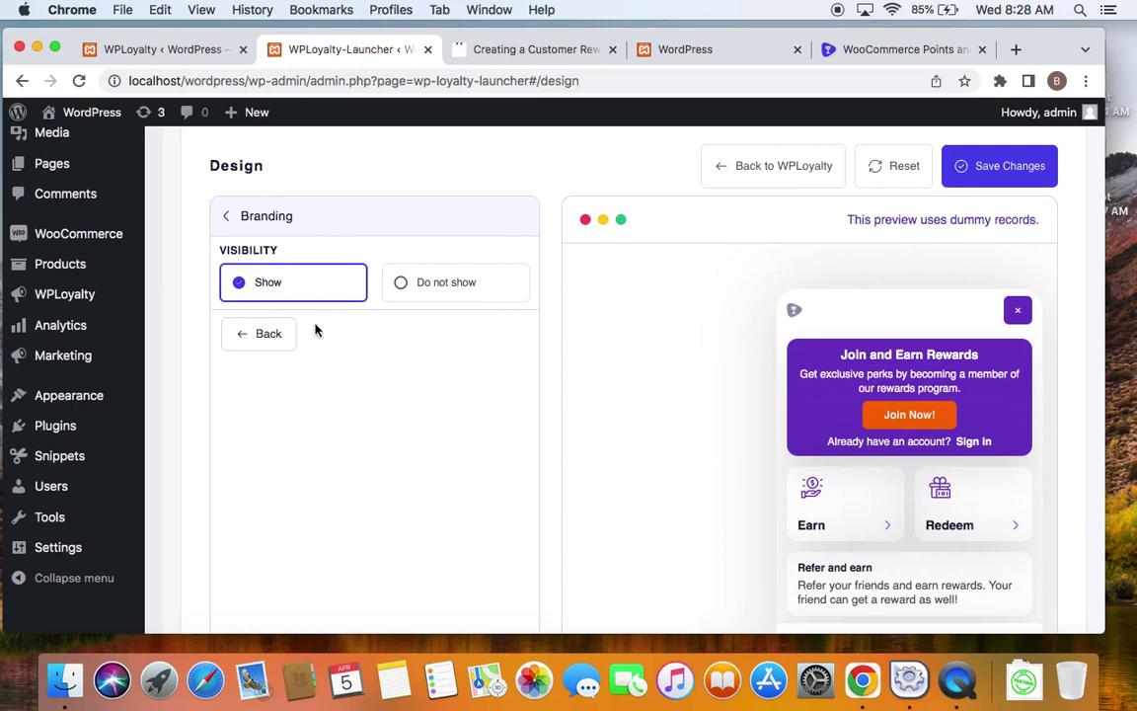
{"action": "scroll", "coordinate": [363, 363], "scroll_direction": "down", "scroll_amount": 4}
{"action": "scroll", "coordinate": [363, 363], "scroll_direction": "up", "scroll_amount": 6}
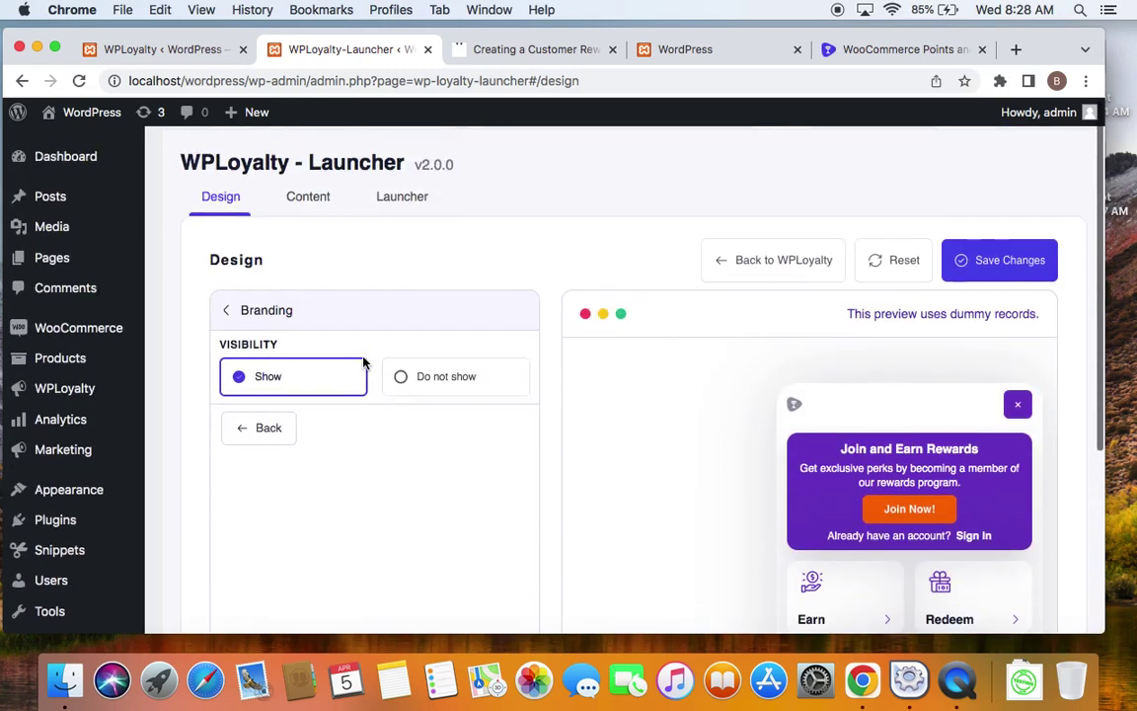
{"action": "left_click", "coordinate": [225, 308]}
{"action": "scroll", "coordinate": [452, 436], "scroll_direction": "down", "scroll_amount": 2}
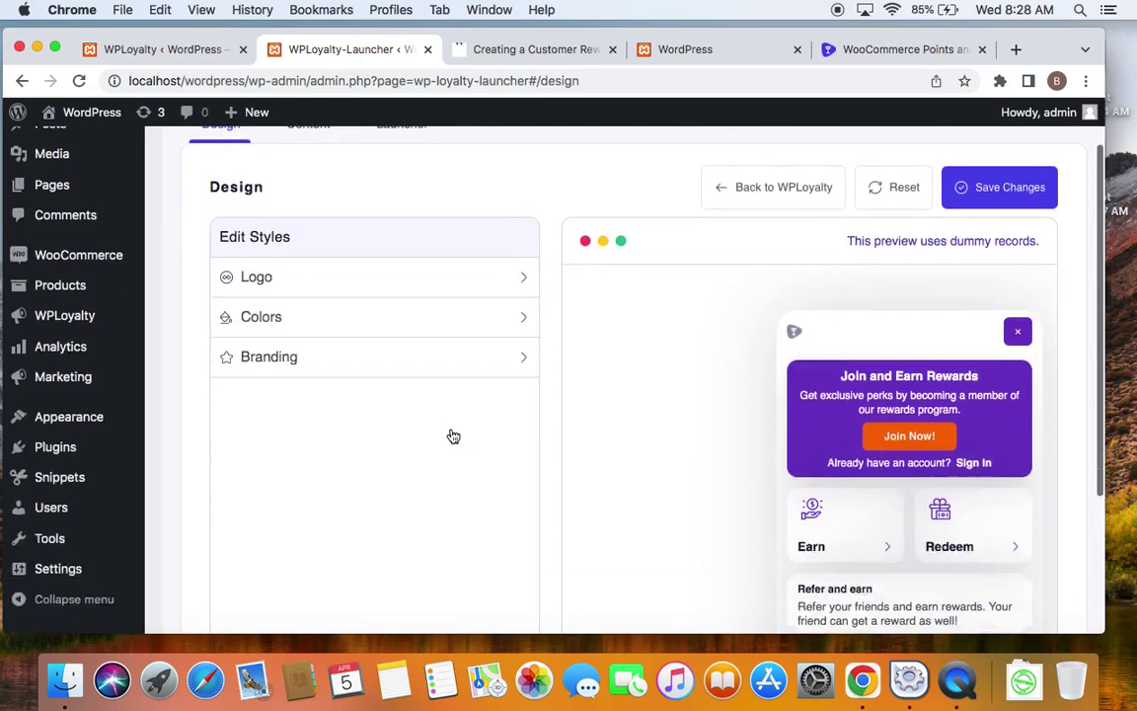
{"action": "scroll", "coordinate": [427, 391], "scroll_direction": "up", "scroll_amount": 2}
Review the Guest options in the Launcher's Content settings and examine the guest preview of the rewards widget
{"action": "left_click", "coordinate": [307, 195]}
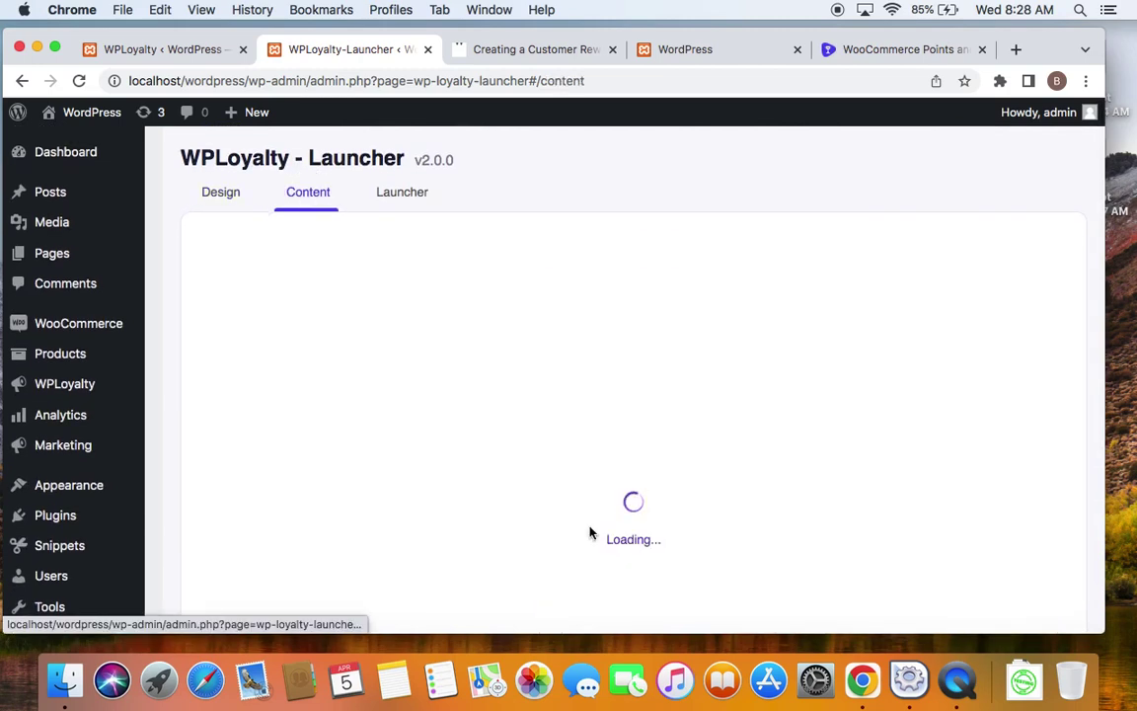
{"action": "scroll", "coordinate": [829, 528], "scroll_direction": "down", "scroll_amount": 5}
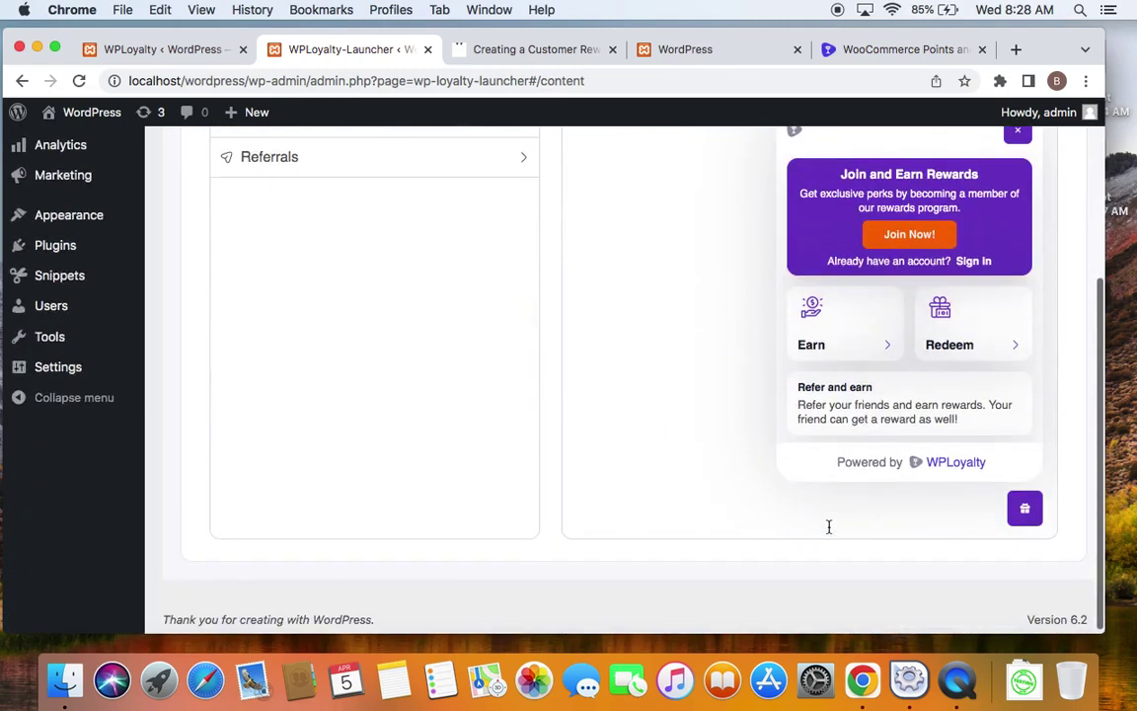
{"action": "scroll", "coordinate": [829, 528], "scroll_direction": "up", "scroll_amount": 4}
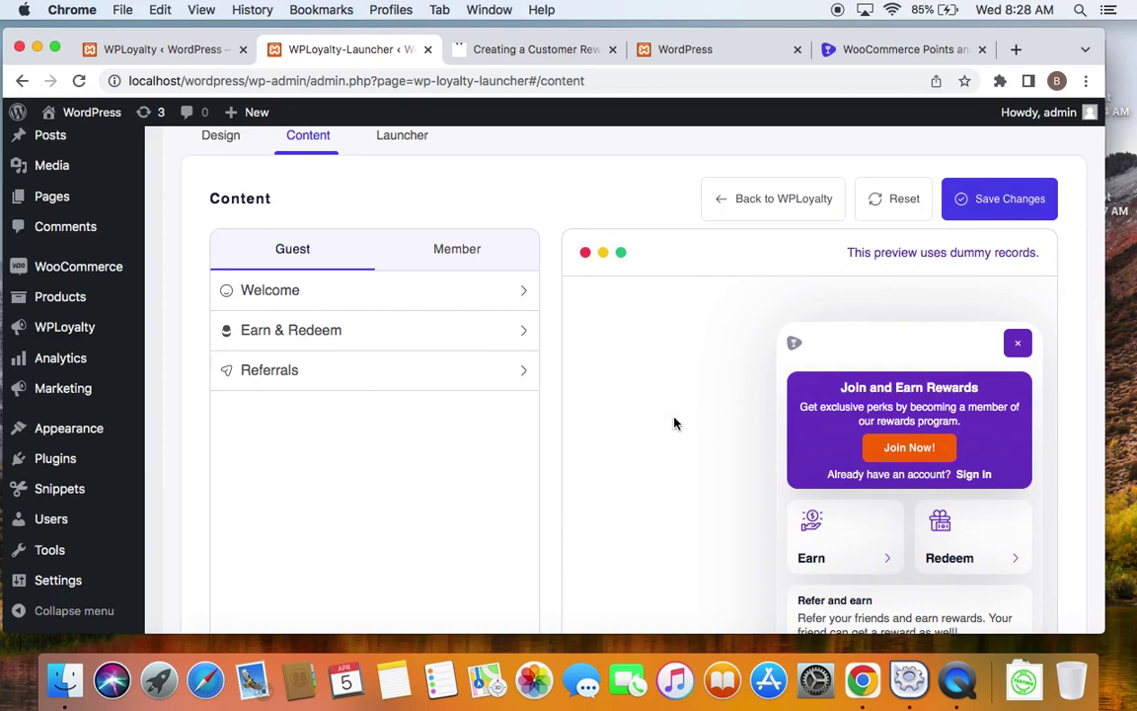
{"action": "scroll", "coordinate": [674, 423], "scroll_direction": "up", "scroll_amount": 1}
Review the Launcher button's appearance, icon, visibility, position and spacing options
{"action": "left_click", "coordinate": [396, 193]}
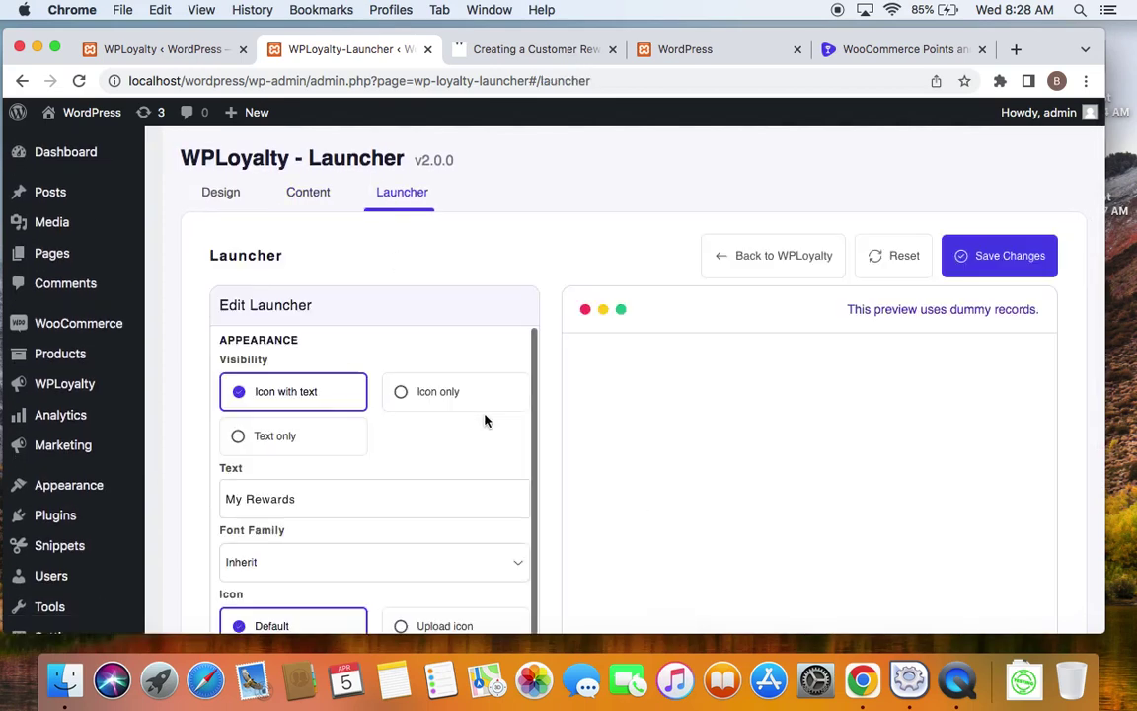
{"action": "scroll", "coordinate": [434, 515], "scroll_direction": "down", "scroll_amount": 5}
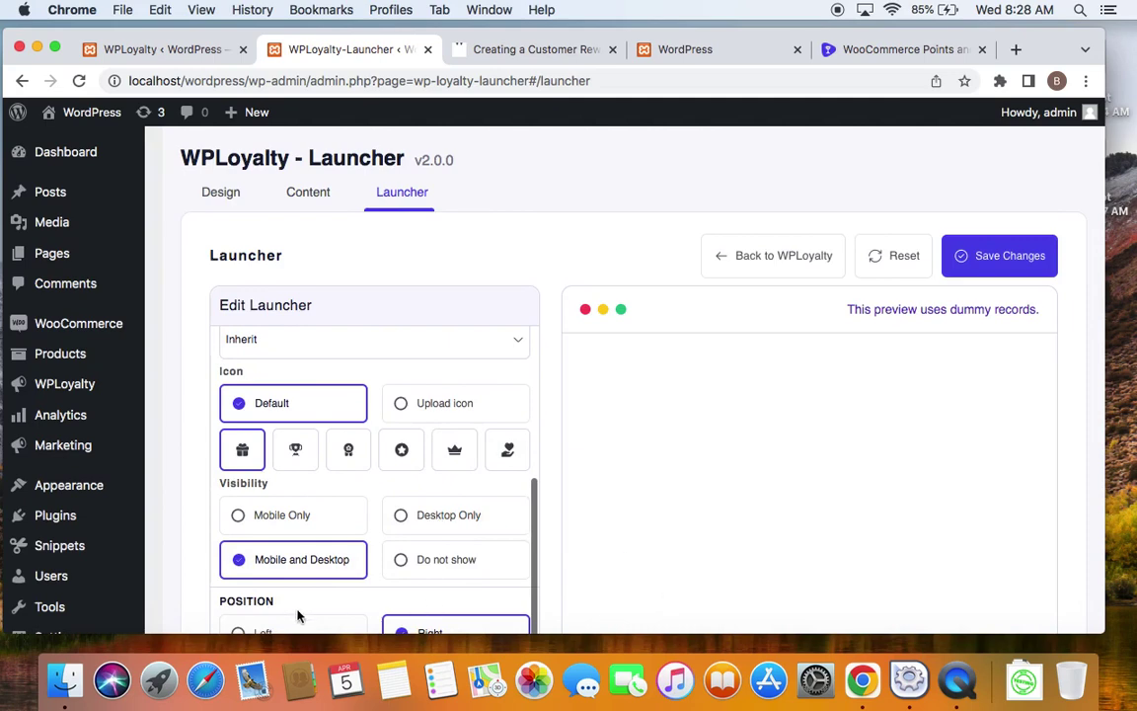
{"action": "scroll", "coordinate": [441, 592], "scroll_direction": "down", "scroll_amount": 5}
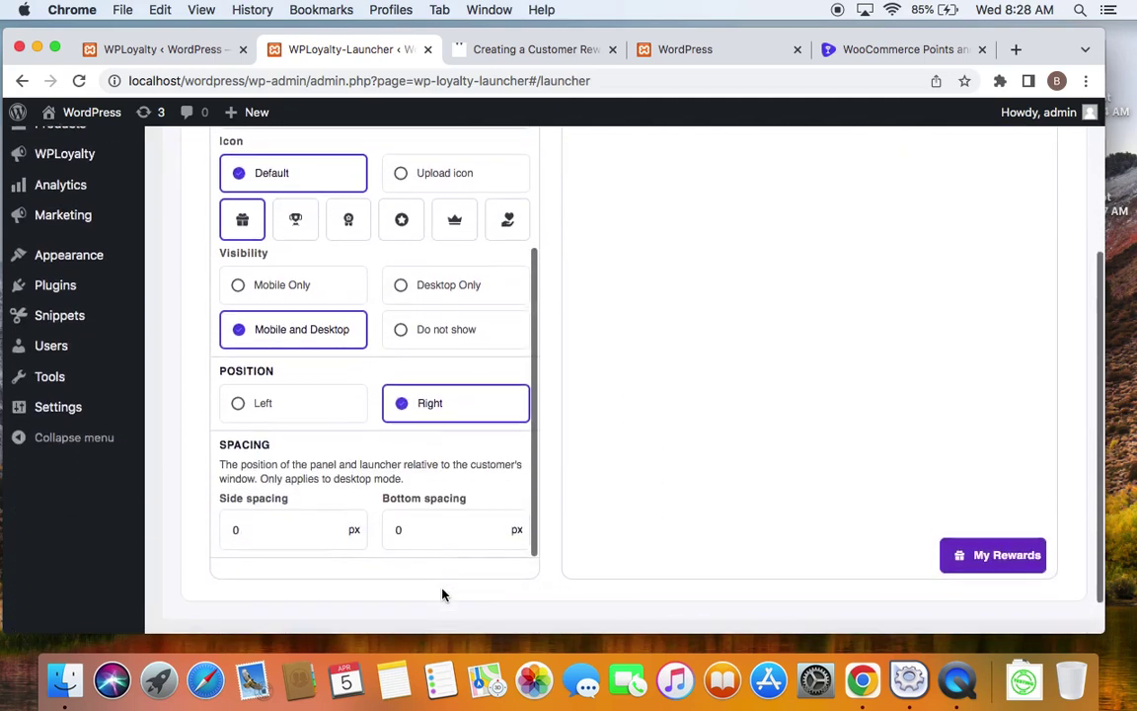
{"action": "scroll", "coordinate": [840, 441], "scroll_direction": "up", "scroll_amount": 5}
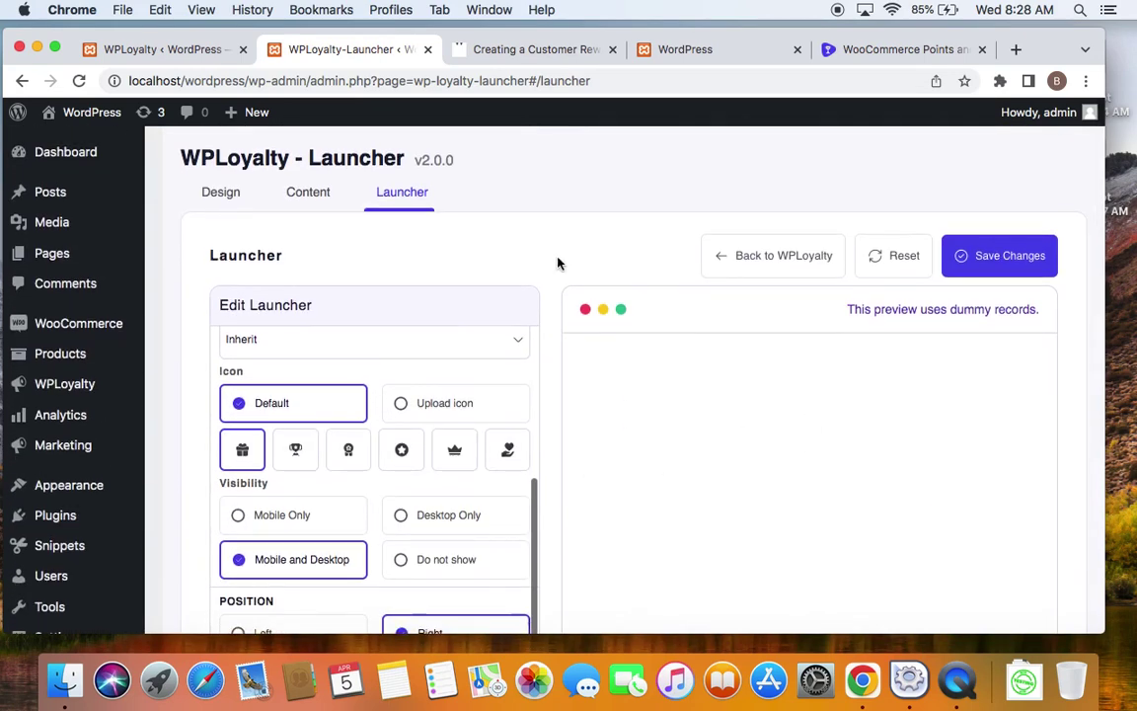
Examine the Member version of the widget in the Launcher's Content settings and save the Launcher changes
{"action": "left_click", "coordinate": [307, 195]}
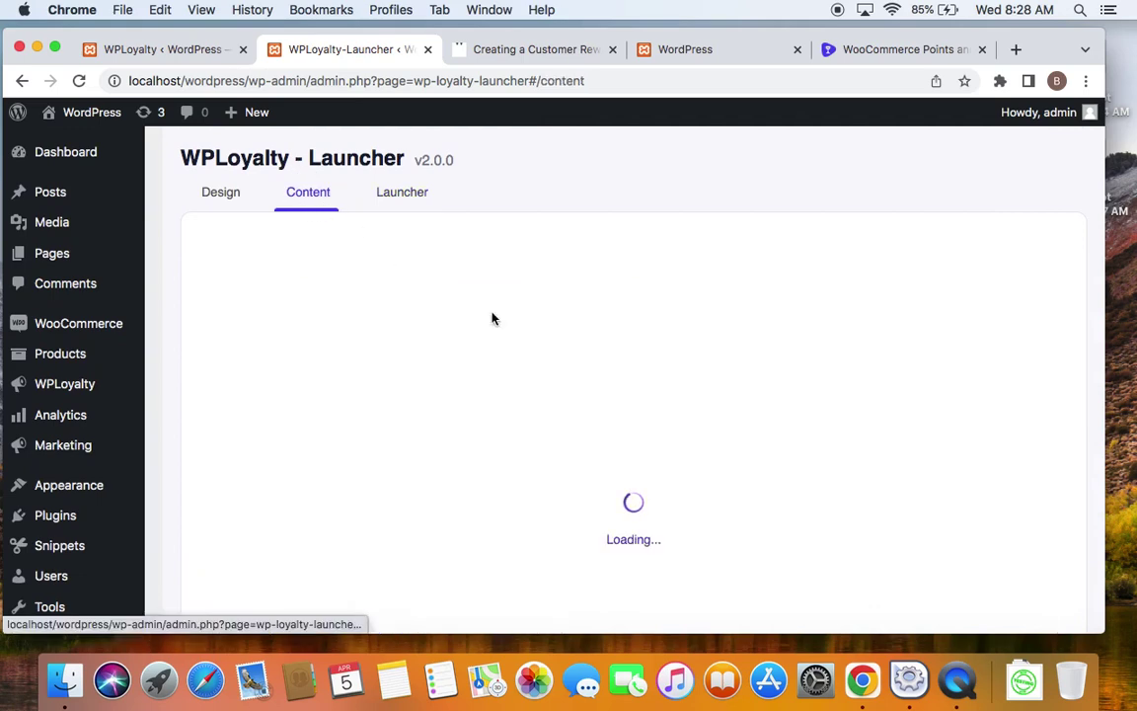
{"action": "scroll", "coordinate": [396, 376], "scroll_direction": "down", "scroll_amount": 2}
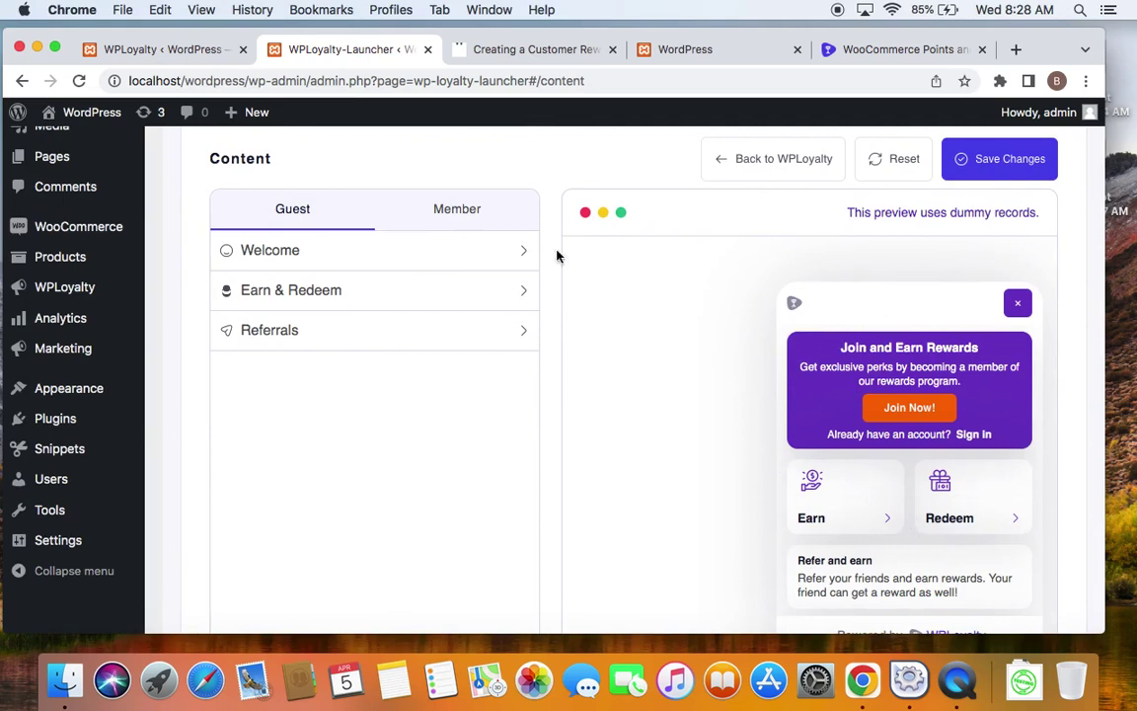
{"action": "left_click", "coordinate": [482, 210]}
{"action": "scroll", "coordinate": [909, 489], "scroll_direction": "down", "scroll_amount": 3}
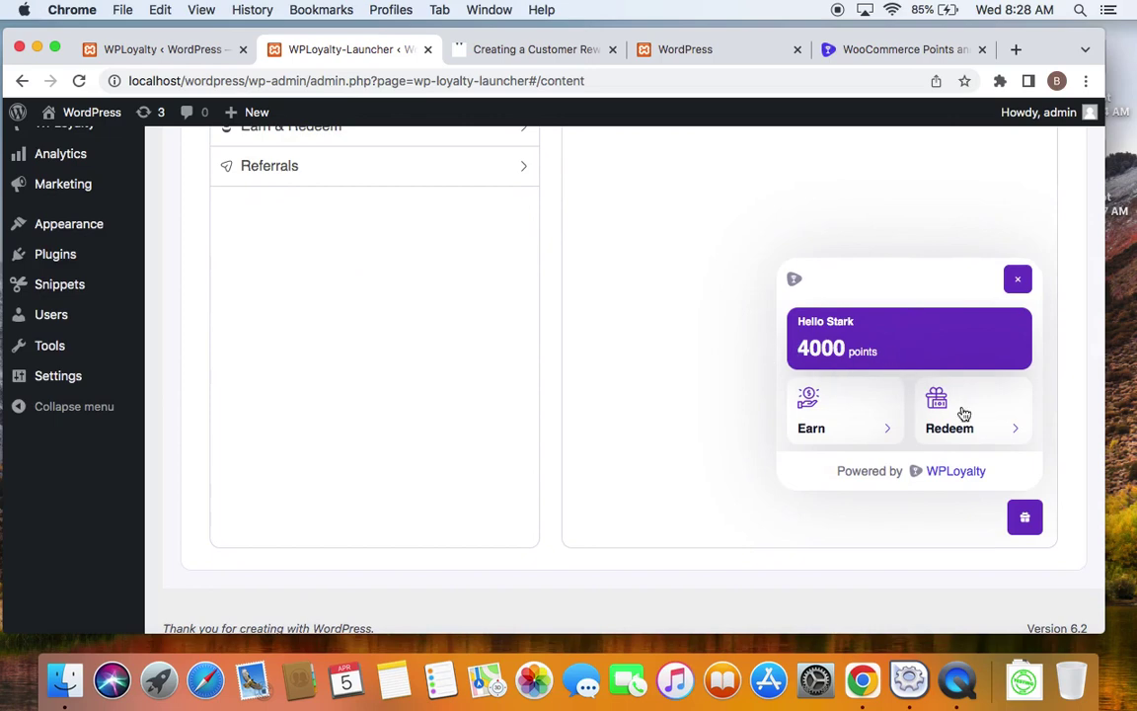
{"action": "scroll", "coordinate": [662, 428], "scroll_direction": "up", "scroll_amount": 1}
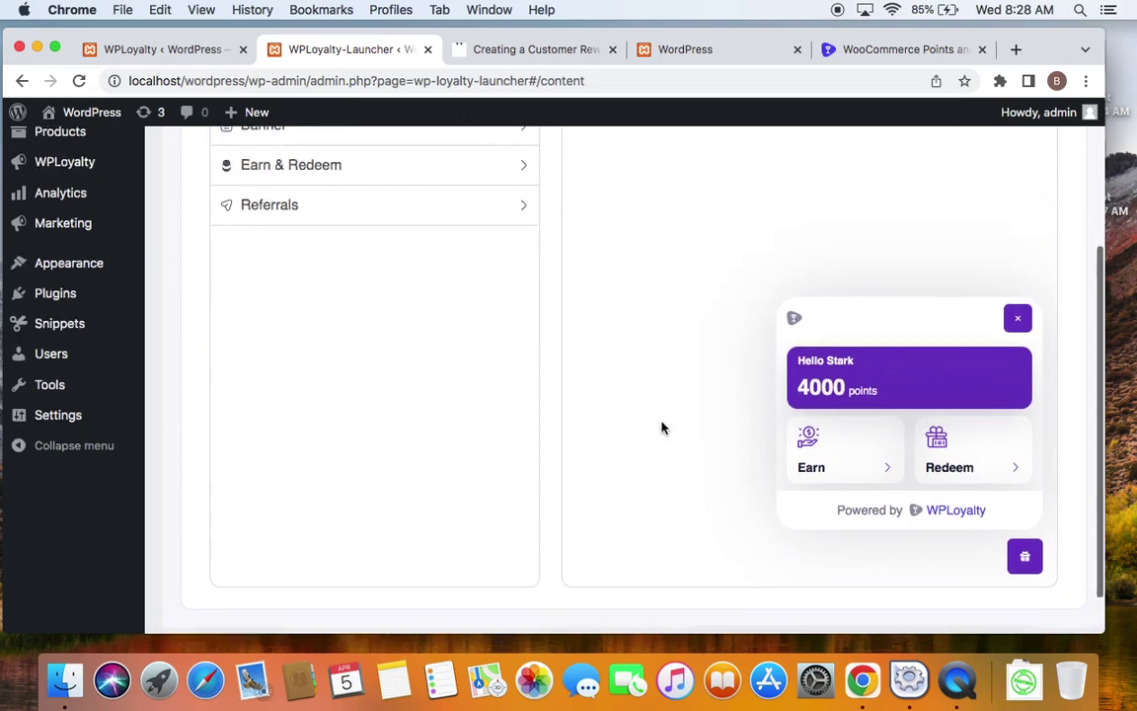
{"action": "scroll", "coordinate": [663, 428], "scroll_direction": "up", "scroll_amount": 4}
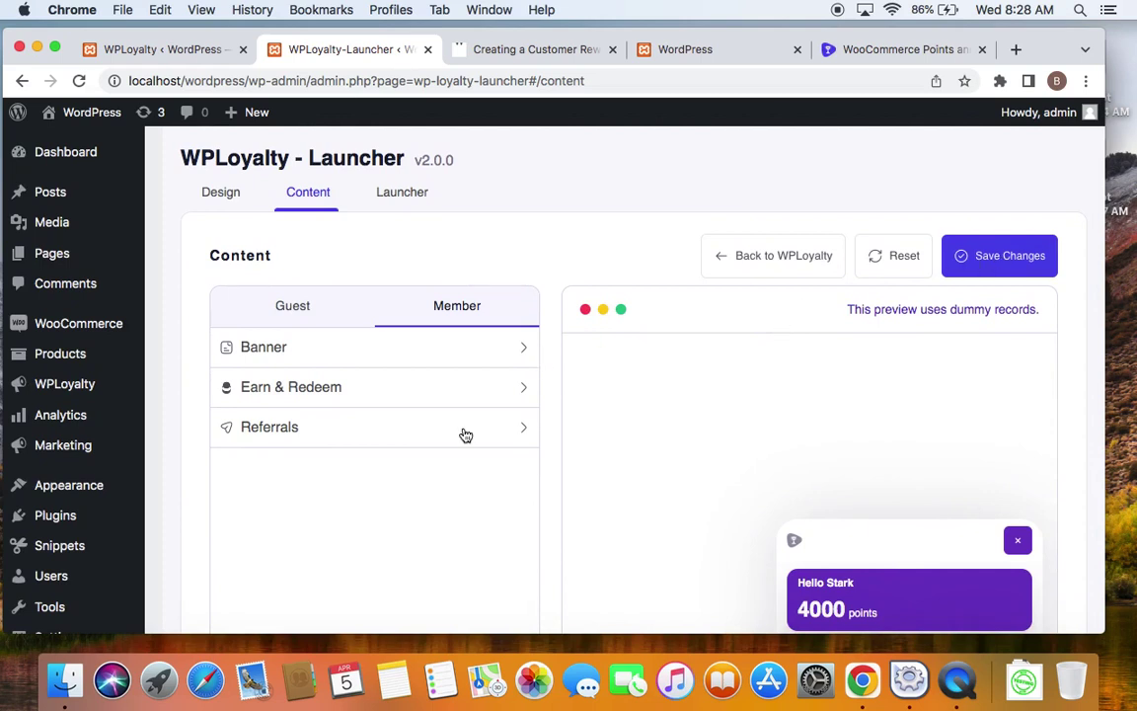
{"action": "left_click", "coordinate": [996, 277]}
Switch to the storefront and open the Points & Rewards section of the My account page
{"action": "left_click", "coordinate": [685, 48]}
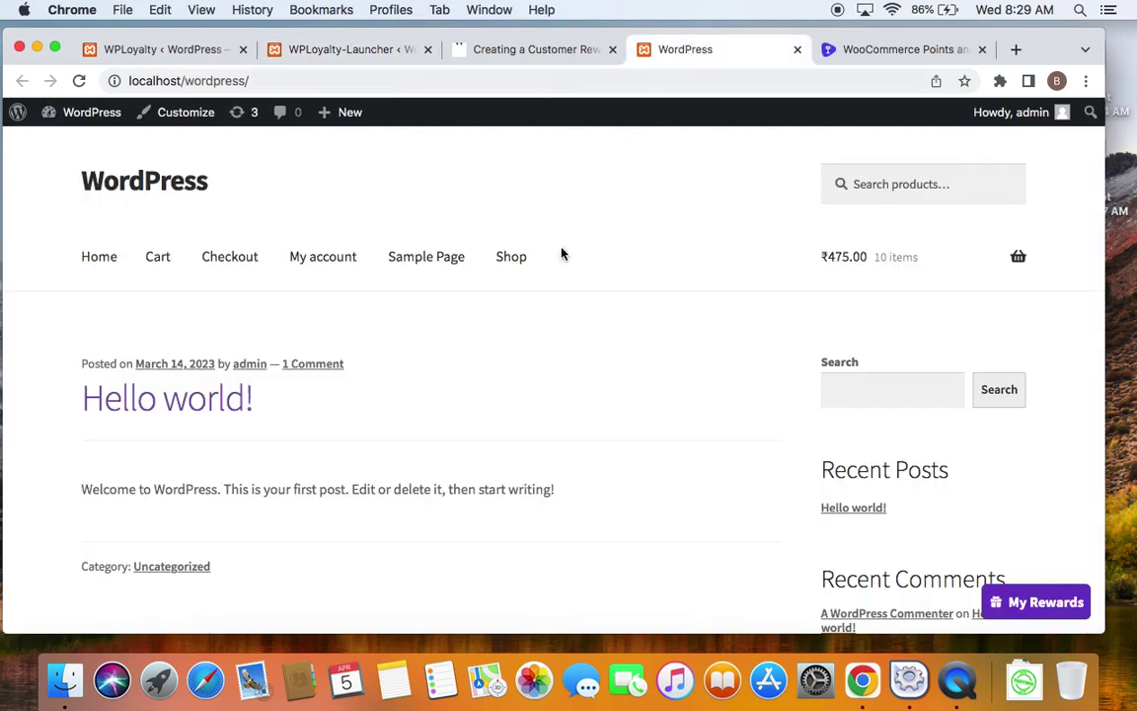
{"action": "left_click", "coordinate": [305, 258]}
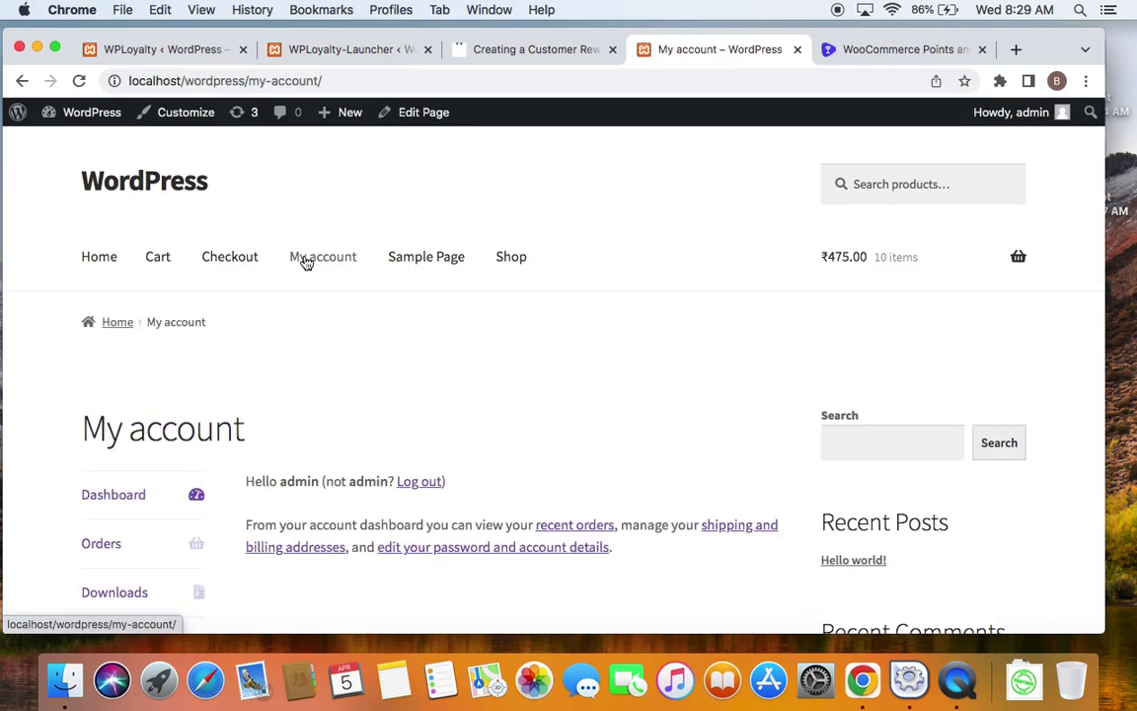
{"action": "scroll", "coordinate": [121, 333], "scroll_direction": "down", "scroll_amount": 5}
{"action": "left_click", "coordinate": [116, 447]}
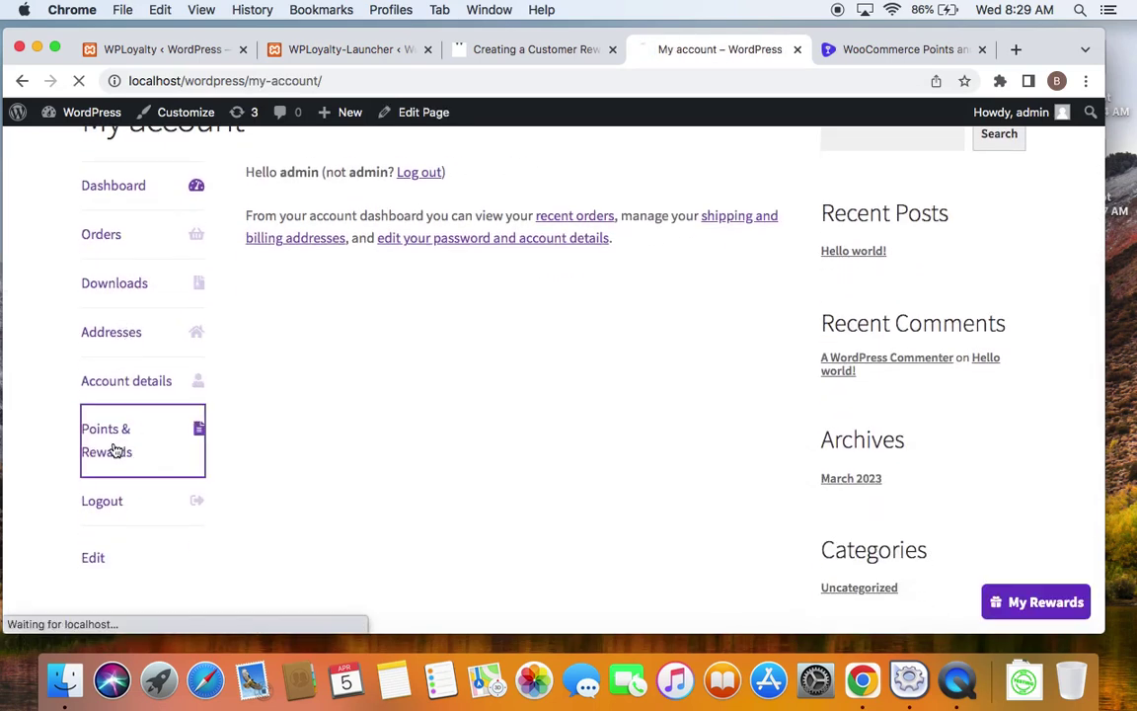
Examine the customer's points overview and the Referral campaign under Ways to Earn Rewards
{"action": "scroll", "coordinate": [461, 414], "scroll_direction": "down", "scroll_amount": 5}
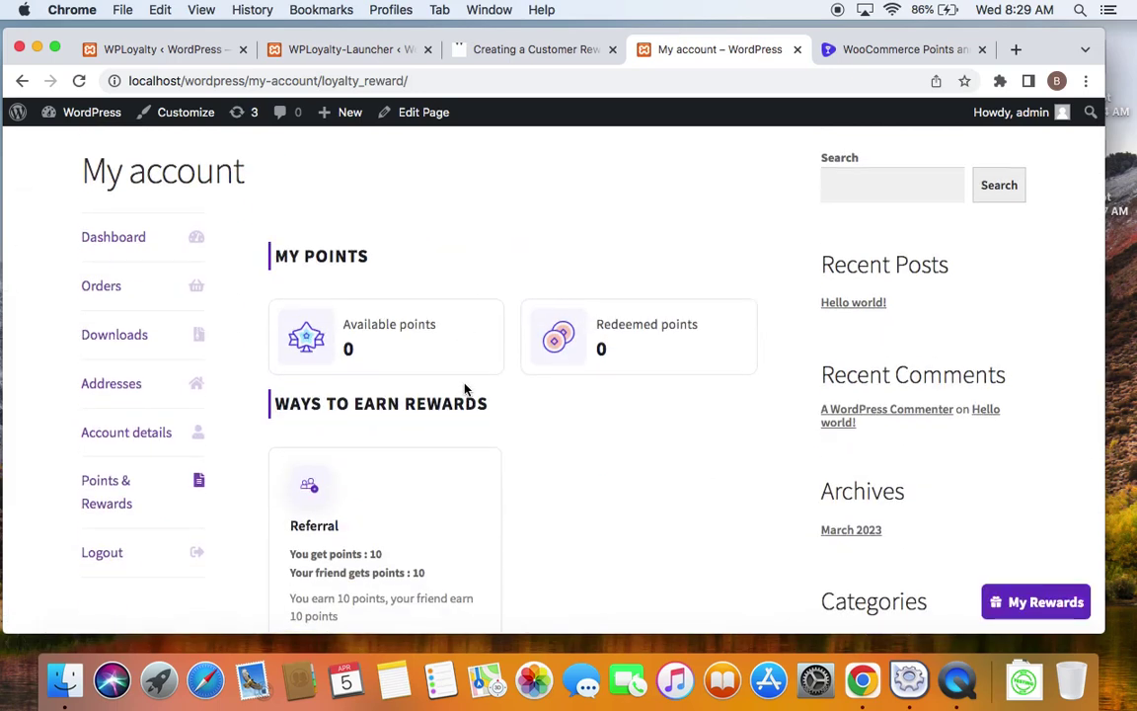
{"action": "scroll", "coordinate": [464, 388], "scroll_direction": "up", "scroll_amount": 3}
{"action": "scroll", "coordinate": [465, 388], "scroll_direction": "down", "scroll_amount": 6}
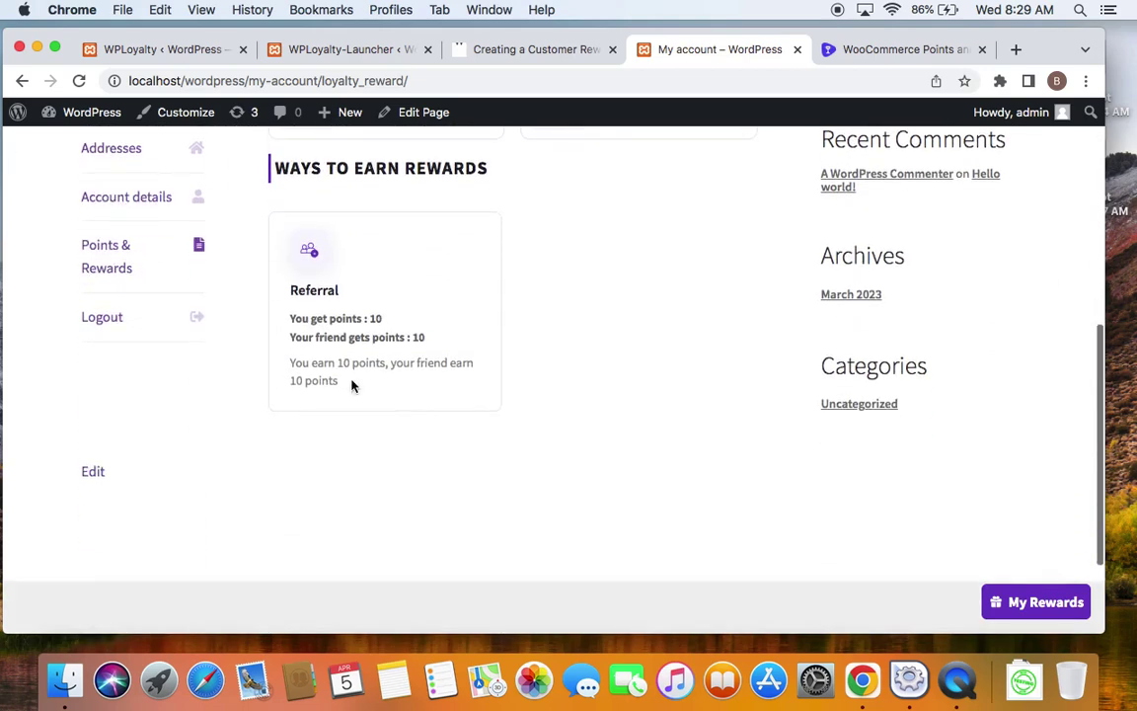
{"action": "scroll", "coordinate": [395, 346], "scroll_direction": "up", "scroll_amount": 3}
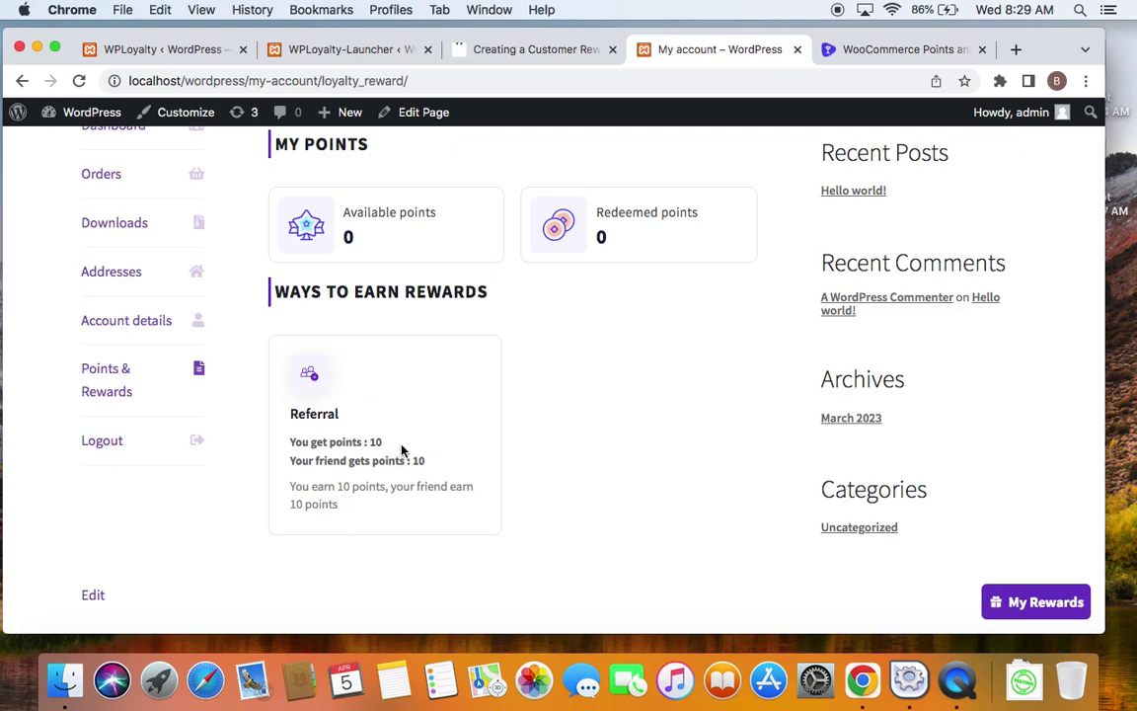
{"action": "scroll", "coordinate": [405, 454], "scroll_direction": "up", "scroll_amount": 5}
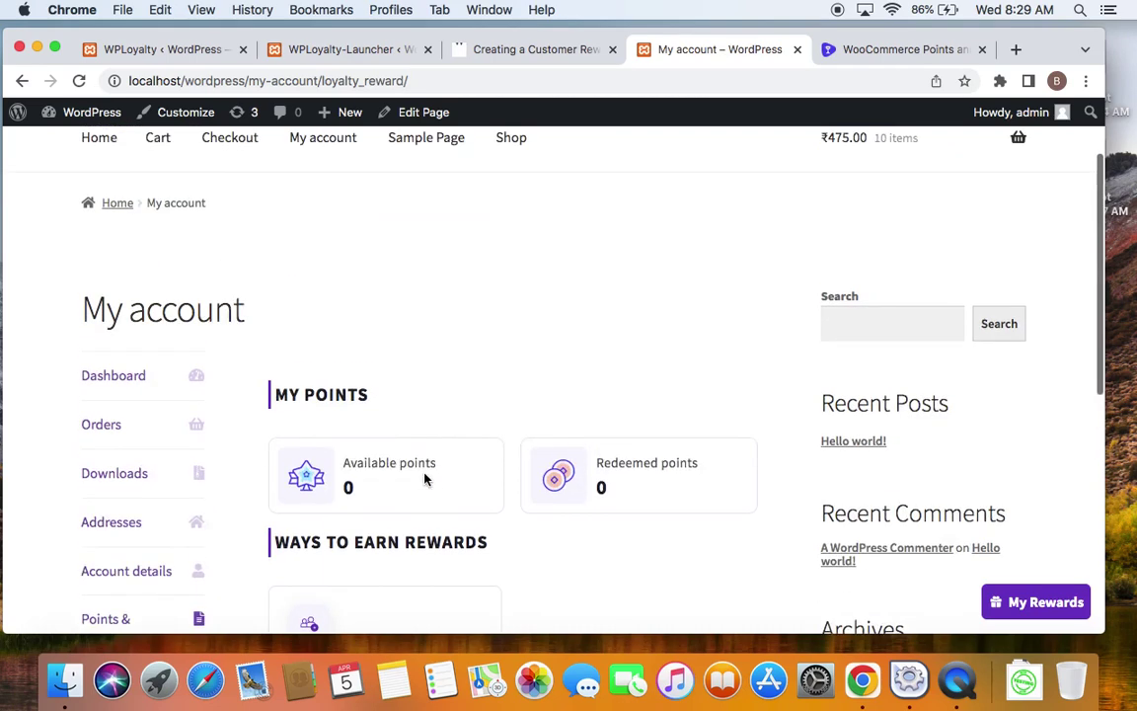
{"action": "scroll", "coordinate": [425, 479], "scroll_direction": "up", "scroll_amount": 2}
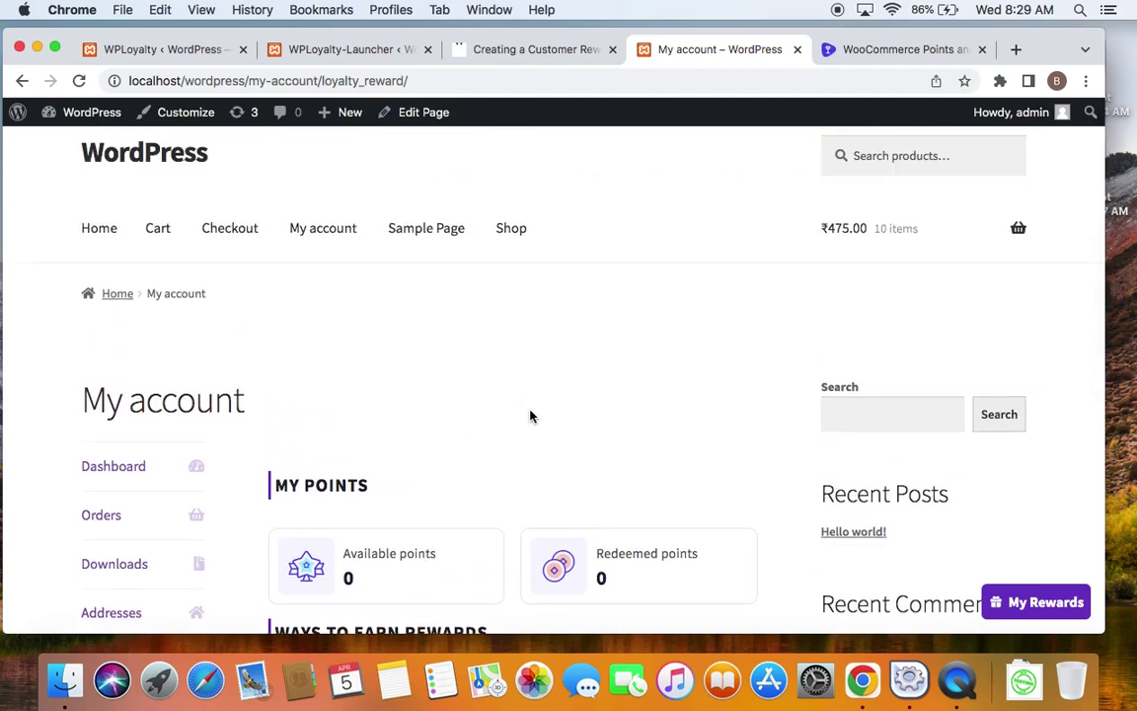
{"action": "scroll", "coordinate": [530, 415], "scroll_direction": "down", "scroll_amount": 5}
{"action": "scroll", "coordinate": [508, 454], "scroll_direction": "down", "scroll_amount": 5}
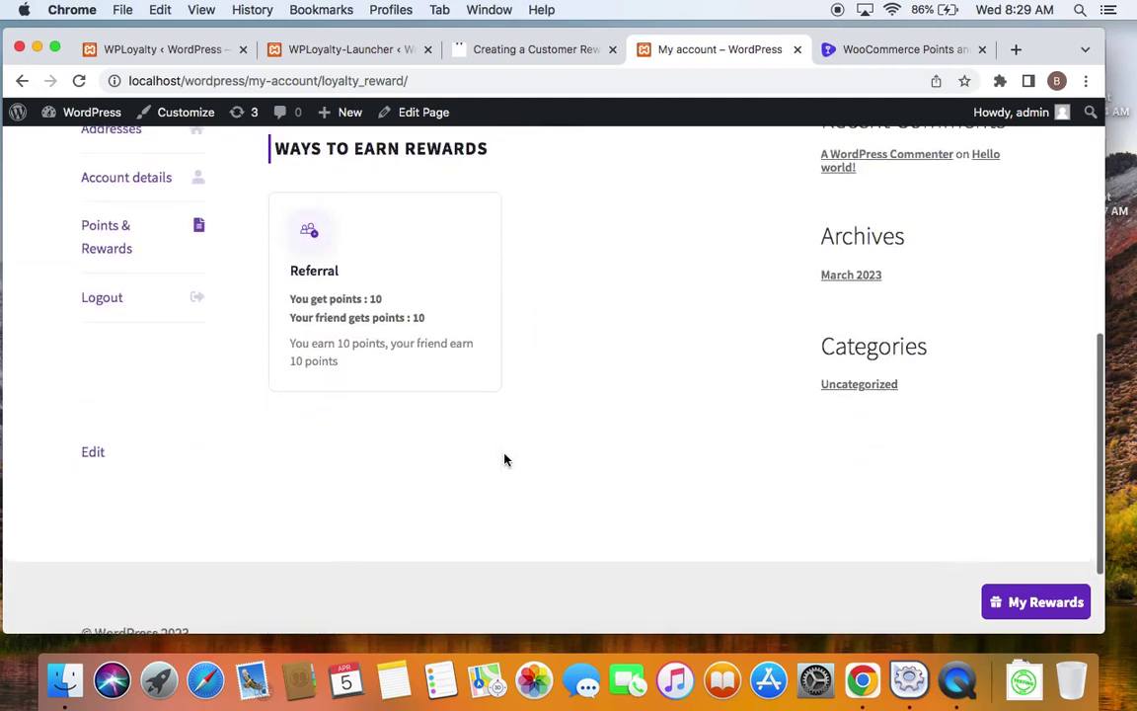
{"action": "scroll", "coordinate": [499, 437], "scroll_direction": "up", "scroll_amount": 4}
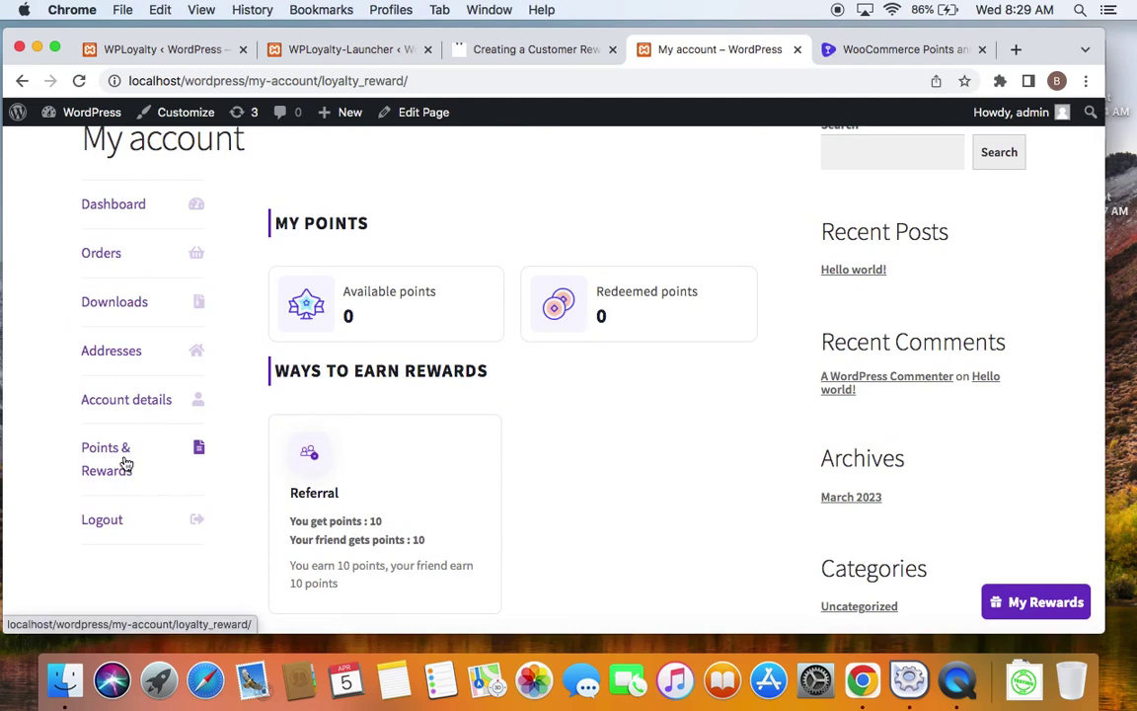
{"action": "scroll", "coordinate": [361, 373], "scroll_direction": "up", "scroll_amount": 4}
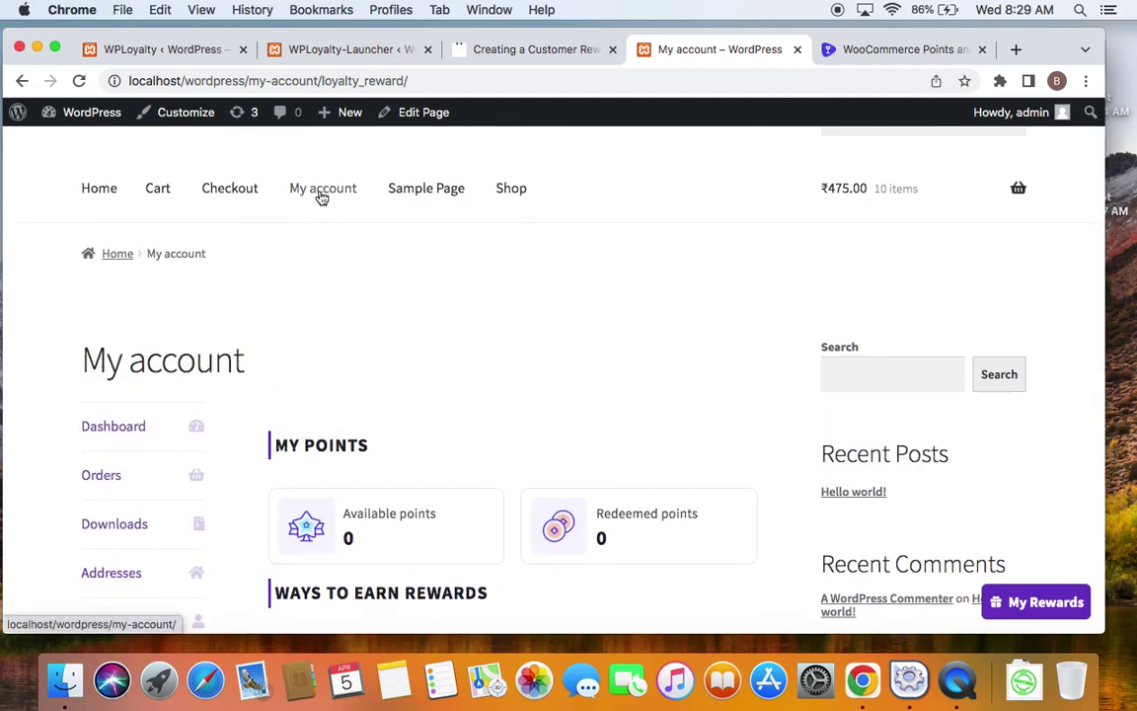
{"action": "scroll", "coordinate": [197, 360], "scroll_direction": "down", "scroll_amount": 5}
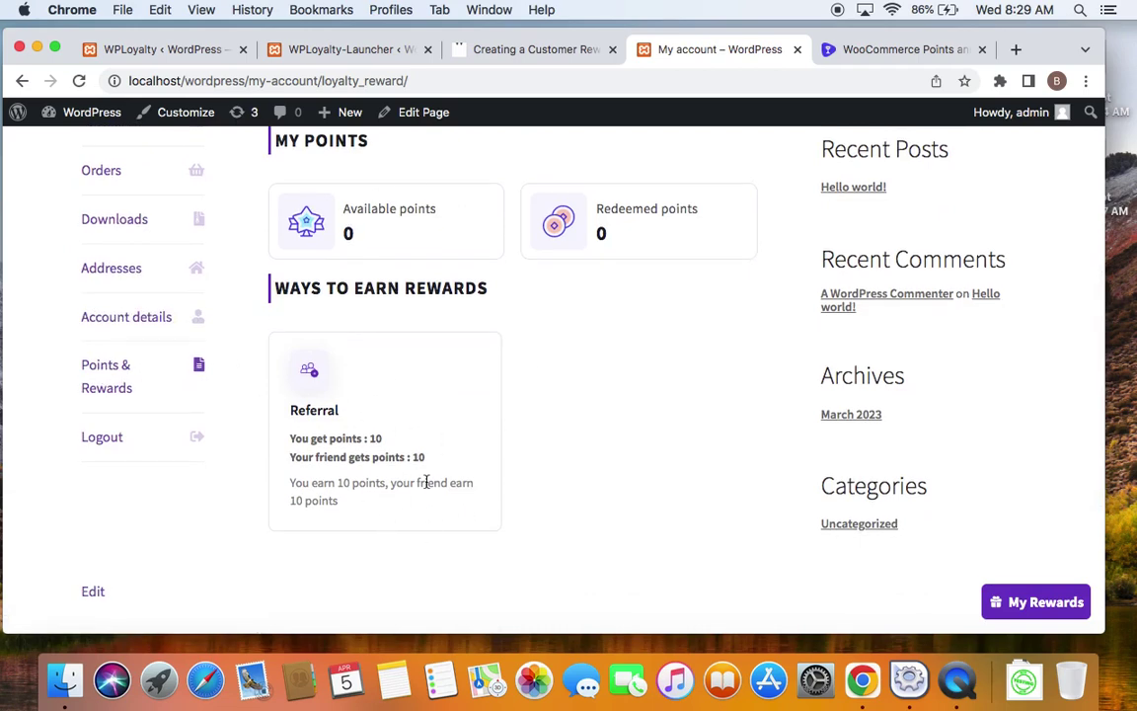
{"action": "scroll", "coordinate": [427, 482], "scroll_direction": "up", "scroll_amount": 6}
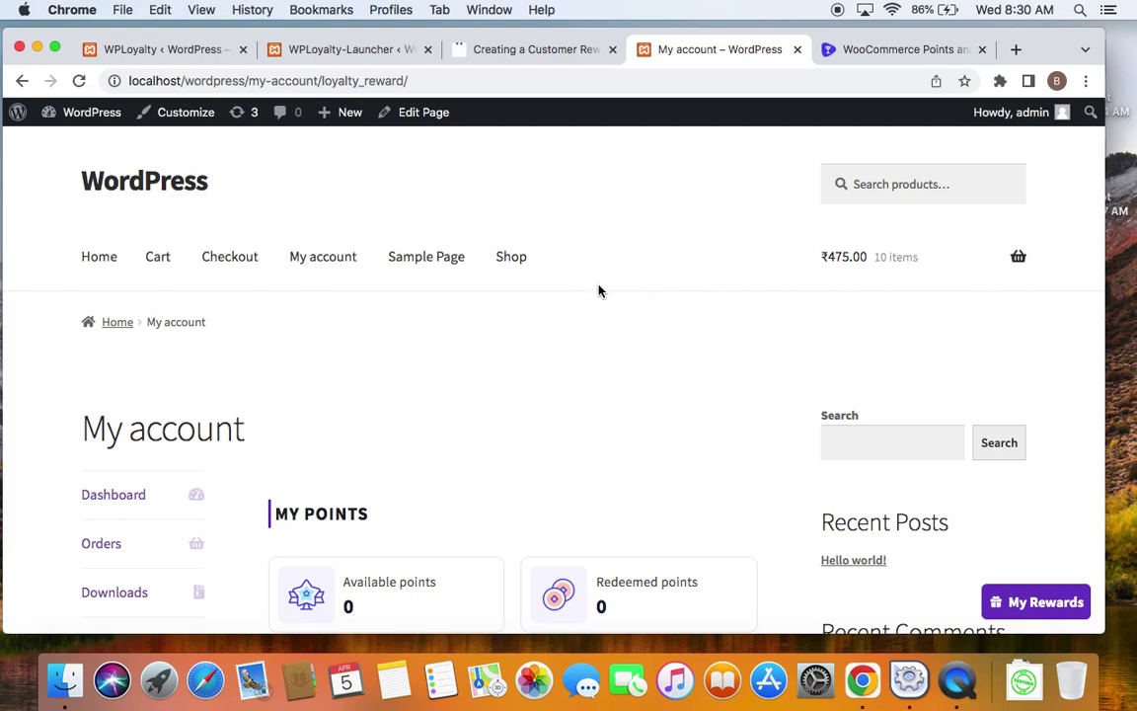
Return to the WordPress admin and start a new page from the Pages section
{"action": "left_click", "coordinate": [165, 50]}
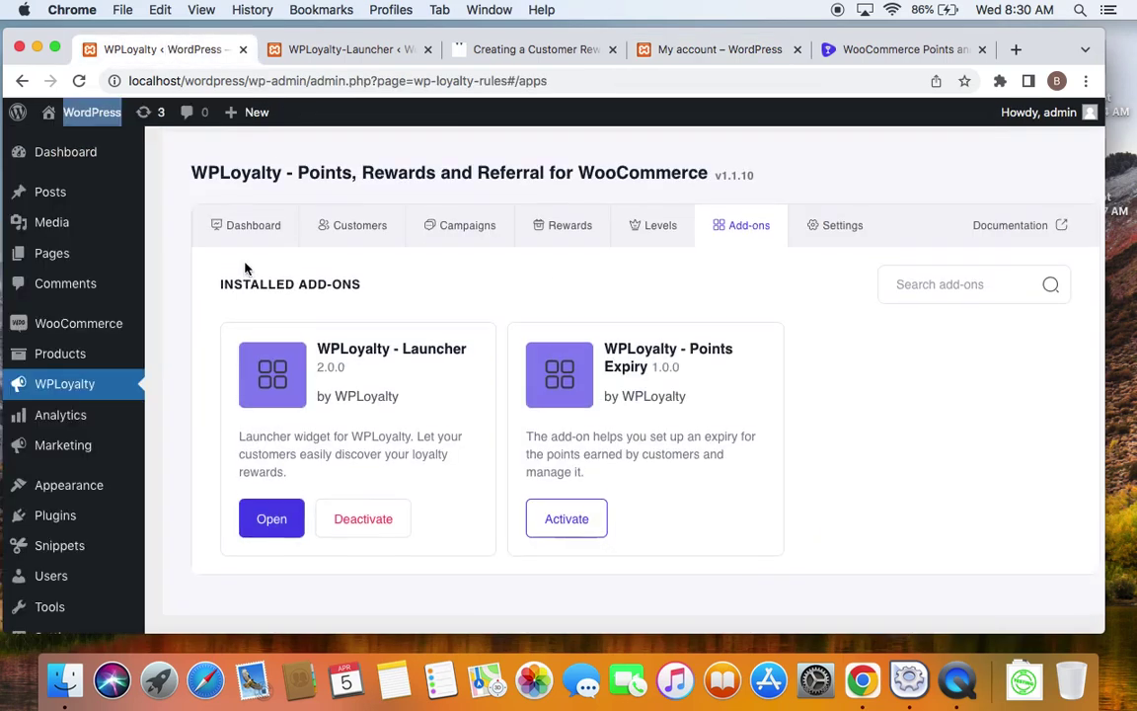
{"action": "left_click", "coordinate": [61, 260]}
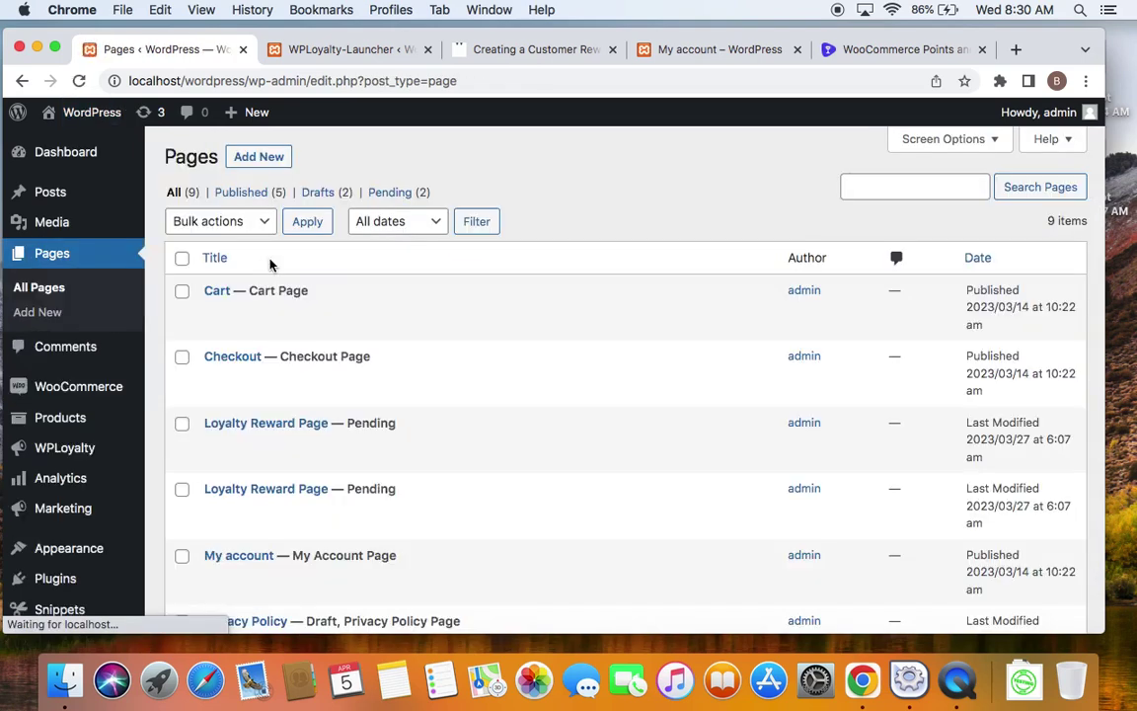
{"action": "left_click", "coordinate": [254, 162]}
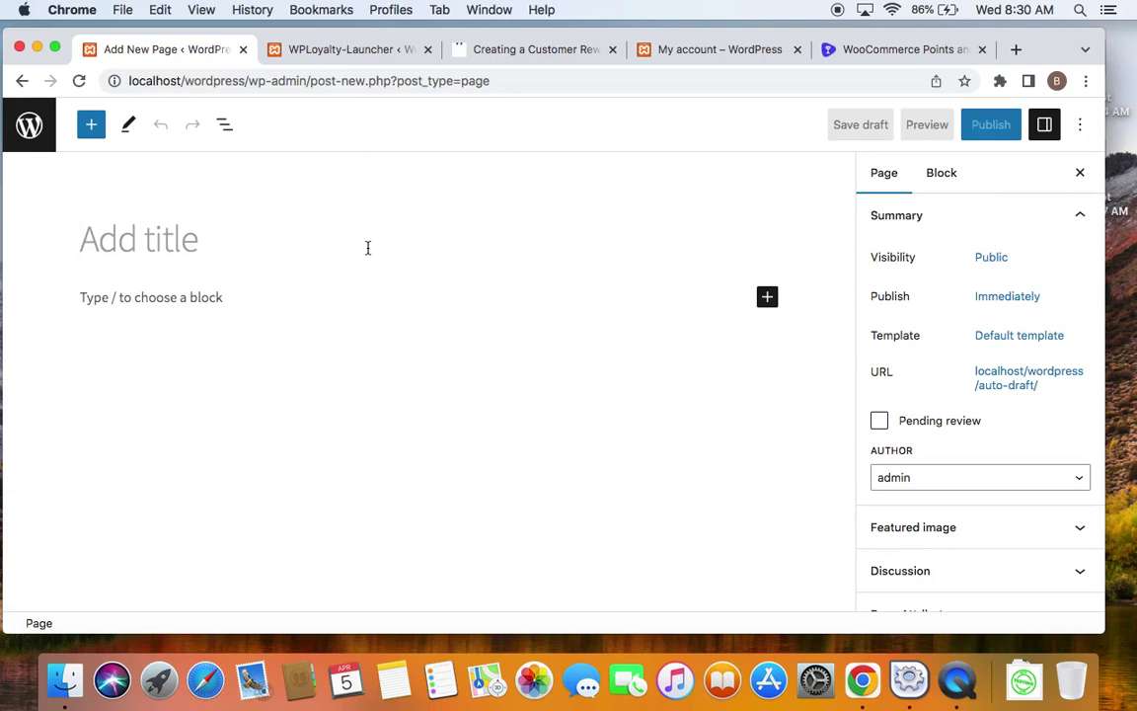
Give the new page the title "Customer Rewards Page"
{"action": "type", "text": "Cust"}
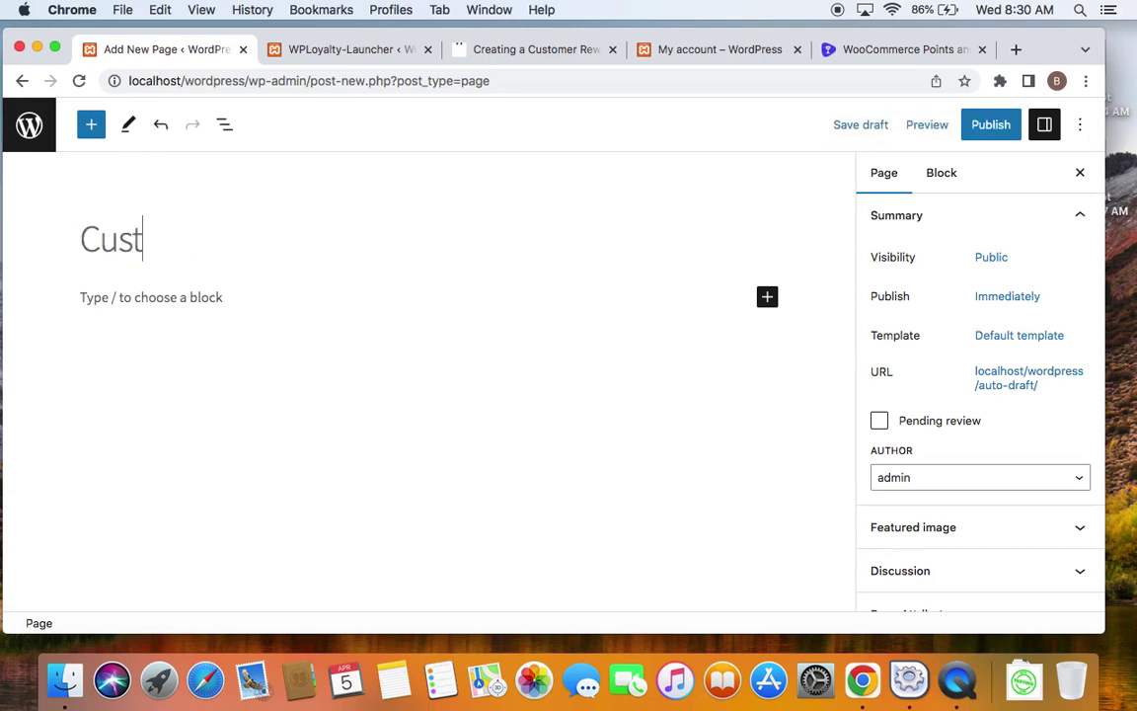
{"action": "type", "text": "omers Rew"}
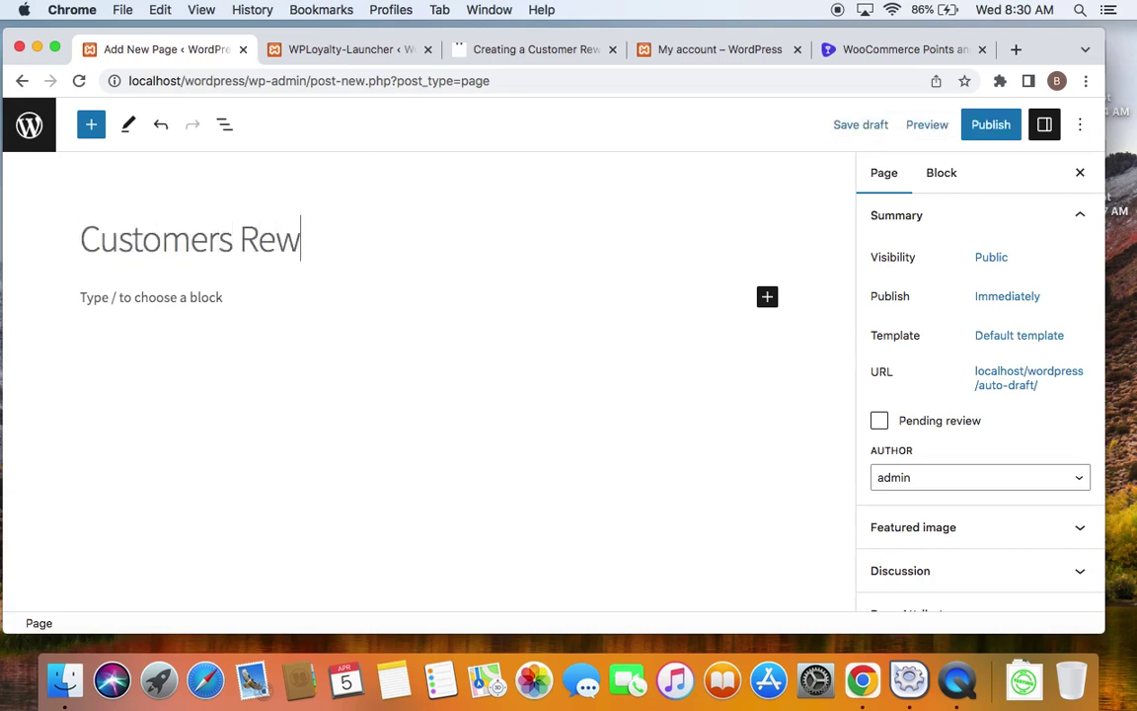
{"action": "type", "text": "ards"}
{"action": "left_click", "coordinate": [236, 240]}
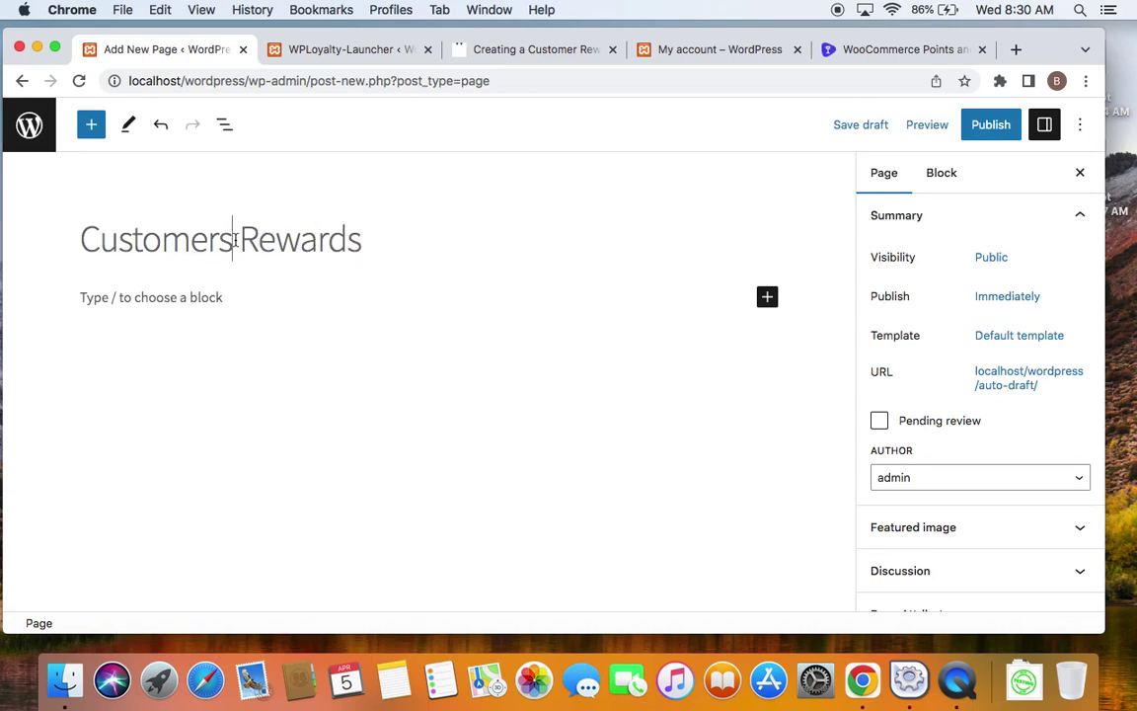
{"action": "key", "text": "BackSpace"}
{"action": "left_click", "coordinate": [361, 236]}
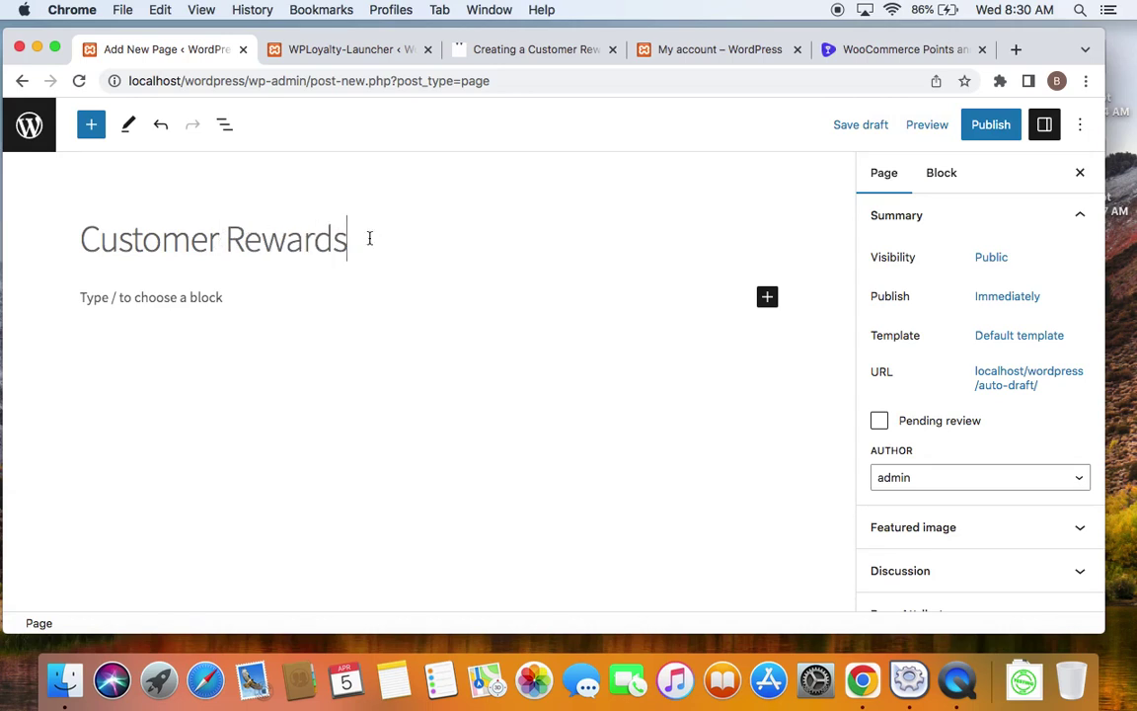
{"action": "type", "text": "Page"}
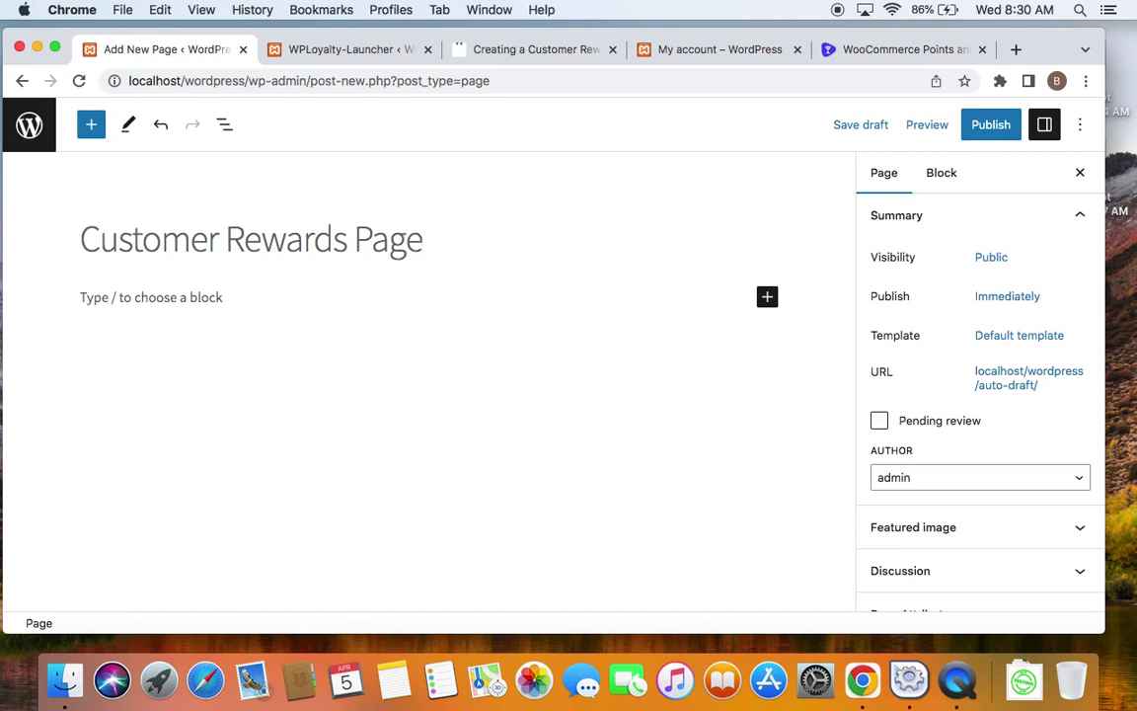
Insert the shortcode [wlr_page_content] into the page body and publish the page
{"action": "left_click", "coordinate": [264, 287]}
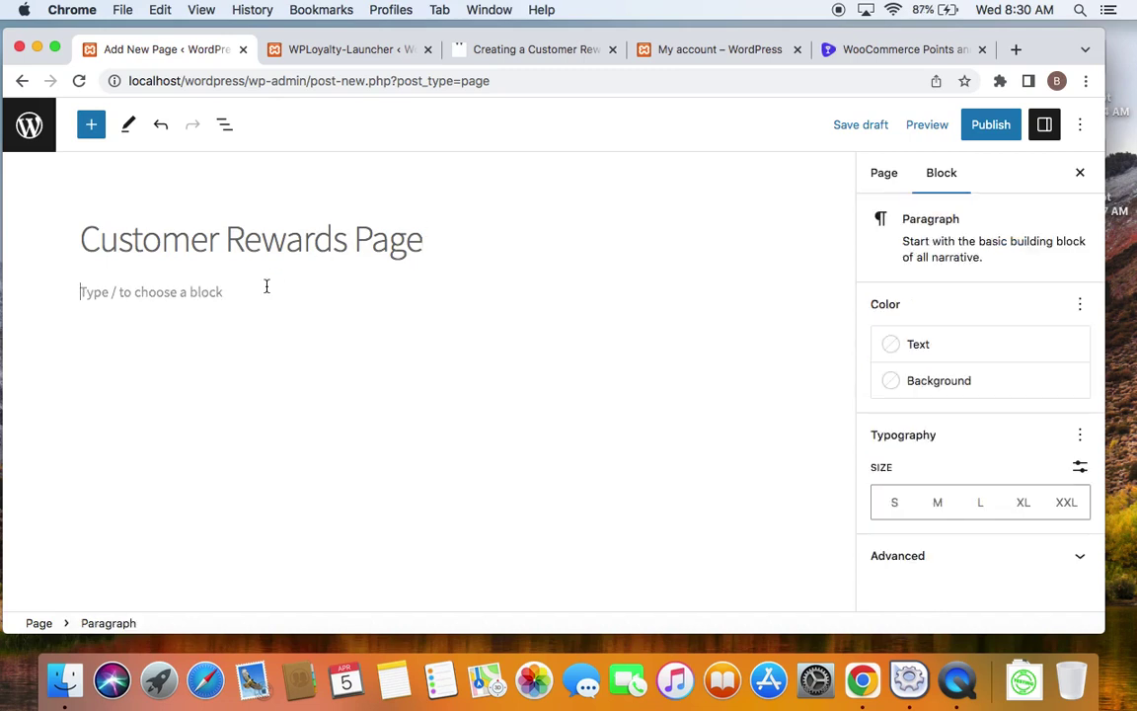
{"action": "left_click", "coordinate": [503, 52]}
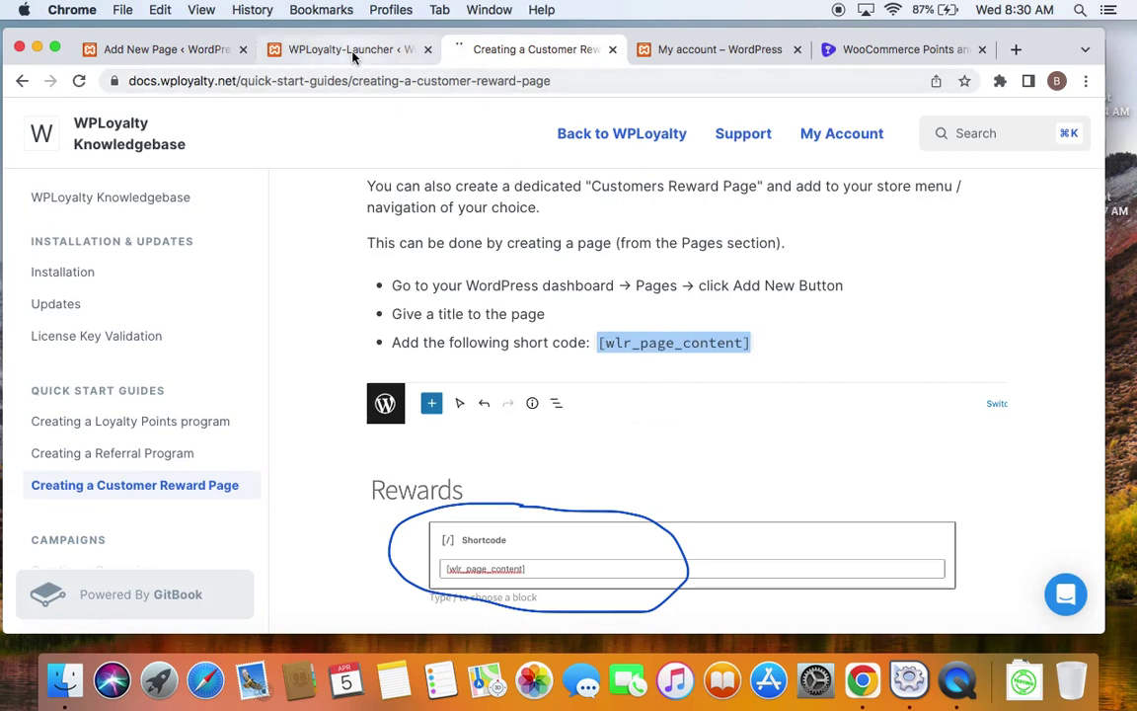
{"action": "left_click", "coordinate": [160, 48]}
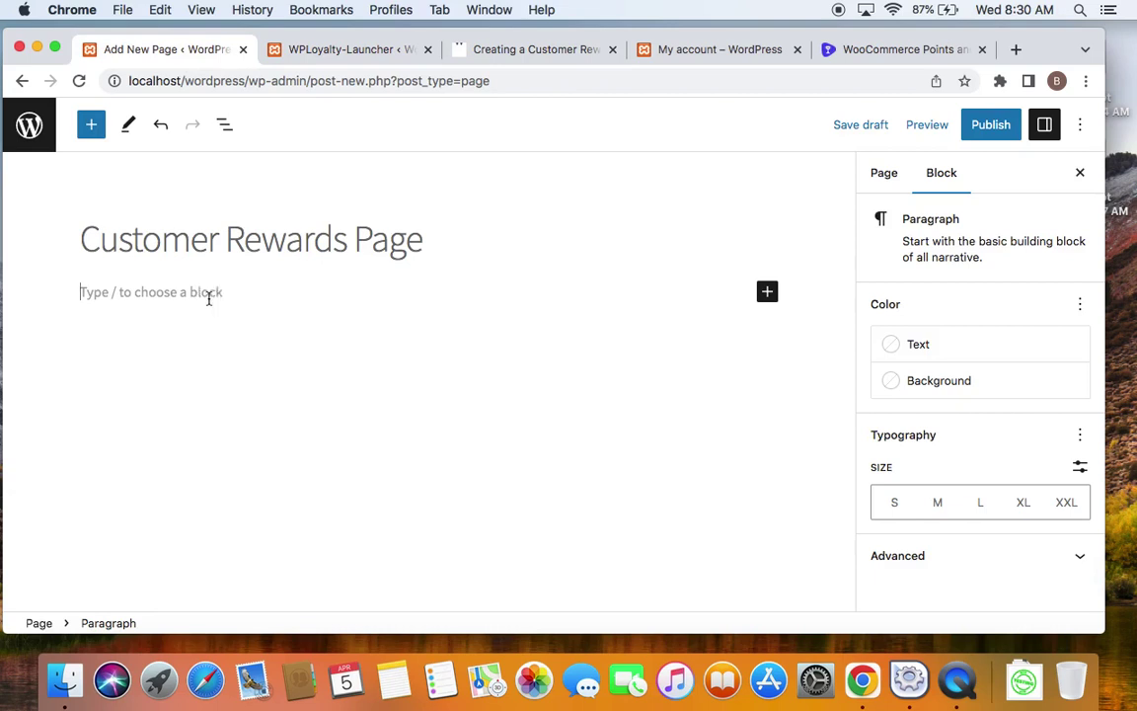
{"action": "type", "text": "[wlr_page_content]"}
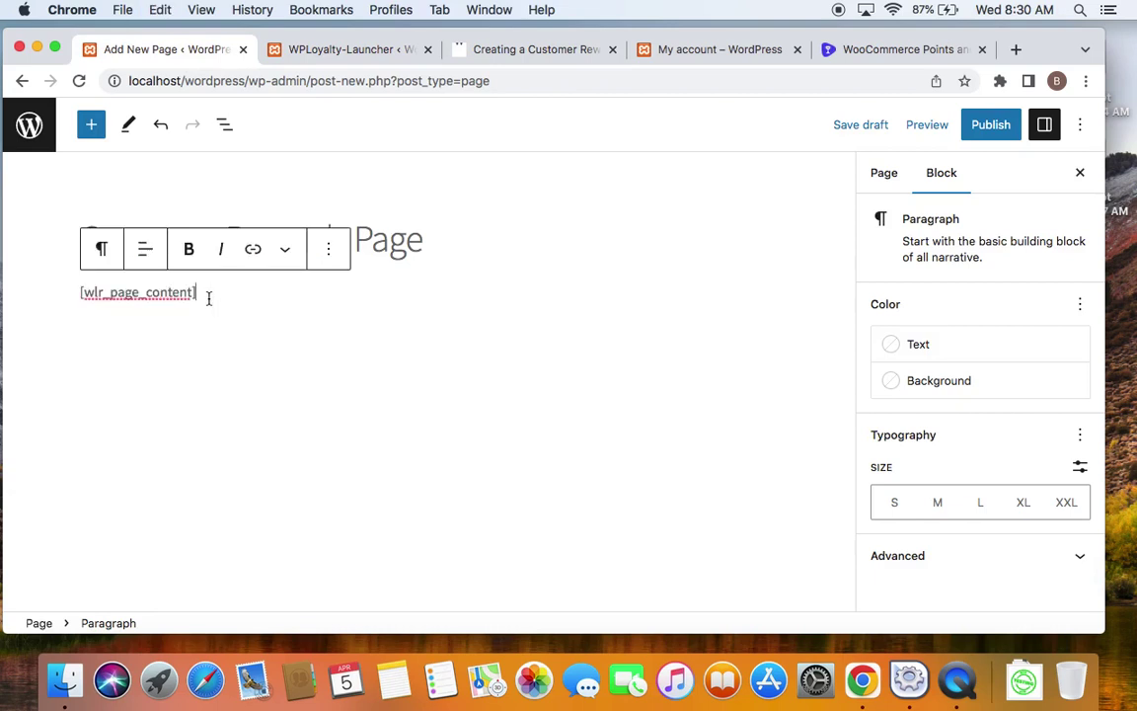
{"action": "left_click", "coordinate": [232, 331]}
{"action": "left_click", "coordinate": [987, 132]}
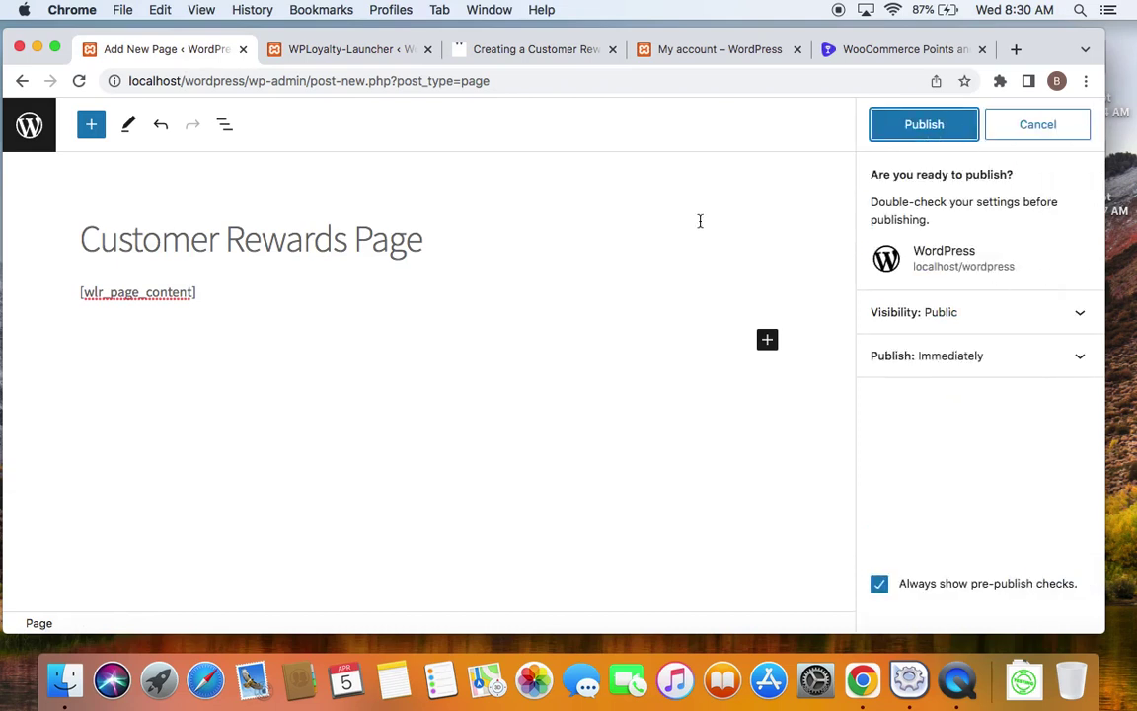
{"action": "left_click", "coordinate": [905, 125]}
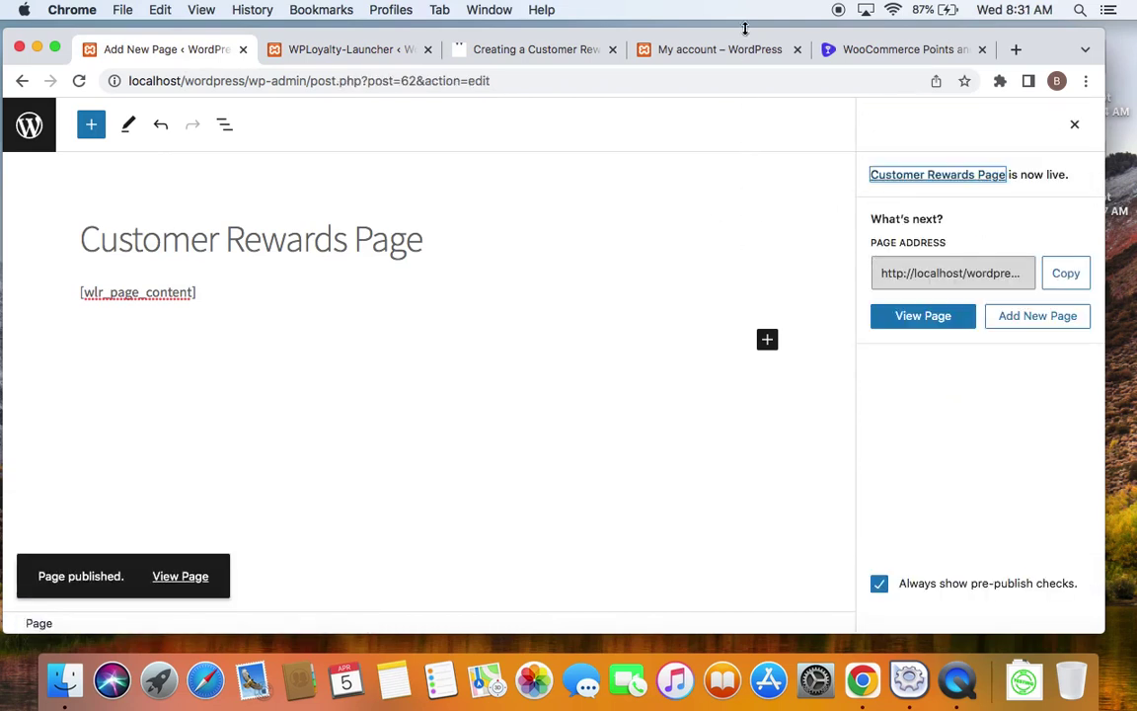
Reload the storefront and review the points overview and Referral campaign on the new Customer Rewards Page
{"action": "left_click", "coordinate": [663, 47]}
{"action": "right_click", "coordinate": [562, 196]}
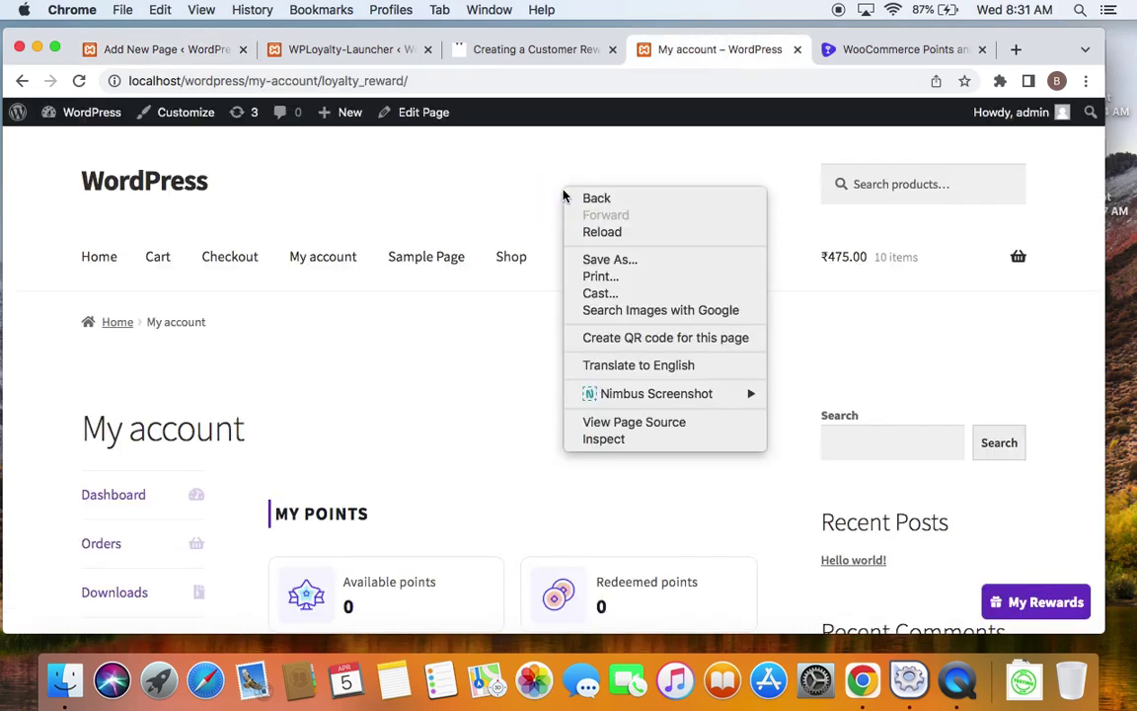
{"action": "left_click", "coordinate": [590, 233]}
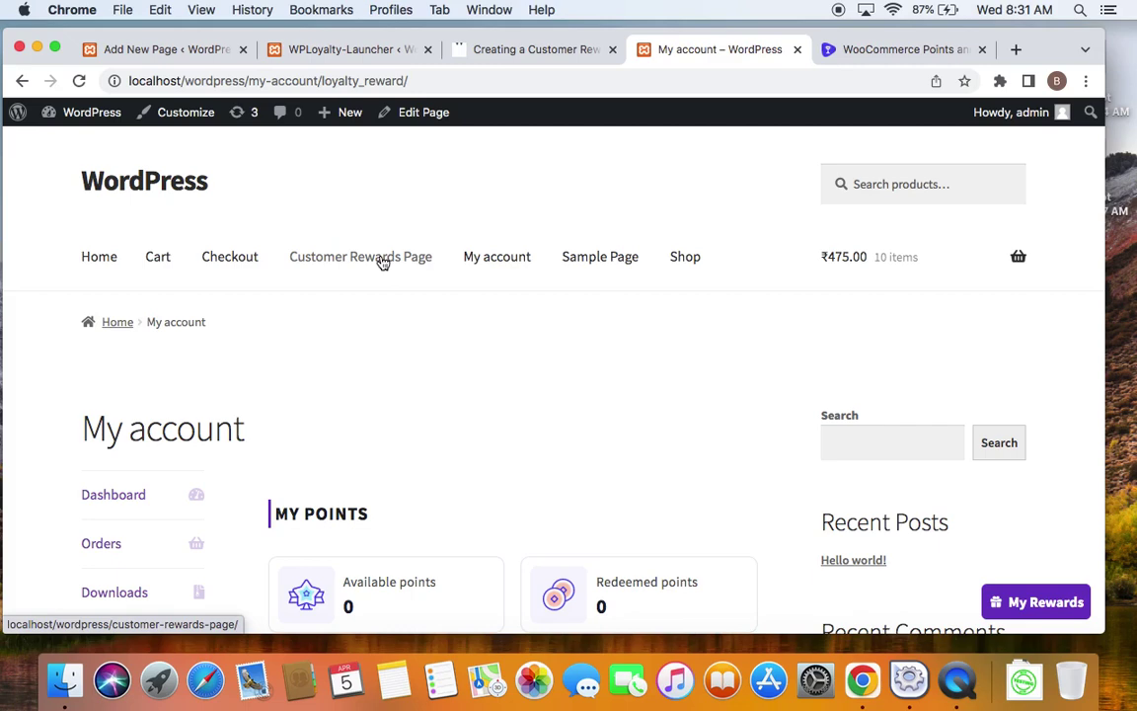
{"action": "left_click", "coordinate": [383, 259]}
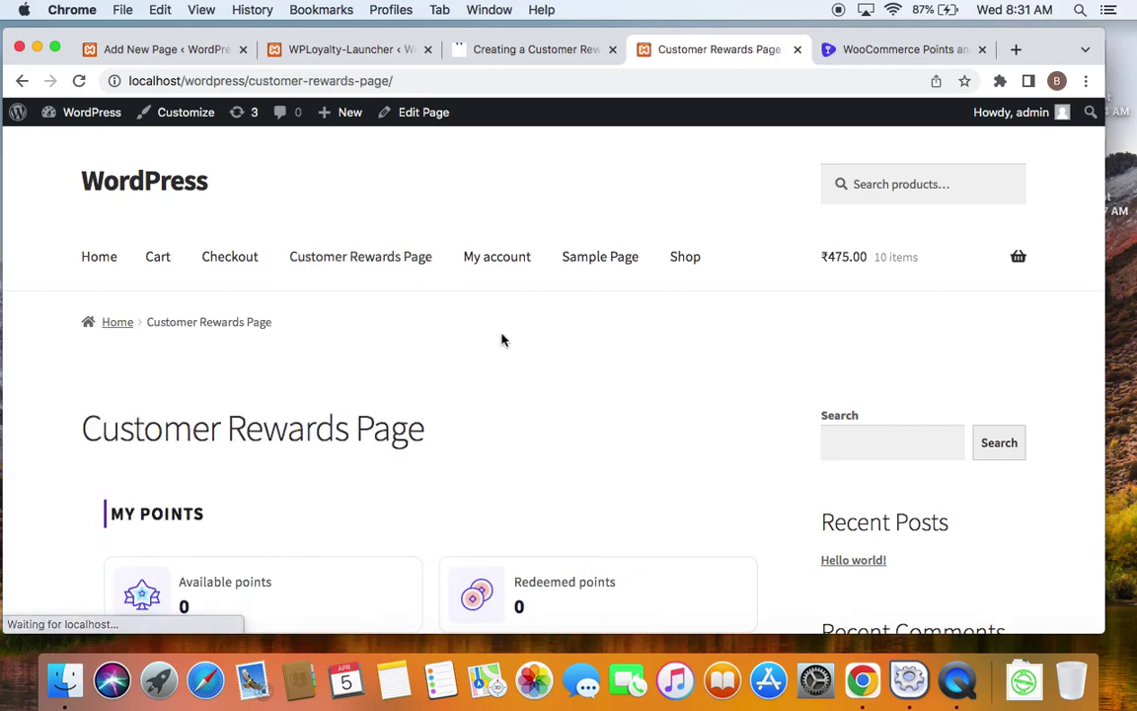
{"action": "scroll", "coordinate": [503, 336], "scroll_direction": "down", "scroll_amount": 3}
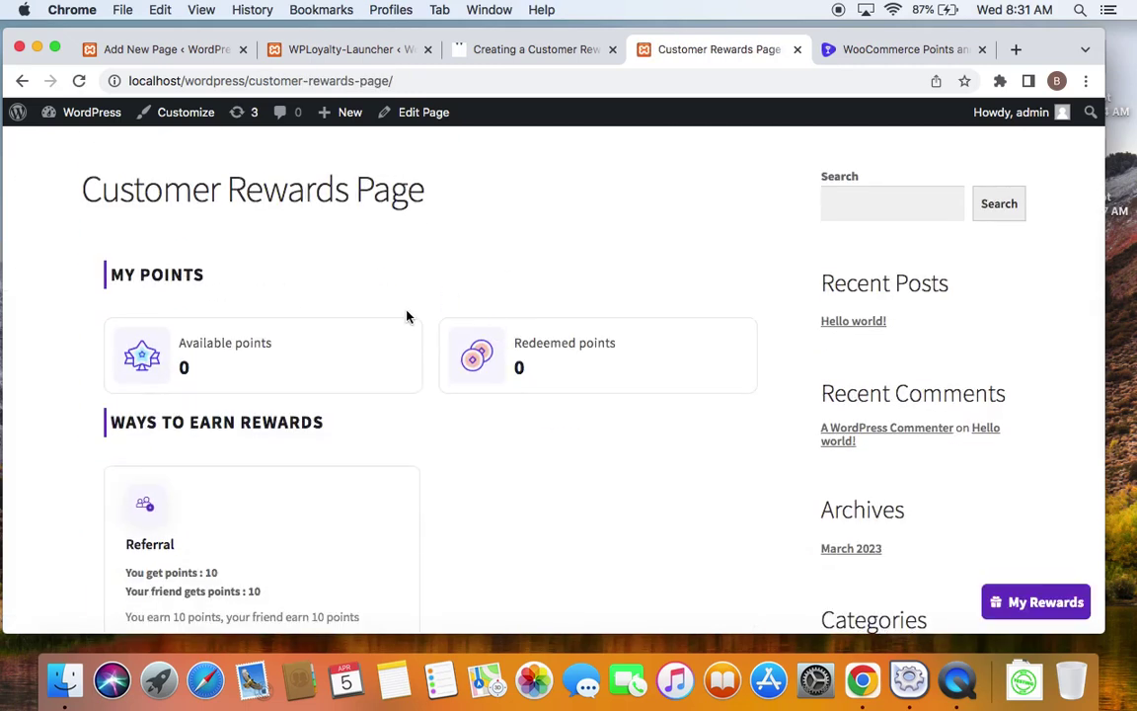
{"action": "scroll", "coordinate": [405, 317], "scroll_direction": "down", "scroll_amount": 3}
{"action": "scroll", "coordinate": [406, 317], "scroll_direction": "up", "scroll_amount": 2}
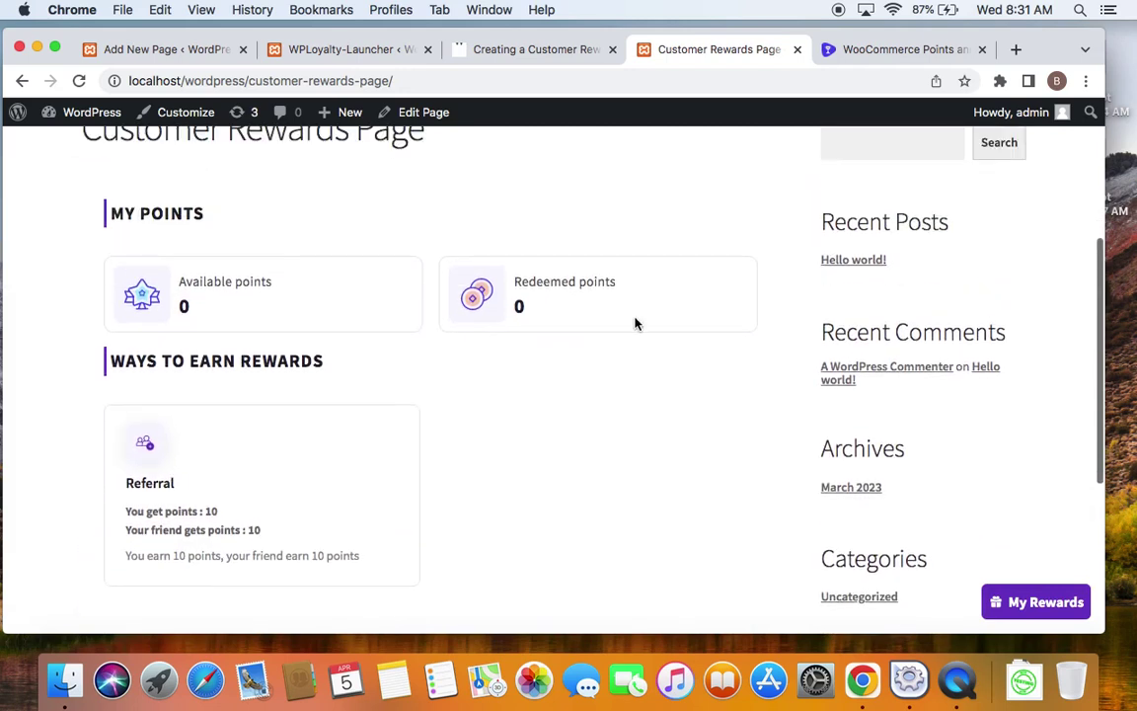
{"action": "scroll", "coordinate": [388, 388], "scroll_direction": "down", "scroll_amount": 2}
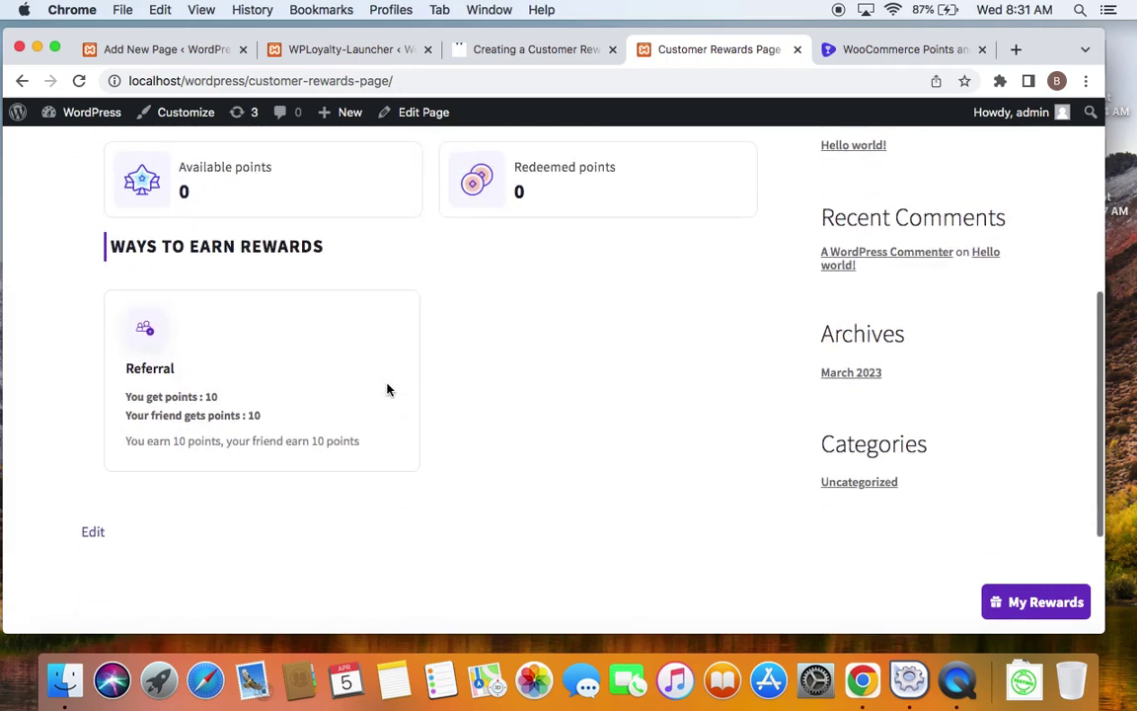
{"action": "scroll", "coordinate": [353, 436], "scroll_direction": "up", "scroll_amount": 8}
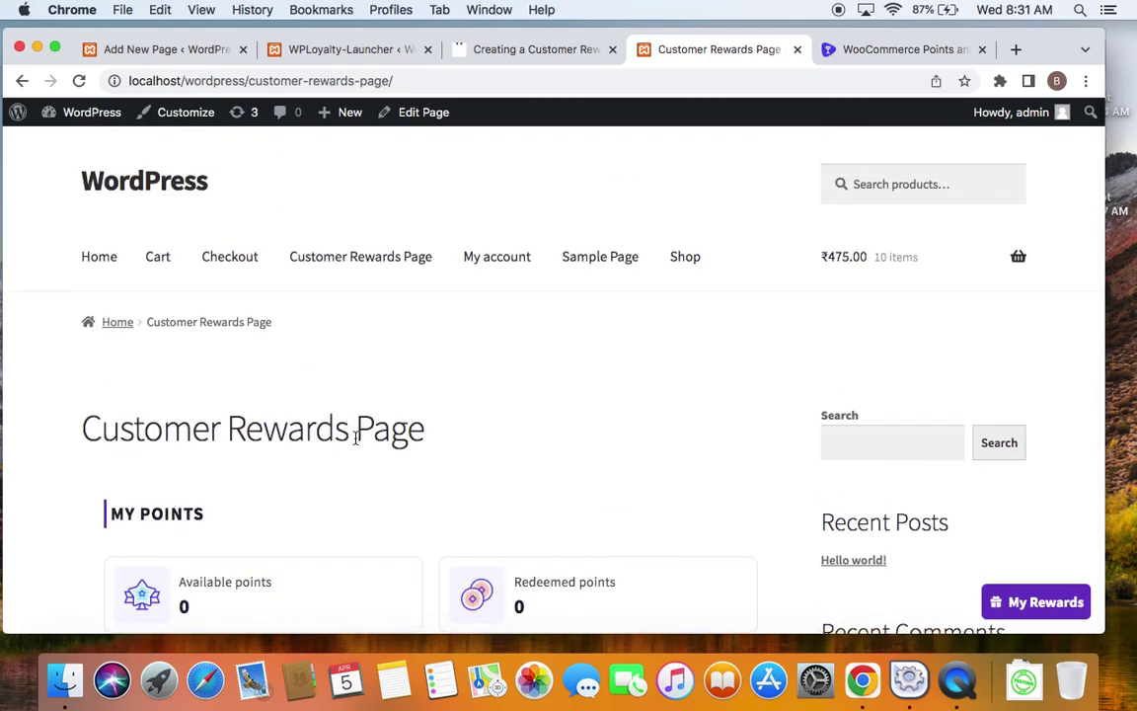
Return to the WordPress admin and open the Customer Reward Page options in the WPLoyalty settings
{"action": "left_click", "coordinate": [176, 57]}
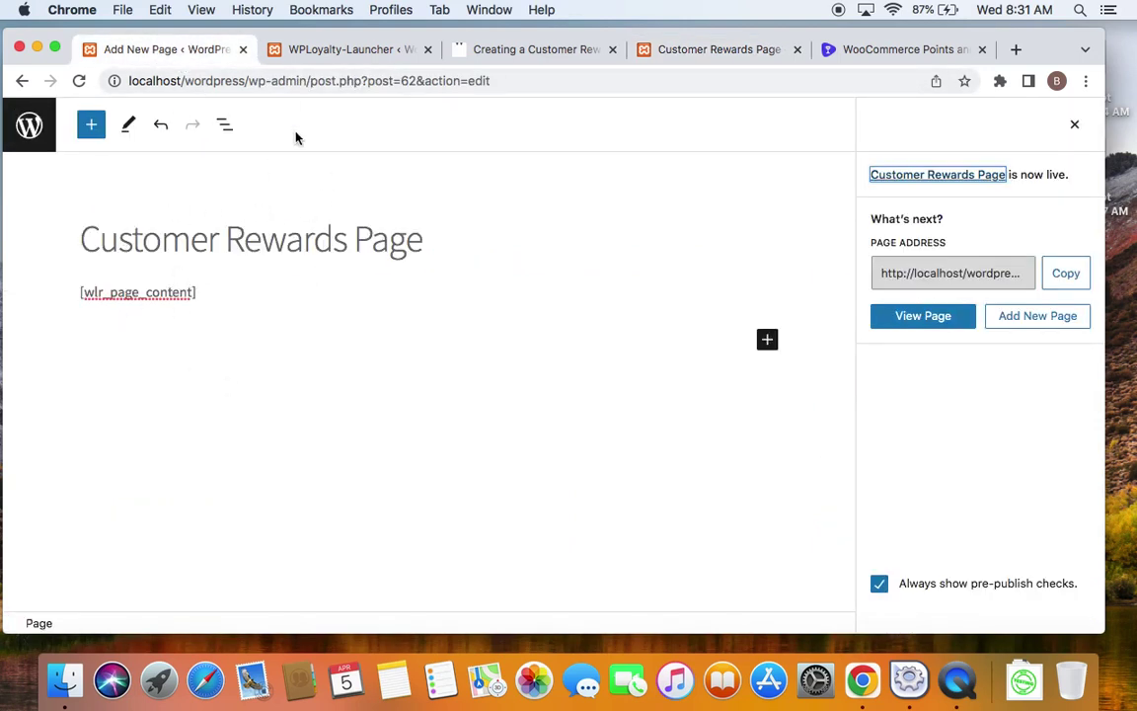
{"action": "left_click", "coordinate": [301, 49]}
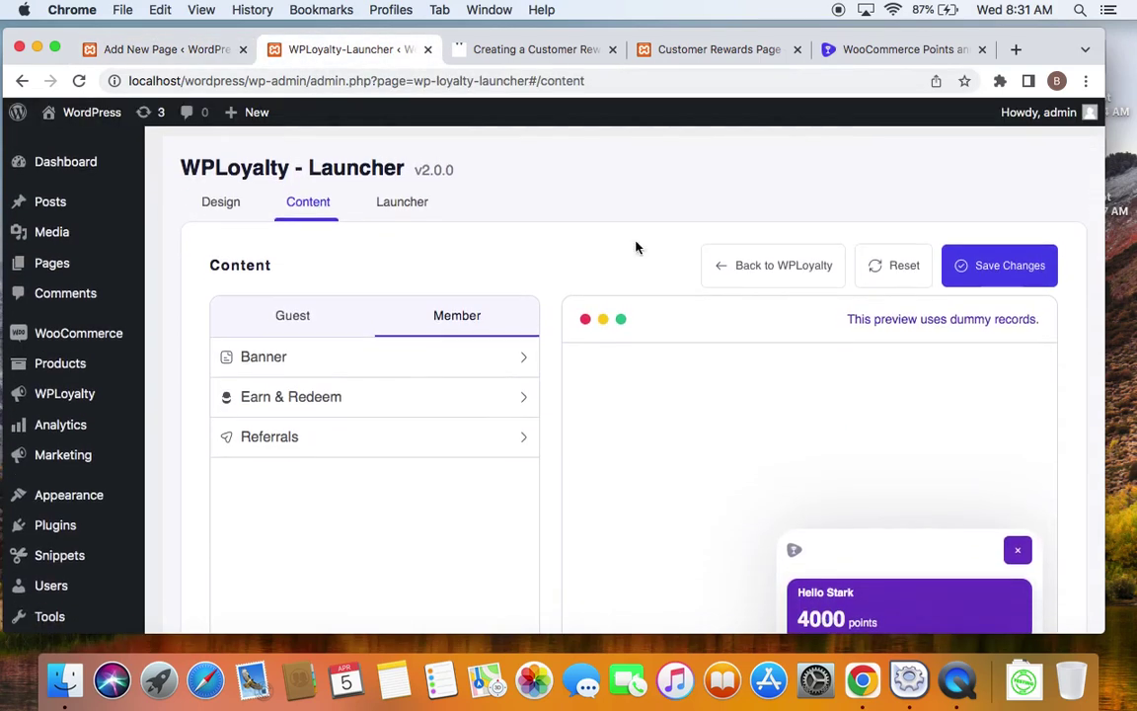
{"action": "scroll", "coordinate": [635, 248], "scroll_direction": "down", "scroll_amount": 1}
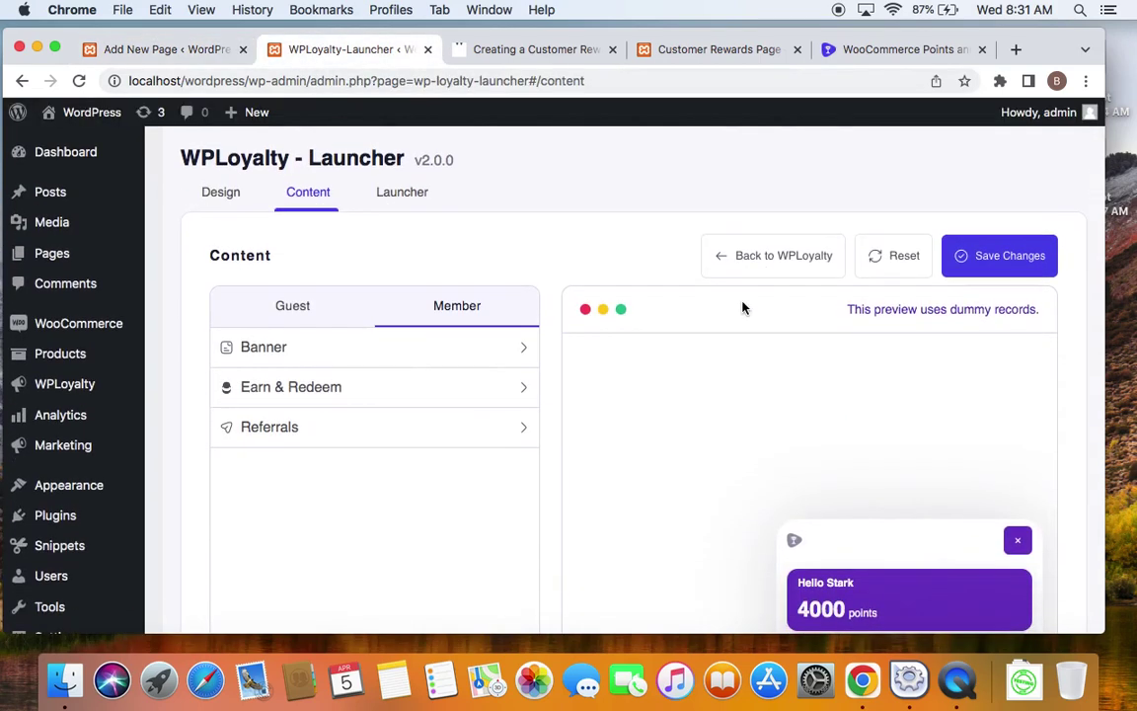
{"action": "left_click", "coordinate": [83, 386]}
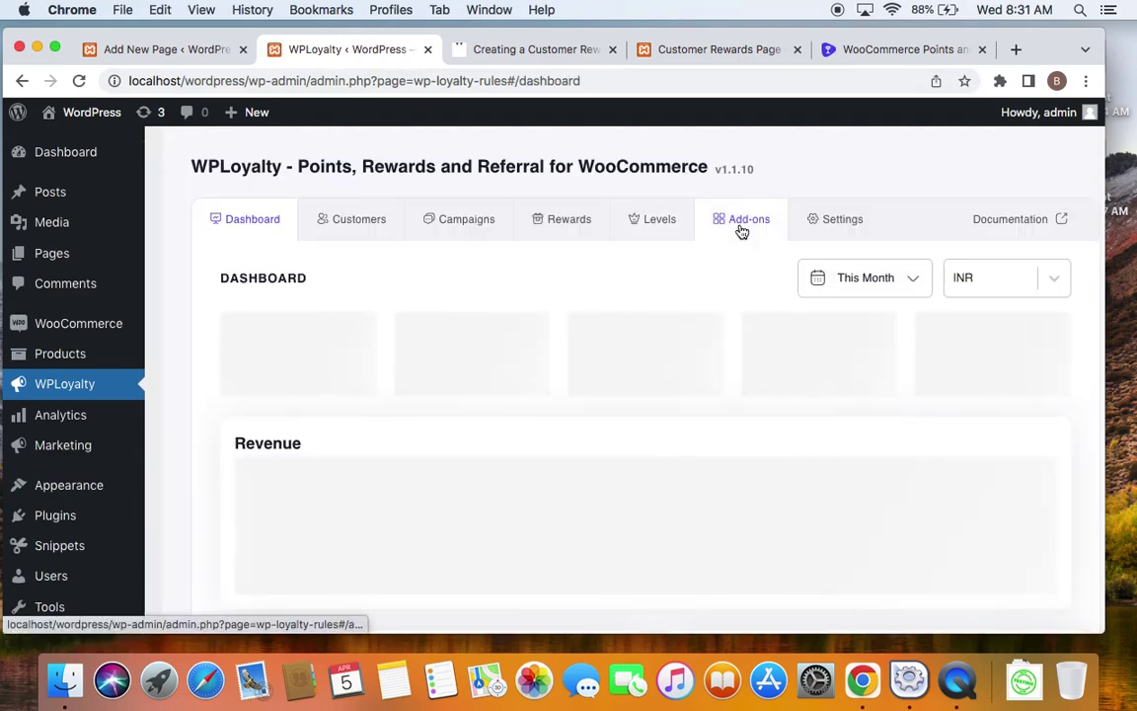
{"action": "left_click", "coordinate": [827, 222]}
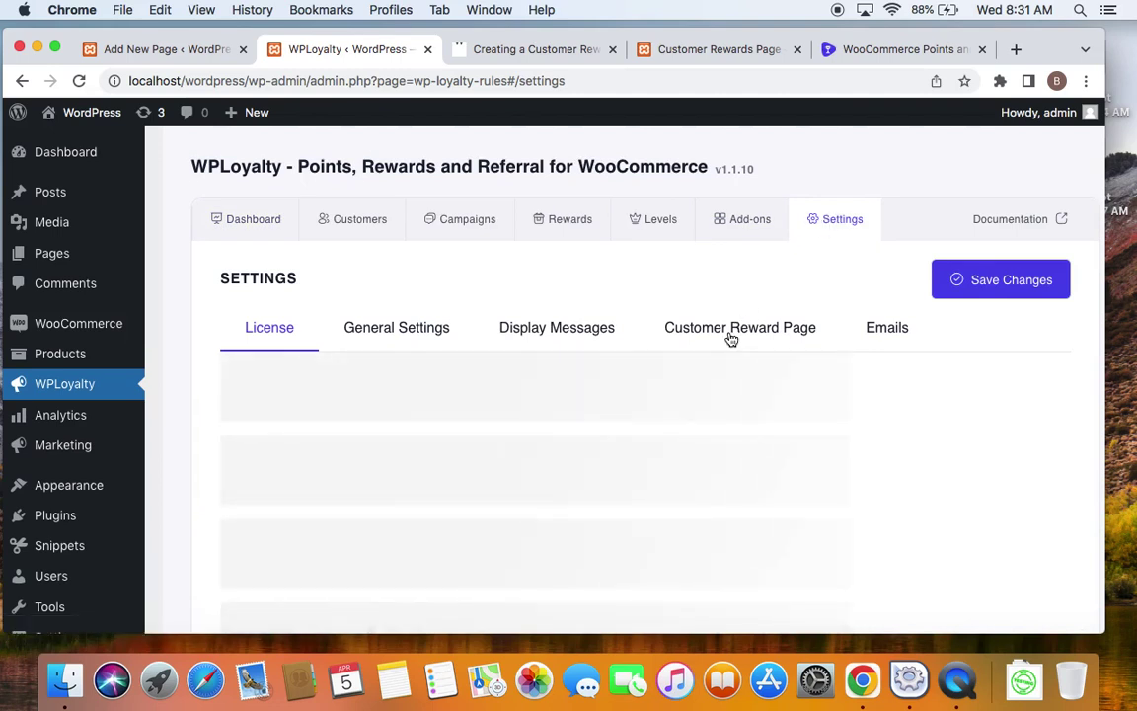
{"action": "left_click", "coordinate": [731, 336]}
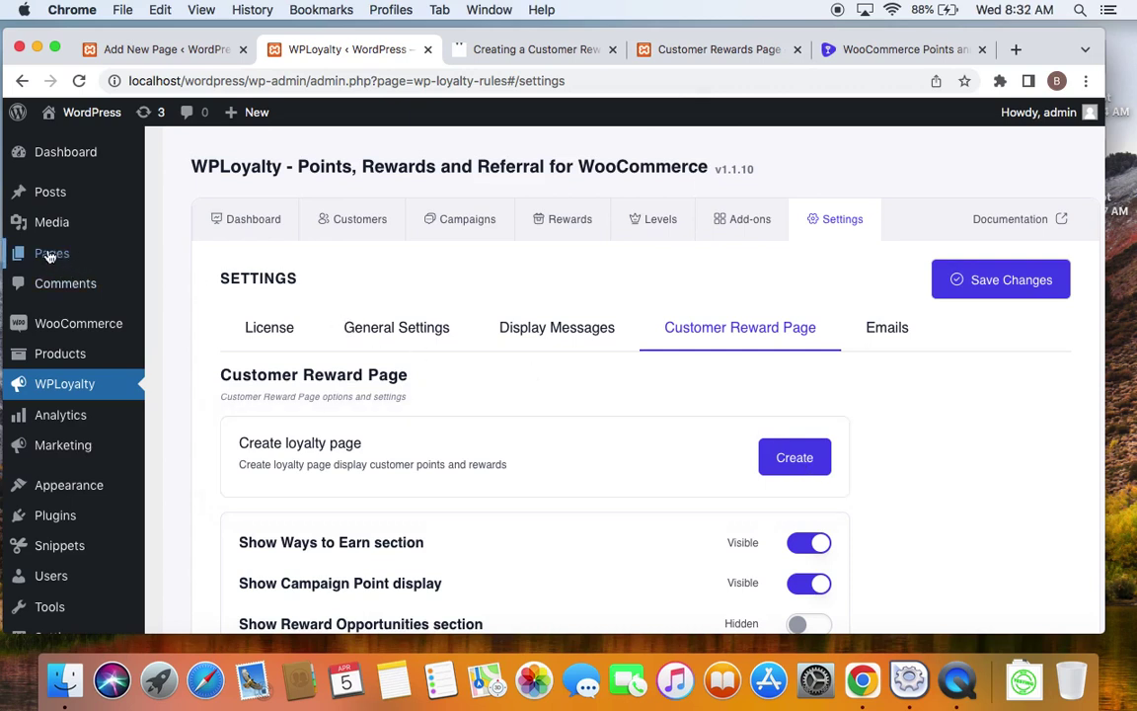
{"action": "mouse_move", "coordinate": [65, 257]}
Go back to the storefront's Customer Rewards Page and view the My Rewards widget alongside the page's rewards content
{"action": "left_click", "coordinate": [731, 49]}
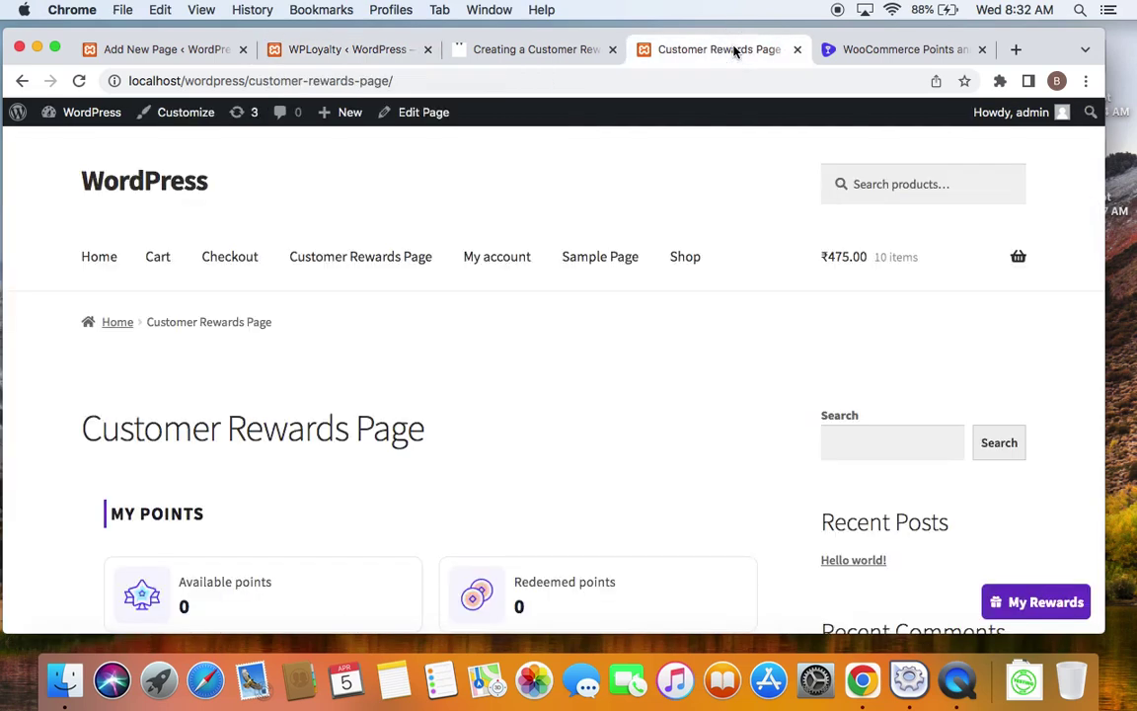
{"action": "left_click", "coordinate": [1017, 590]}
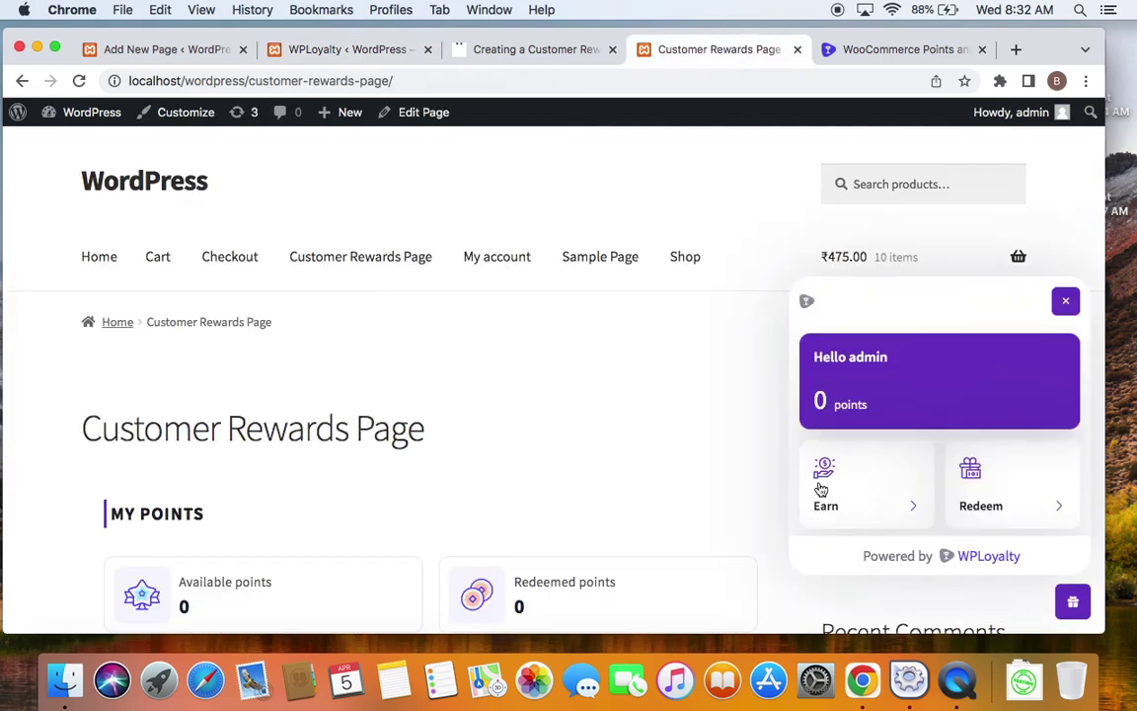
{"action": "scroll", "coordinate": [355, 395], "scroll_direction": "down", "scroll_amount": 3}
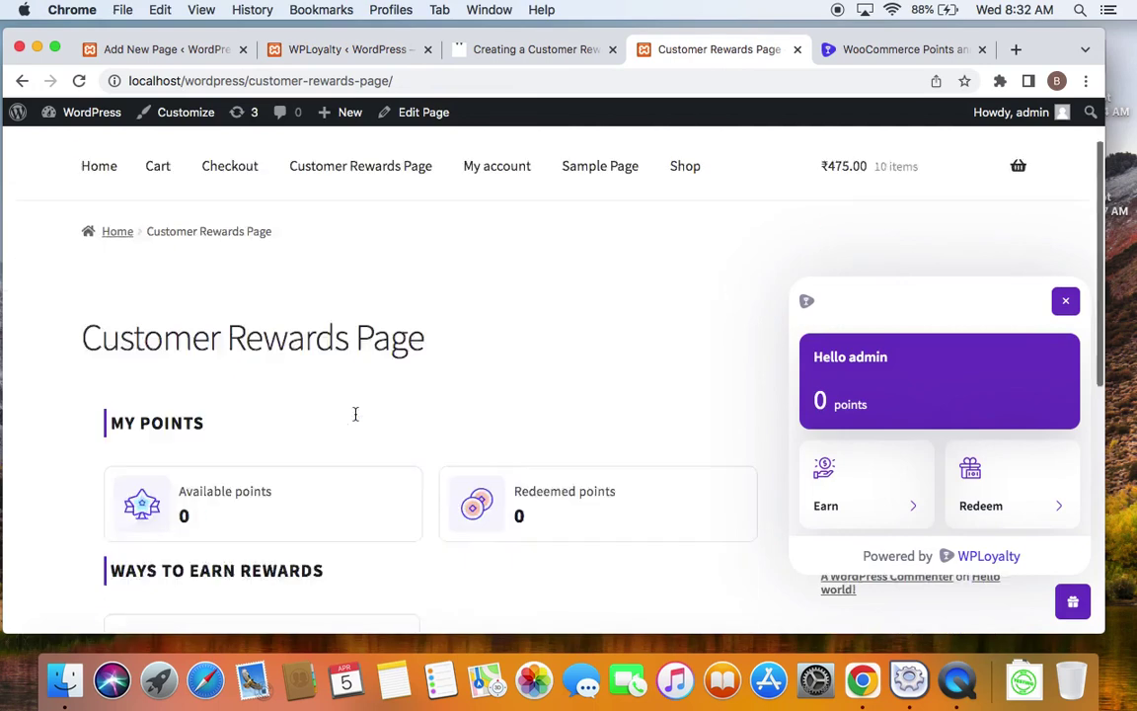
{"action": "scroll", "coordinate": [479, 304], "scroll_direction": "down", "scroll_amount": 5}
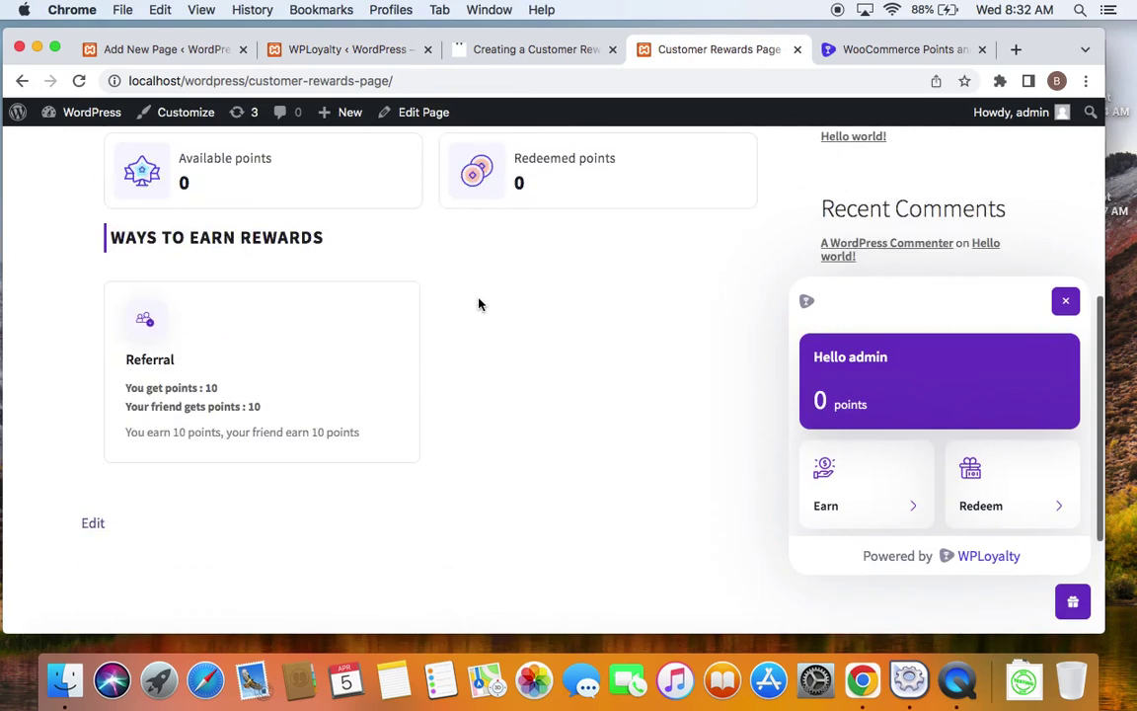
{"action": "scroll", "coordinate": [479, 304], "scroll_direction": "down", "scroll_amount": 1}
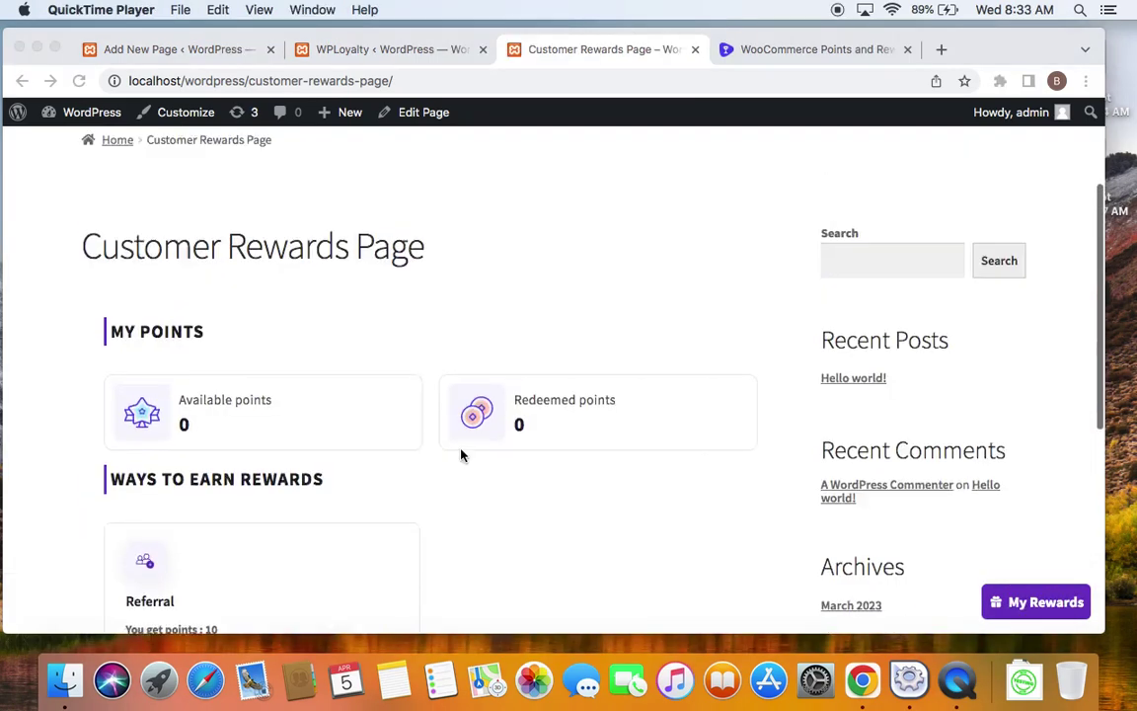
Examine the My Points and Ways to Earn Rewards sections of the Customer Rewards Page
{"action": "scroll", "coordinate": [461, 453], "scroll_direction": "up", "scroll_amount": 3}
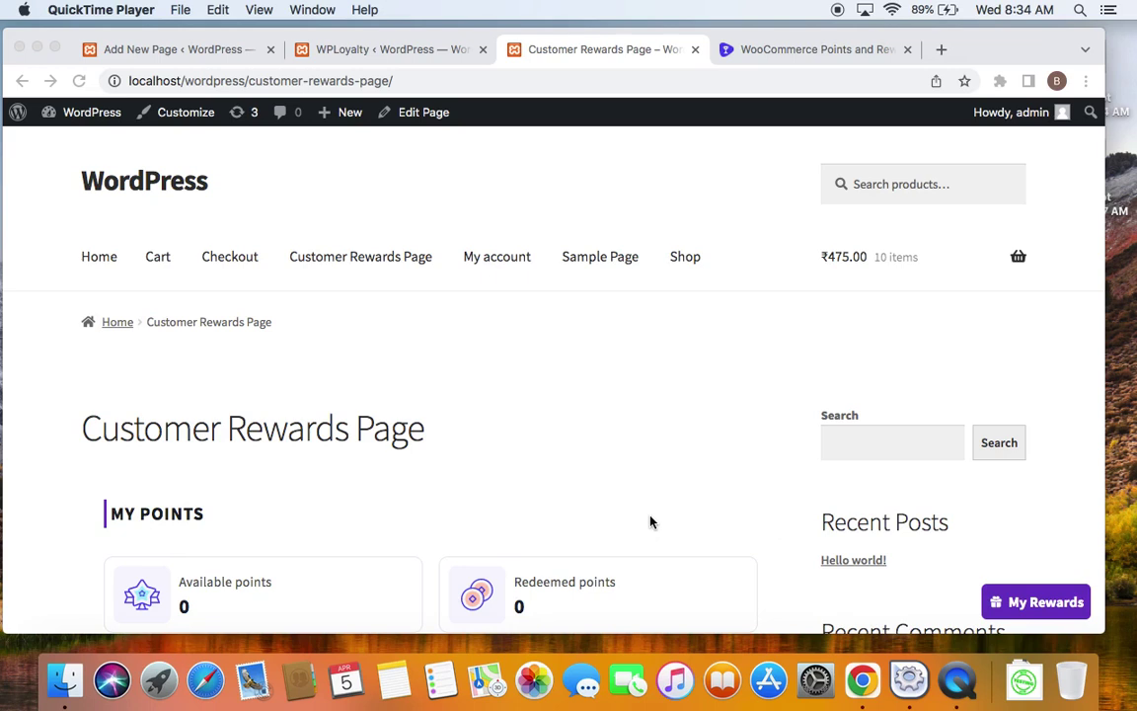
{"action": "scroll", "coordinate": [590, 455], "scroll_direction": "down", "scroll_amount": 1}
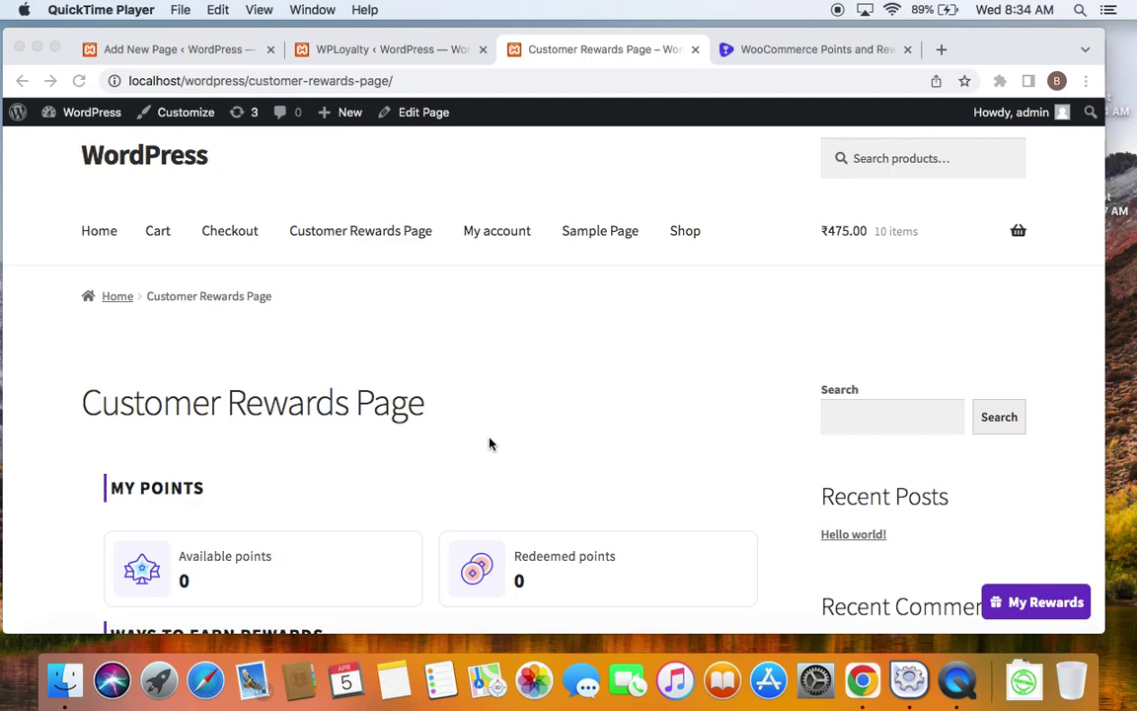
{"action": "scroll", "coordinate": [489, 443], "scroll_direction": "down", "scroll_amount": 2}
{"action": "scroll", "coordinate": [489, 443], "scroll_direction": "up", "scroll_amount": 3}
{"action": "scroll", "coordinate": [489, 444], "scroll_direction": "down", "scroll_amount": 5}
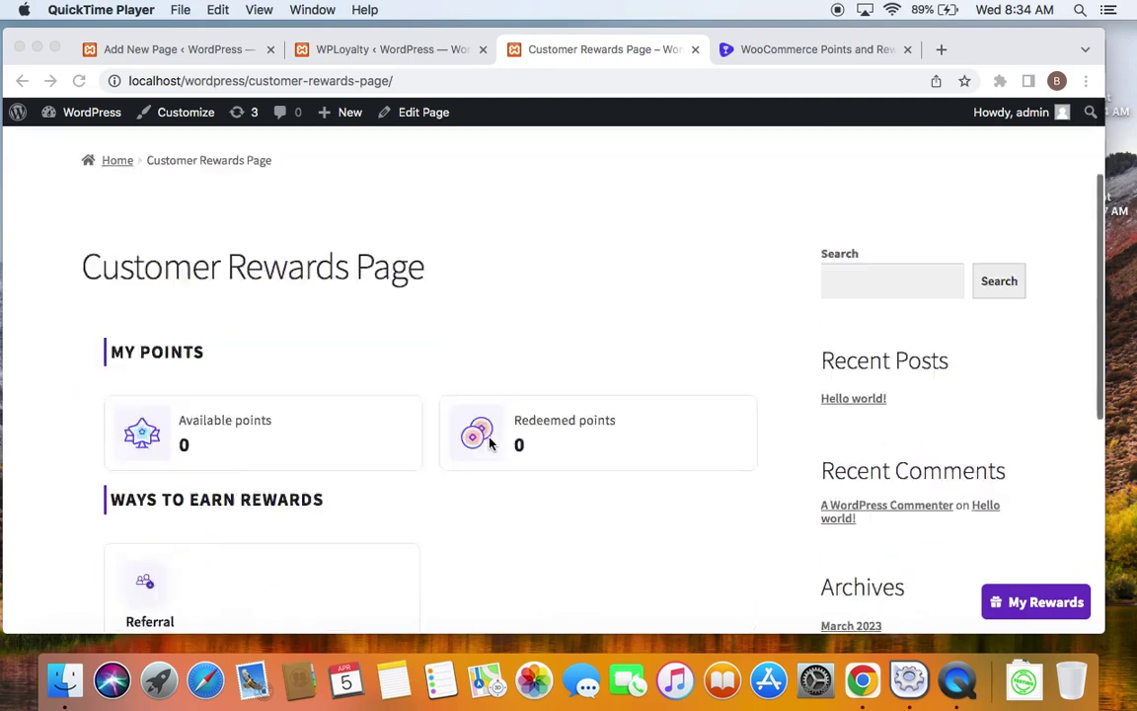
{"action": "scroll", "coordinate": [249, 266], "scroll_direction": "up", "scroll_amount": 3}
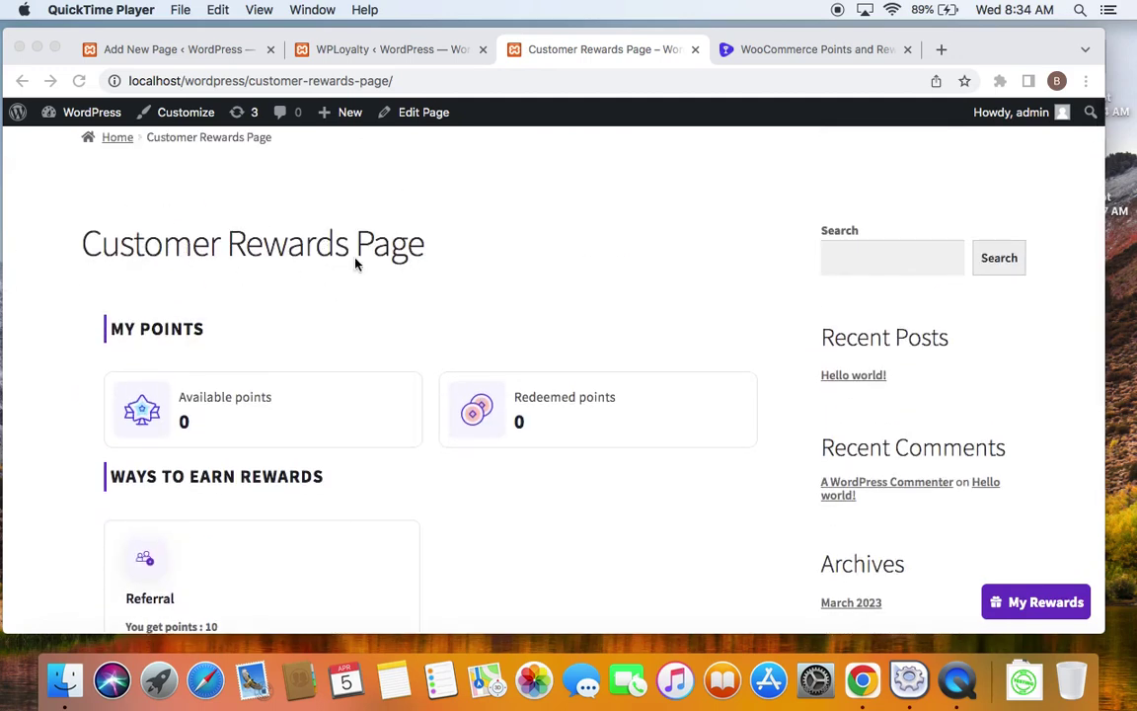
{"action": "scroll", "coordinate": [244, 341], "scroll_direction": "down", "scroll_amount": 1}
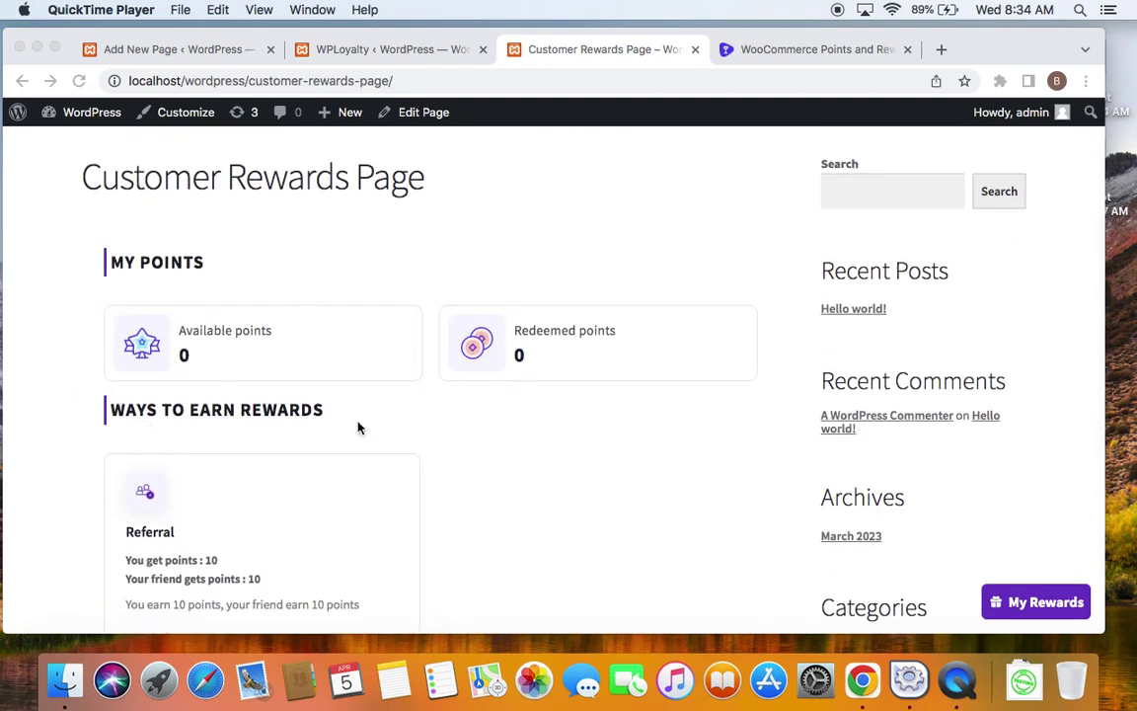
{"action": "scroll", "coordinate": [421, 432], "scroll_direction": "down", "scroll_amount": 4}
{"action": "scroll", "coordinate": [419, 431], "scroll_direction": "up", "scroll_amount": 4}
{"action": "scroll", "coordinate": [418, 431], "scroll_direction": "down", "scroll_amount": 1}
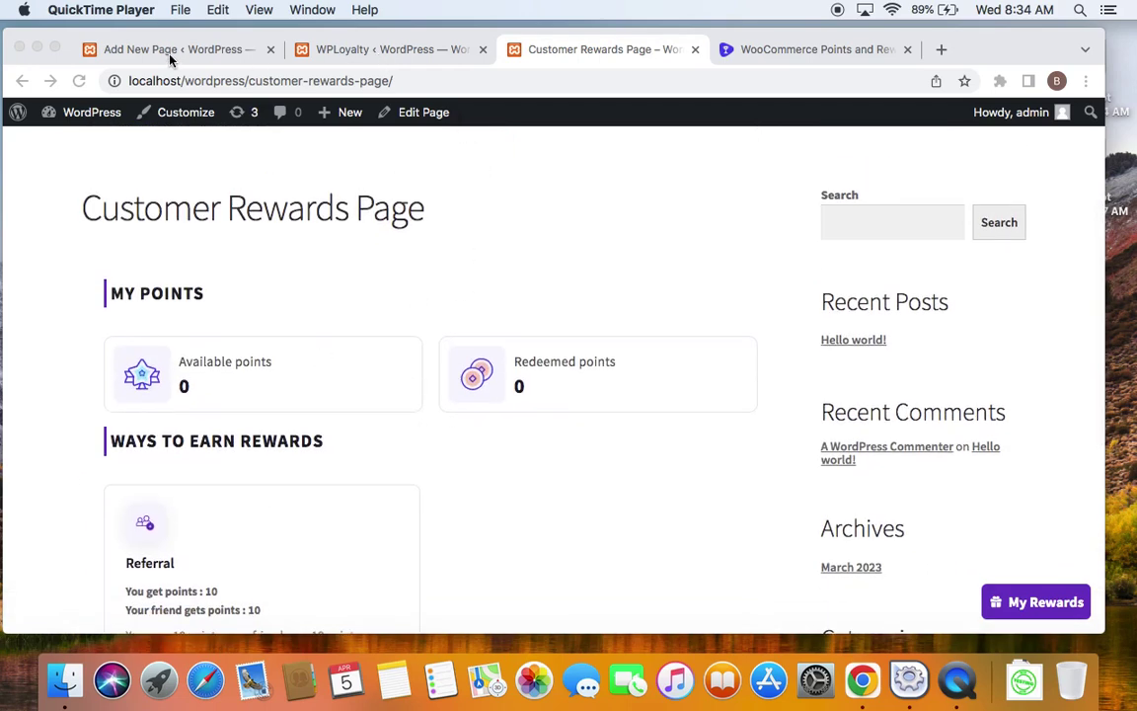
Compare the section visibility options in WPLoyalty's Customer Reward Page settings with the storefront's Customer Rewards Page
{"action": "left_click", "coordinate": [306, 48]}
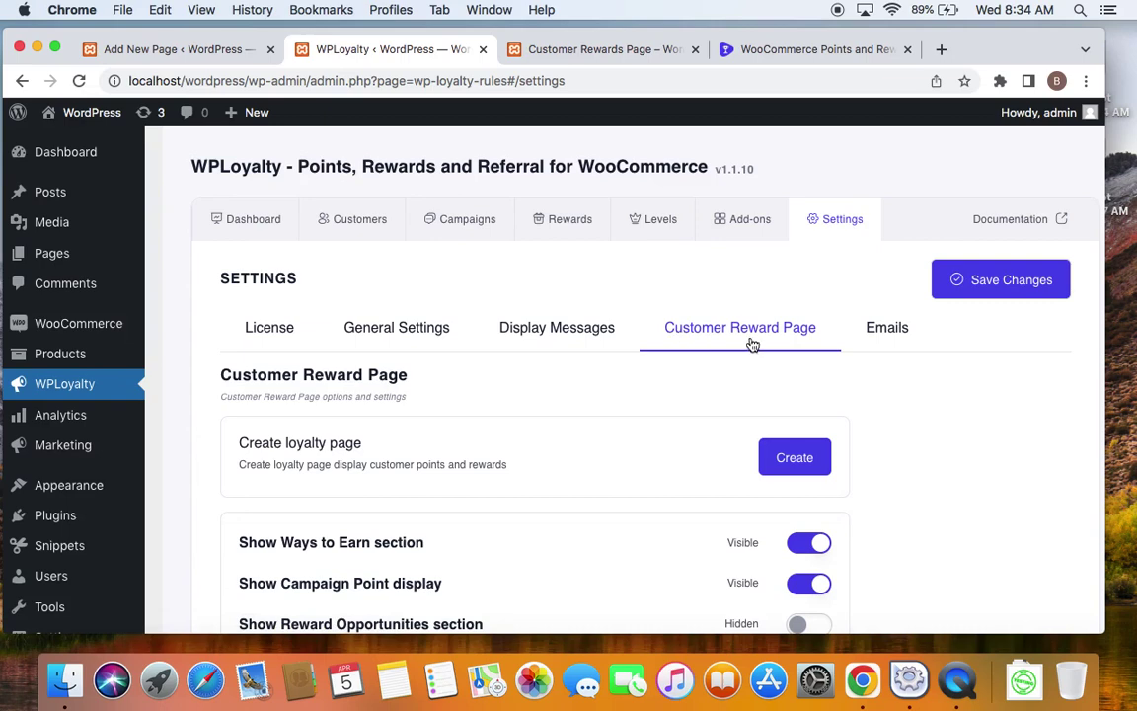
{"action": "scroll", "coordinate": [583, 394], "scroll_direction": "down", "scroll_amount": 5}
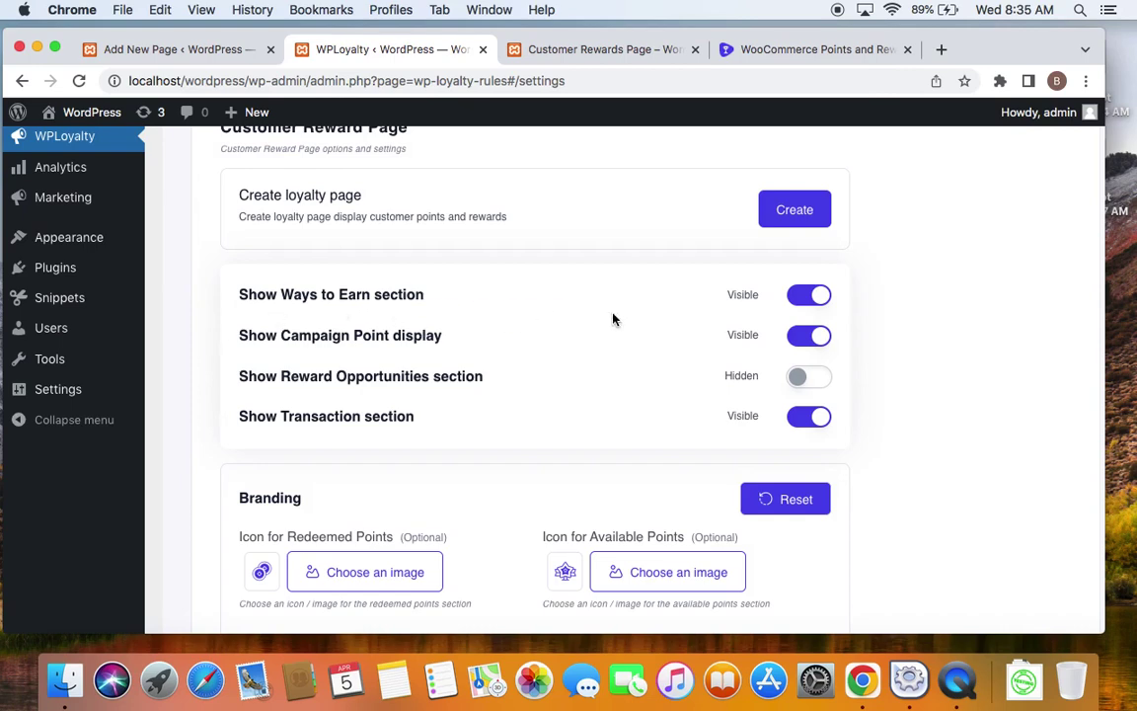
{"action": "left_click", "coordinate": [584, 51]}
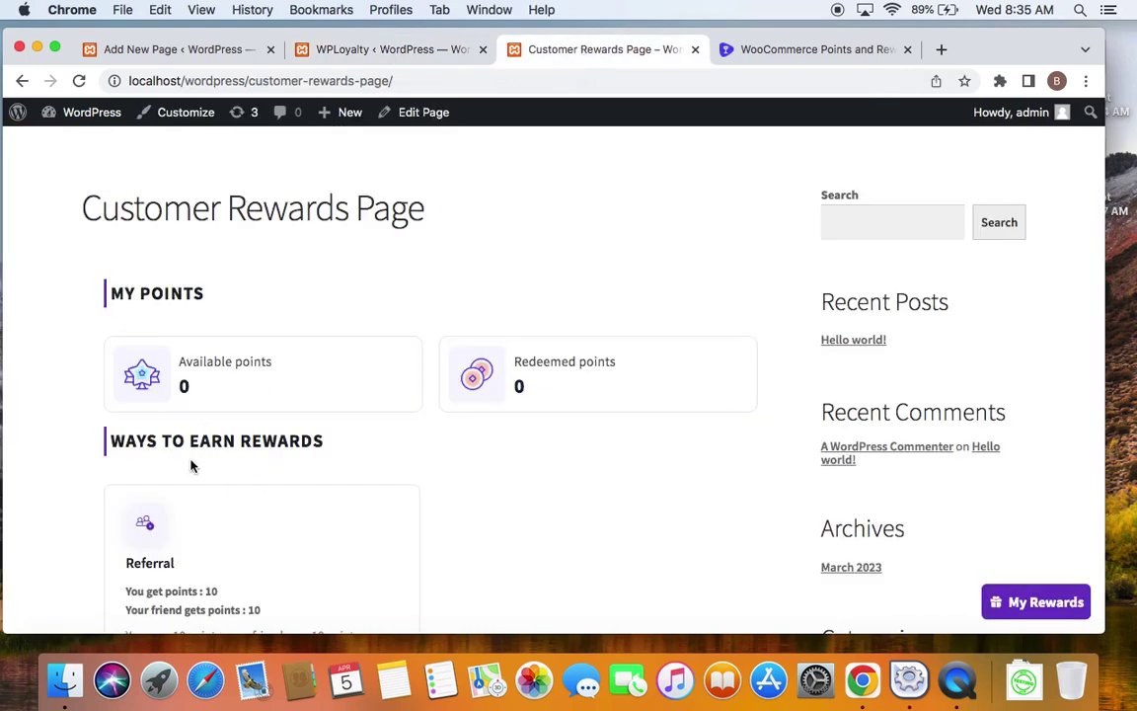
{"action": "left_click", "coordinate": [406, 49]}
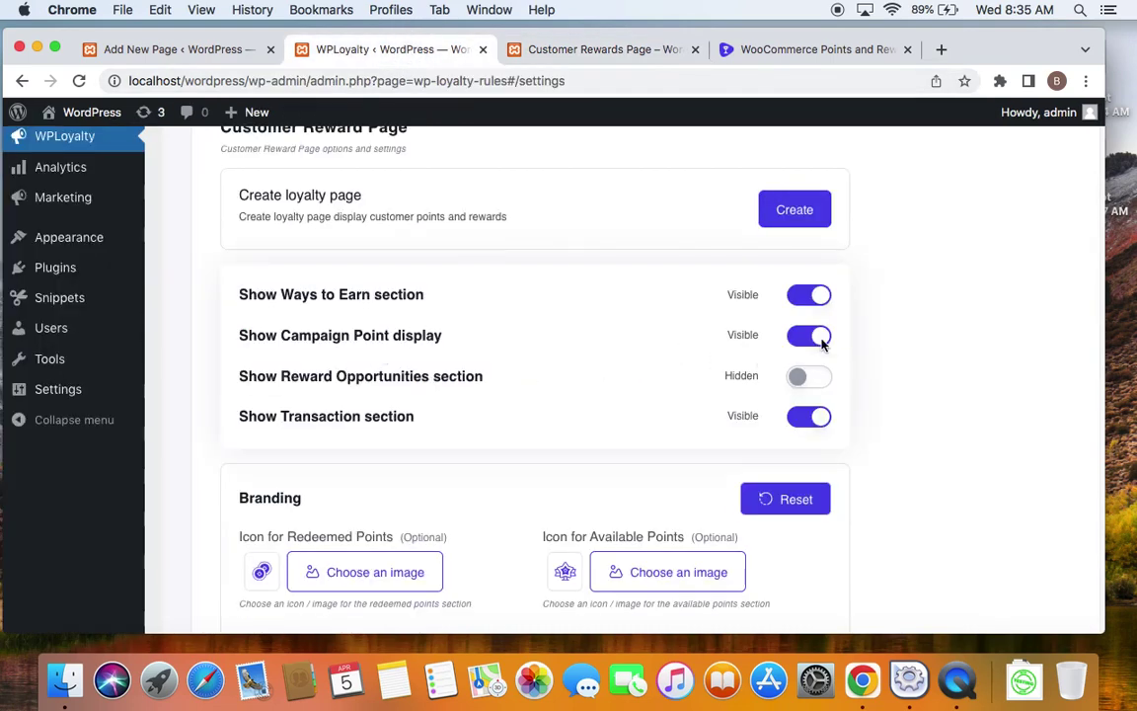
{"action": "left_click", "coordinate": [551, 51]}
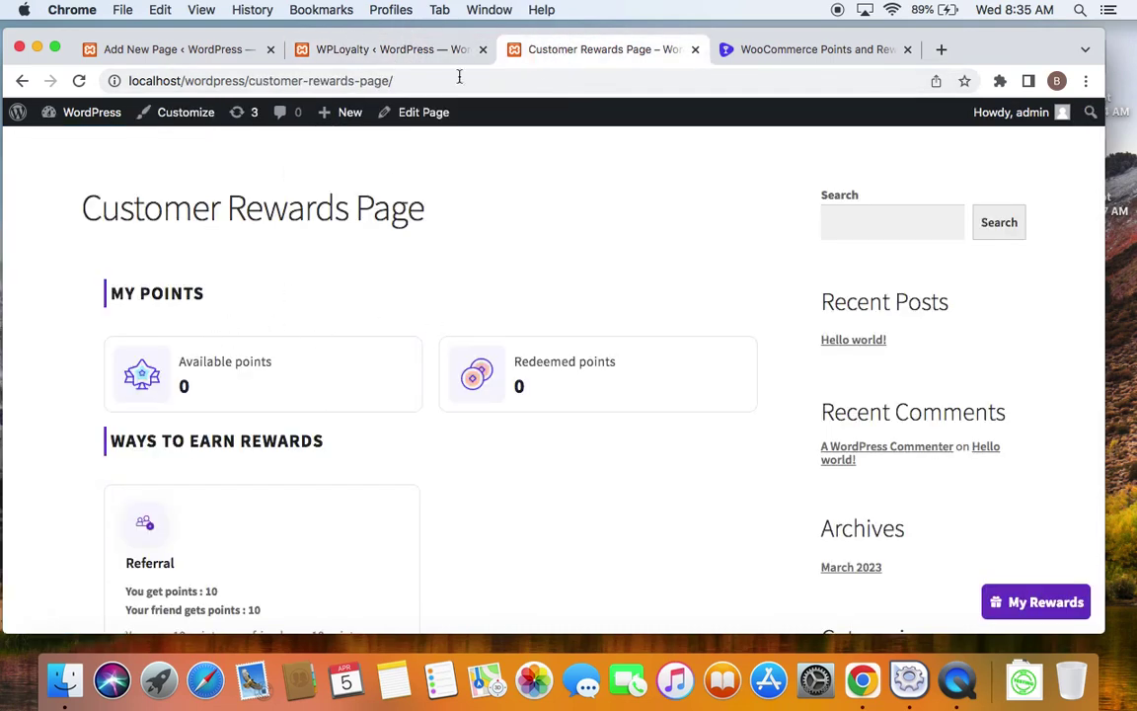
Check the Show Reward Opportunities section setting in WPLoyalty against the sections on the storefront's Customer Rewards Page
{"action": "left_click", "coordinate": [407, 50]}
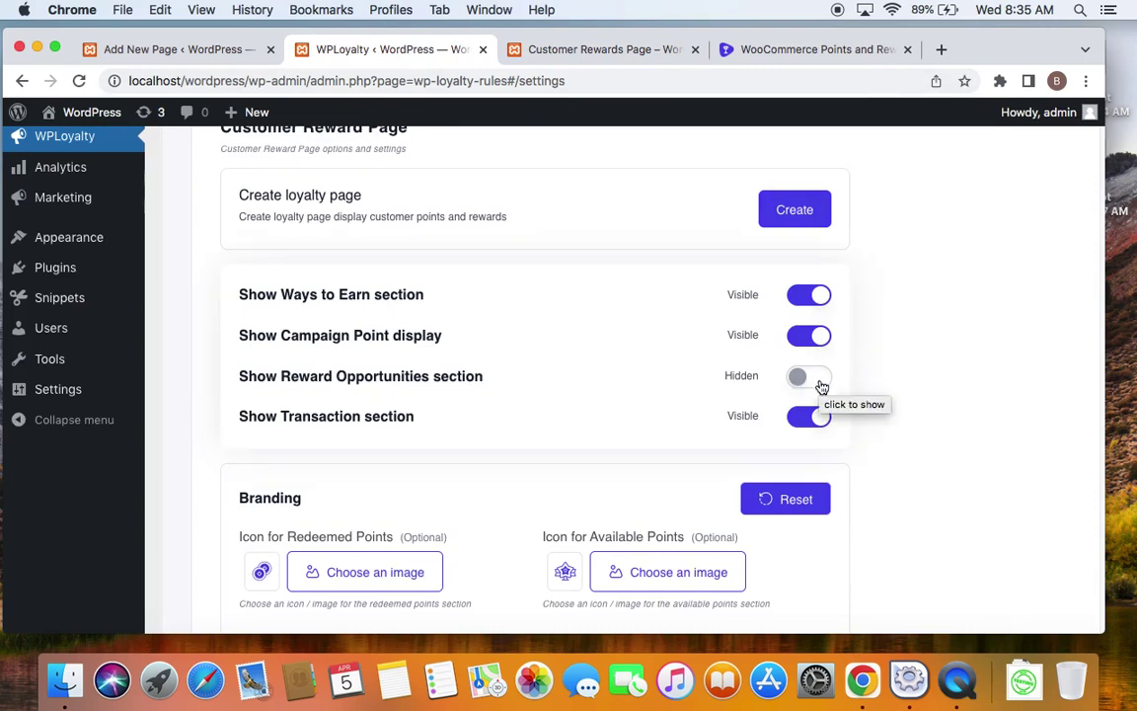
{"action": "left_click", "coordinate": [563, 49]}
{"action": "scroll", "coordinate": [424, 540], "scroll_direction": "down", "scroll_amount": 5}
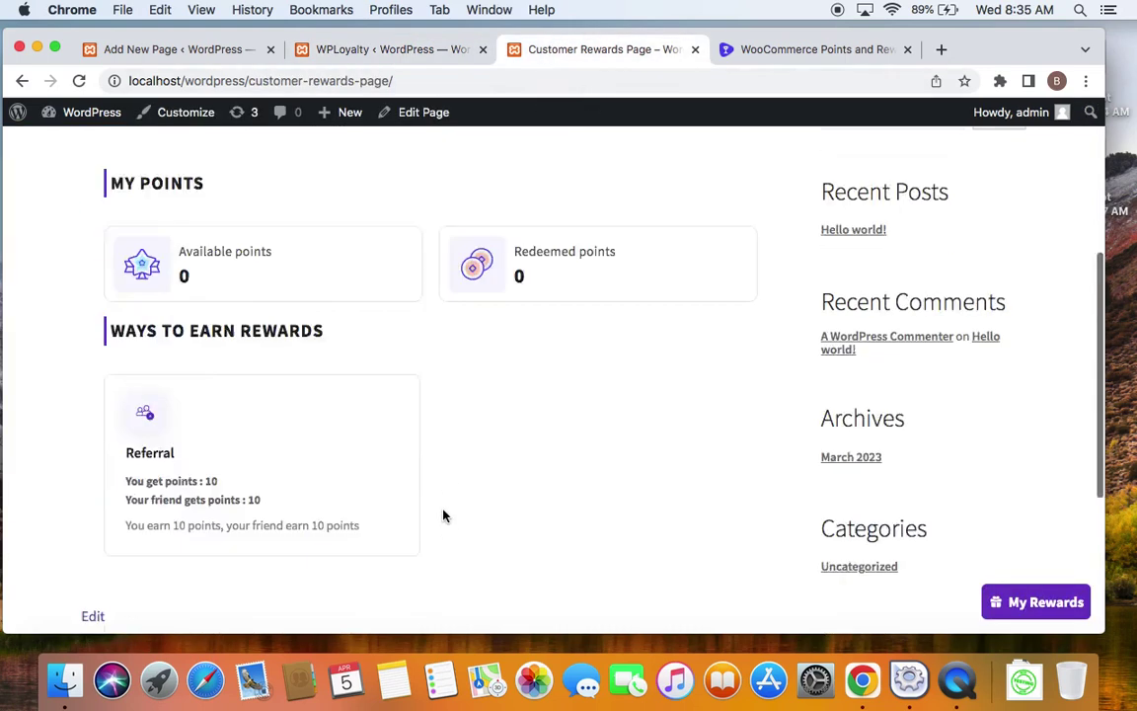
Return to WPLoyalty's Customer Reward Page settings and review the Branding options for icons, colors and button texts
{"action": "left_click", "coordinate": [361, 51]}
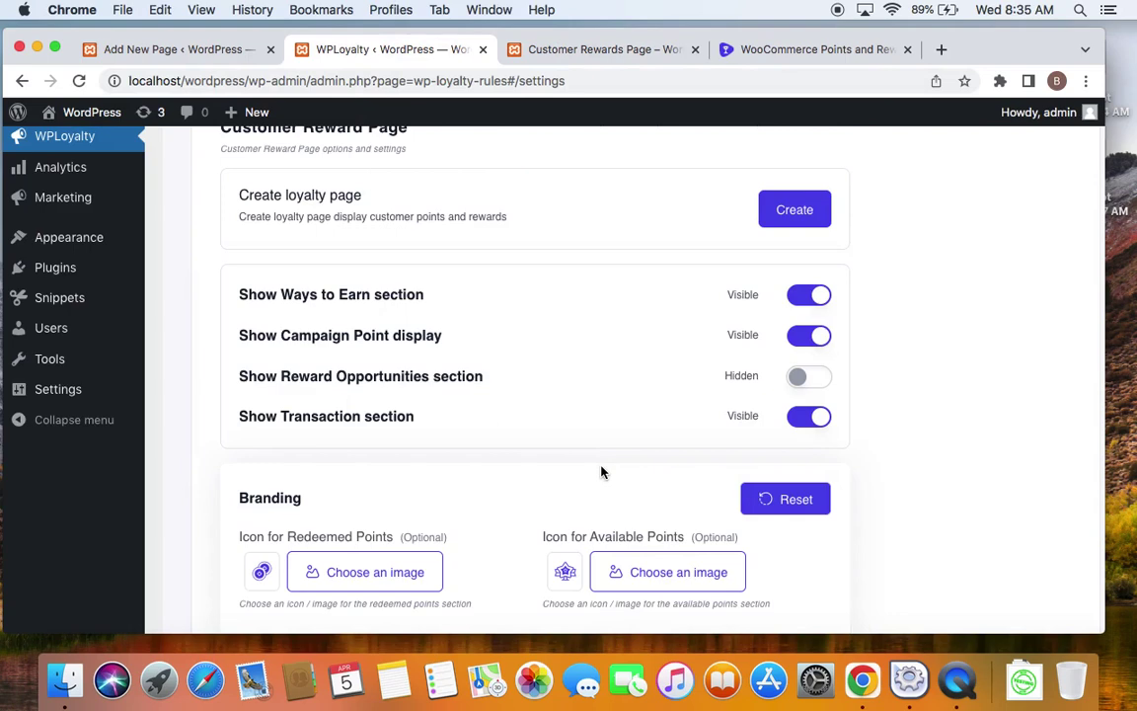
{"action": "scroll", "coordinate": [784, 449], "scroll_direction": "down", "scroll_amount": 5}
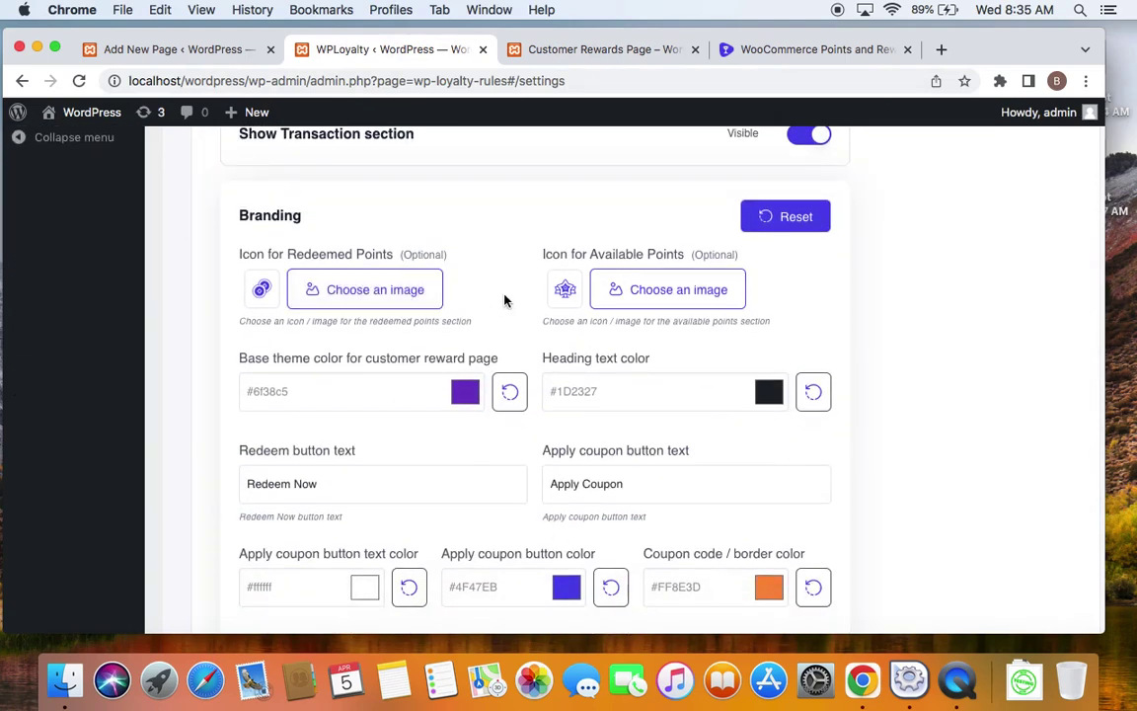
{"action": "scroll", "coordinate": [665, 301], "scroll_direction": "down", "scroll_amount": 3}
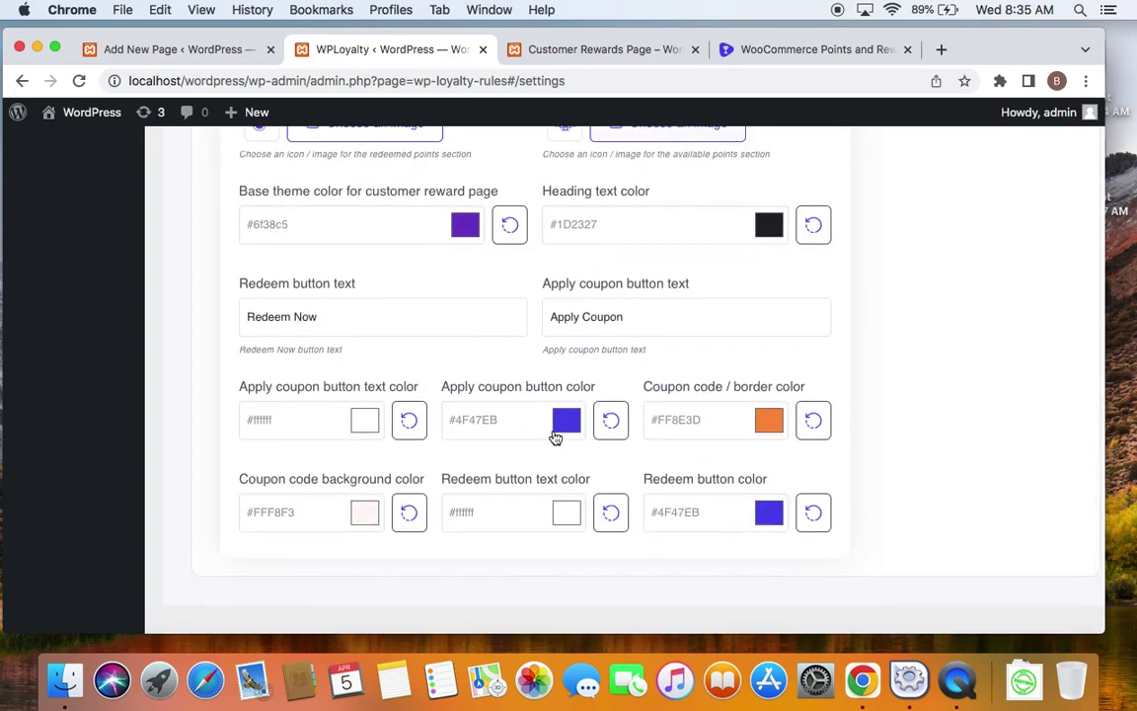
{"action": "scroll", "coordinate": [556, 438], "scroll_direction": "down", "scroll_amount": 1}
{"action": "scroll", "coordinate": [554, 437], "scroll_direction": "up", "scroll_amount": 10}
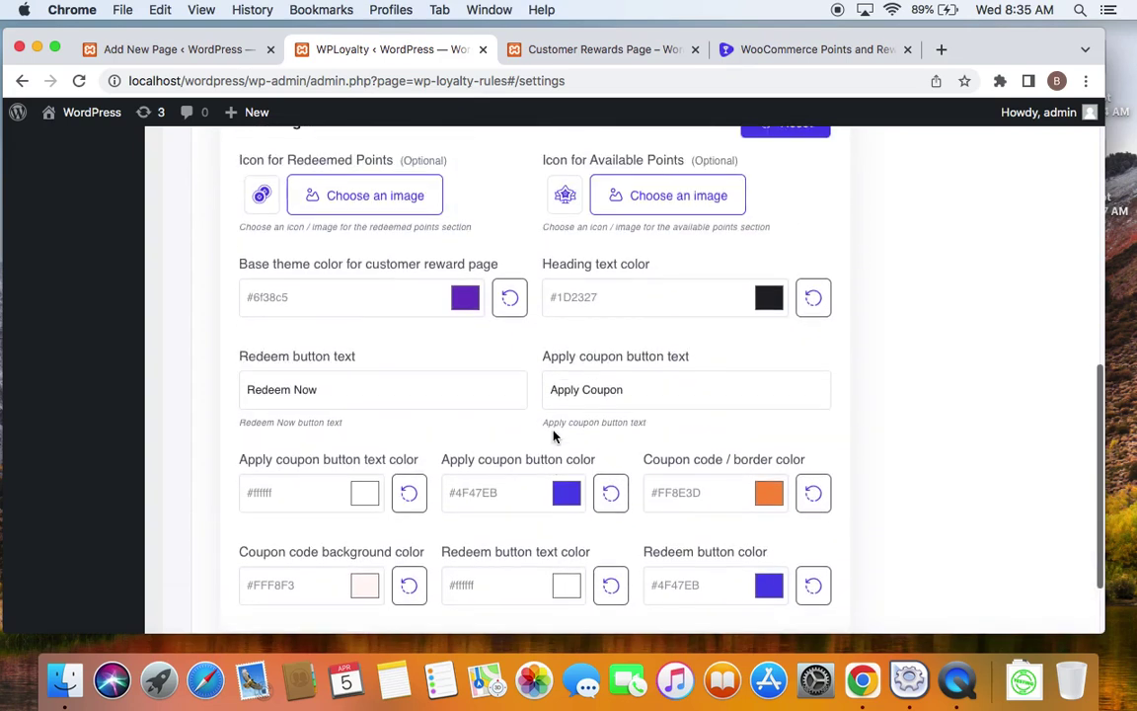
{"action": "scroll", "coordinate": [553, 436], "scroll_direction": "up", "scroll_amount": 2}
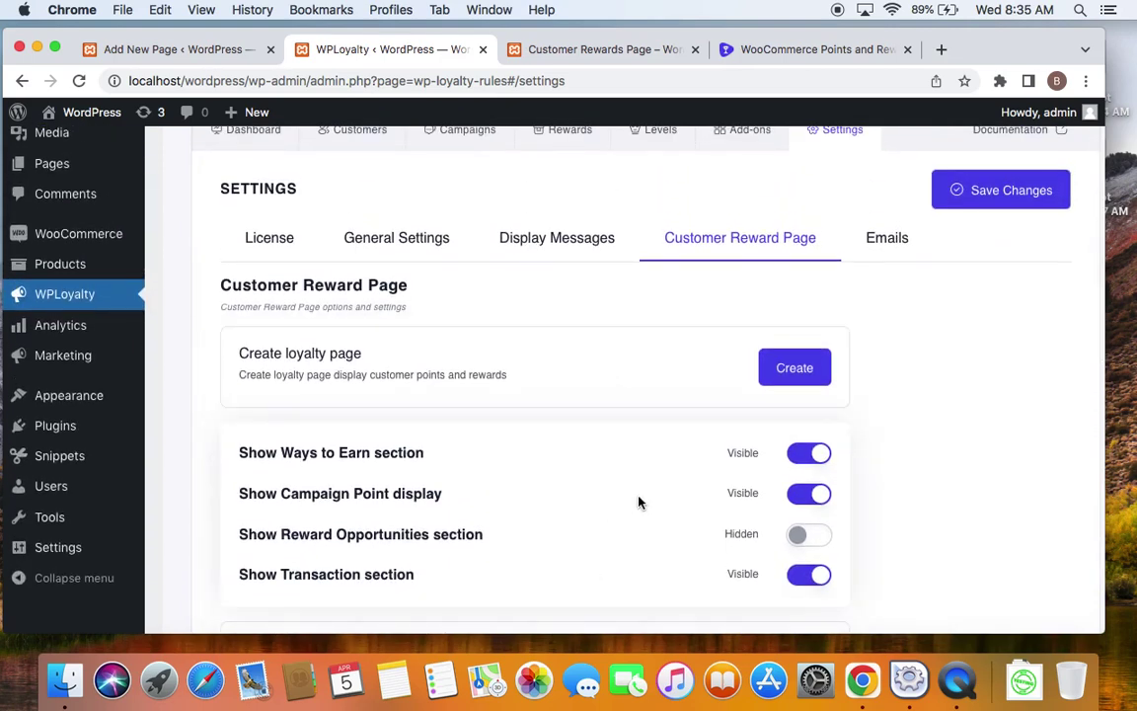
{"action": "scroll", "coordinate": [639, 499], "scroll_direction": "down", "scroll_amount": 1}
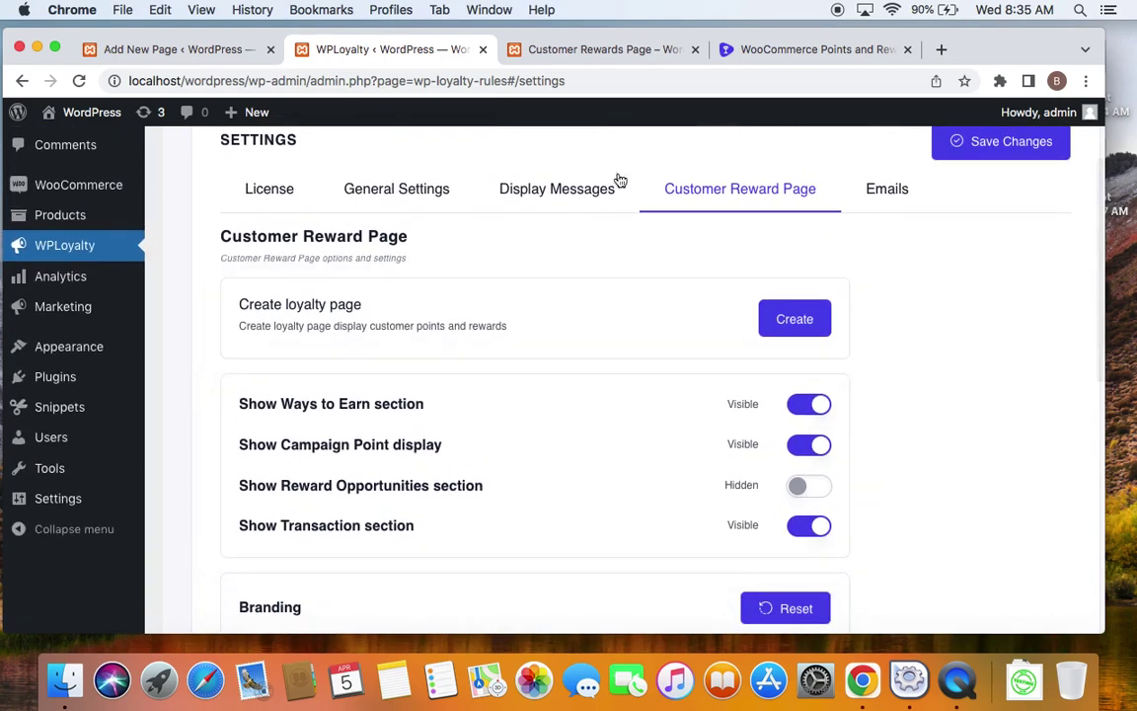
Go back to the storefront's Customer Rewards Page and look over its navigation menu and My Points section
{"action": "left_click", "coordinate": [595, 49]}
{"action": "scroll", "coordinate": [592, 316], "scroll_direction": "up", "scroll_amount": 5}
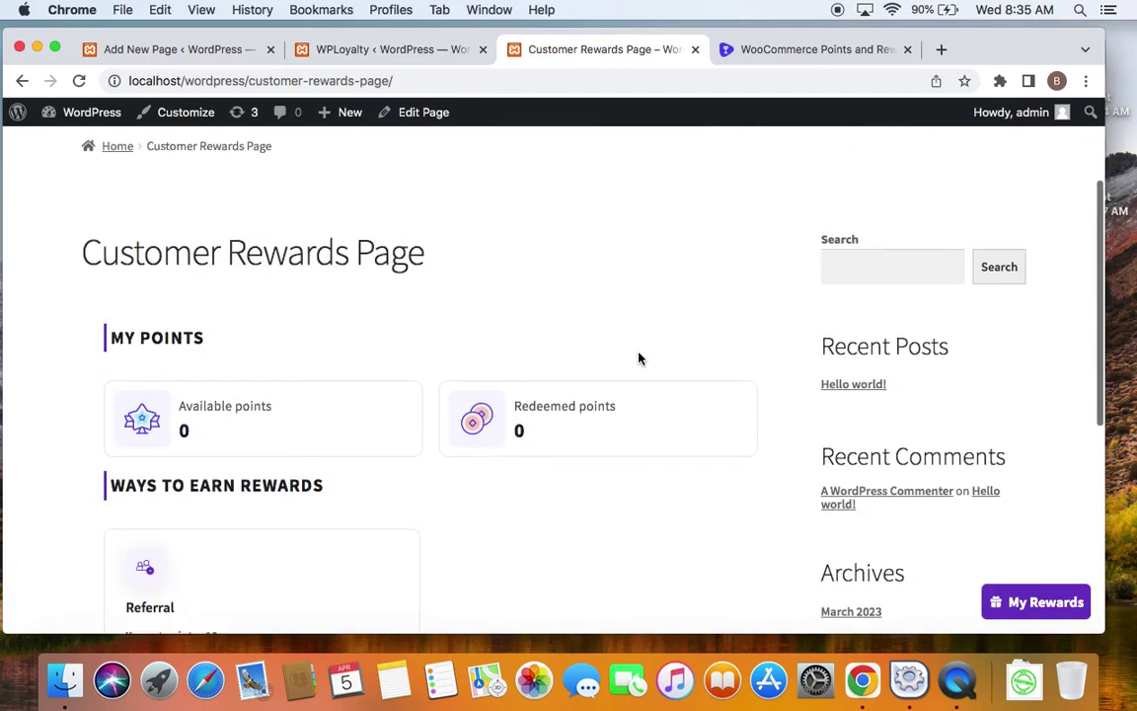
{"action": "left_click", "coordinate": [380, 49]}
{"action": "left_click", "coordinate": [523, 49]}
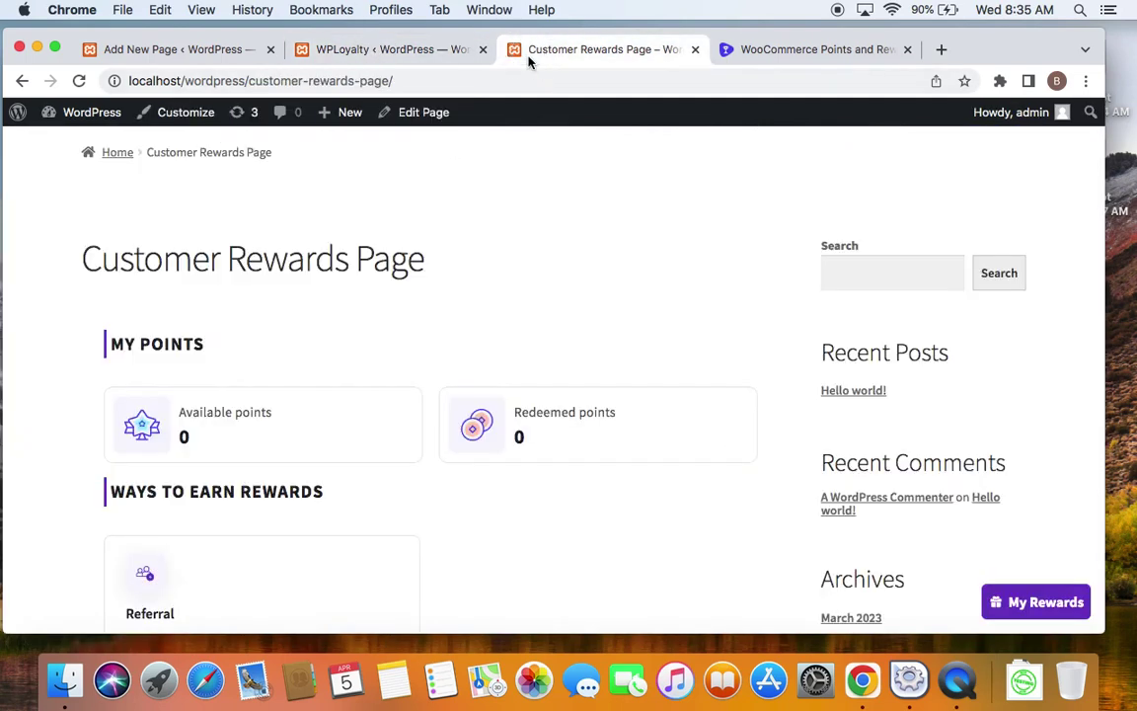
{"action": "scroll", "coordinate": [526, 422], "scroll_direction": "up", "scroll_amount": 3}
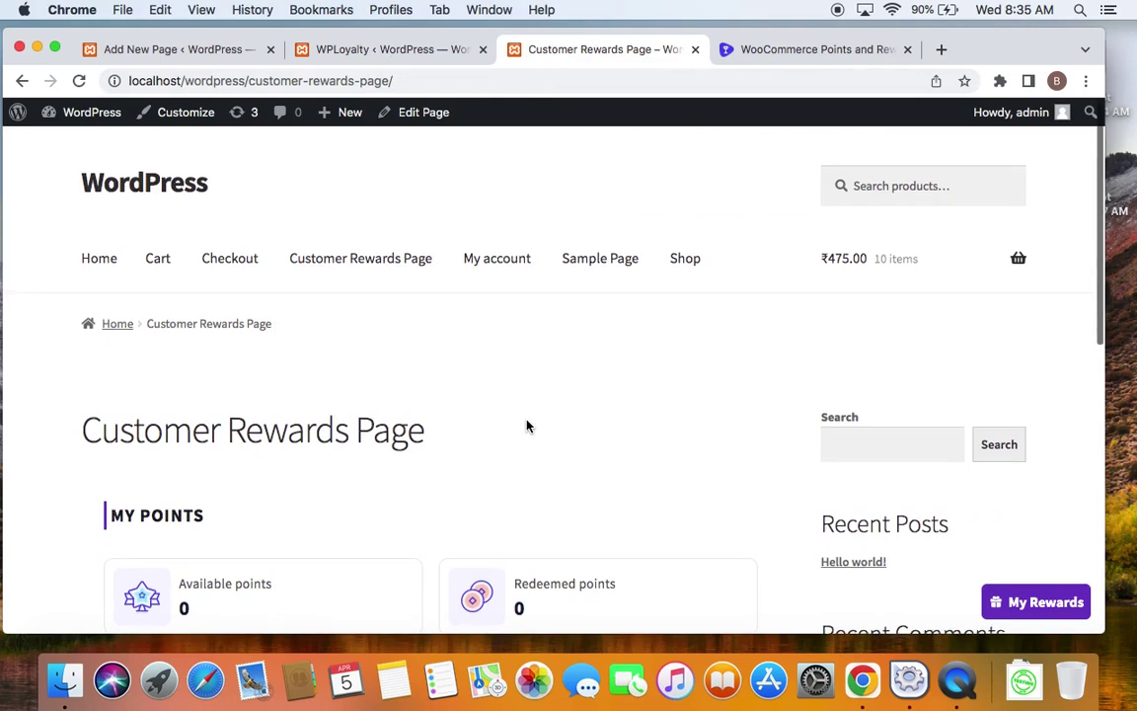
{"action": "scroll", "coordinate": [606, 456], "scroll_direction": "down", "scroll_amount": 2}
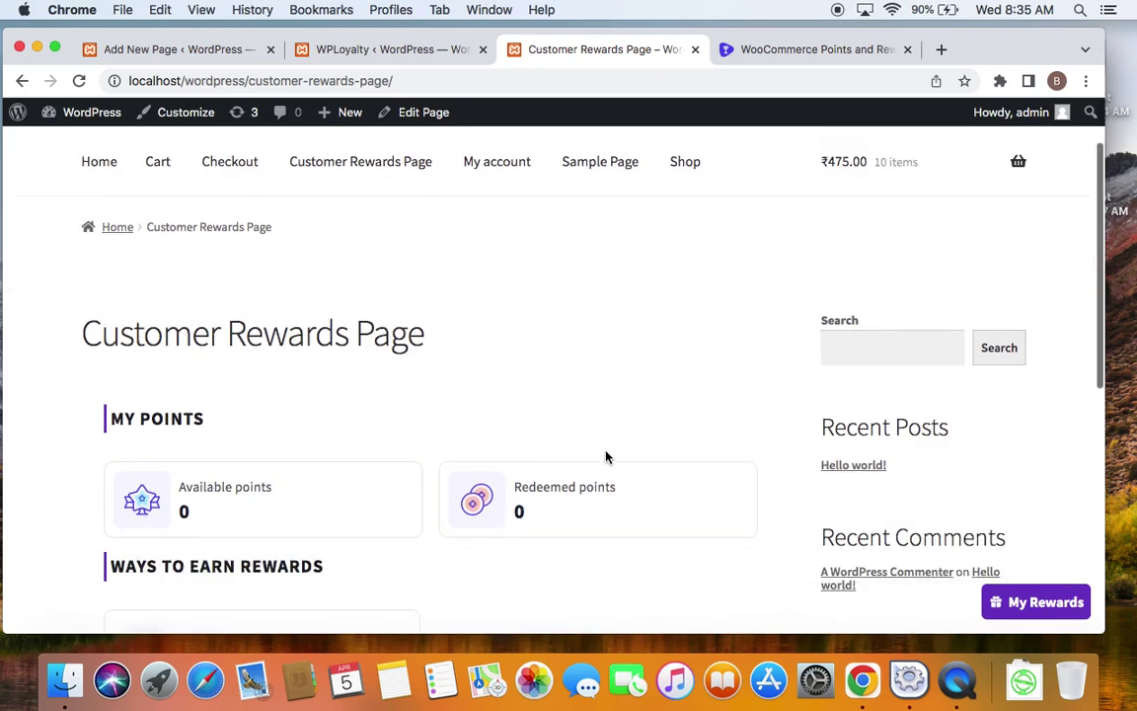
{"action": "scroll", "coordinate": [606, 456], "scroll_direction": "up", "scroll_amount": 2}
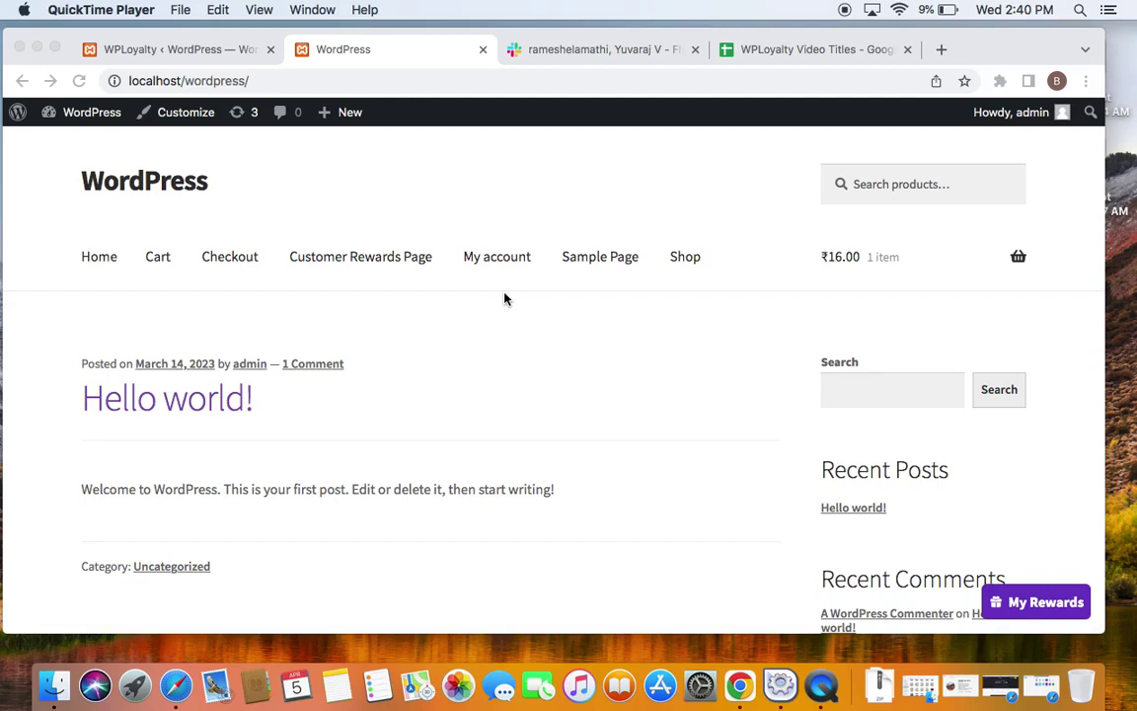
Copy the Refer and earn link from the storefront's My Rewards widget, and close the widget
{"action": "left_click", "coordinate": [1015, 601]}
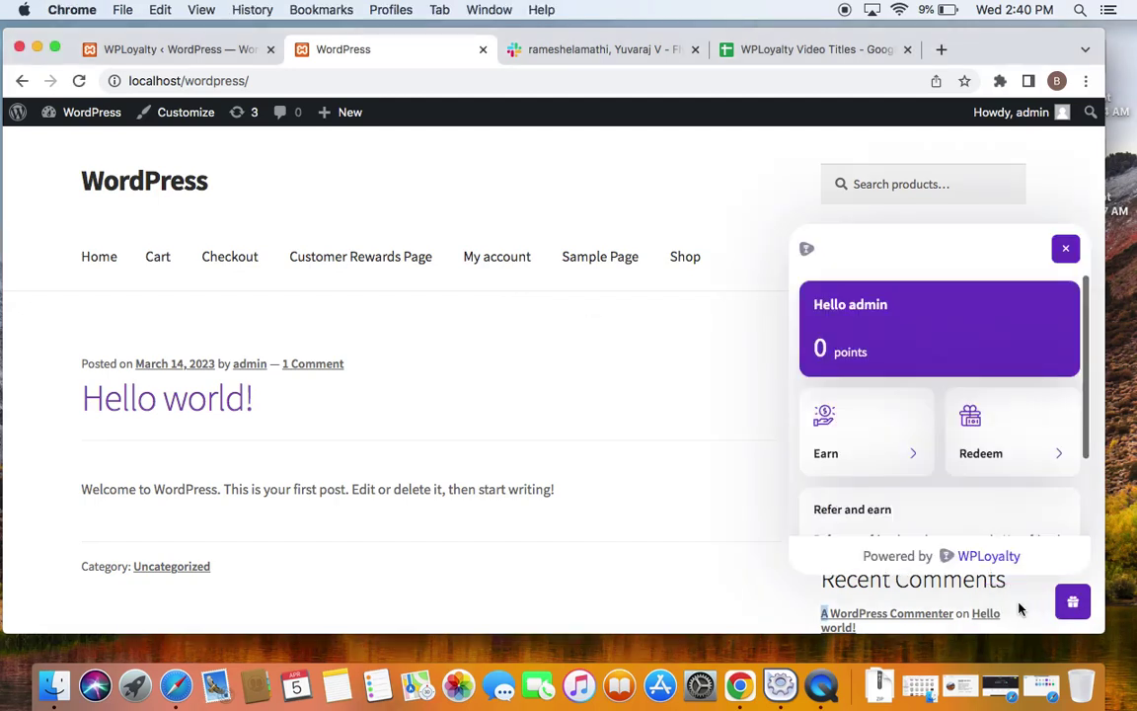
{"action": "scroll", "coordinate": [938, 418], "scroll_direction": "down", "scroll_amount": 3}
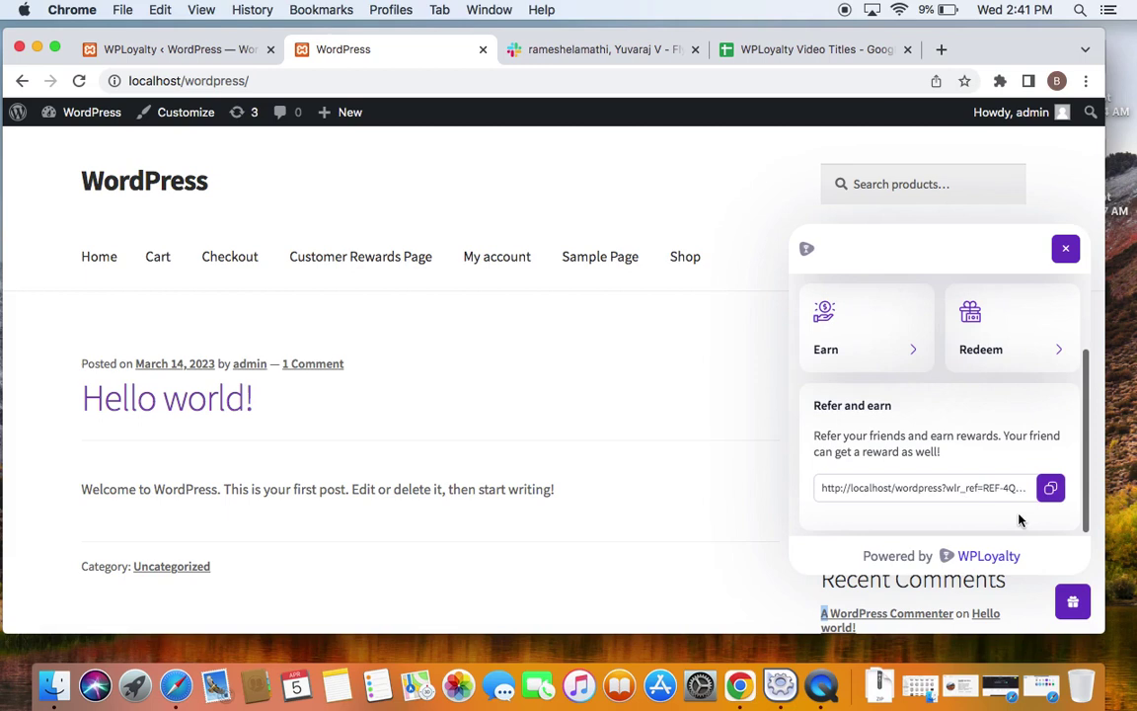
{"action": "left_click", "coordinate": [1050, 488]}
{"action": "left_click", "coordinate": [1058, 251]}
Open the store's Customer Rewards Page and copy the link from its Referral Link section
{"action": "left_click", "coordinate": [414, 259]}
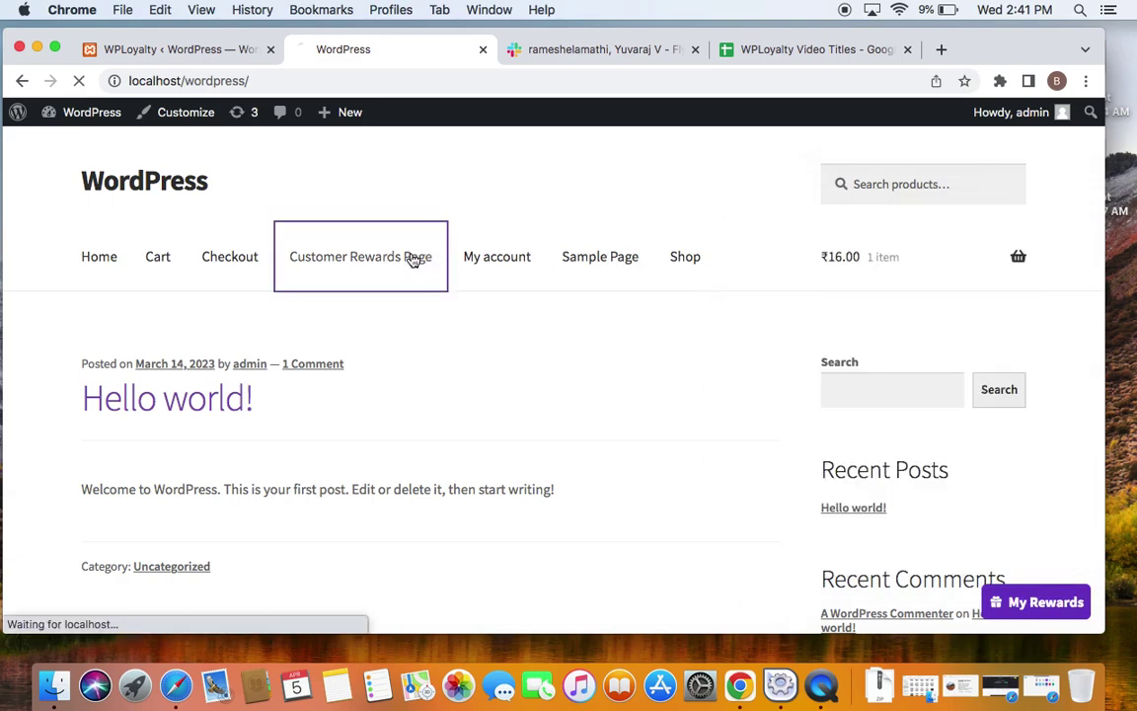
{"action": "scroll", "coordinate": [312, 497], "scroll_direction": "down", "scroll_amount": 5}
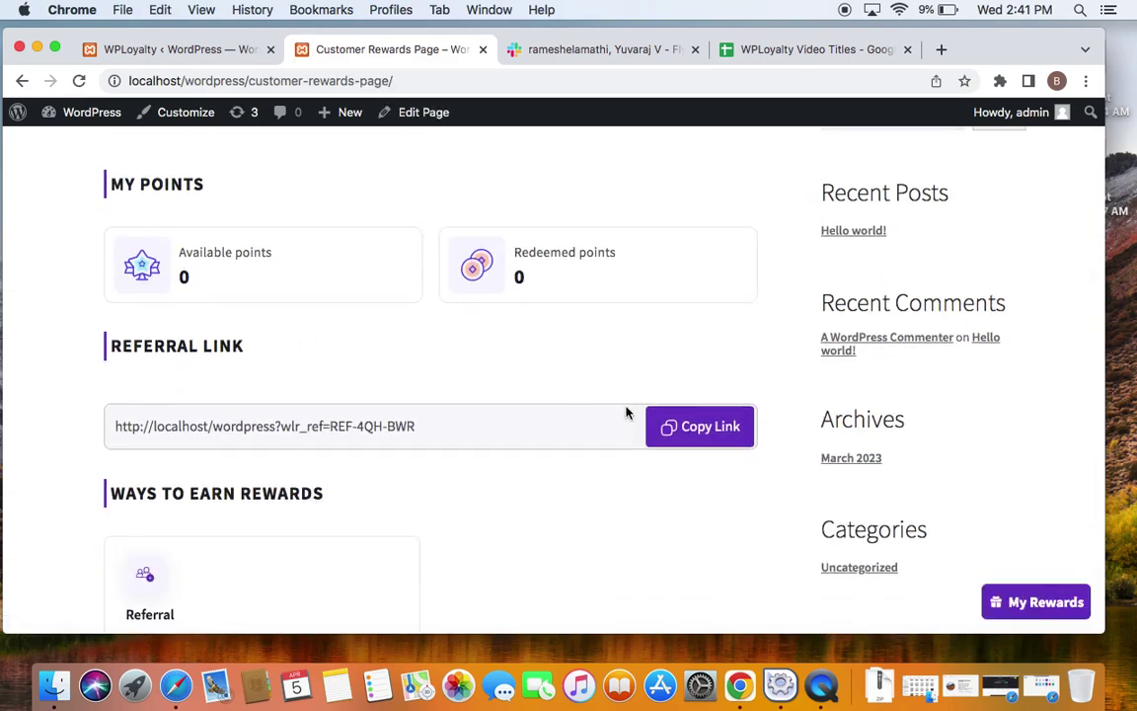
{"action": "left_click", "coordinate": [710, 435]}
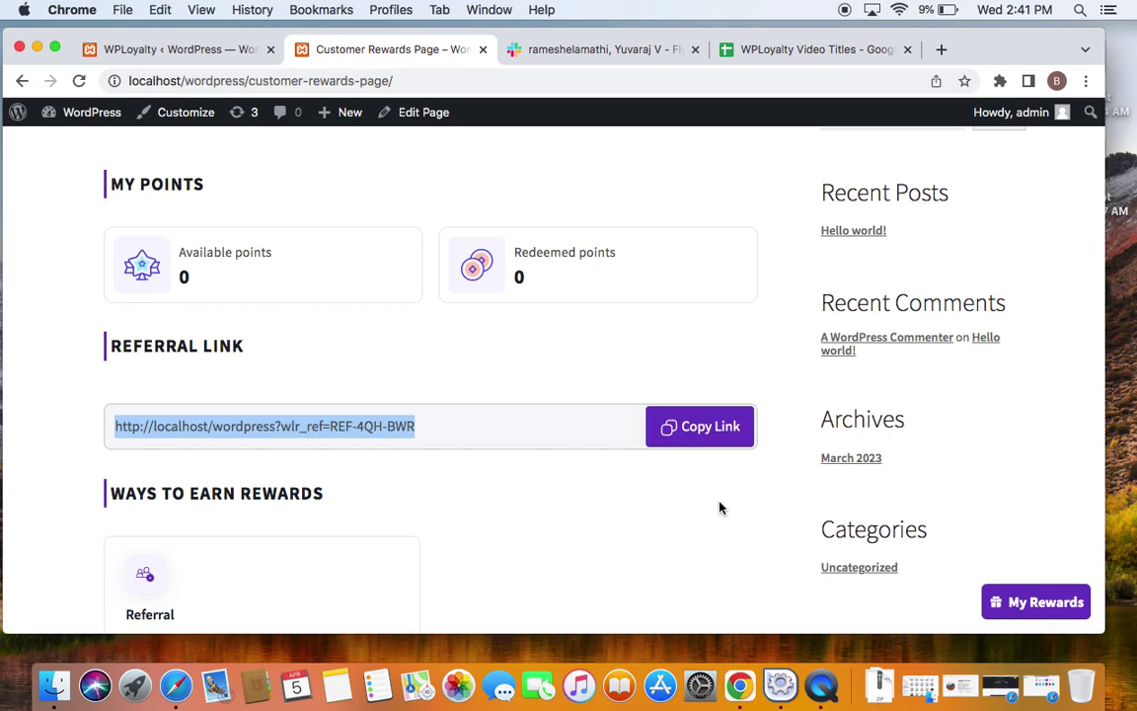
Switch to Safari and load the store through the copied referral link
{"action": "left_click", "coordinate": [1036, 698]}
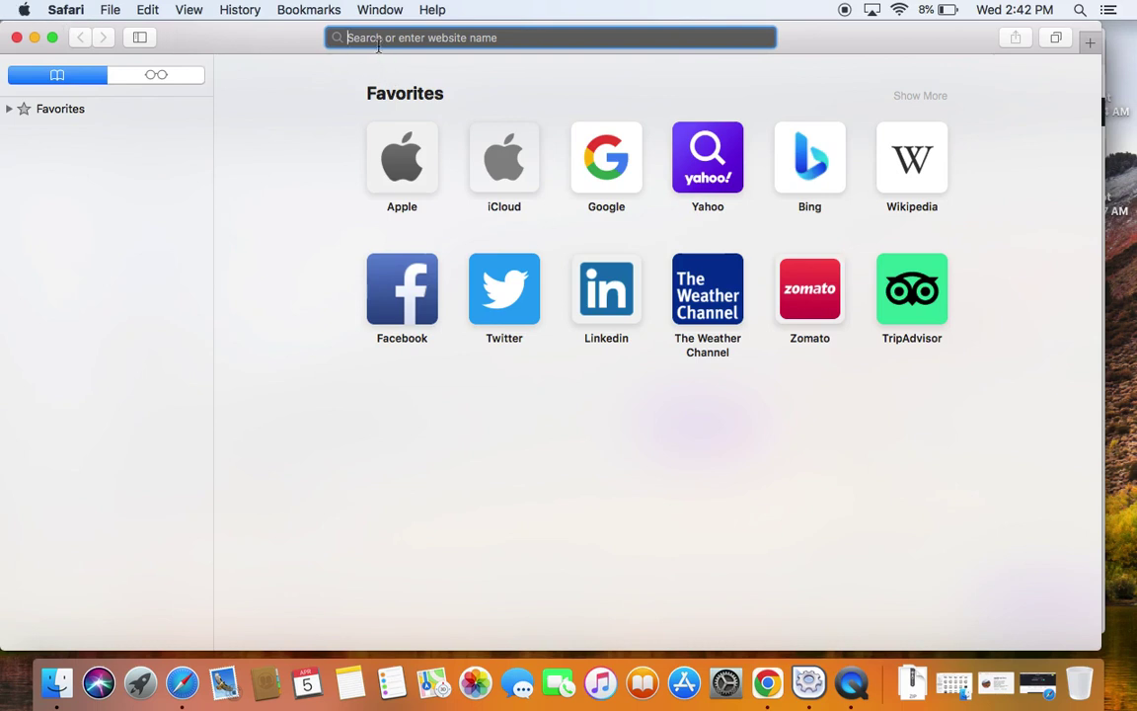
{"action": "key", "text": "super+v"}
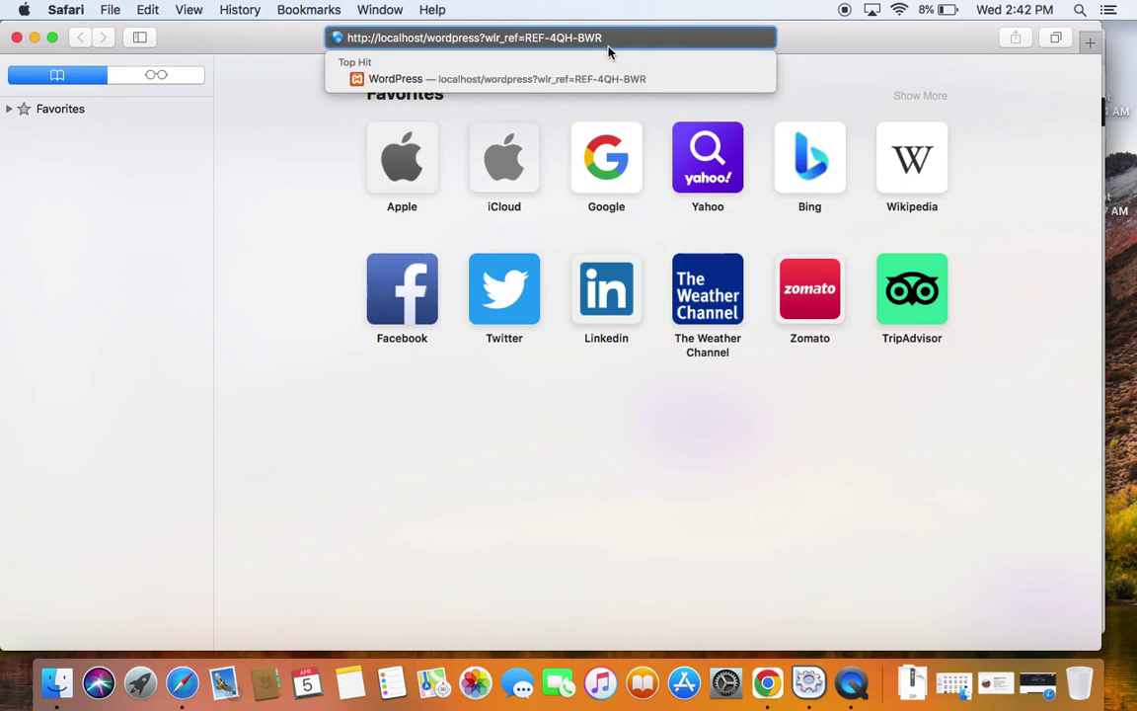
{"action": "key", "text": "Return"}
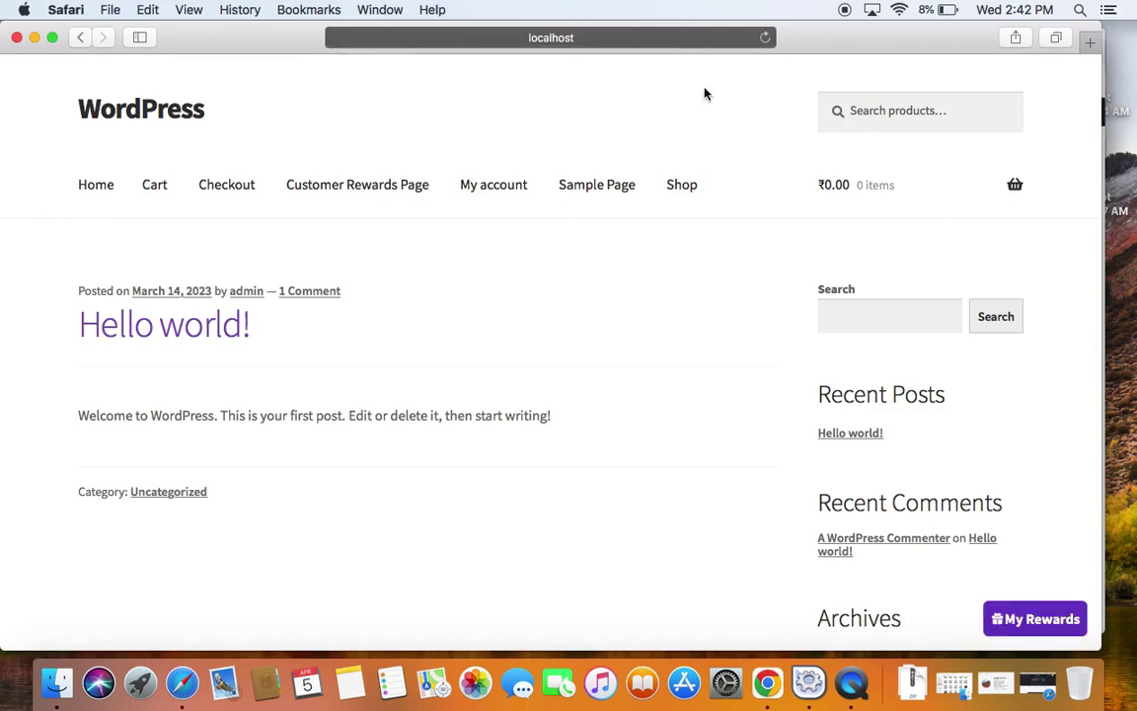
Browse the store's Shop page and open the Shirt product's options
{"action": "left_click", "coordinate": [692, 192]}
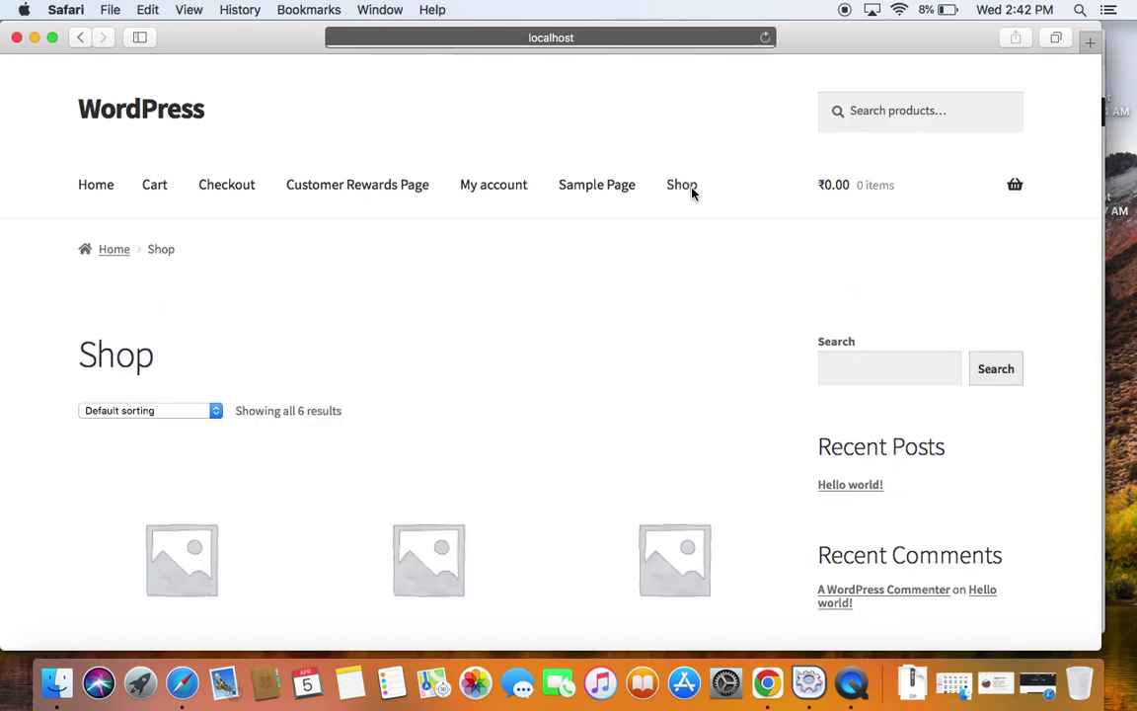
{"action": "scroll", "coordinate": [514, 364], "scroll_direction": "down", "scroll_amount": 5}
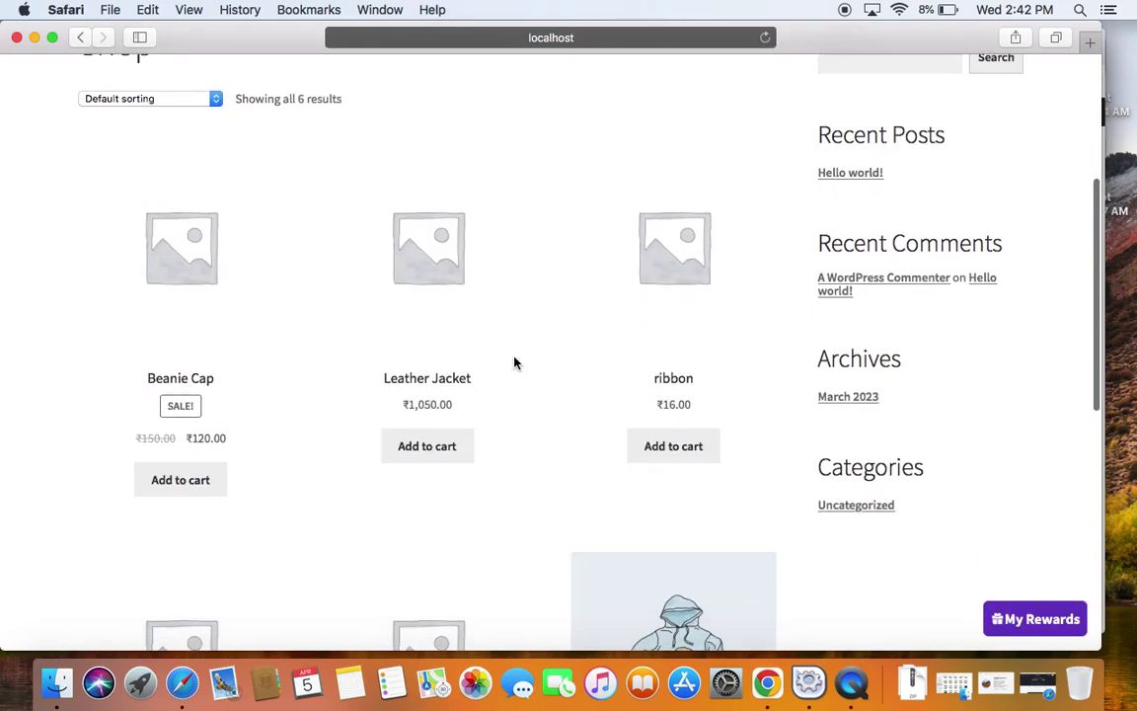
{"action": "scroll", "coordinate": [515, 363], "scroll_direction": "down", "scroll_amount": 6}
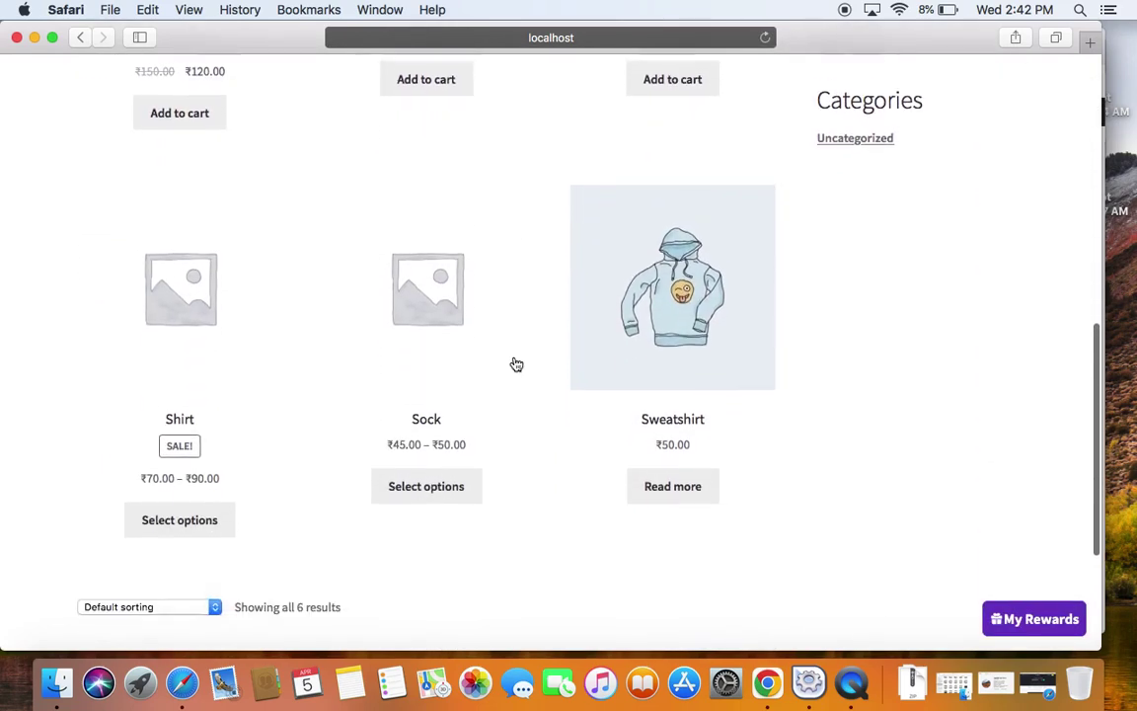
{"action": "scroll", "coordinate": [649, 483], "scroll_direction": "down", "scroll_amount": 2}
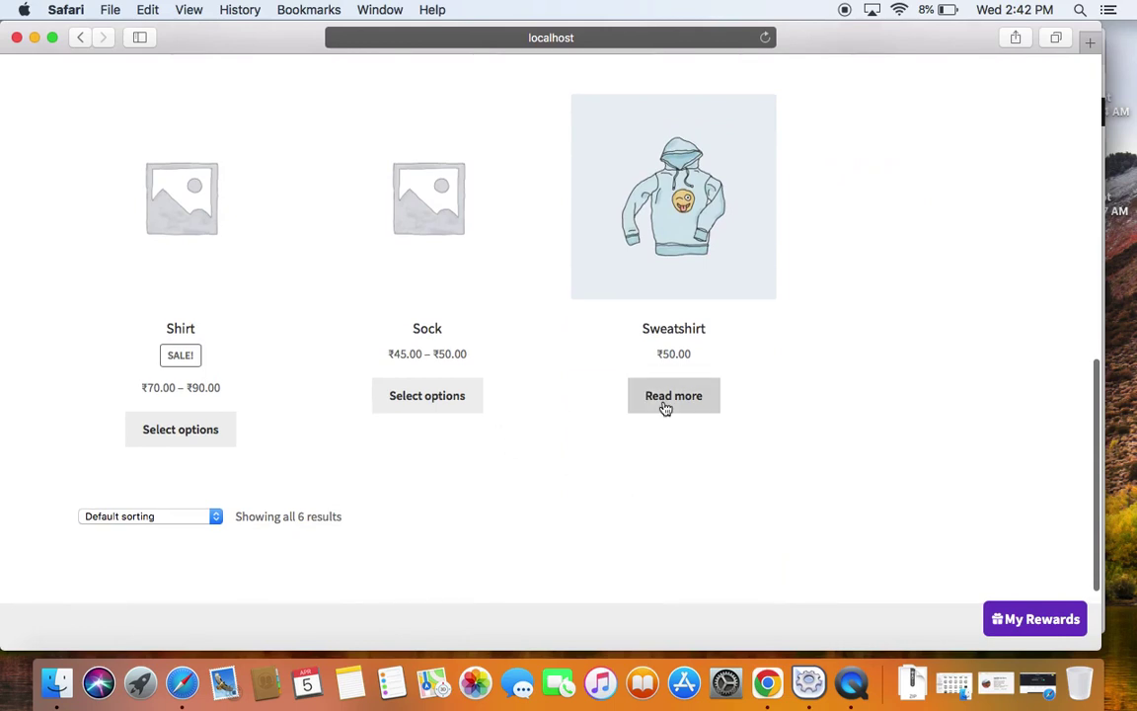
{"action": "scroll", "coordinate": [446, 334], "scroll_direction": "up", "scroll_amount": 1}
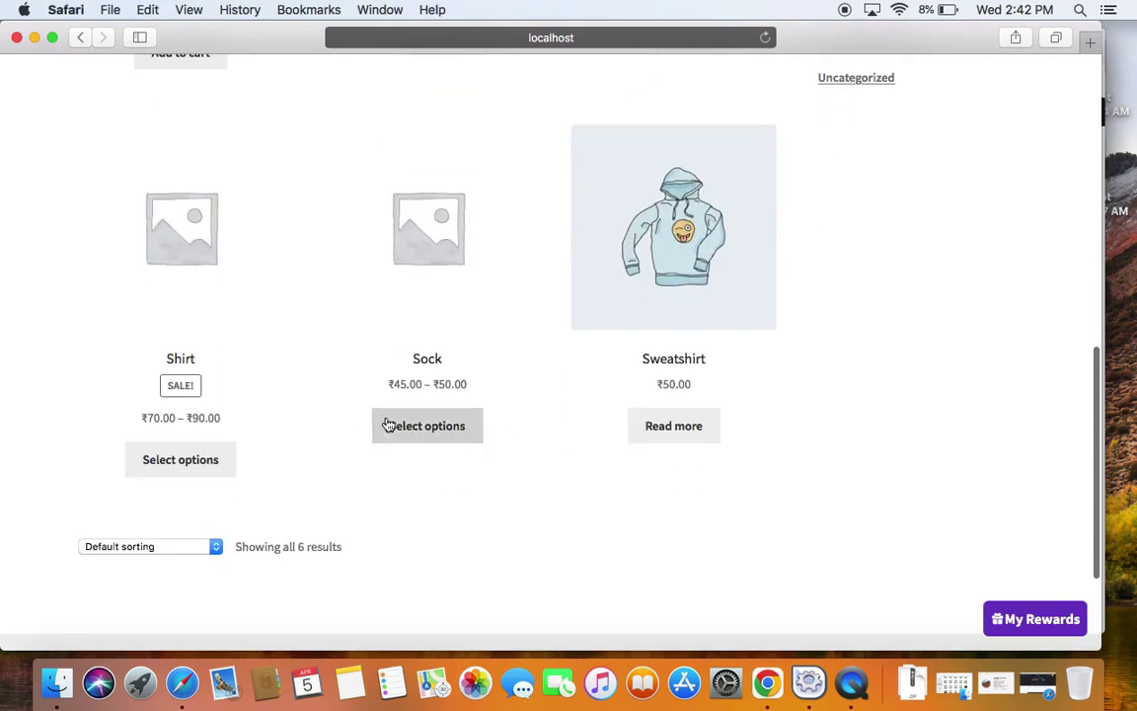
{"action": "left_click", "coordinate": [152, 474]}
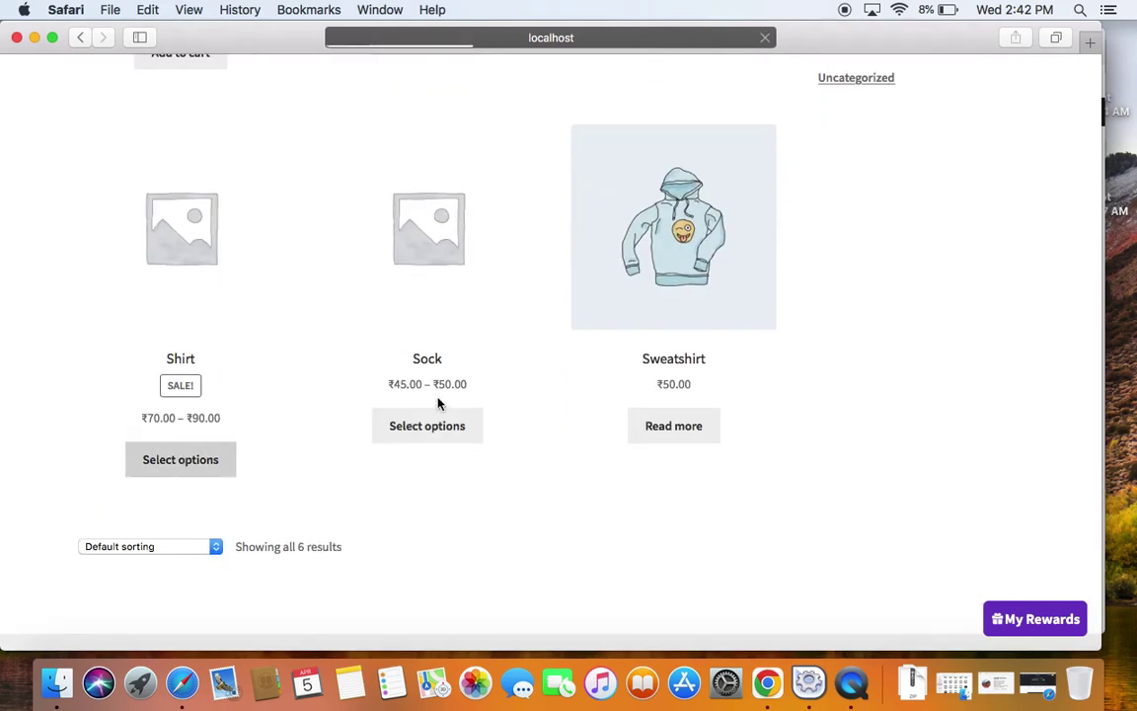
Select the Large size for the Shirt and add one to the cart
{"action": "scroll", "coordinate": [518, 454], "scroll_direction": "down", "scroll_amount": 2}
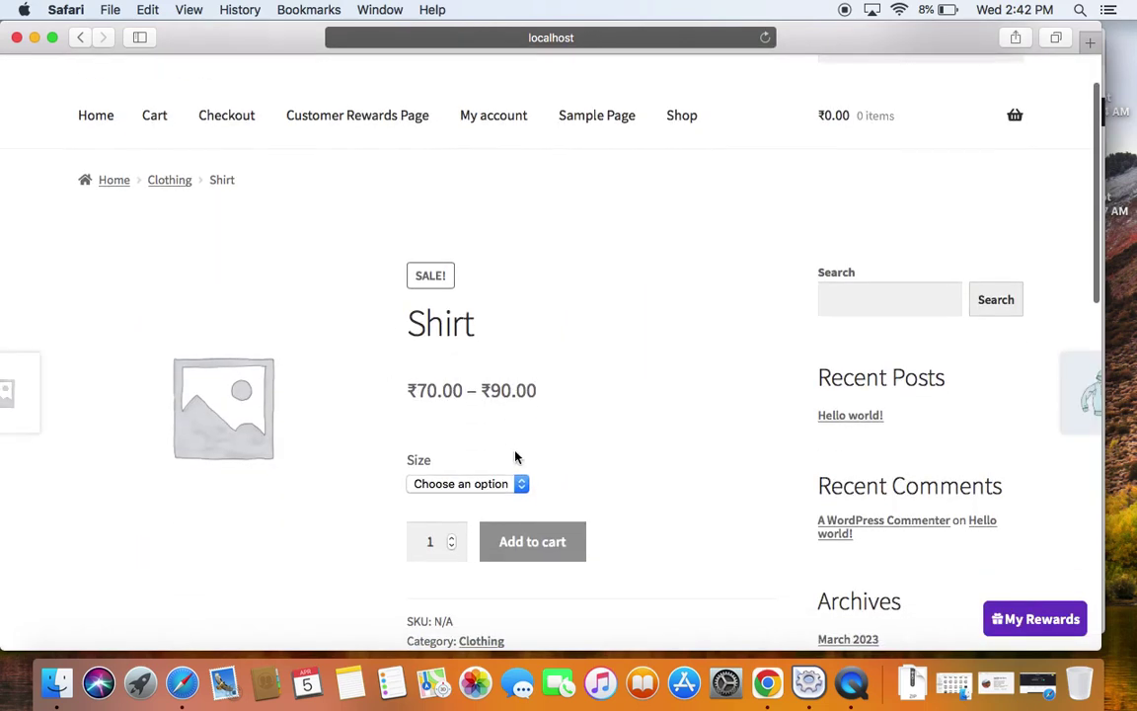
{"action": "left_click", "coordinate": [484, 483]}
{"action": "left_click", "coordinate": [440, 515]}
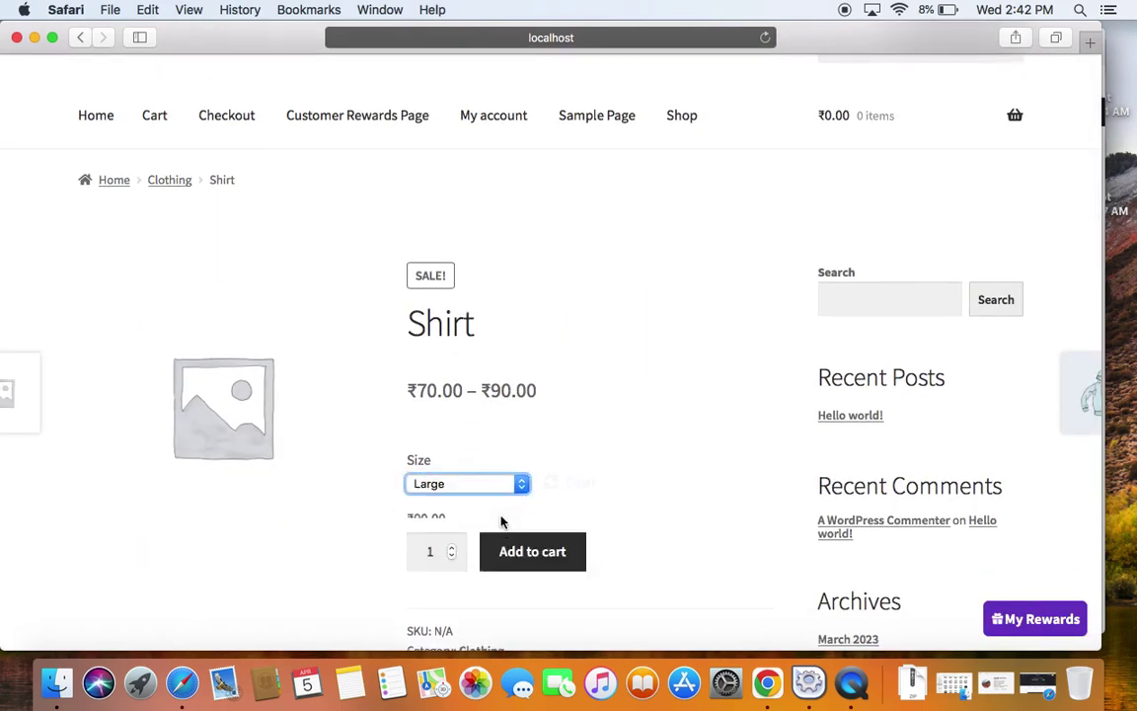
{"action": "left_click", "coordinate": [520, 578]}
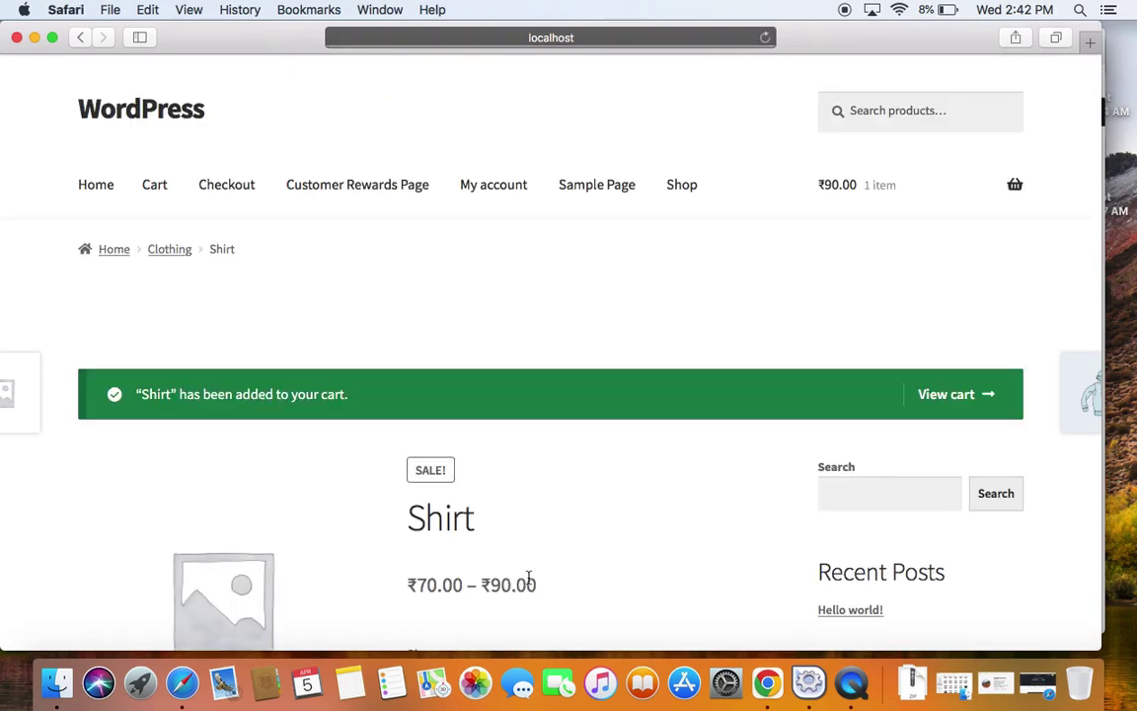
Proceed from the cart to checkout and review the billing details on the checkout form
{"action": "left_click", "coordinate": [957, 392]}
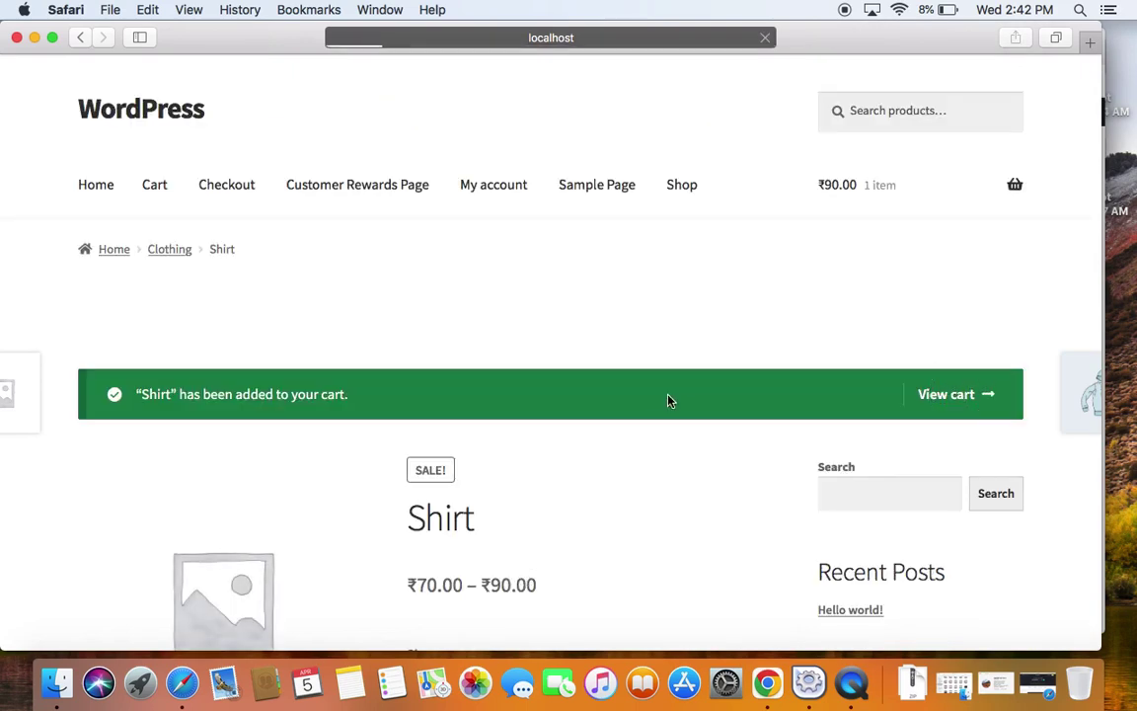
{"action": "scroll", "coordinate": [667, 400], "scroll_direction": "down", "scroll_amount": 5}
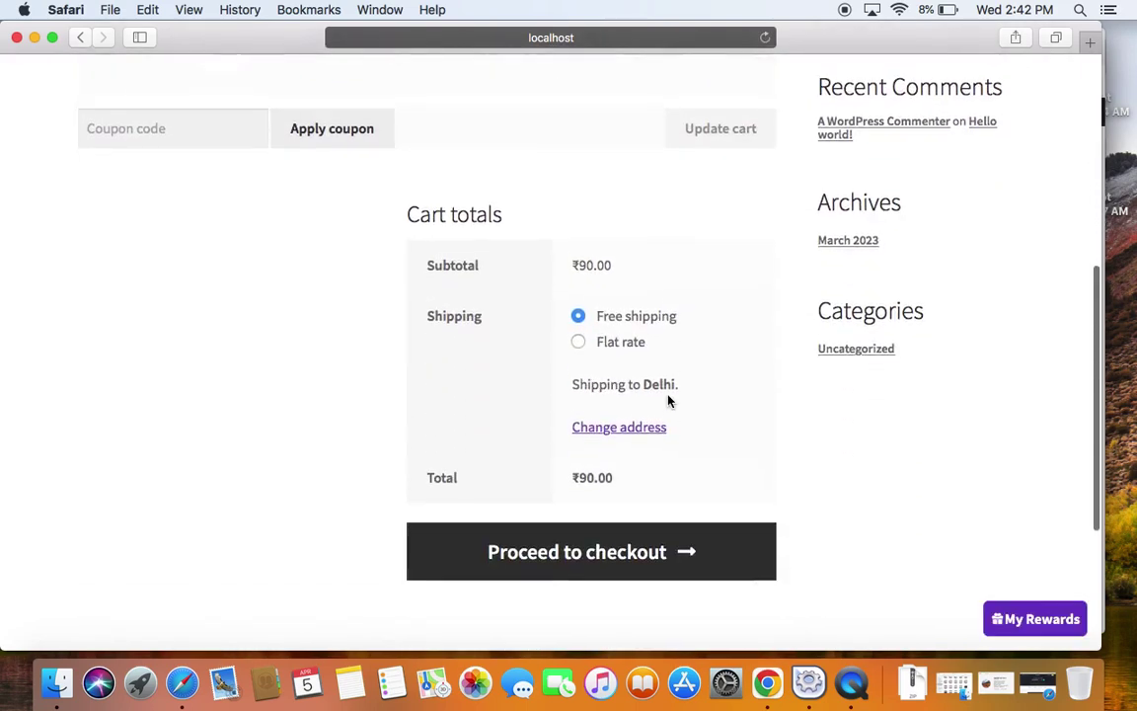
{"action": "scroll", "coordinate": [668, 400], "scroll_direction": "down", "scroll_amount": 2}
{"action": "left_click", "coordinate": [640, 434]}
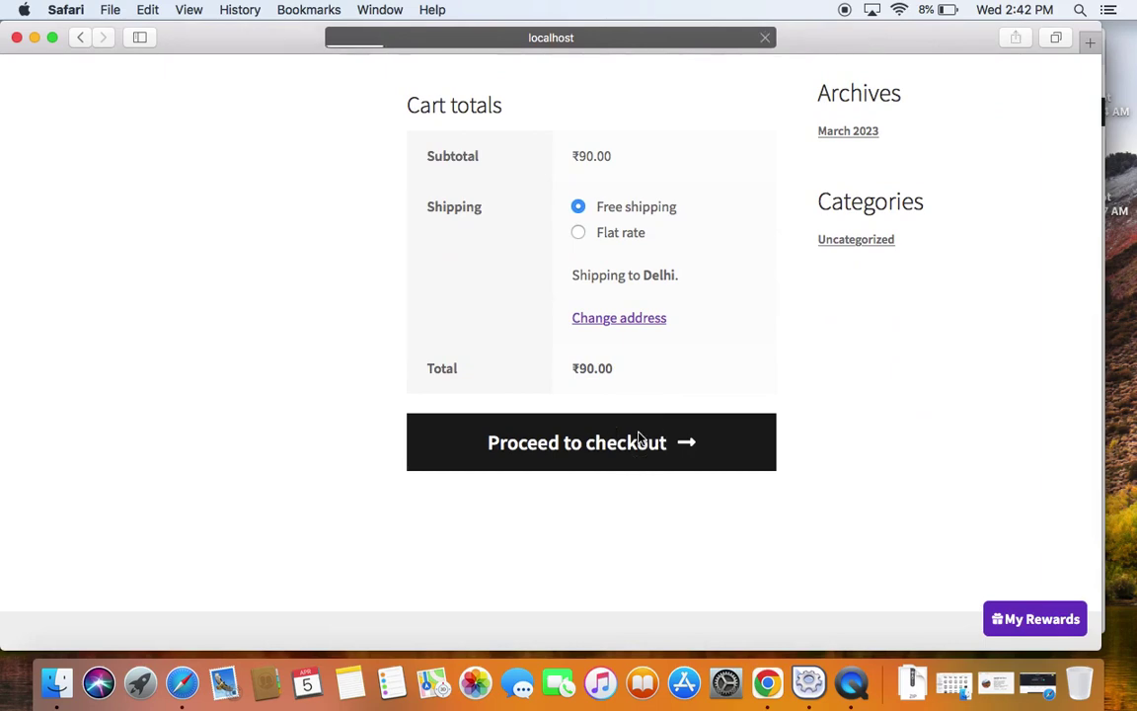
{"action": "scroll", "coordinate": [640, 437], "scroll_direction": "down", "scroll_amount": 3}
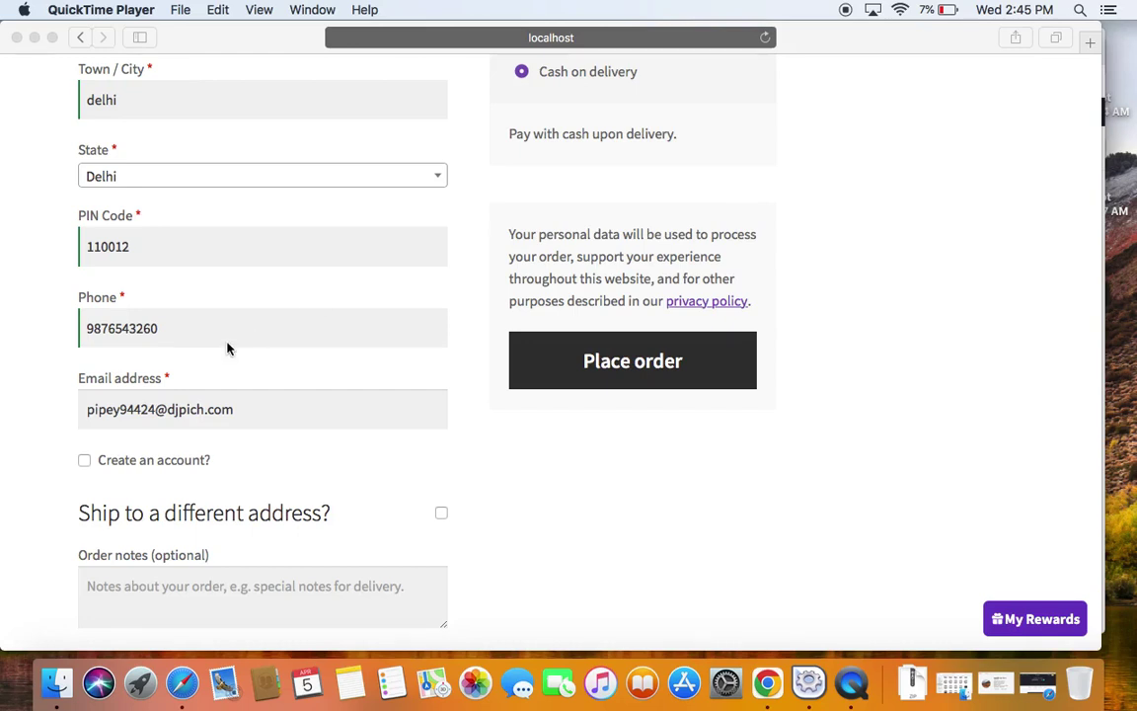
{"action": "scroll", "coordinate": [185, 329], "scroll_direction": "up", "scroll_amount": 3}
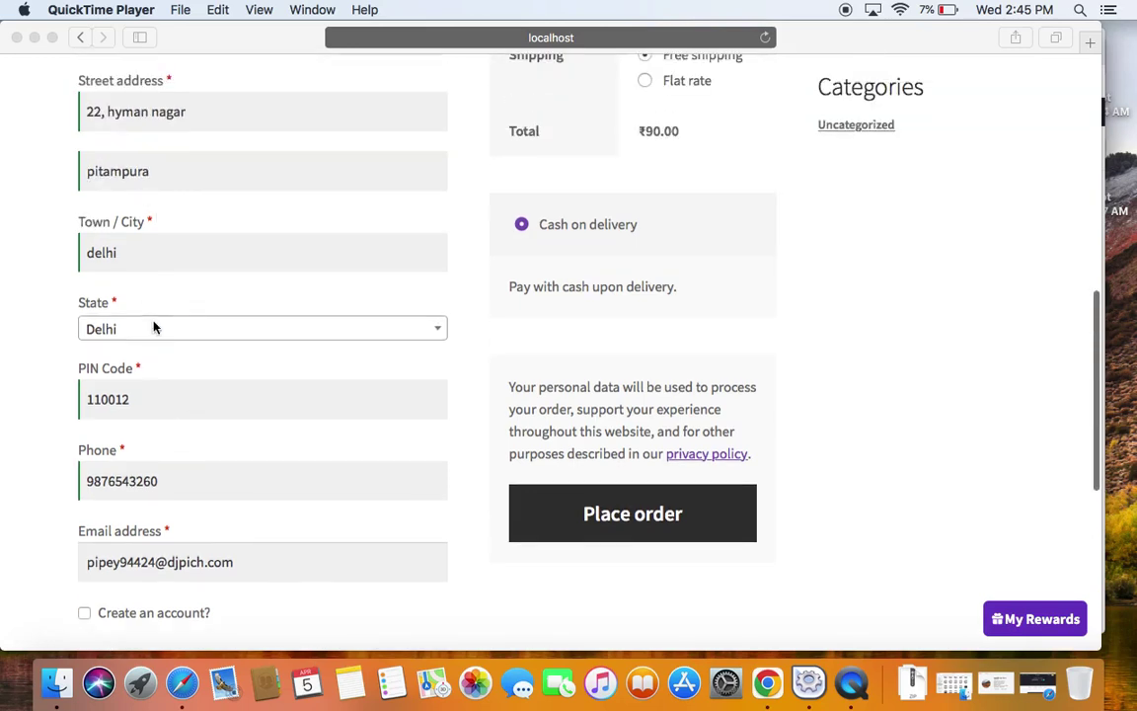
Examine the checkout form's contact fields, account creation option and order placement section
{"action": "scroll", "coordinate": [187, 393], "scroll_direction": "down", "scroll_amount": 3}
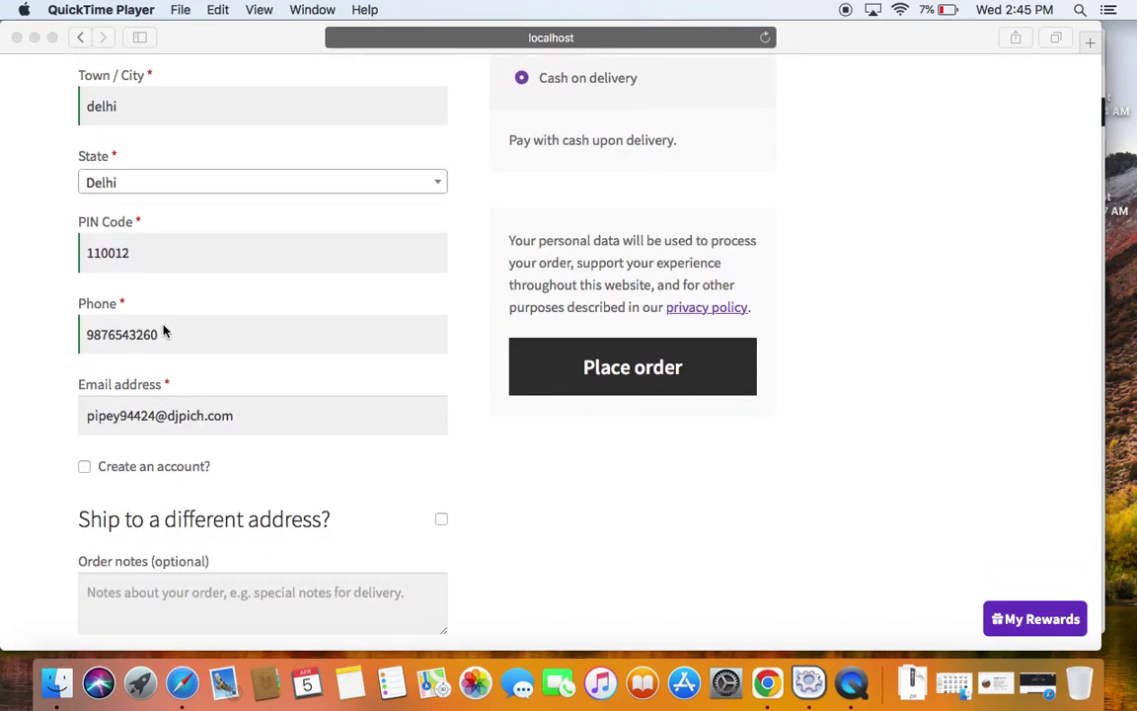
{"action": "scroll", "coordinate": [244, 426], "scroll_direction": "down", "scroll_amount": 5}
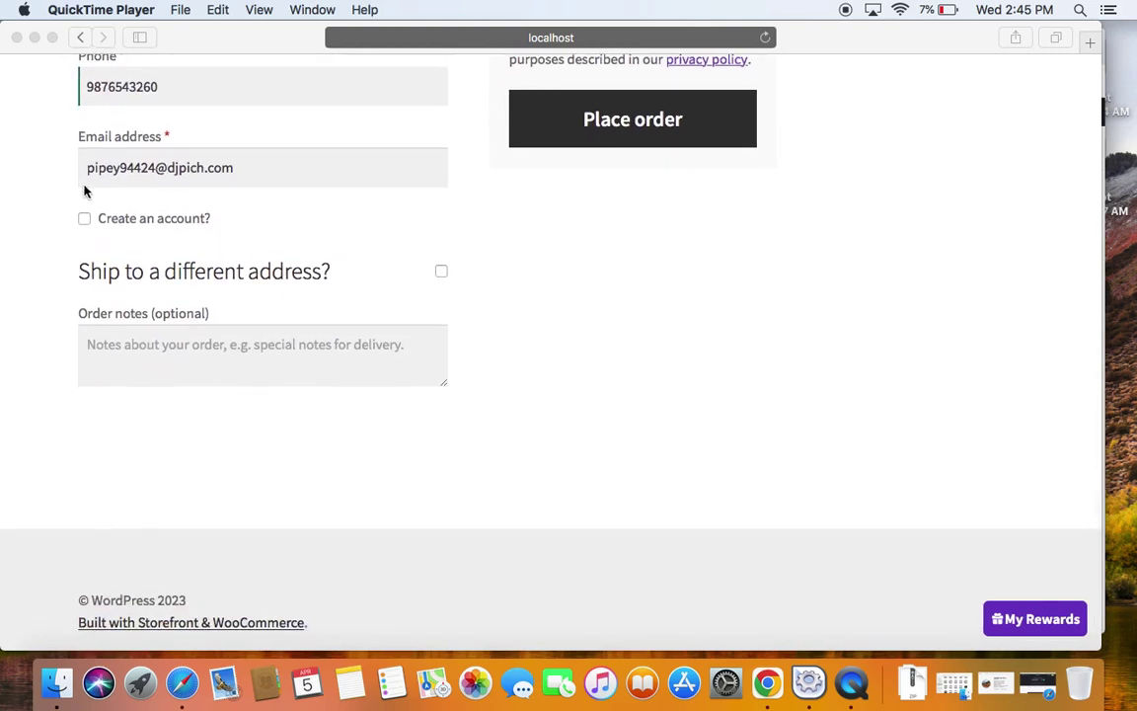
{"action": "scroll", "coordinate": [193, 188], "scroll_direction": "up", "scroll_amount": 1}
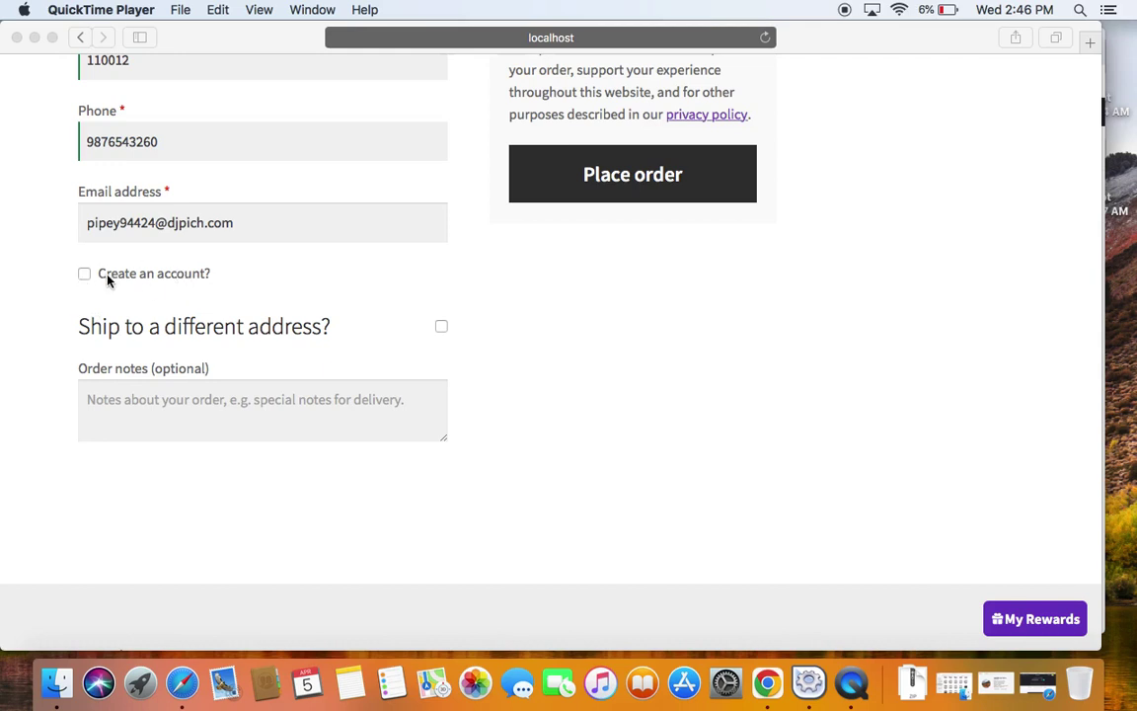
{"action": "left_click", "coordinate": [82, 282]}
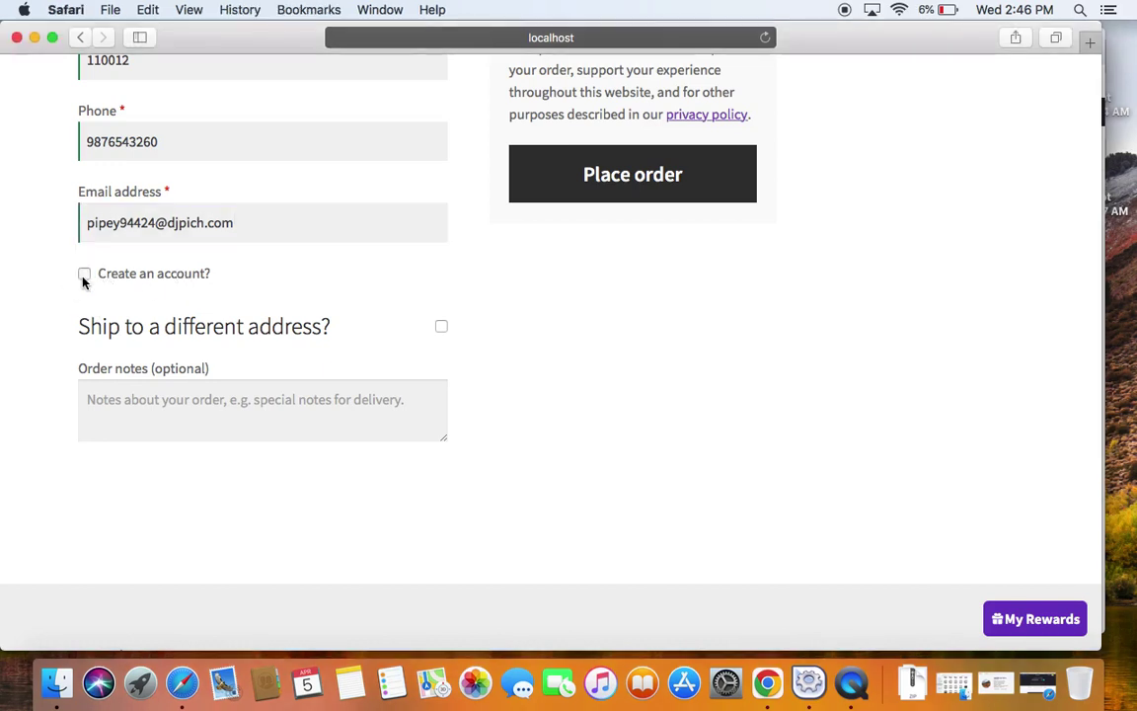
{"action": "left_click", "coordinate": [83, 280]}
{"action": "left_click", "coordinate": [102, 280]}
{"action": "scroll", "coordinate": [127, 293], "scroll_direction": "up", "scroll_amount": 4}
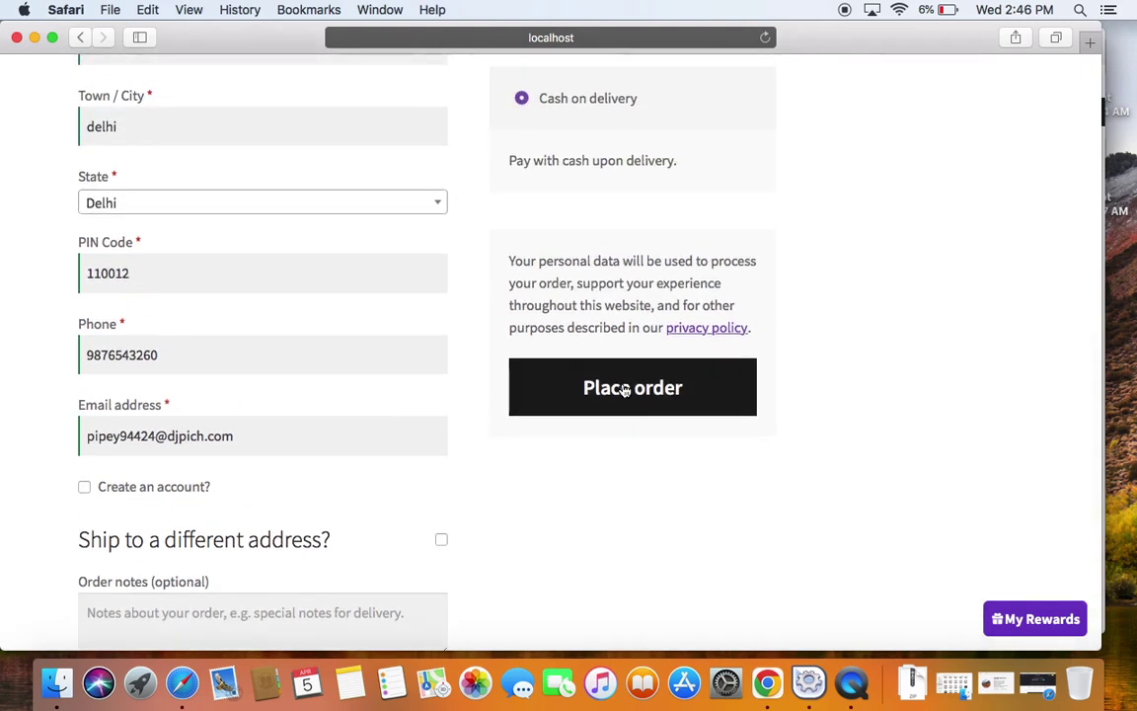
{"action": "scroll", "coordinate": [617, 393], "scroll_direction": "up", "scroll_amount": 3}
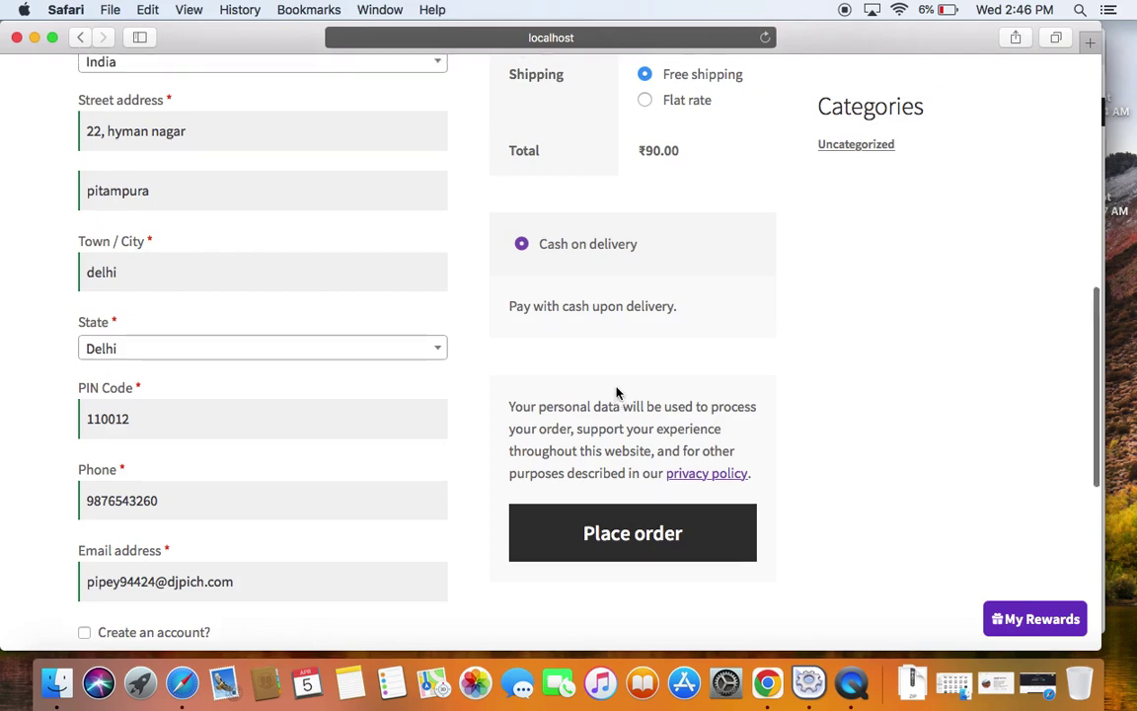
{"action": "scroll", "coordinate": [617, 393], "scroll_direction": "up", "scroll_amount": 6}
{"action": "scroll", "coordinate": [617, 393], "scroll_direction": "down", "scroll_amount": 10}
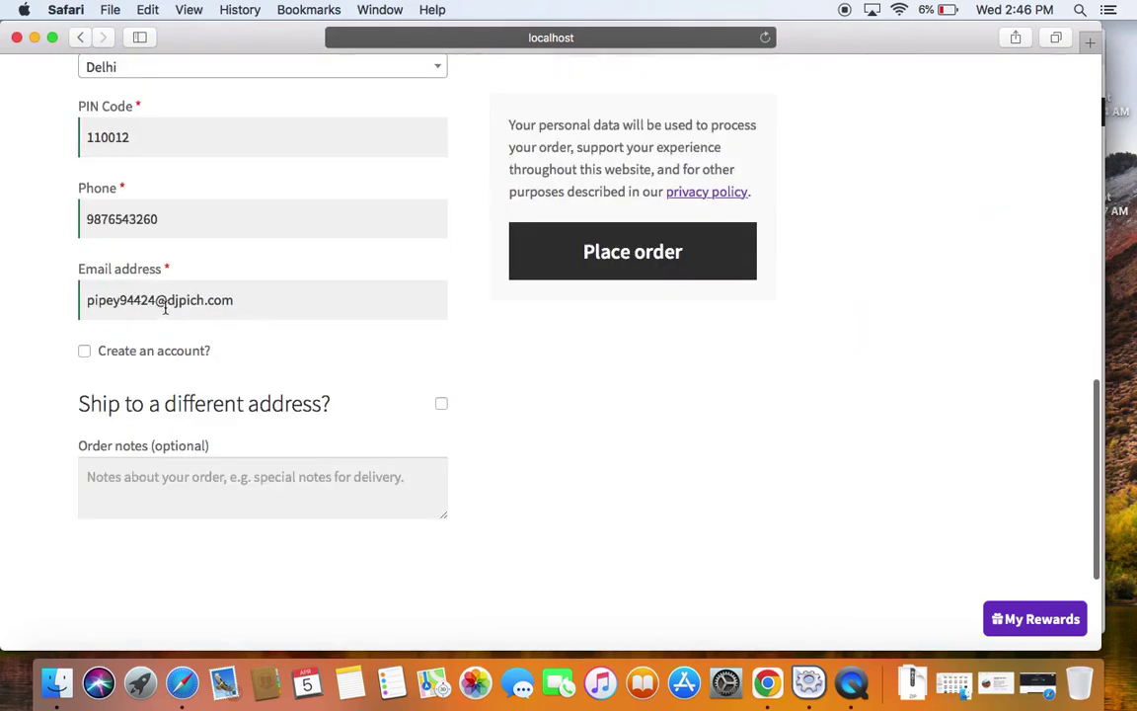
{"action": "scroll", "coordinate": [373, 328], "scroll_direction": "up", "scroll_amount": 15}
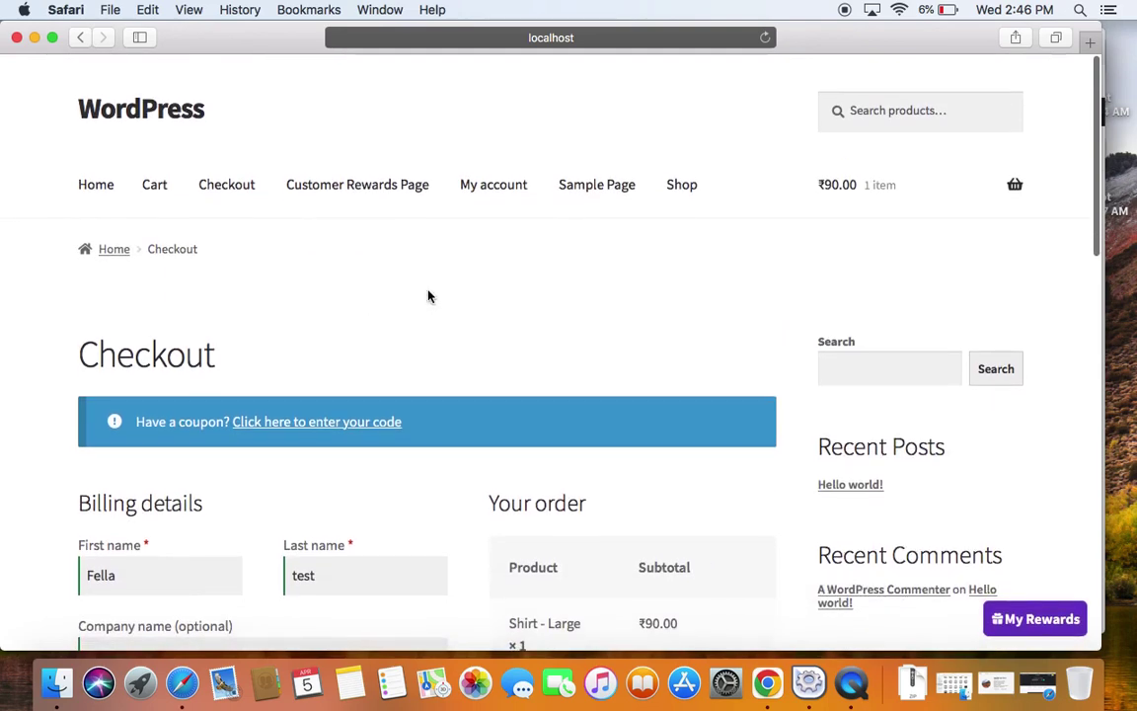
Open the My account page in a new private tab and activate the registration email field
{"action": "right_click", "coordinate": [494, 186]}
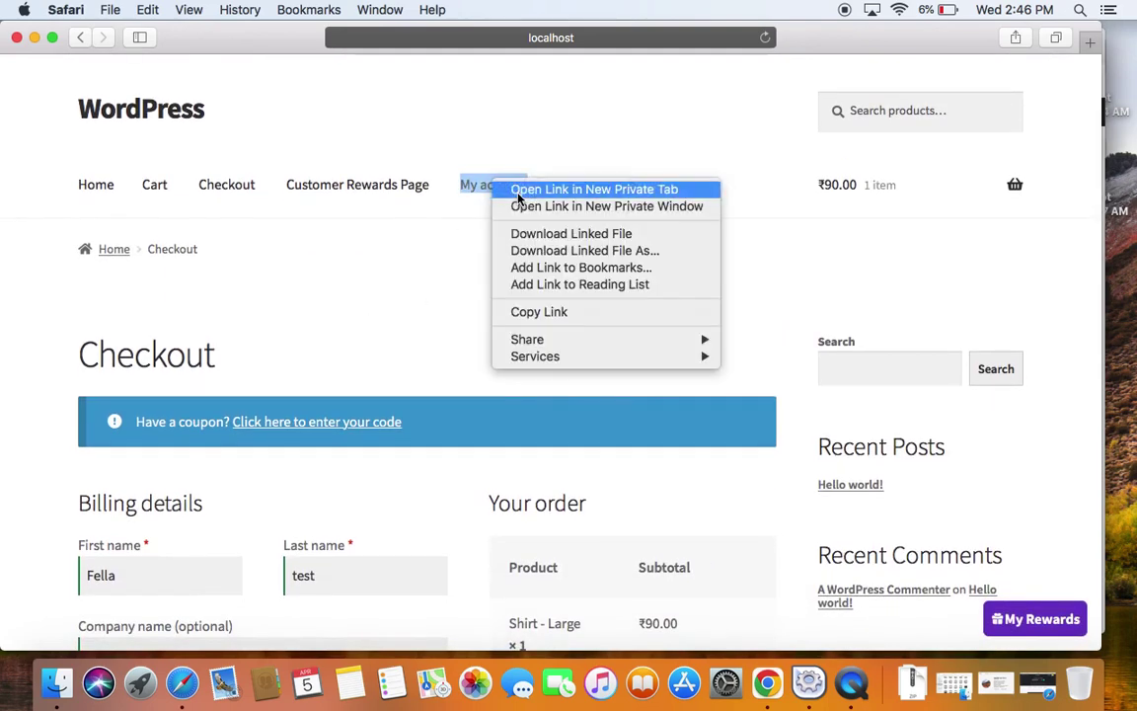
{"action": "left_click", "coordinate": [522, 190]}
{"action": "left_click", "coordinate": [688, 65]}
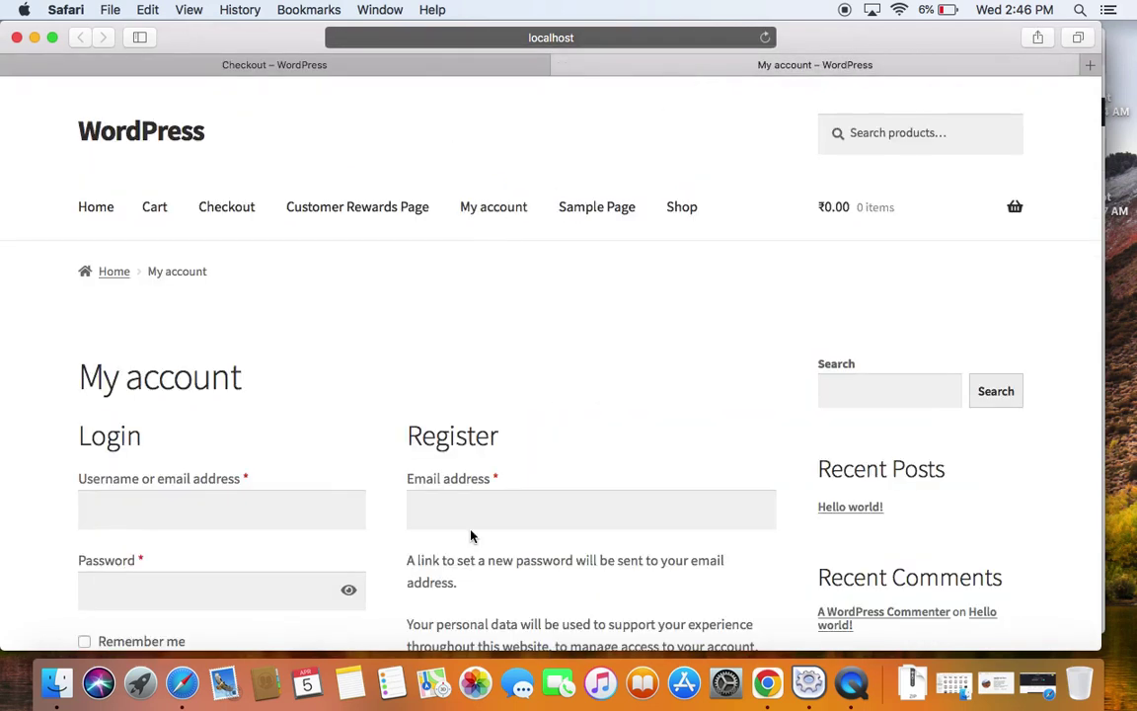
{"action": "left_click", "coordinate": [473, 512]}
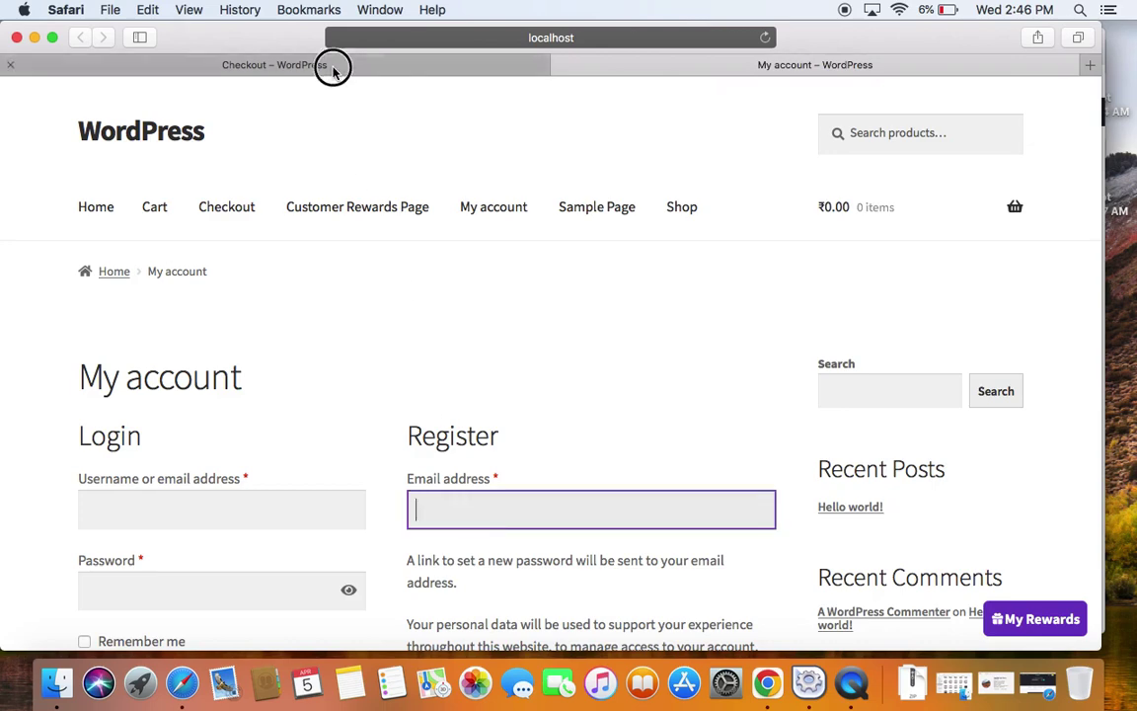
Compare the checkout form's account creation option with the registration form on the My account page
{"action": "left_click", "coordinate": [301, 64]}
{"action": "scroll", "coordinate": [325, 505], "scroll_direction": "down", "scroll_amount": 5}
{"action": "scroll", "coordinate": [327, 501], "scroll_direction": "down", "scroll_amount": 5}
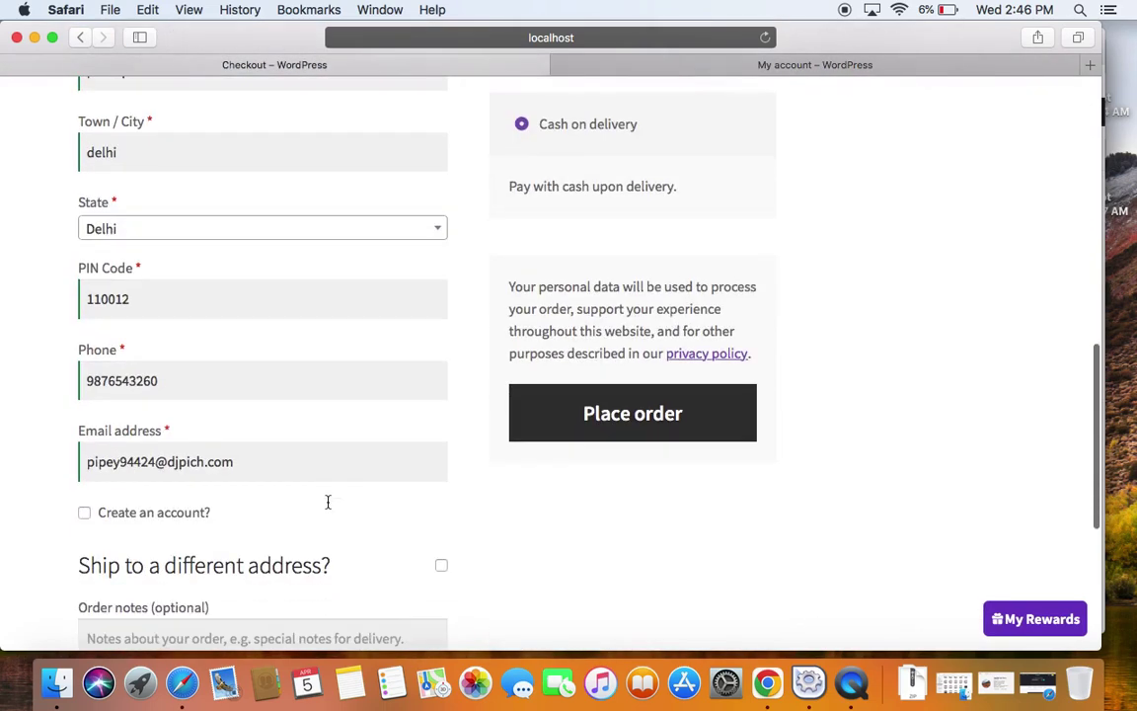
{"action": "scroll", "coordinate": [426, 434], "scroll_direction": "up", "scroll_amount": 3}
{"action": "left_click", "coordinate": [654, 66]}
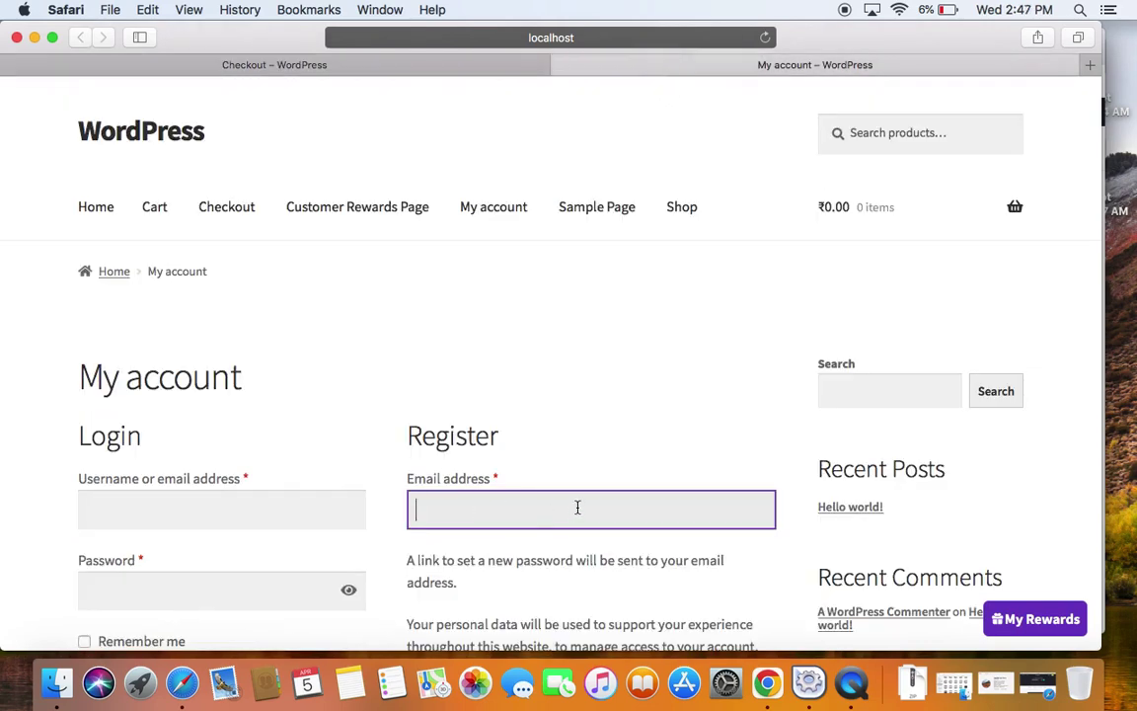
{"action": "scroll", "coordinate": [589, 405], "scroll_direction": "down", "scroll_amount": 1}
{"action": "scroll", "coordinate": [589, 406], "scroll_direction": "down", "scroll_amount": 3}
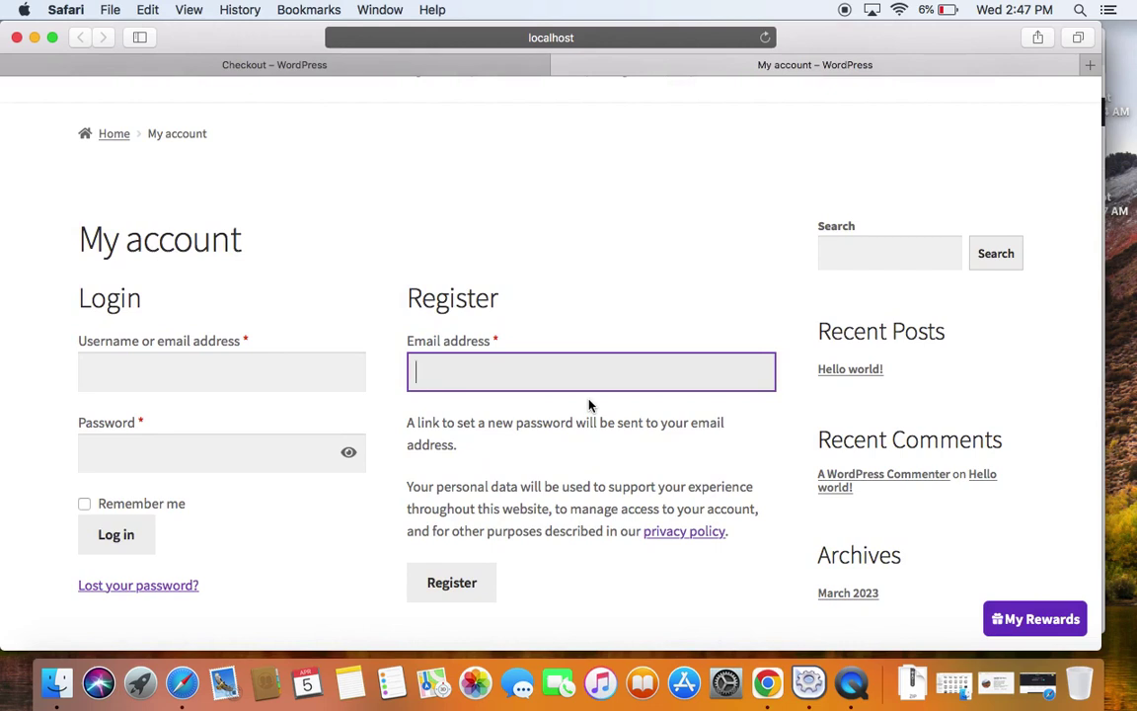
Enable account creation on the checkout form, place the order and review the order confirmation
{"action": "left_click", "coordinate": [282, 69]}
{"action": "scroll", "coordinate": [245, 410], "scroll_direction": "down", "scroll_amount": 5}
{"action": "scroll", "coordinate": [244, 410], "scroll_direction": "down", "scroll_amount": 1}
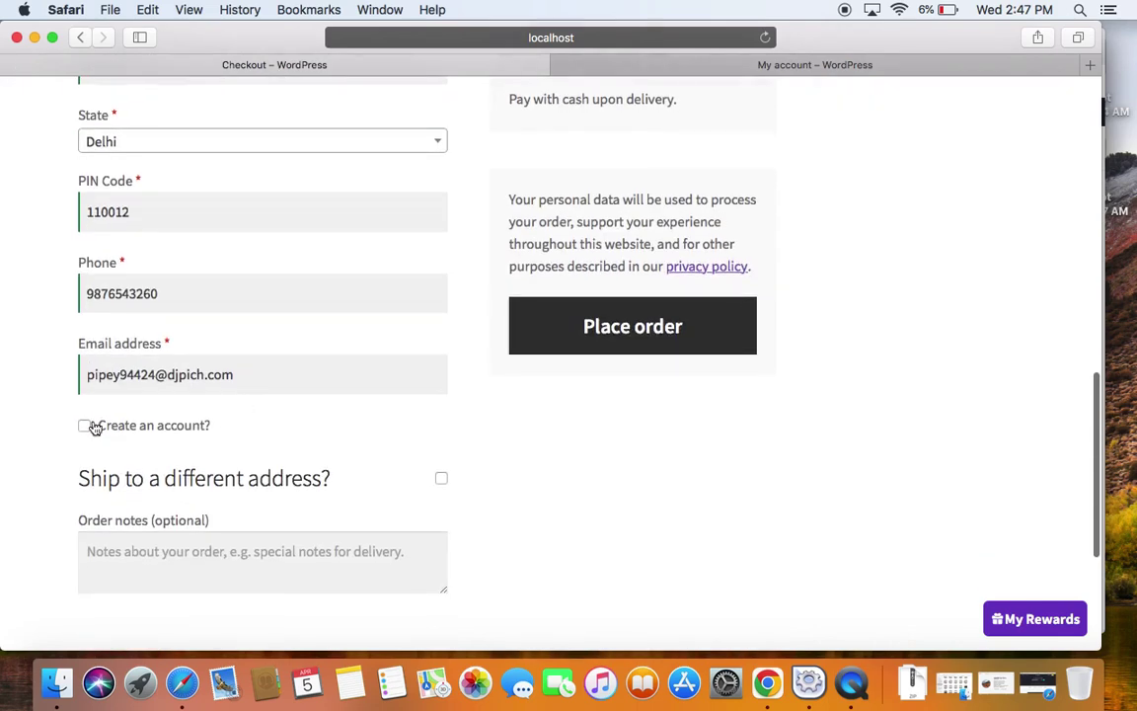
{"action": "left_click", "coordinate": [85, 425]}
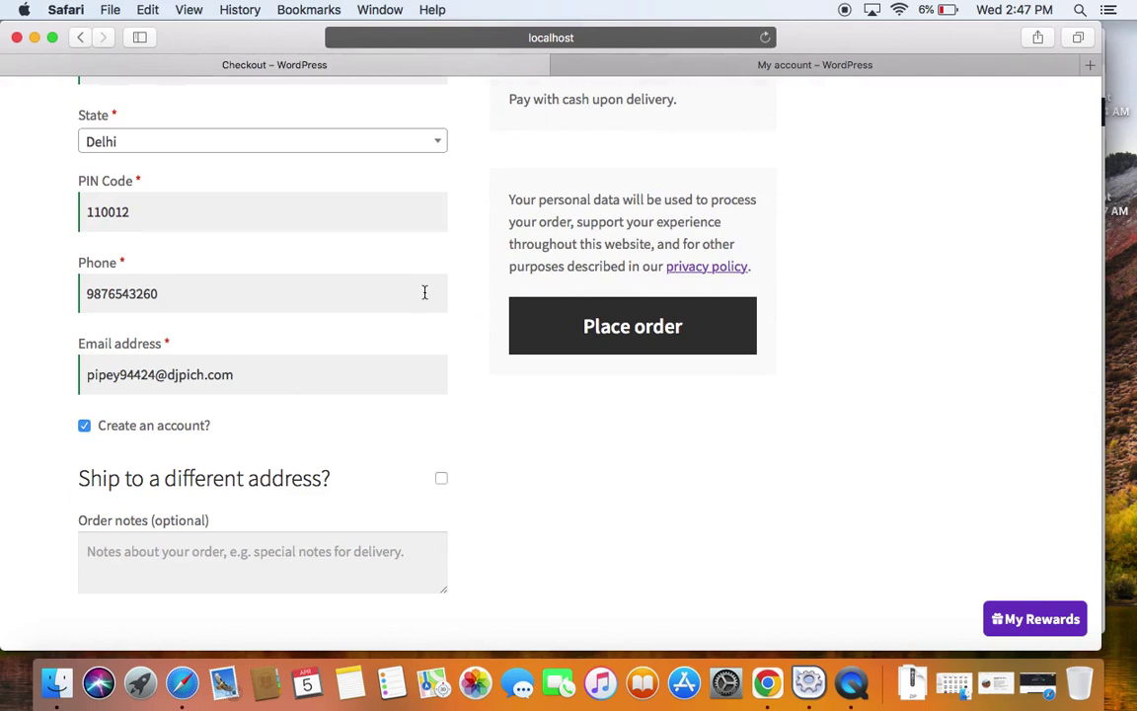
{"action": "left_click", "coordinate": [616, 348]}
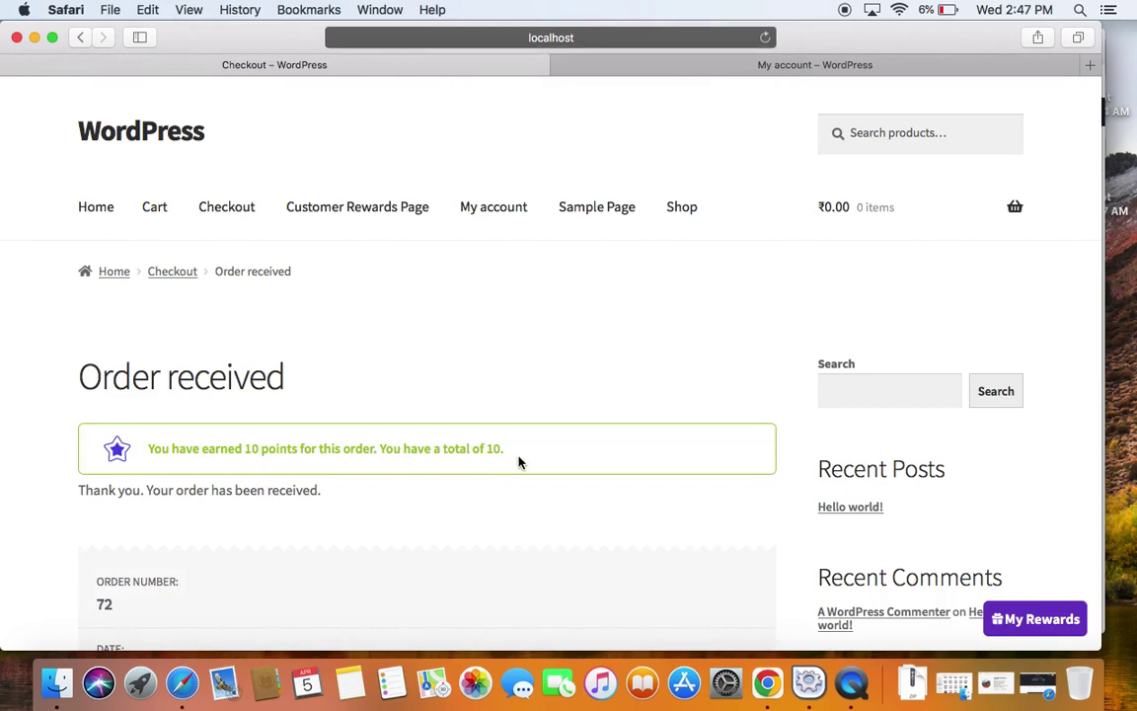
{"action": "scroll", "coordinate": [520, 461], "scroll_direction": "down", "scroll_amount": 5}
{"action": "scroll", "coordinate": [520, 462], "scroll_direction": "up", "scroll_amount": 4}
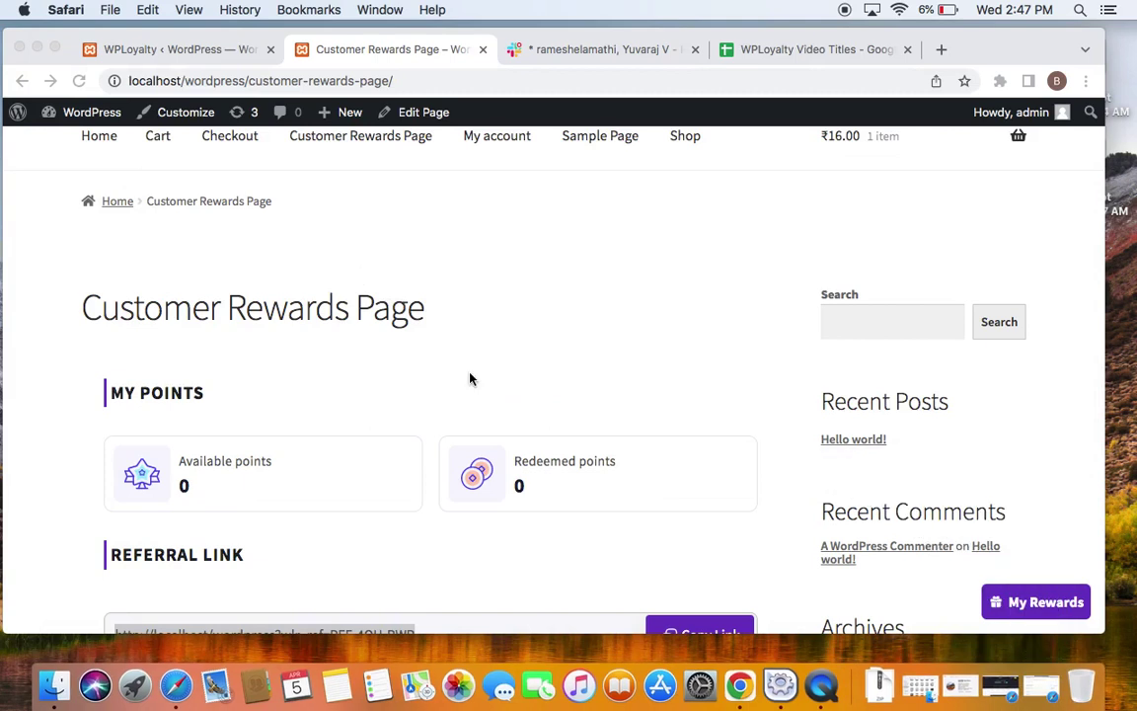
Switch to Chrome and reload the Customer Rewards Page to refresh the referrer's points
{"action": "scroll", "coordinate": [569, 376], "scroll_direction": "down", "scroll_amount": 3}
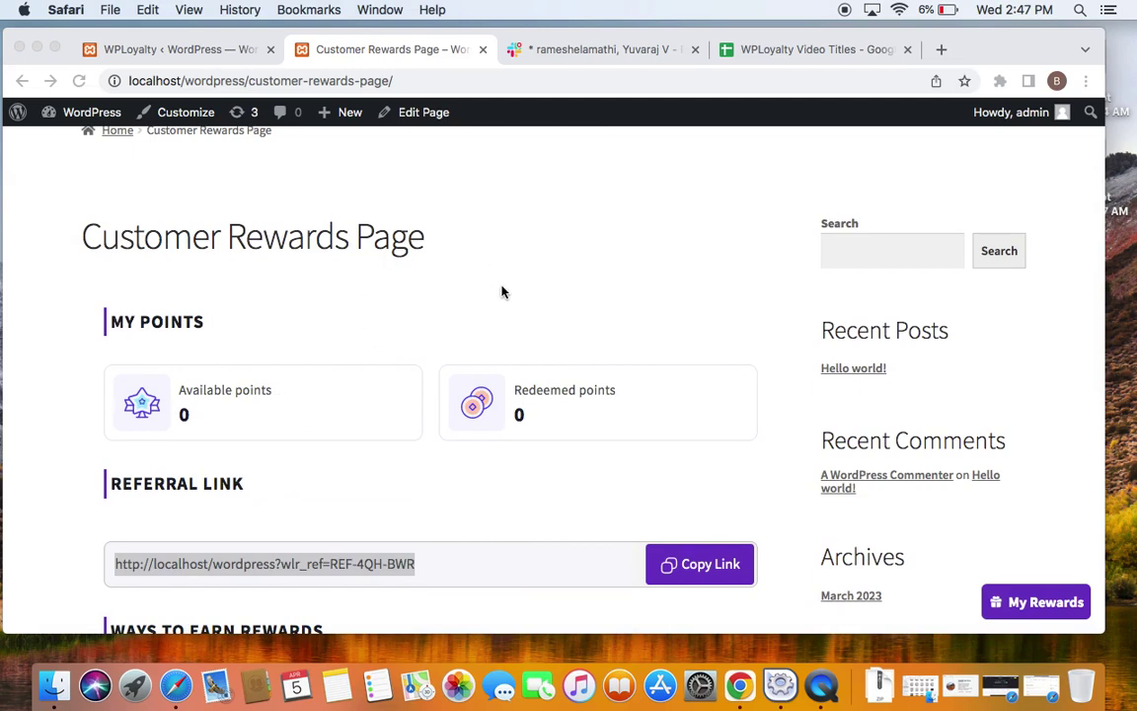
{"action": "right_click", "coordinate": [567, 286]}
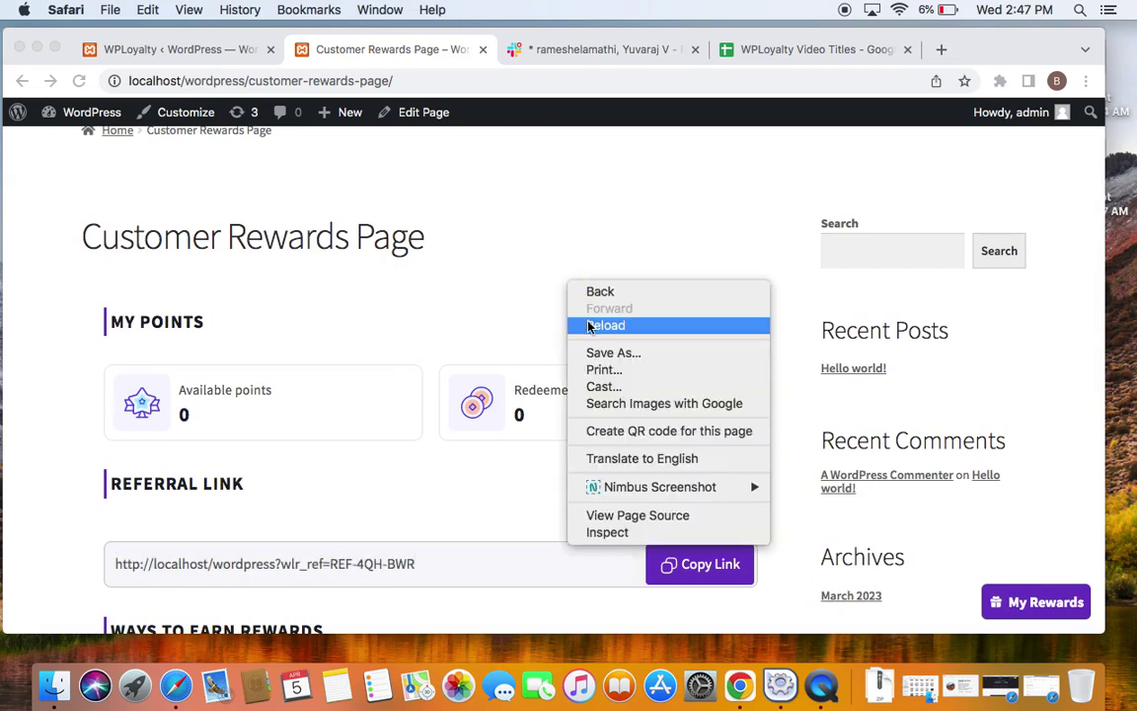
{"action": "left_click", "coordinate": [593, 325]}
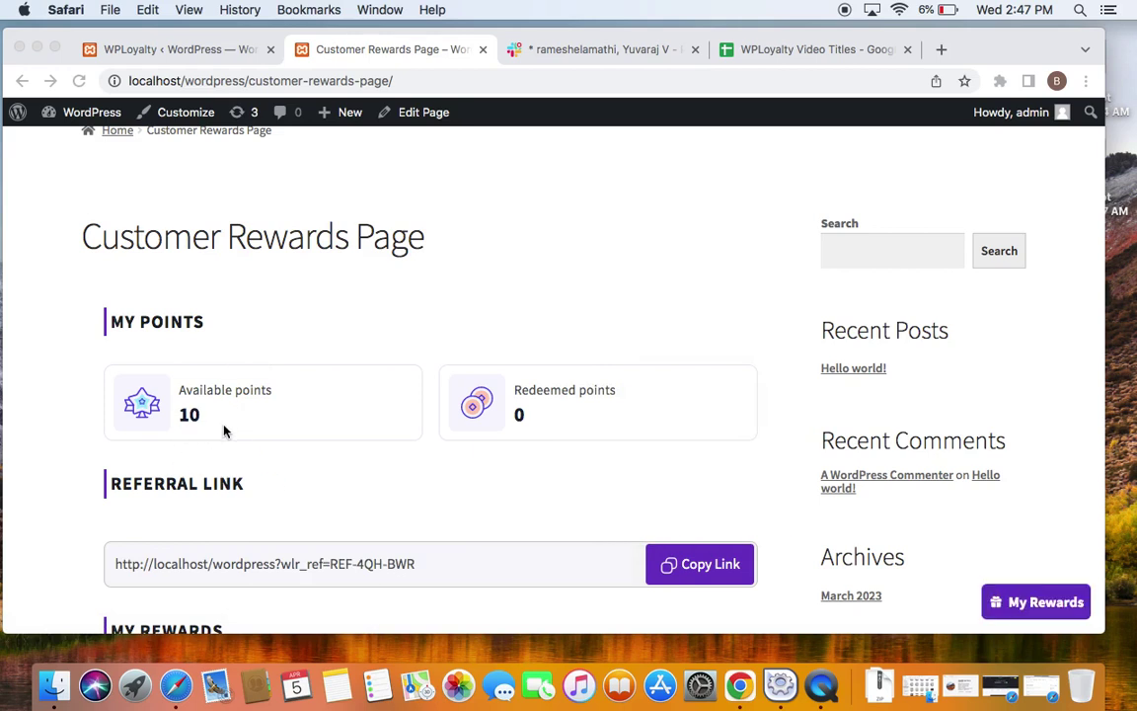
Redeem the available points for the Fixed Discount reward and apply its coupon to the cart
{"action": "scroll", "coordinate": [266, 456], "scroll_direction": "down", "scroll_amount": 1}
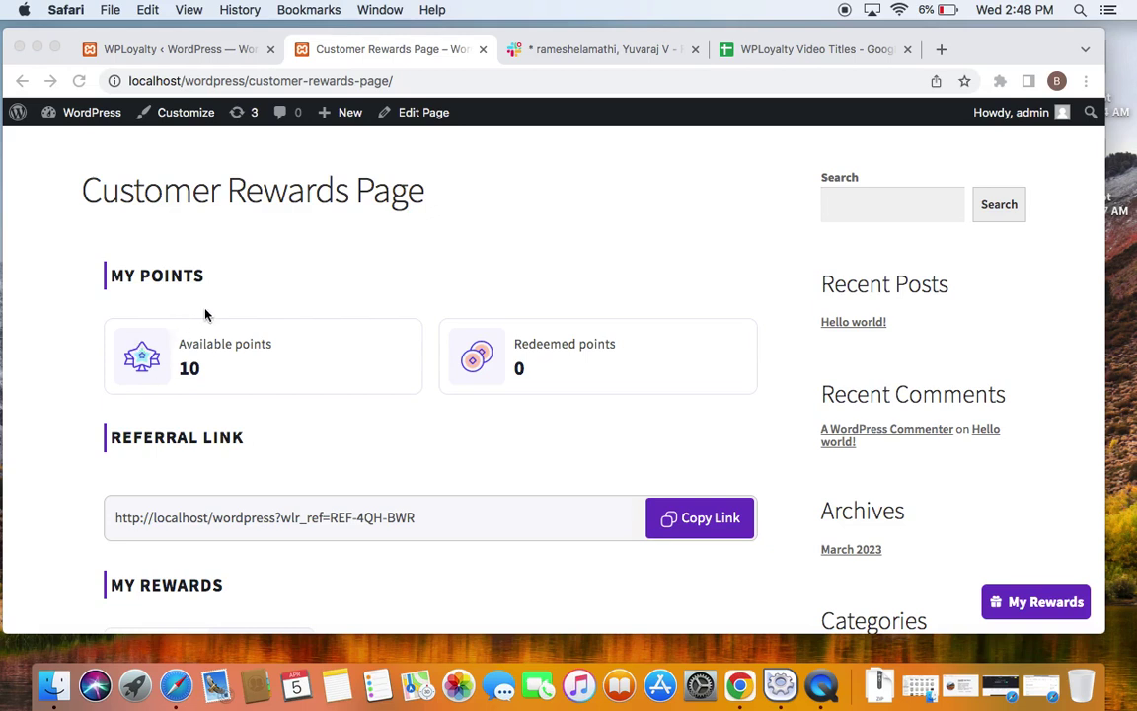
{"action": "scroll", "coordinate": [360, 343], "scroll_direction": "down", "scroll_amount": 3}
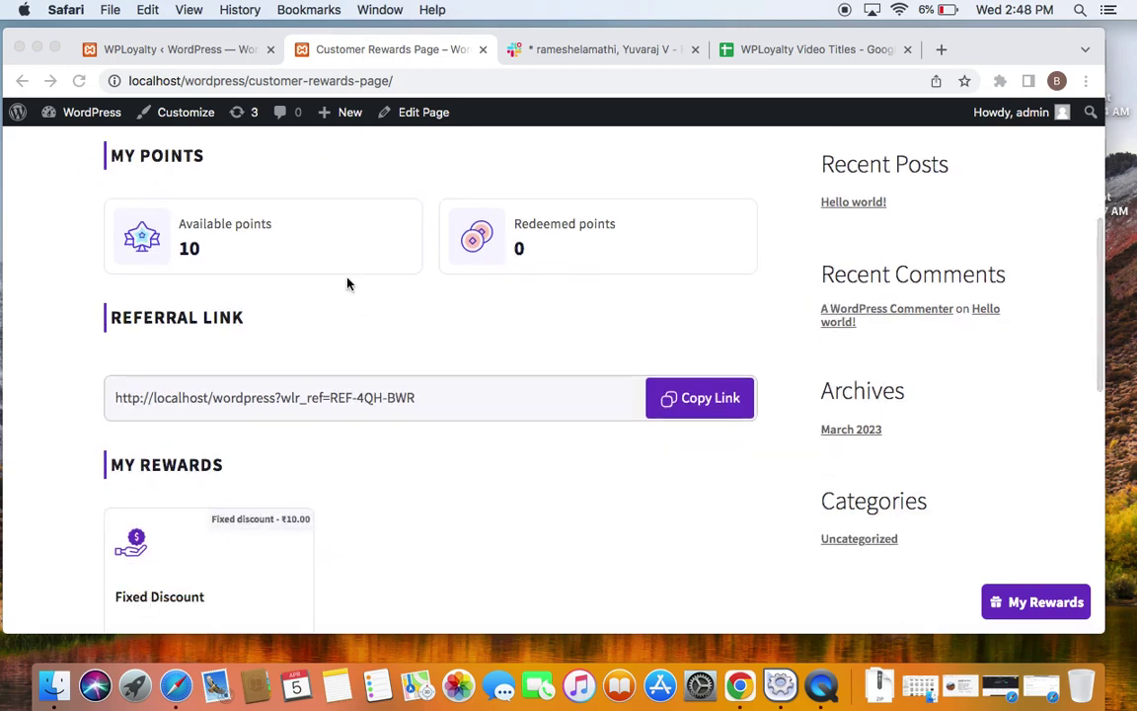
{"action": "scroll", "coordinate": [363, 419], "scroll_direction": "down", "scroll_amount": 1}
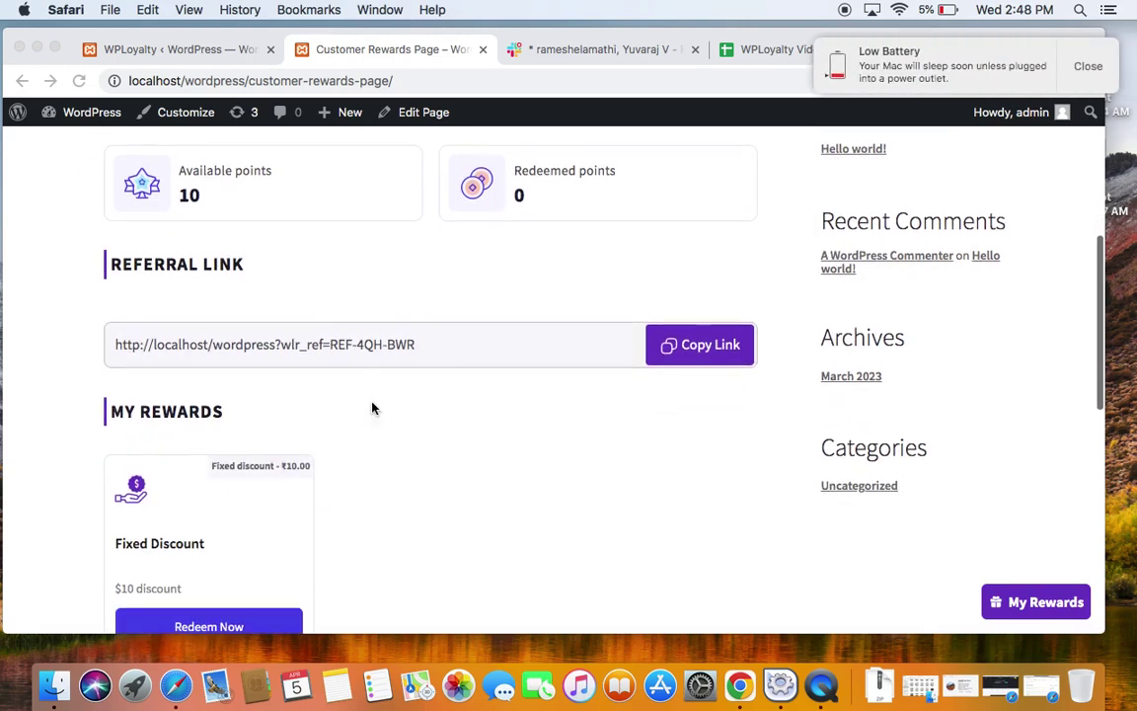
{"action": "left_click", "coordinate": [1086, 66]}
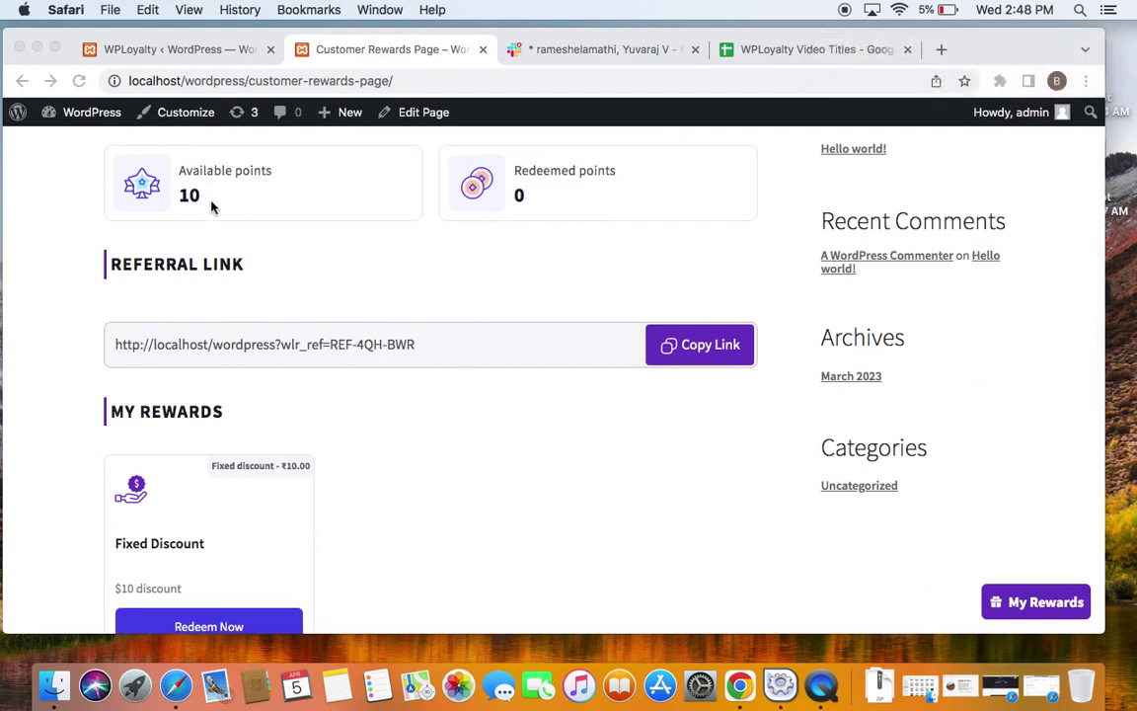
{"action": "scroll", "coordinate": [385, 274], "scroll_direction": "down", "scroll_amount": 1}
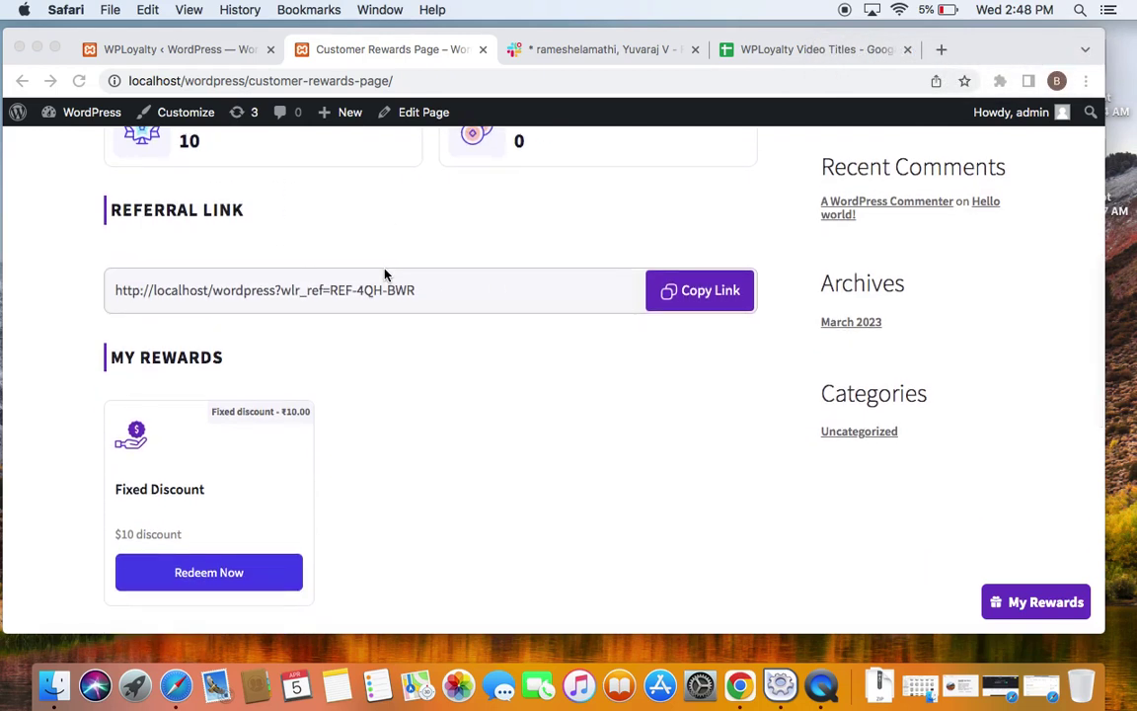
{"action": "left_click", "coordinate": [260, 573]}
{"action": "left_click", "coordinate": [258, 574]}
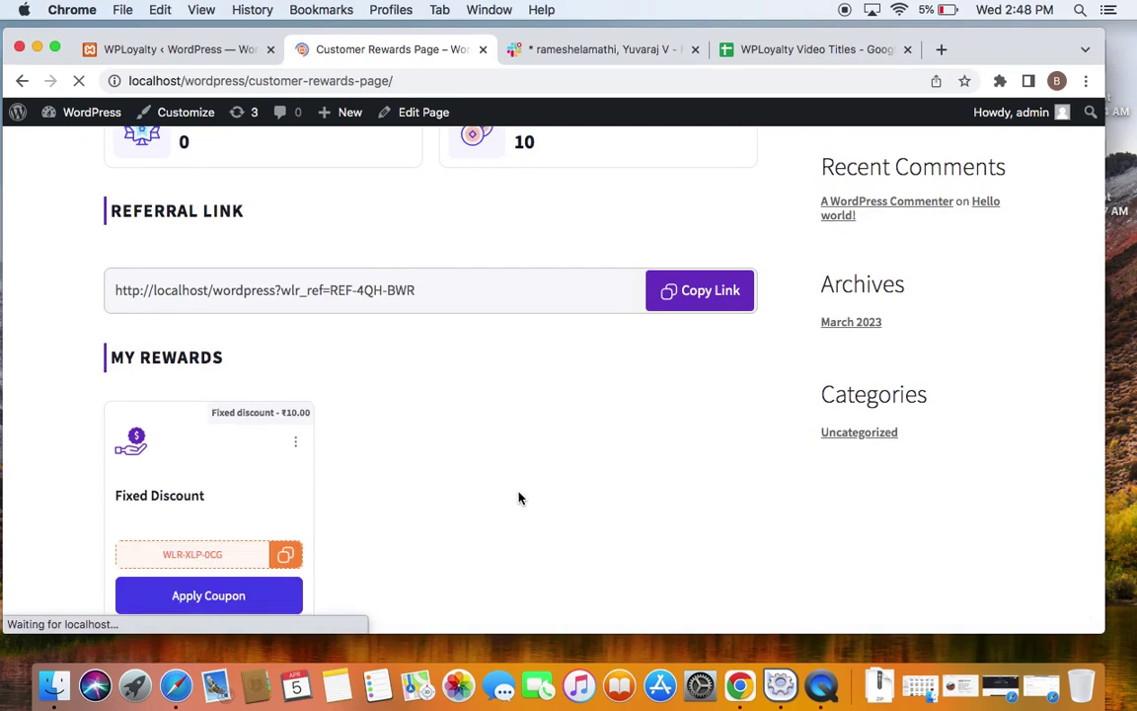
{"action": "left_click", "coordinate": [245, 597]}
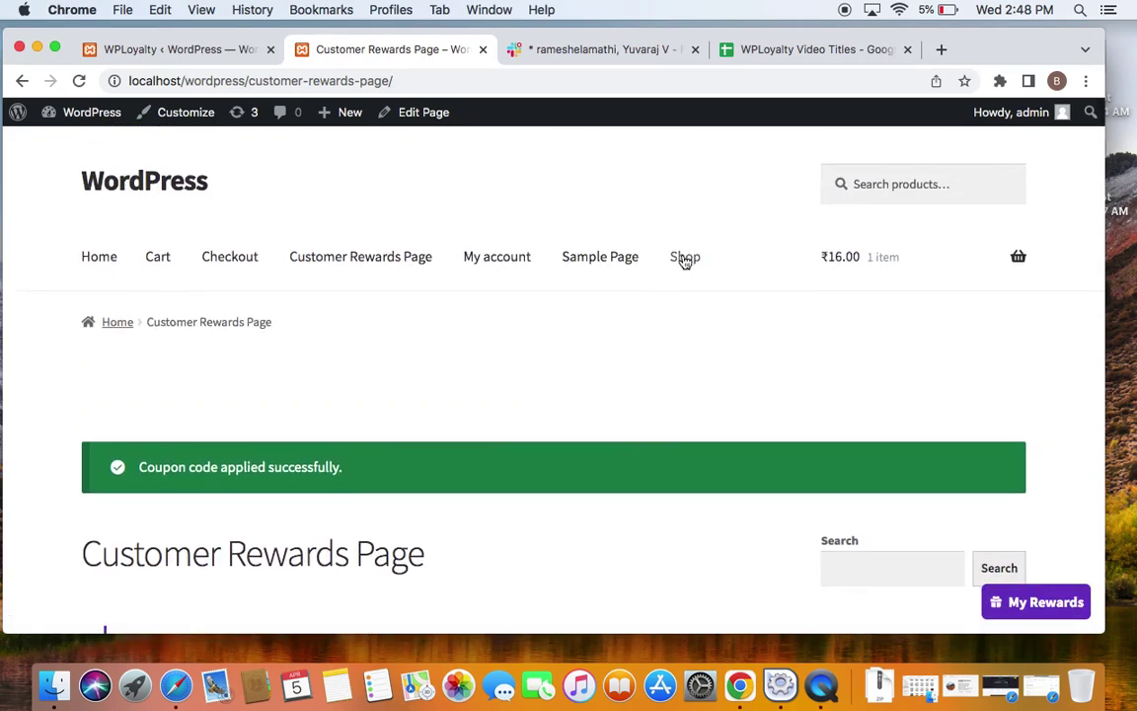
Go to the Shop page and open the Shirt product's options
{"action": "left_click", "coordinate": [682, 258]}
{"action": "scroll", "coordinate": [517, 369], "scroll_direction": "down", "scroll_amount": 10}
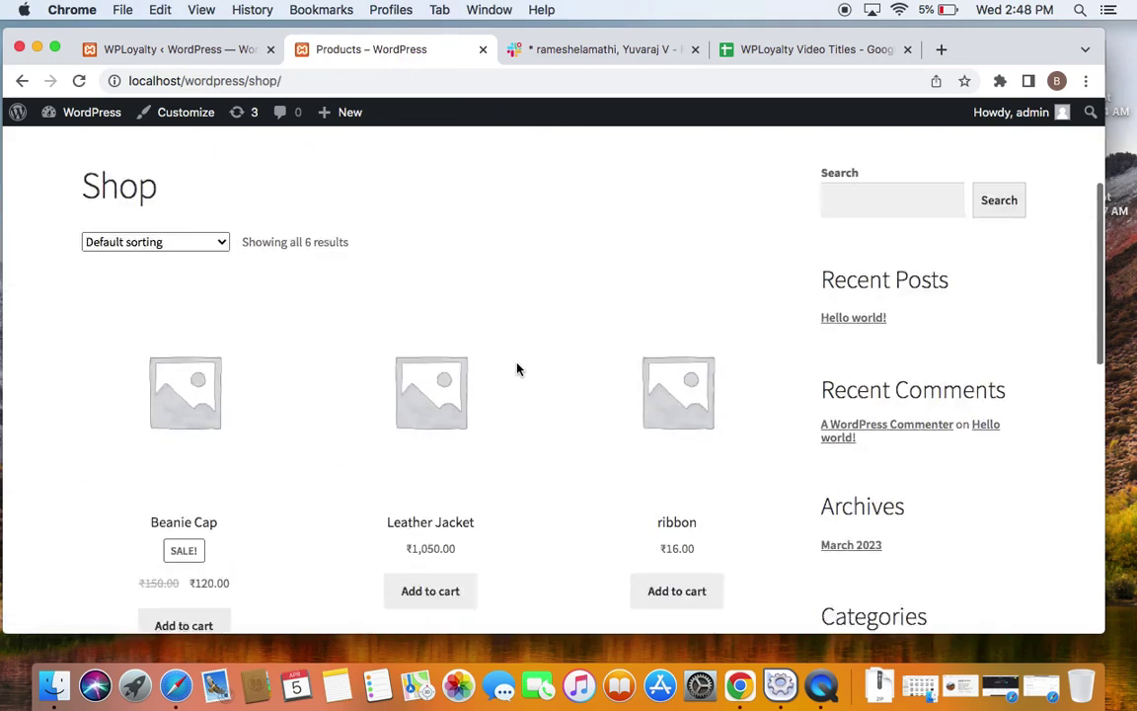
{"action": "scroll", "coordinate": [517, 369], "scroll_direction": "down", "scroll_amount": 3}
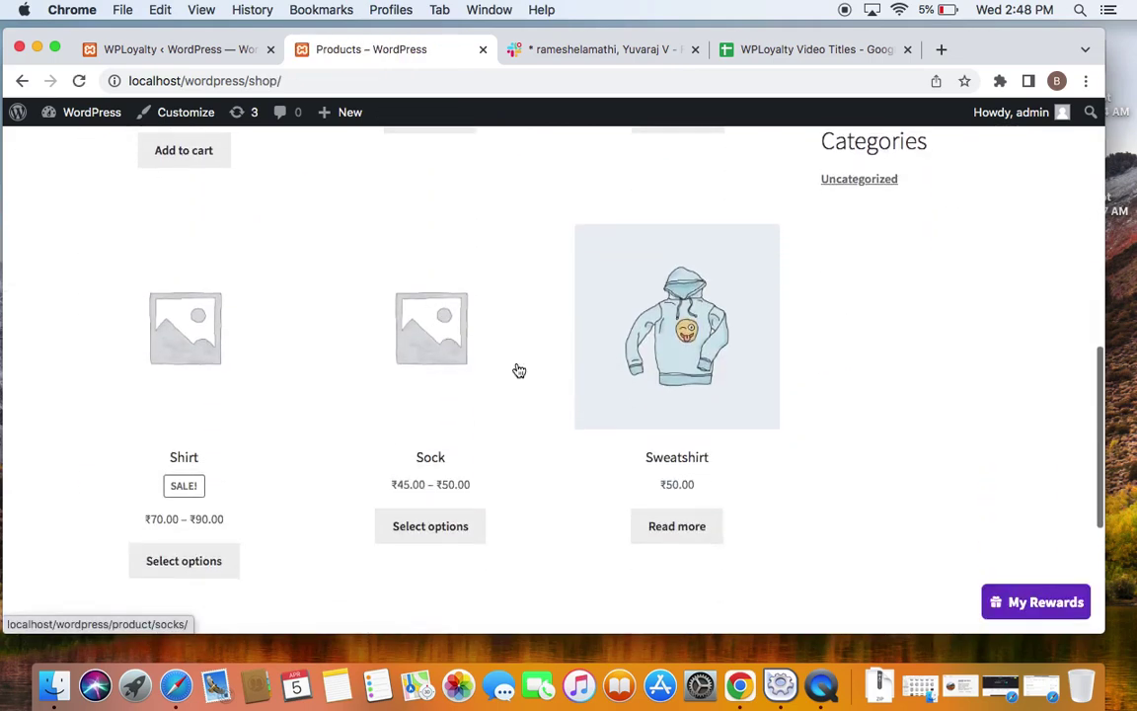
{"action": "left_click", "coordinate": [180, 549]}
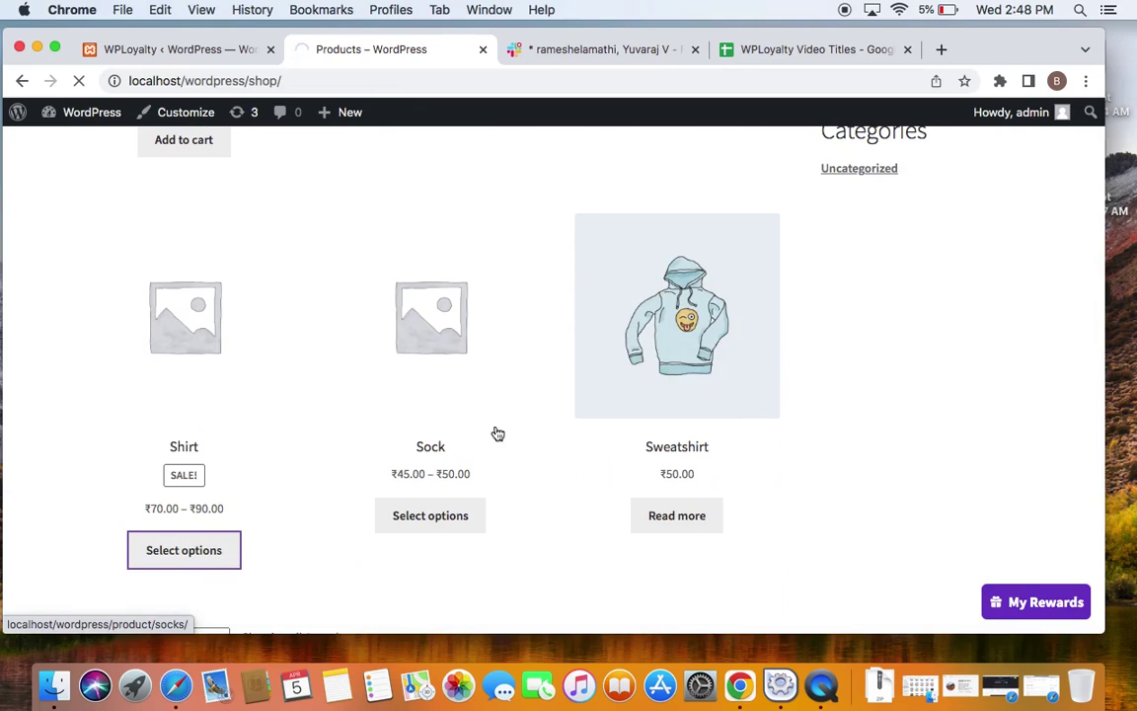
Add one Extra Large Shirt to the cart and review the reward discount in the cart totals
{"action": "scroll", "coordinate": [517, 325], "scroll_direction": "down", "scroll_amount": 5}
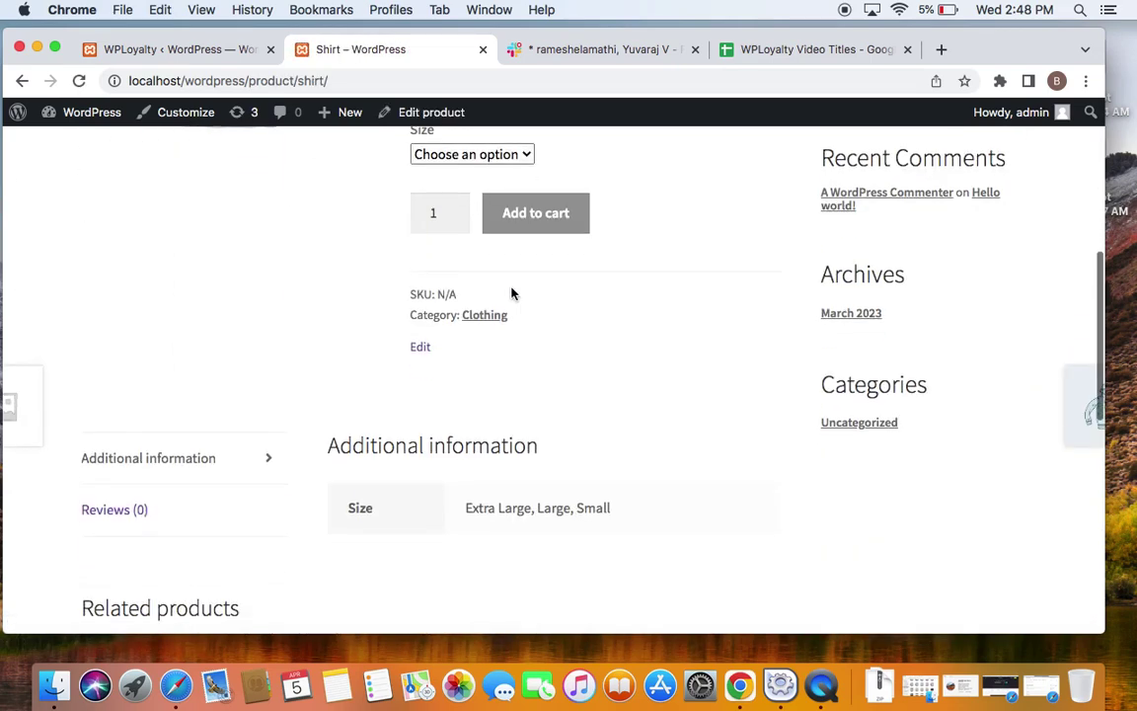
{"action": "left_click", "coordinate": [495, 157]}
{"action": "left_click", "coordinate": [487, 172]}
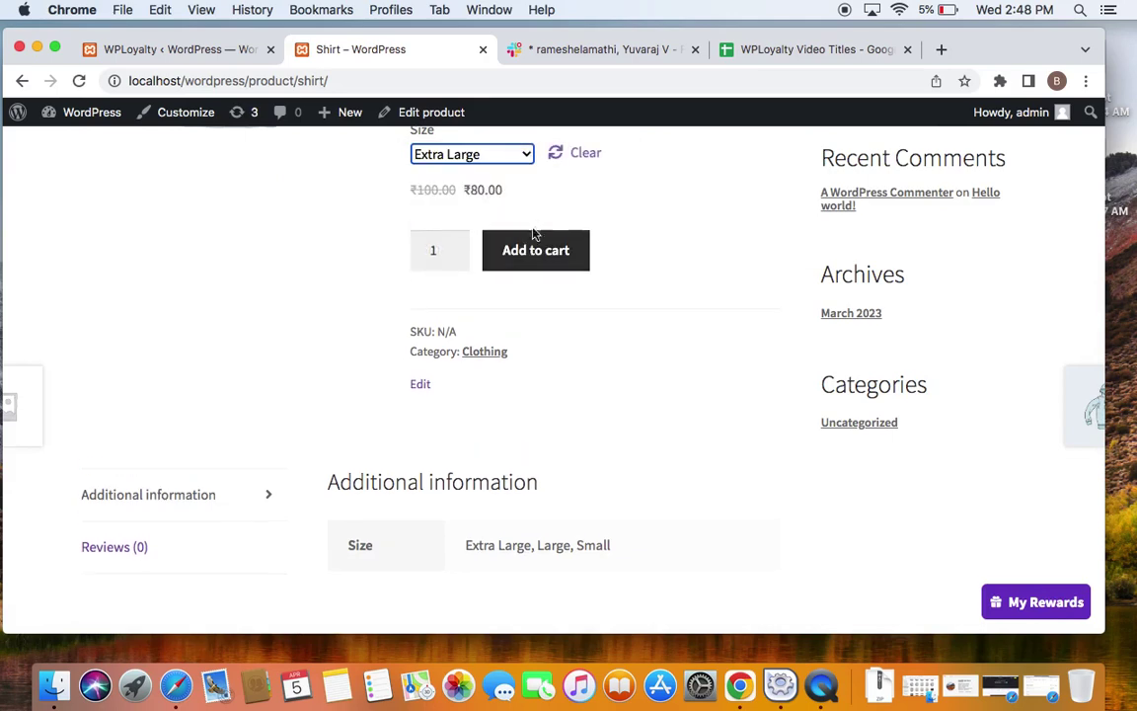
{"action": "left_click", "coordinate": [533, 252]}
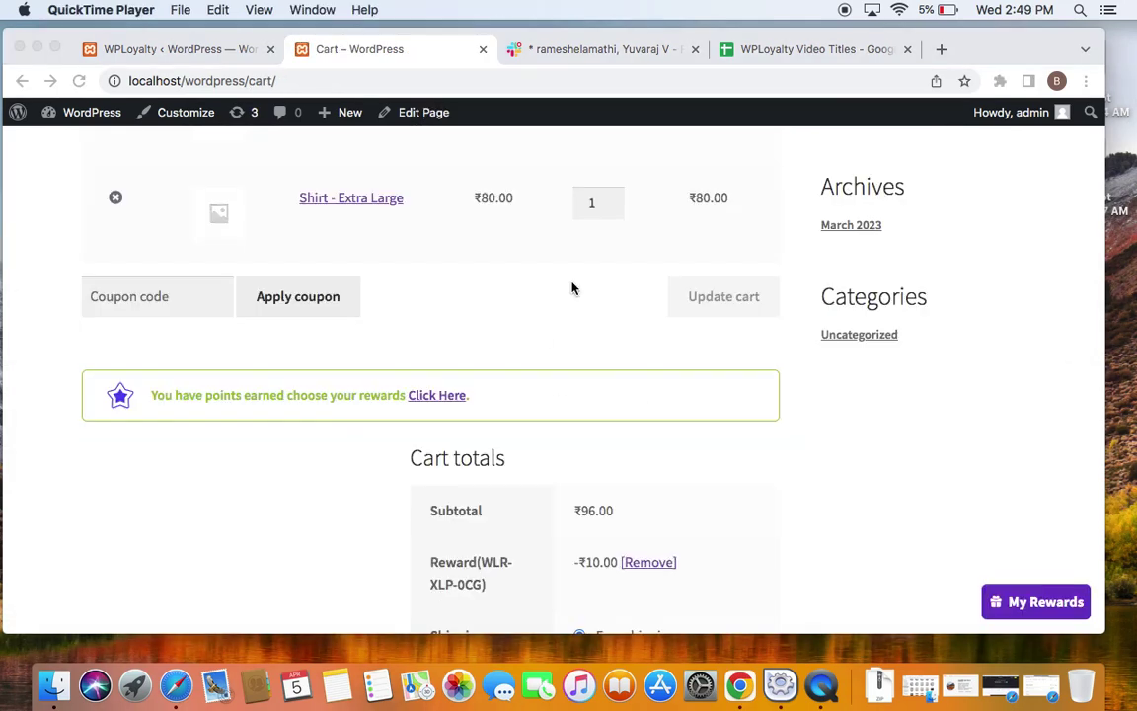
{"action": "scroll", "coordinate": [520, 260], "scroll_direction": "down", "scroll_amount": 3}
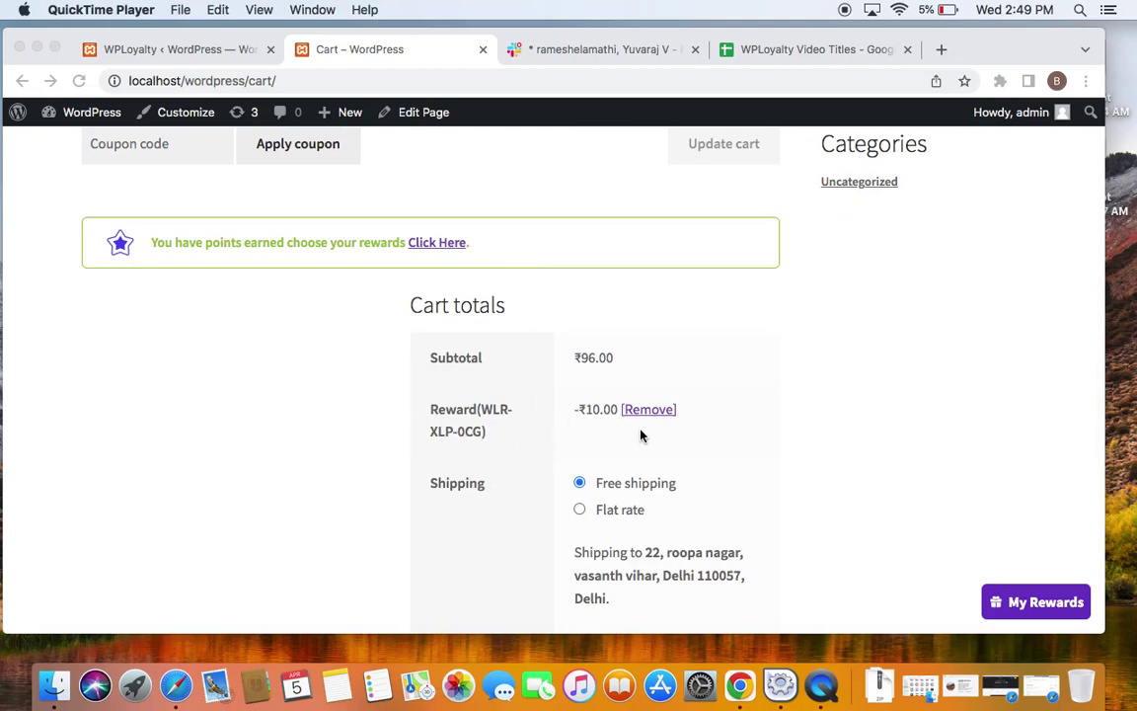
Switch to Safari and open the referred customer's Customer Rewards Page from the order confirmation
{"action": "scroll", "coordinate": [640, 435], "scroll_direction": "down", "scroll_amount": 1}
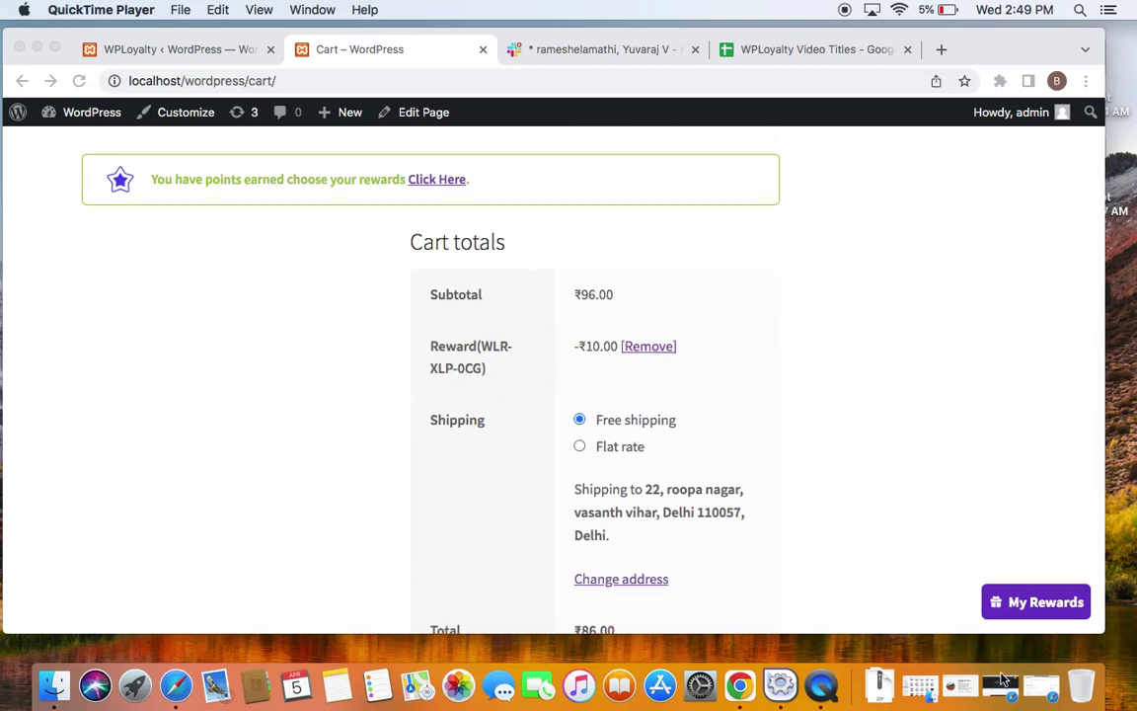
{"action": "left_click", "coordinate": [1046, 698]}
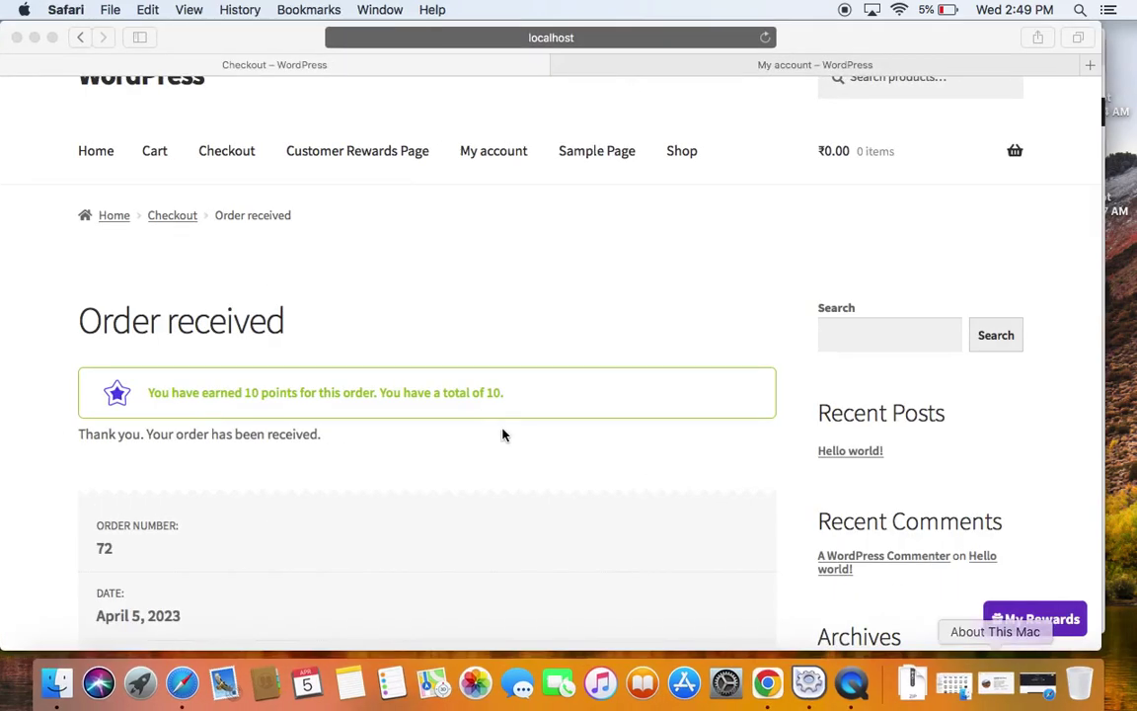
{"action": "scroll", "coordinate": [491, 428], "scroll_direction": "down", "scroll_amount": 1}
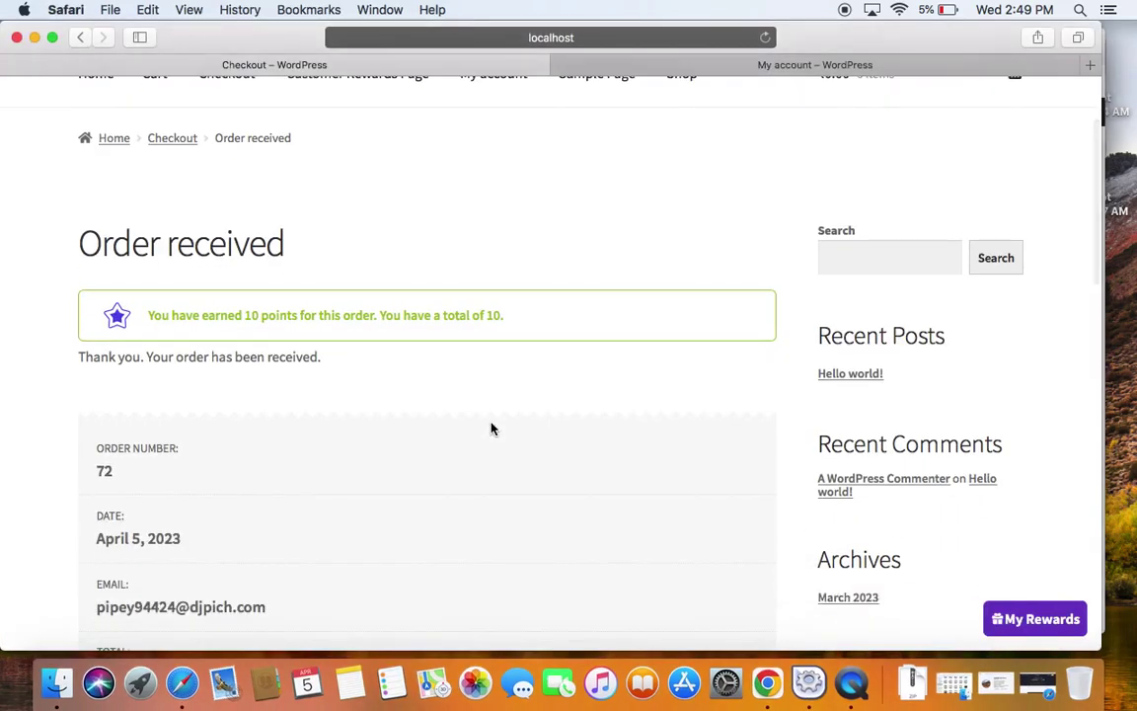
{"action": "scroll", "coordinate": [419, 307], "scroll_direction": "up", "scroll_amount": 2}
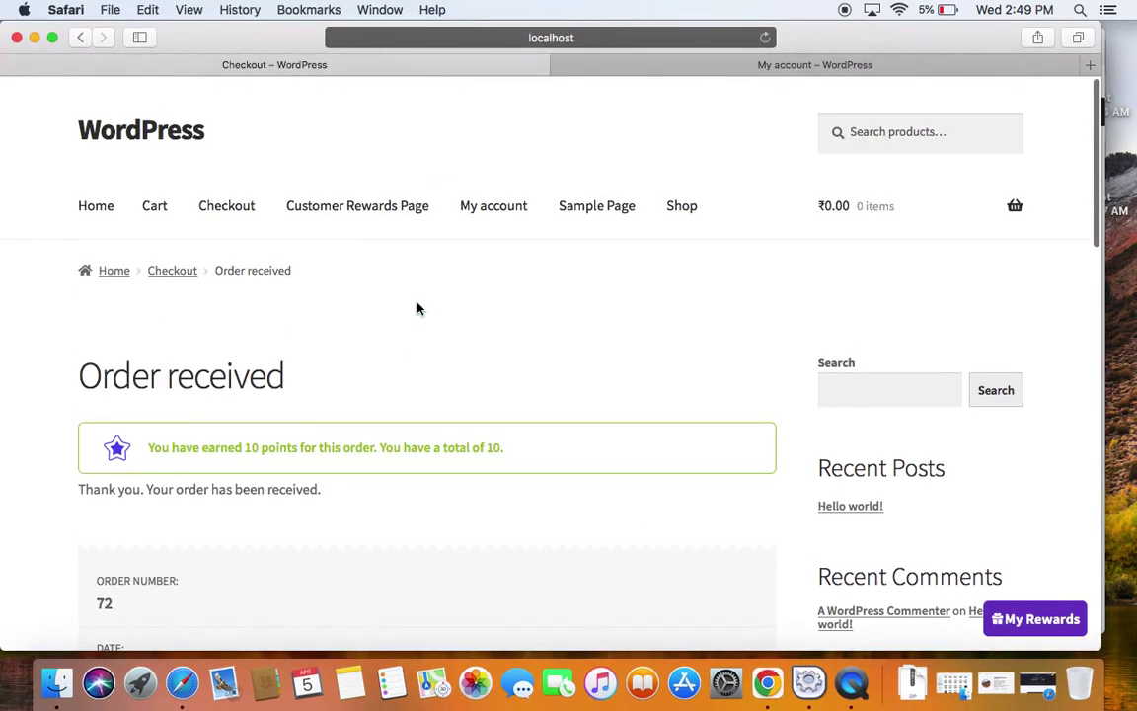
{"action": "left_click", "coordinate": [357, 207]}
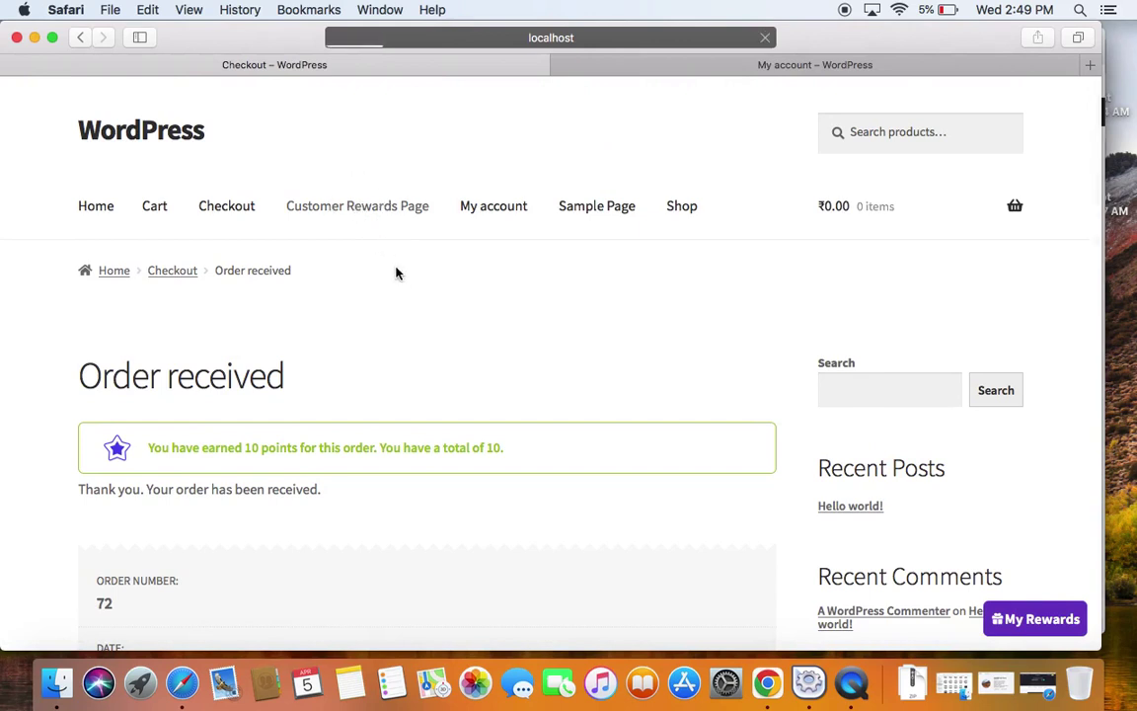
Redeem the referred customer's available points for the Fixed Discount reward
{"action": "scroll", "coordinate": [472, 369], "scroll_direction": "down", "scroll_amount": 5}
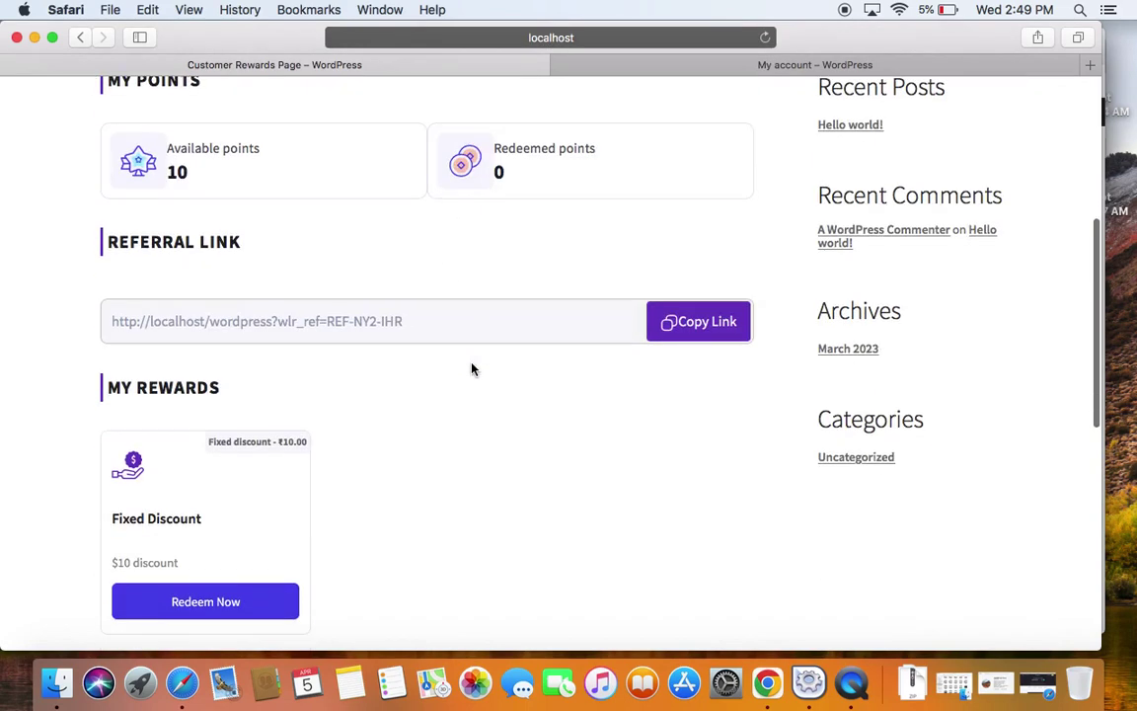
{"action": "scroll", "coordinate": [254, 436], "scroll_direction": "down", "scroll_amount": 3}
{"action": "left_click", "coordinate": [214, 462]}
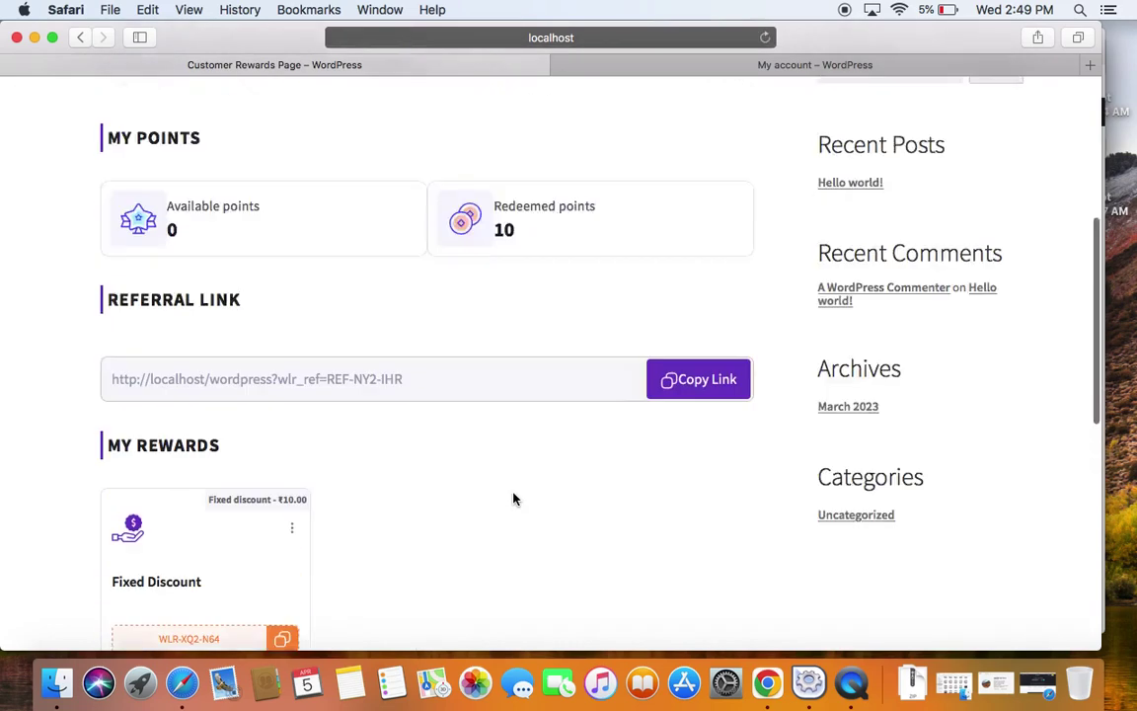
Go to the store's Shop page from the referred customer's rewards page
{"action": "scroll", "coordinate": [513, 499], "scroll_direction": "up", "scroll_amount": 5}
{"action": "left_click", "coordinate": [677, 205]}
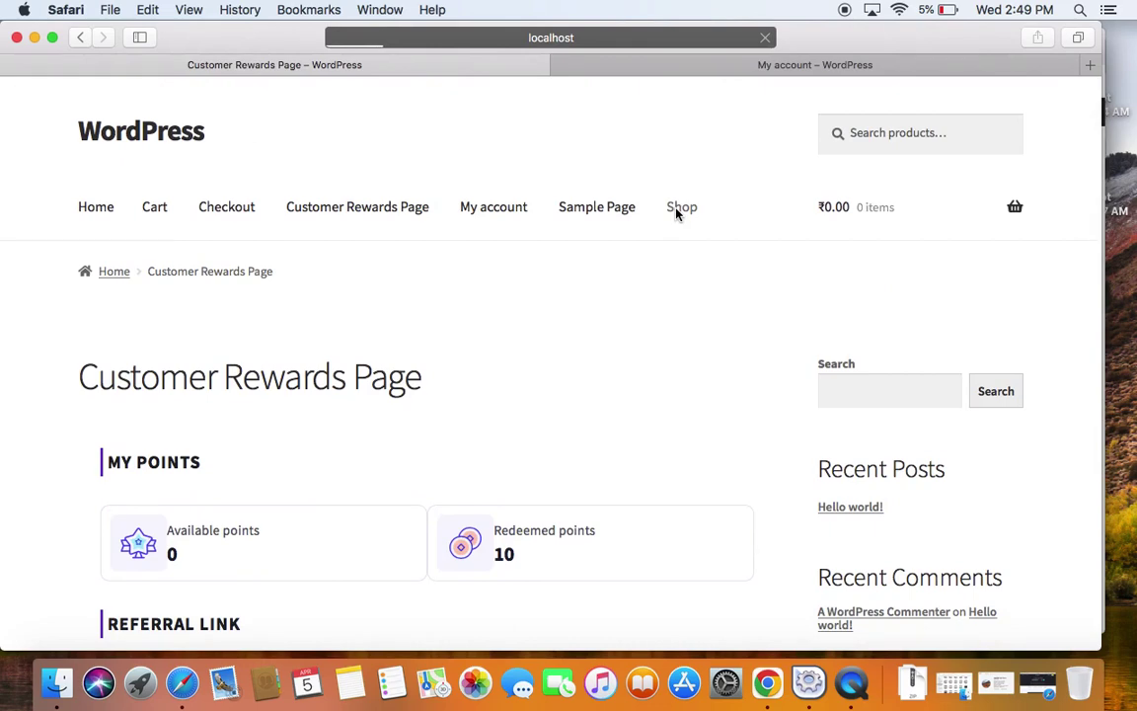
{"action": "left_click", "coordinate": [688, 208]}
{"action": "scroll", "coordinate": [473, 254], "scroll_direction": "down", "scroll_amount": 3}
{"action": "scroll", "coordinate": [472, 254], "scroll_direction": "up", "scroll_amount": 3}
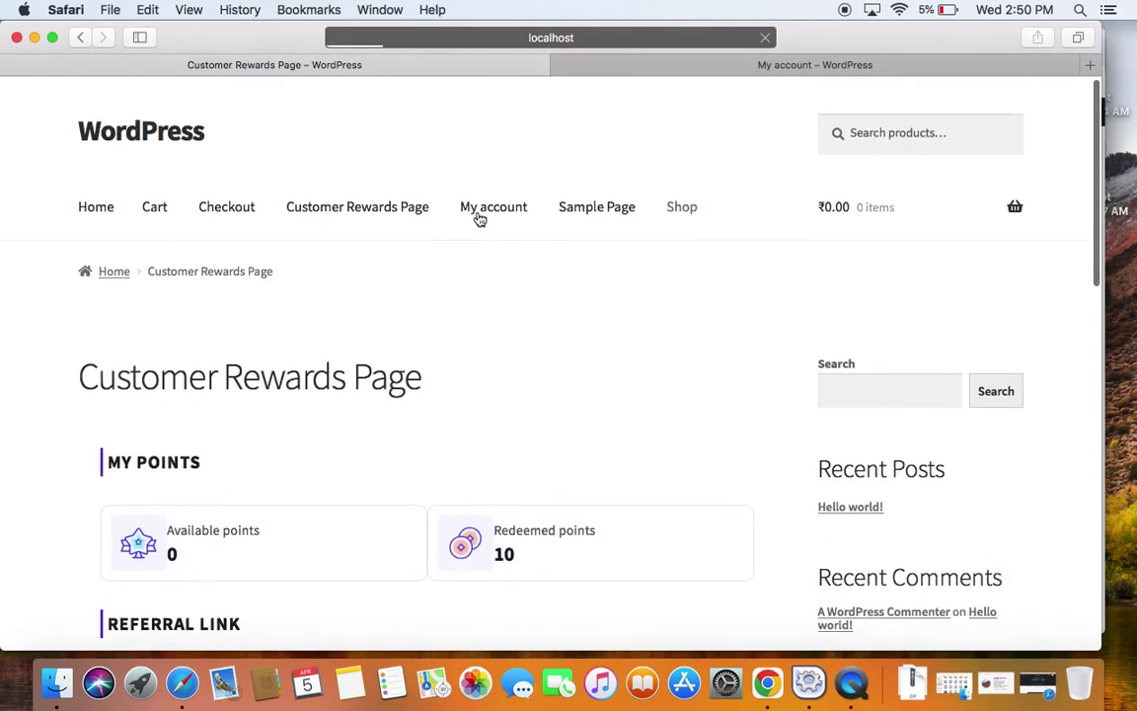
Add one ribbon to the cart and review the reward discount in the referred customer's cart totals
{"action": "scroll", "coordinate": [391, 363], "scroll_direction": "down", "scroll_amount": 5}
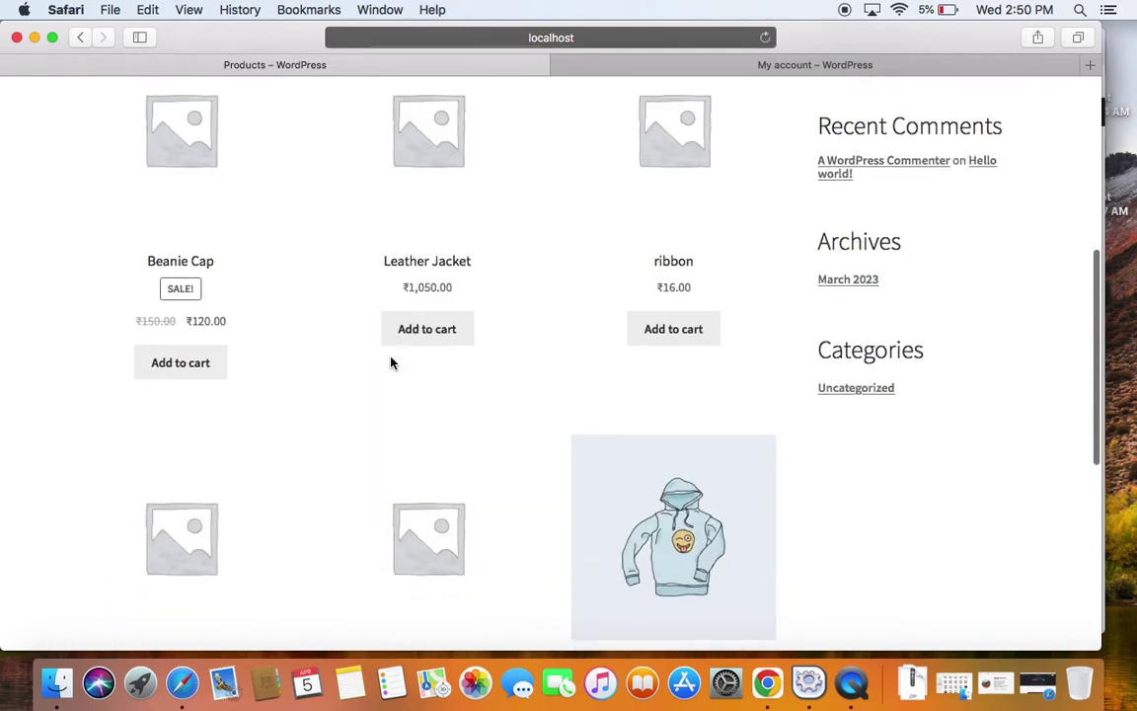
{"action": "scroll", "coordinate": [635, 376], "scroll_direction": "down", "scroll_amount": 2}
{"action": "left_click", "coordinate": [674, 248]}
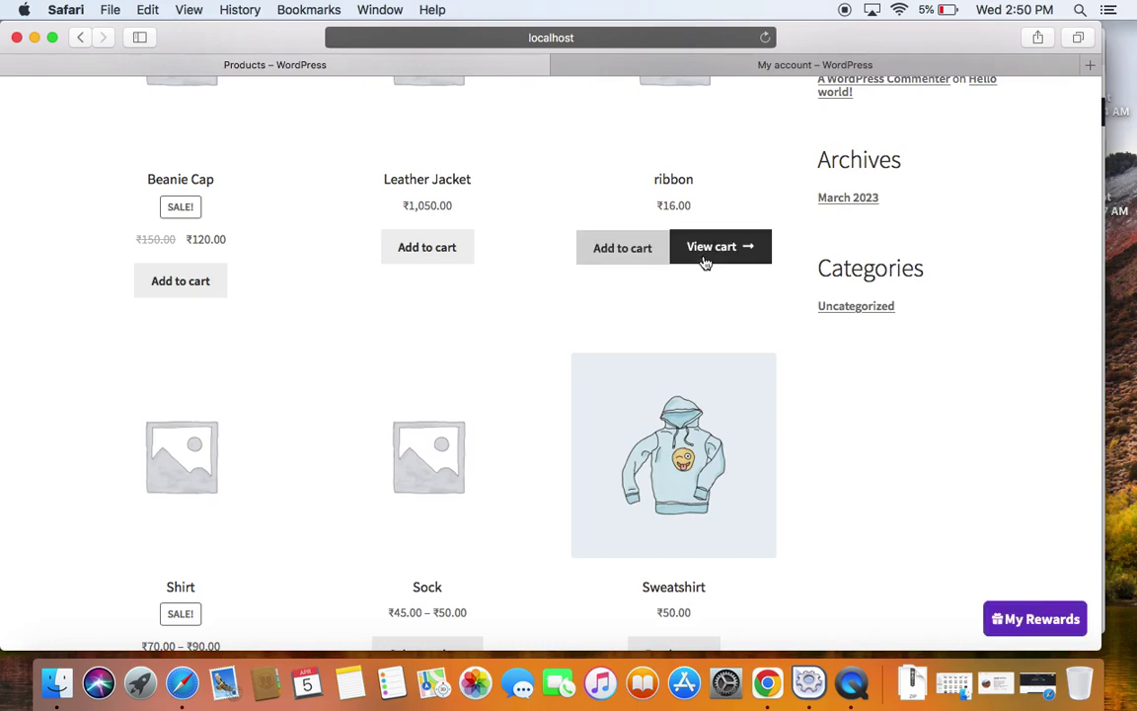
{"action": "left_click", "coordinate": [711, 246]}
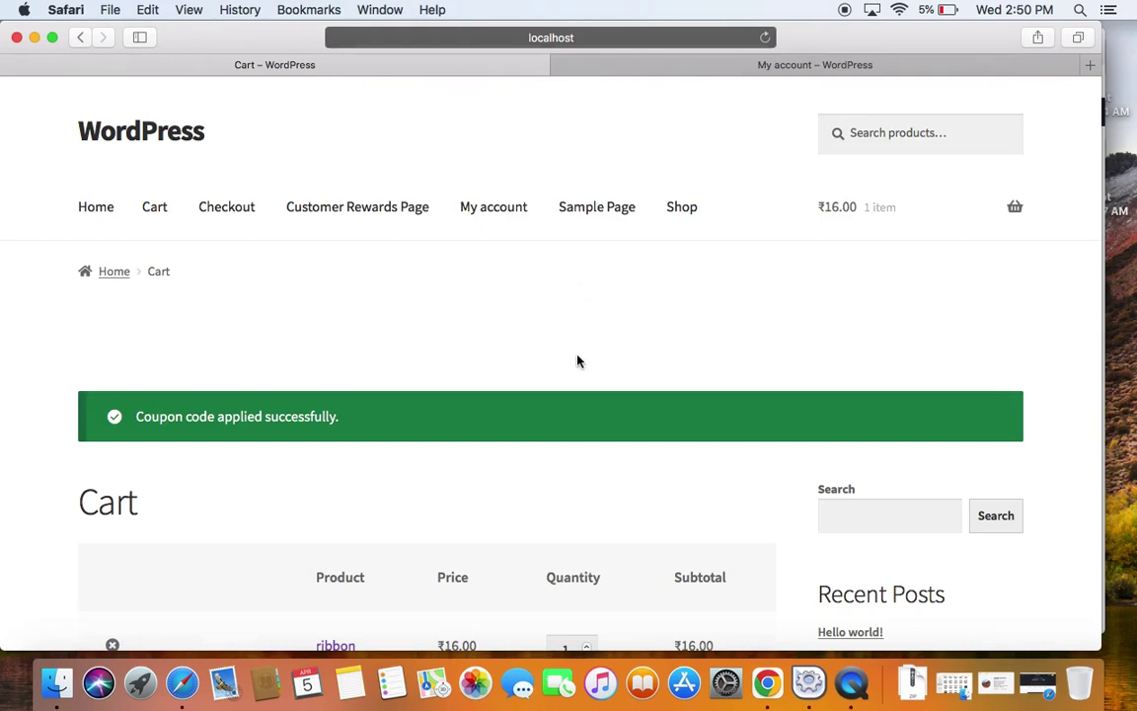
{"action": "scroll", "coordinate": [577, 361], "scroll_direction": "down", "scroll_amount": 10}
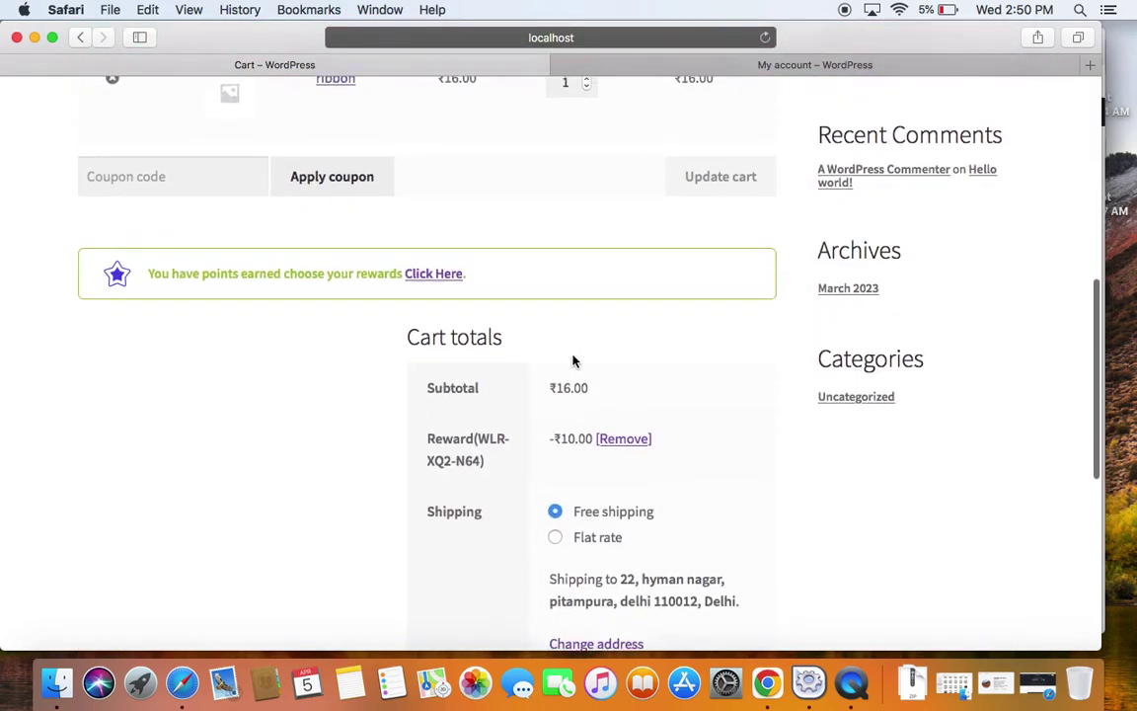
{"action": "scroll", "coordinate": [489, 472], "scroll_direction": "down", "scroll_amount": 2}
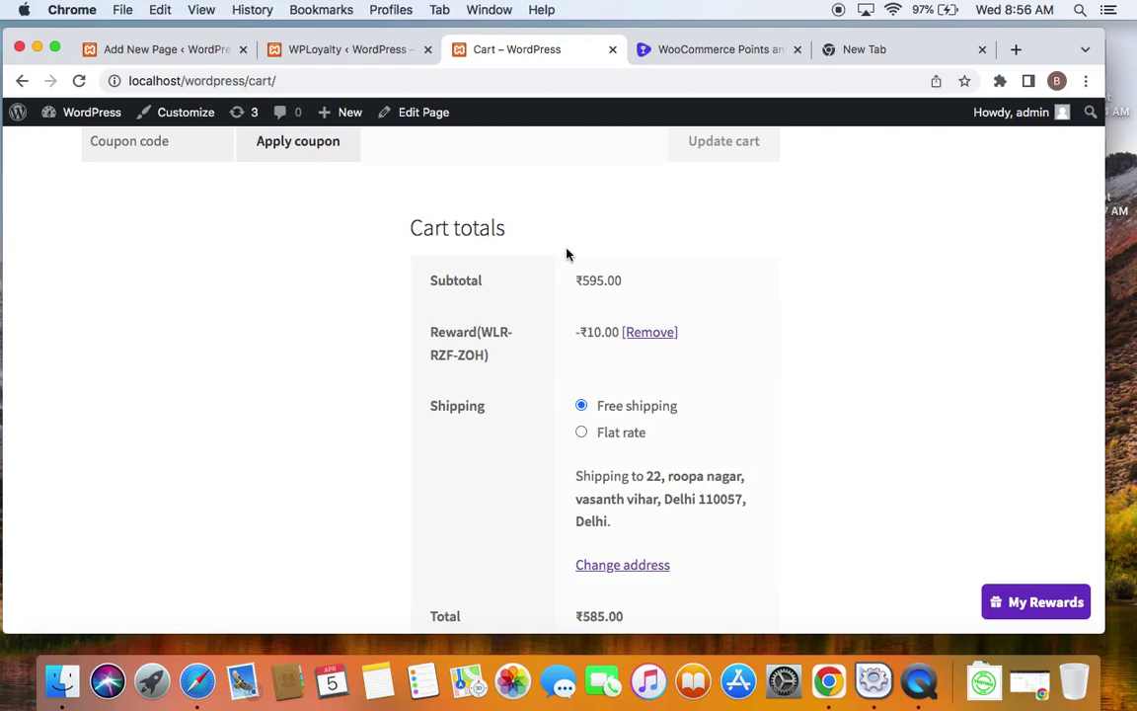
Switch to the WPLoyalty admin in Chrome and open the Emails section of its settings
{"action": "left_click", "coordinate": [344, 51]}
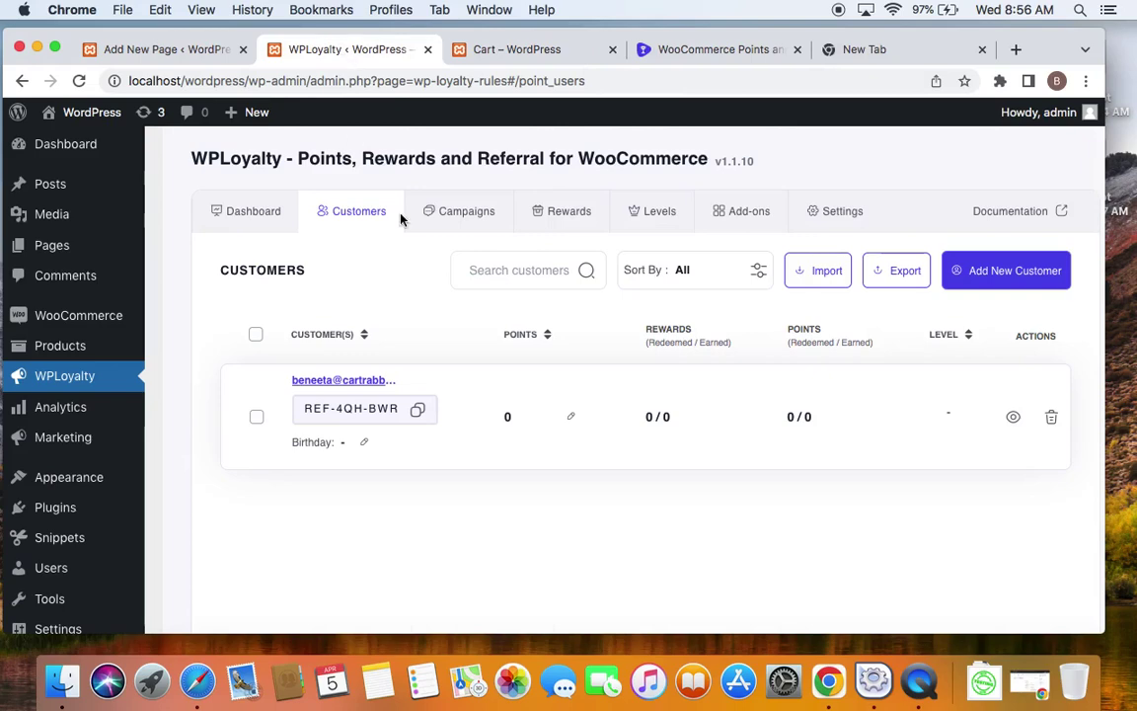
{"action": "left_click", "coordinate": [821, 215]}
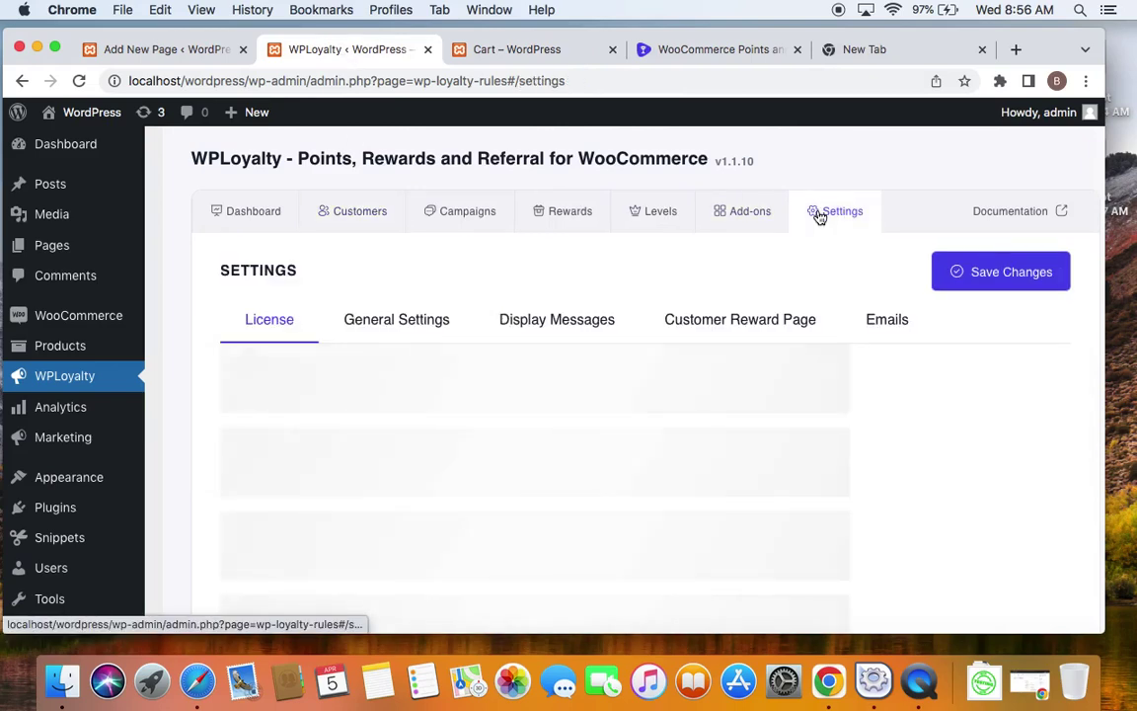
{"action": "left_click", "coordinate": [893, 328]}
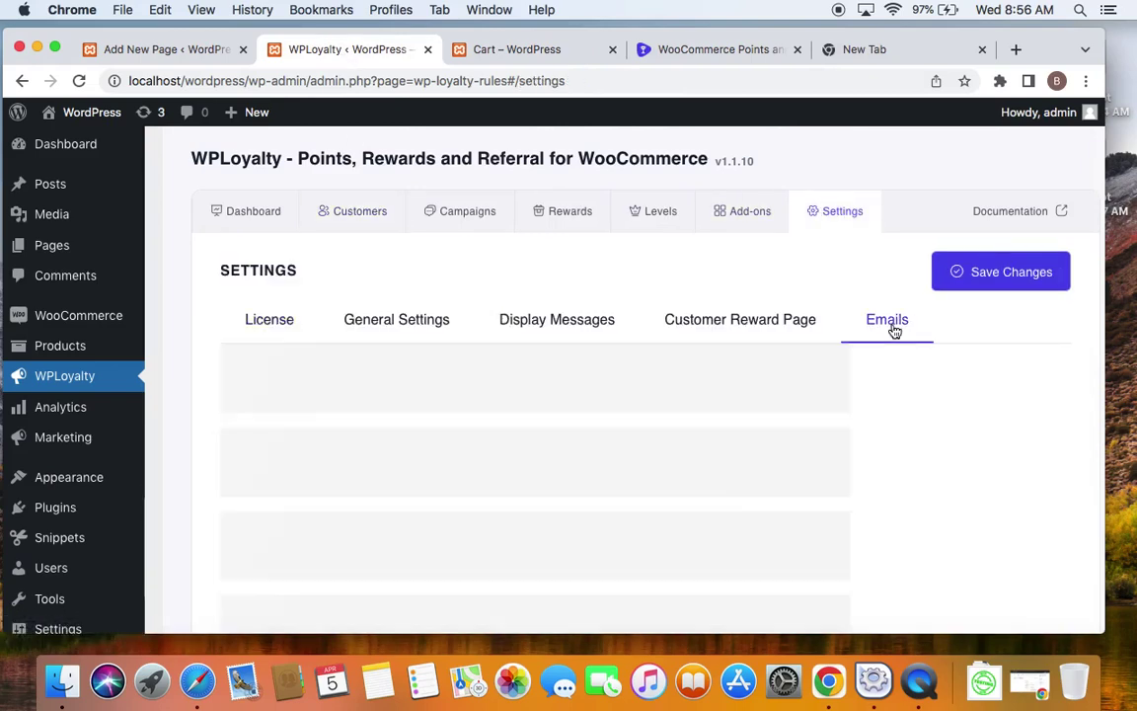
{"action": "scroll", "coordinate": [454, 440], "scroll_direction": "down", "scroll_amount": 3}
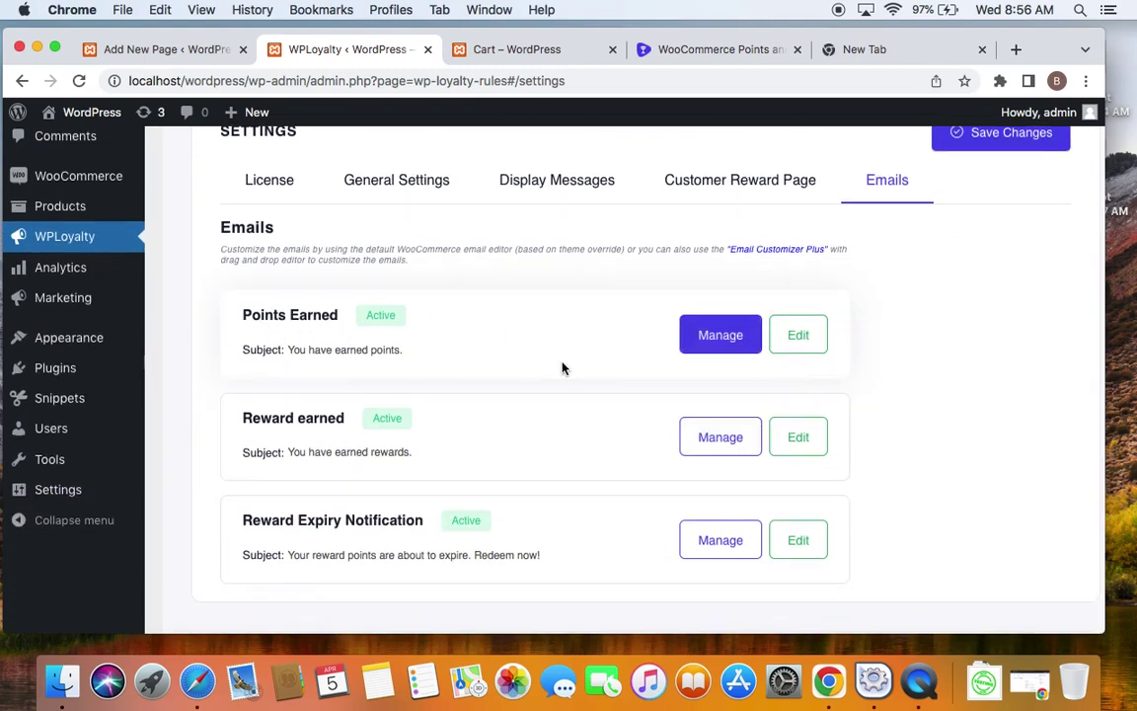
{"action": "scroll", "coordinate": [528, 404], "scroll_direction": "down", "scroll_amount": 2}
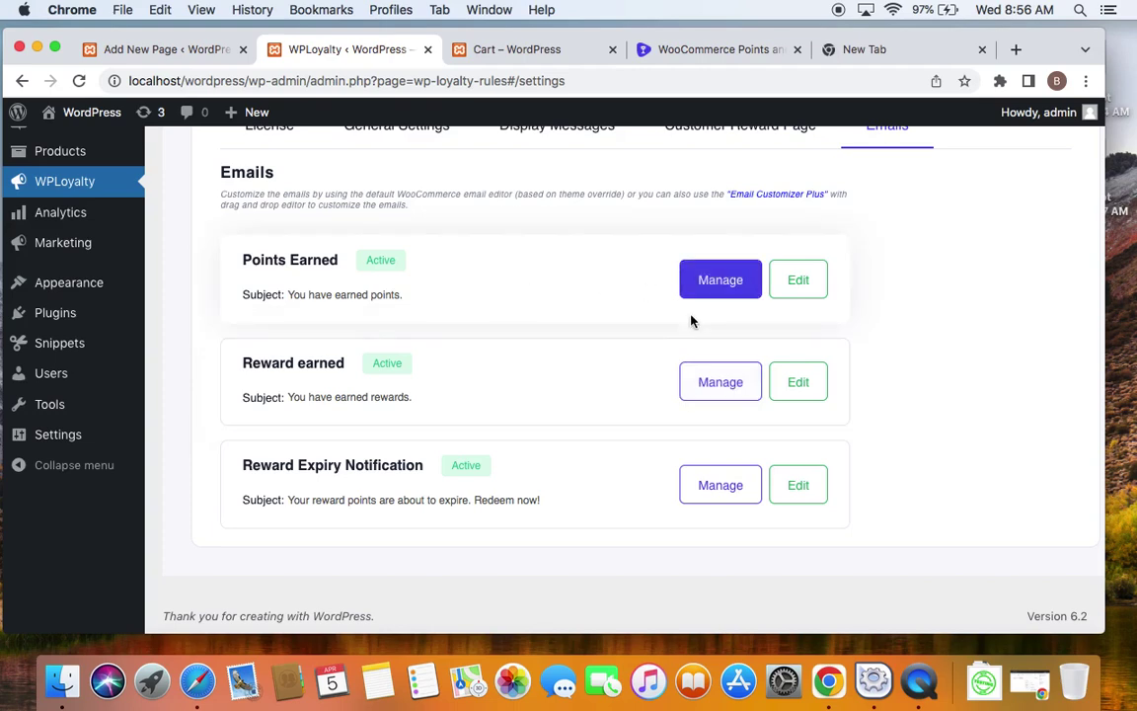
Open the Points Earned email template for editing, check its content and update the template
{"action": "left_click", "coordinate": [801, 284]}
{"action": "scroll", "coordinate": [536, 434], "scroll_direction": "down", "scroll_amount": 2}
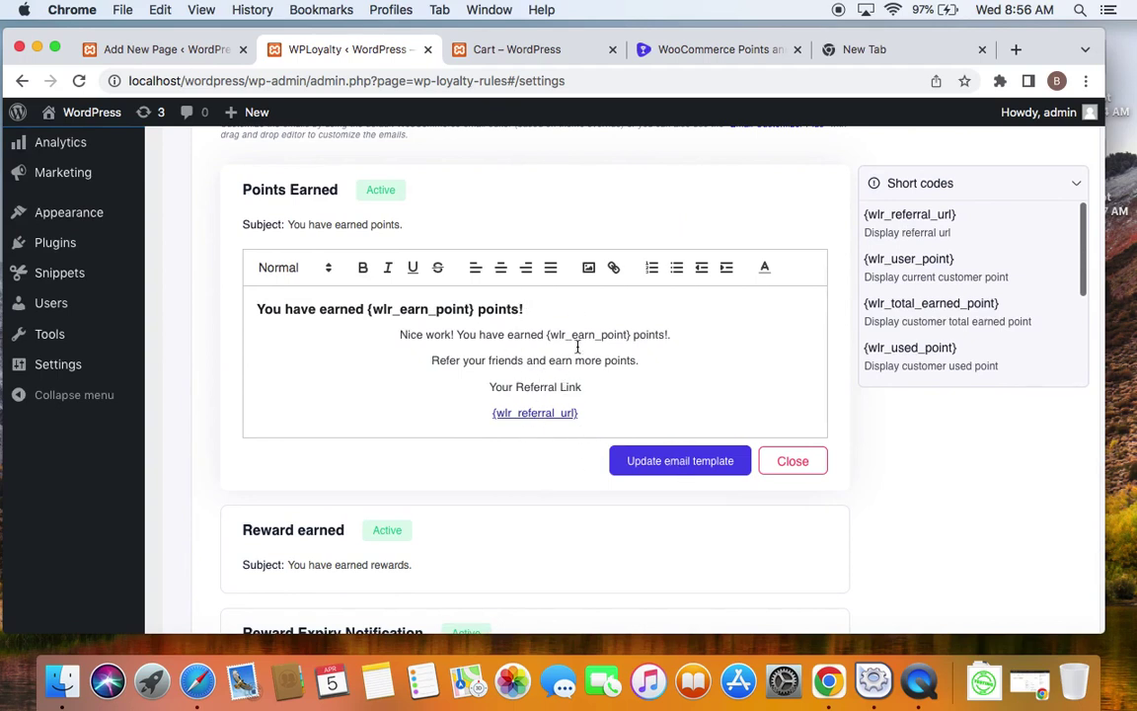
{"action": "left_click", "coordinate": [676, 461]}
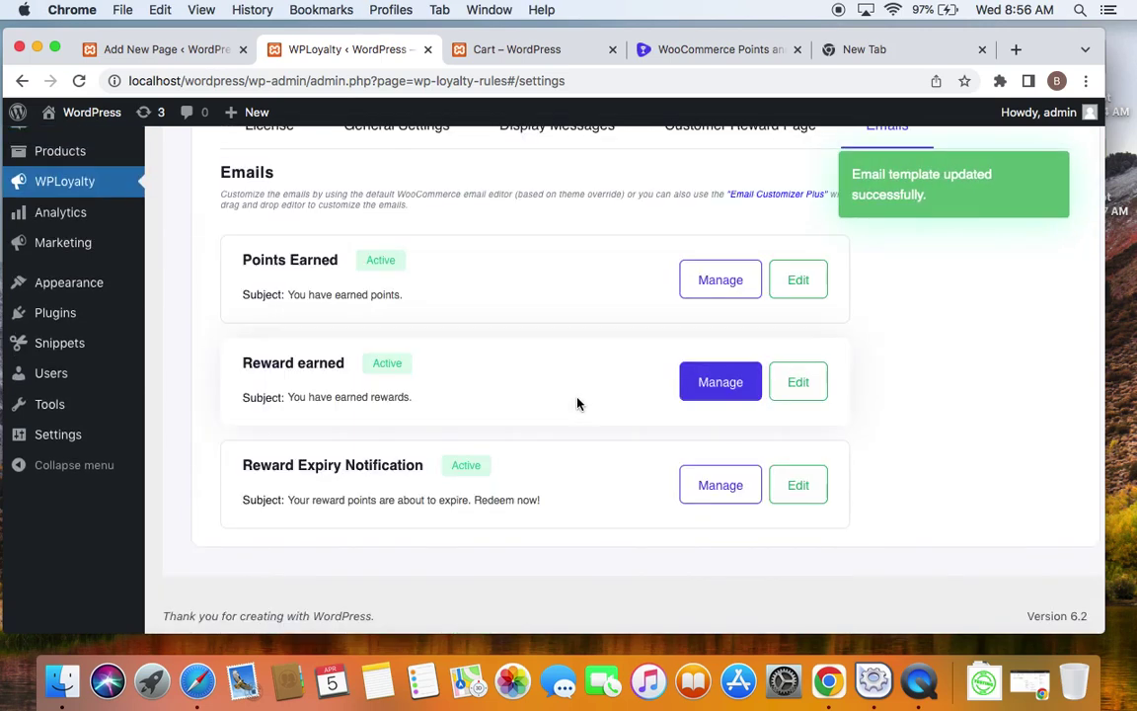
Open the Reward earned email template for editing, check its content and update the template
{"action": "left_click", "coordinate": [788, 394]}
{"action": "scroll", "coordinate": [444, 395], "scroll_direction": "down", "scroll_amount": 2}
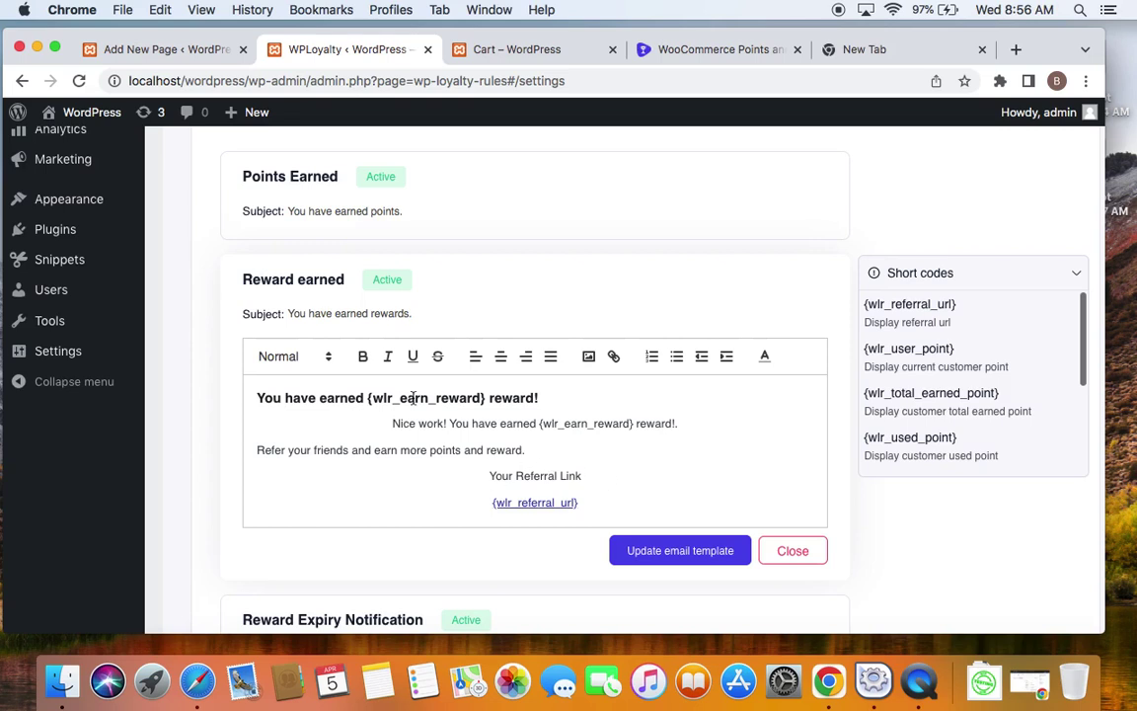
{"action": "left_click", "coordinate": [630, 560]}
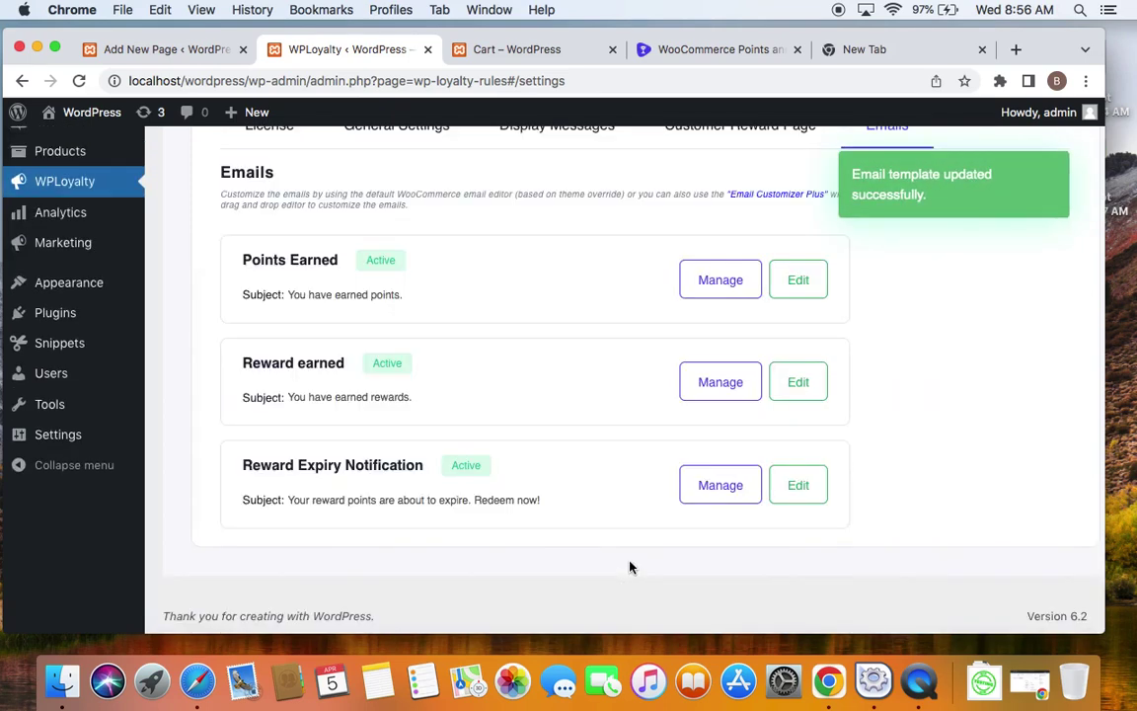
Open the WPLoyalty Customers list and examine each customer's points, rewards and available actions
{"action": "scroll", "coordinate": [556, 381], "scroll_direction": "up", "scroll_amount": 4}
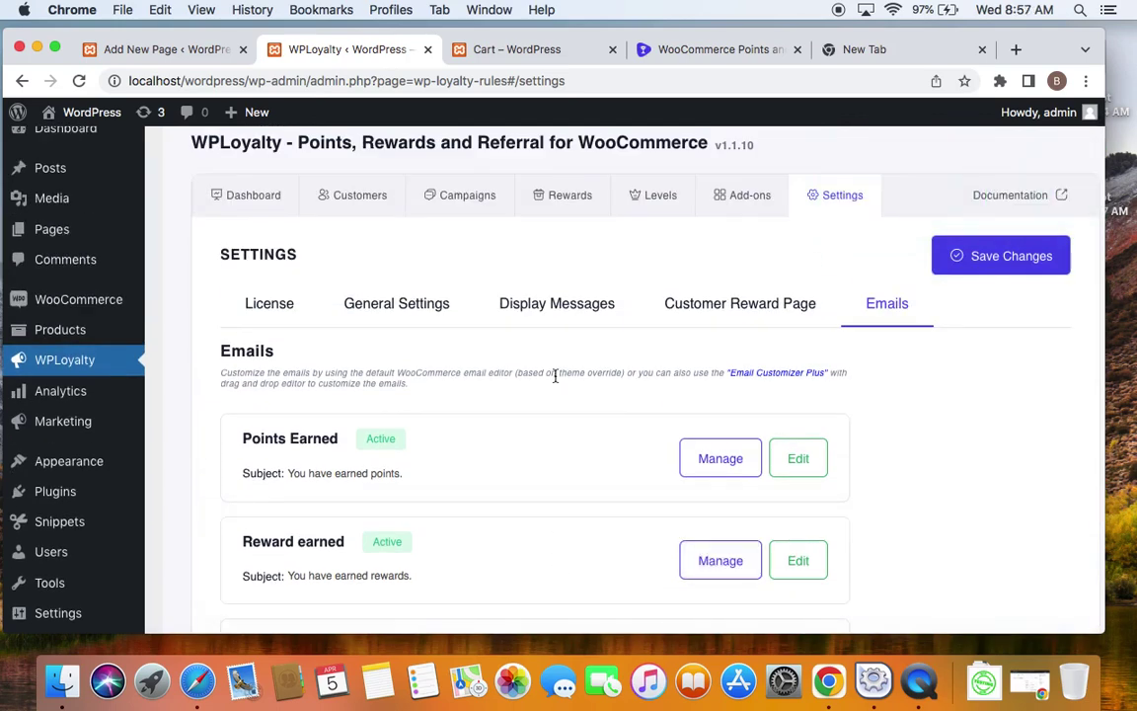
{"action": "left_click", "coordinate": [353, 194]}
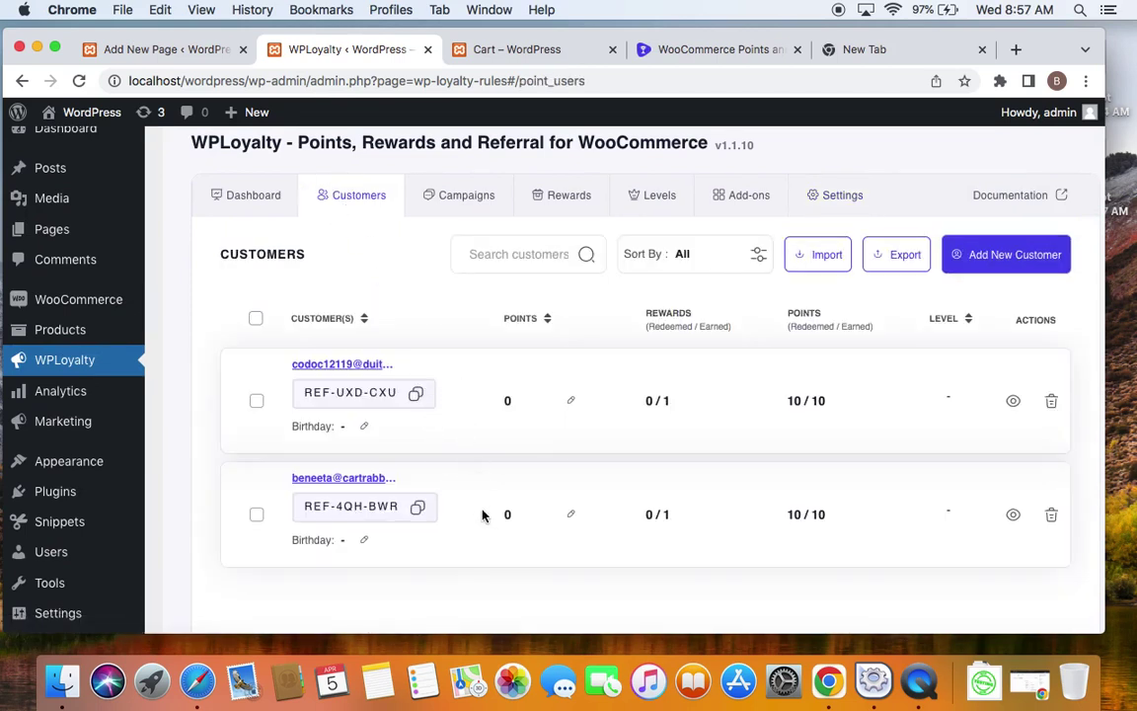
{"action": "scroll", "coordinate": [490, 487], "scroll_direction": "down", "scroll_amount": 2}
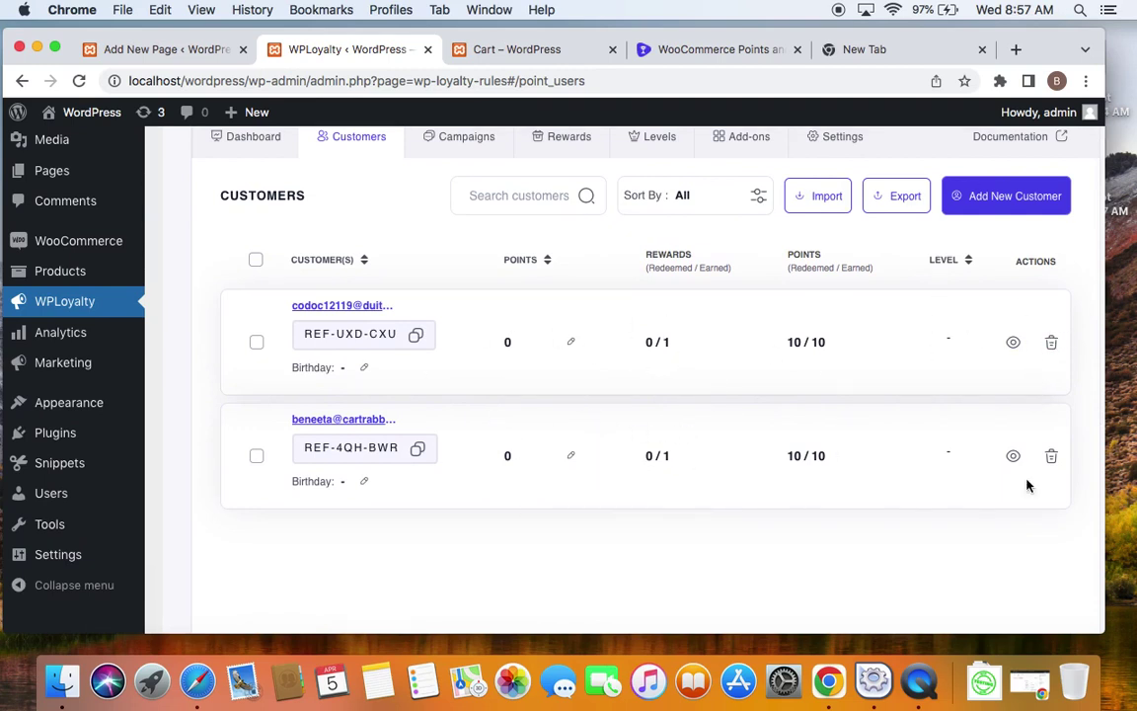
{"action": "scroll", "coordinate": [634, 464], "scroll_direction": "up", "scroll_amount": 3}
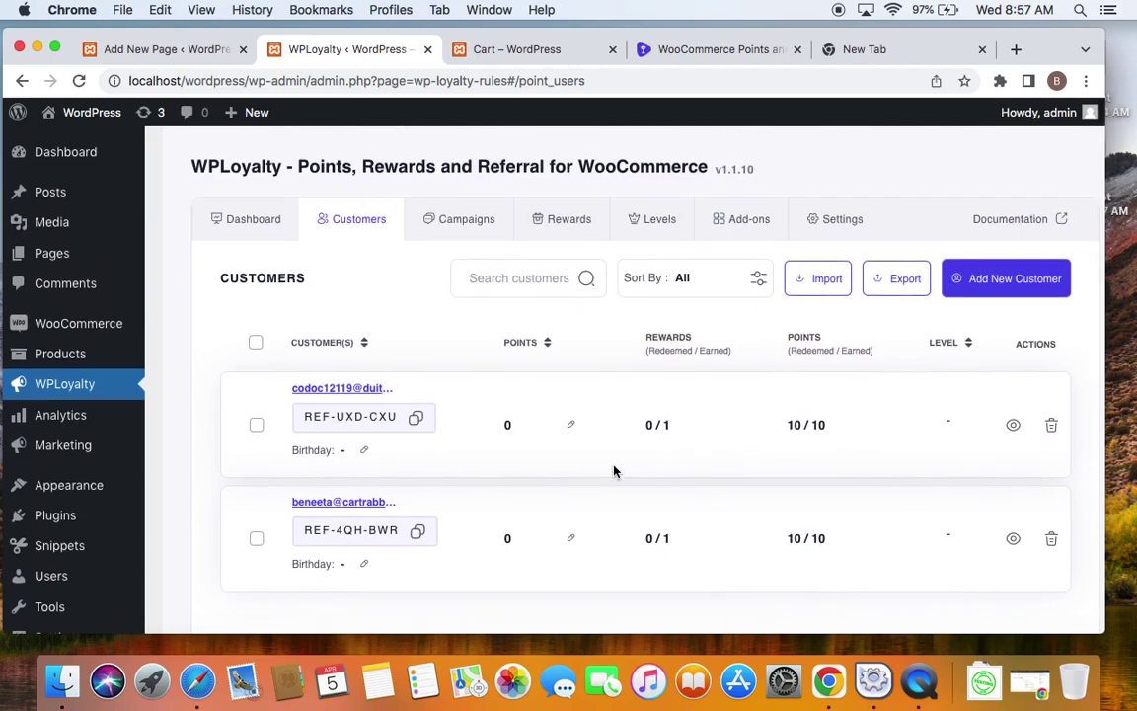
Open the Display Messages settings and examine the Cart section's earn and redeem messages and their display positions
{"action": "left_click", "coordinate": [840, 218]}
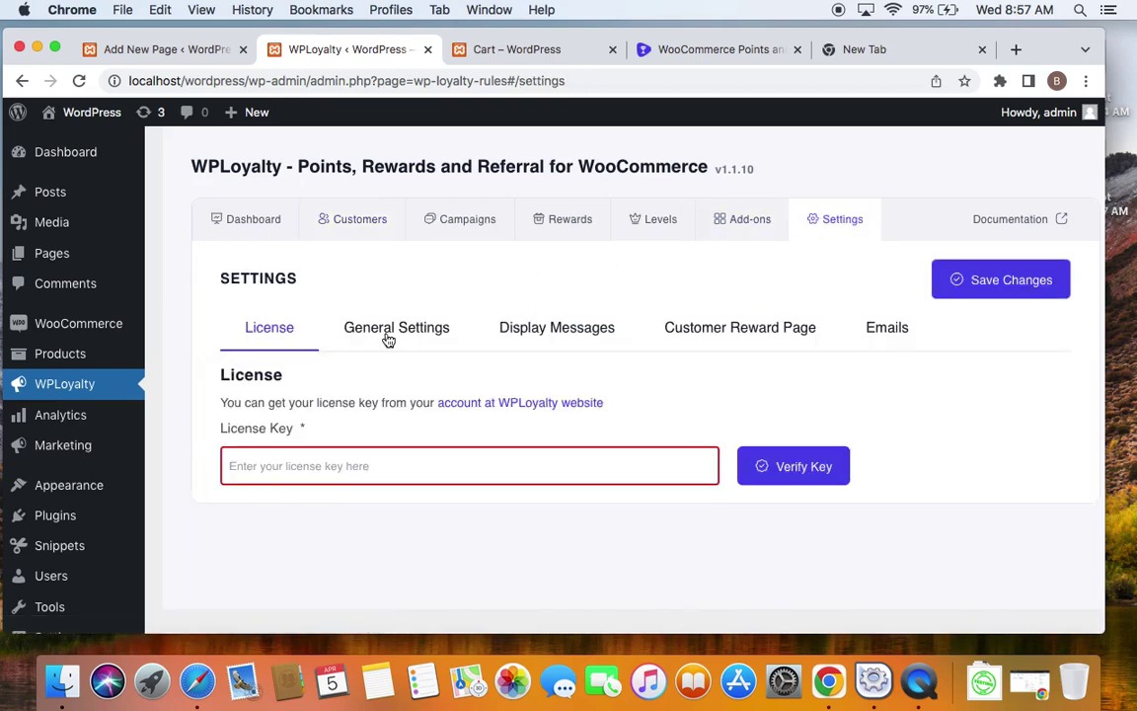
{"action": "left_click", "coordinate": [522, 336]}
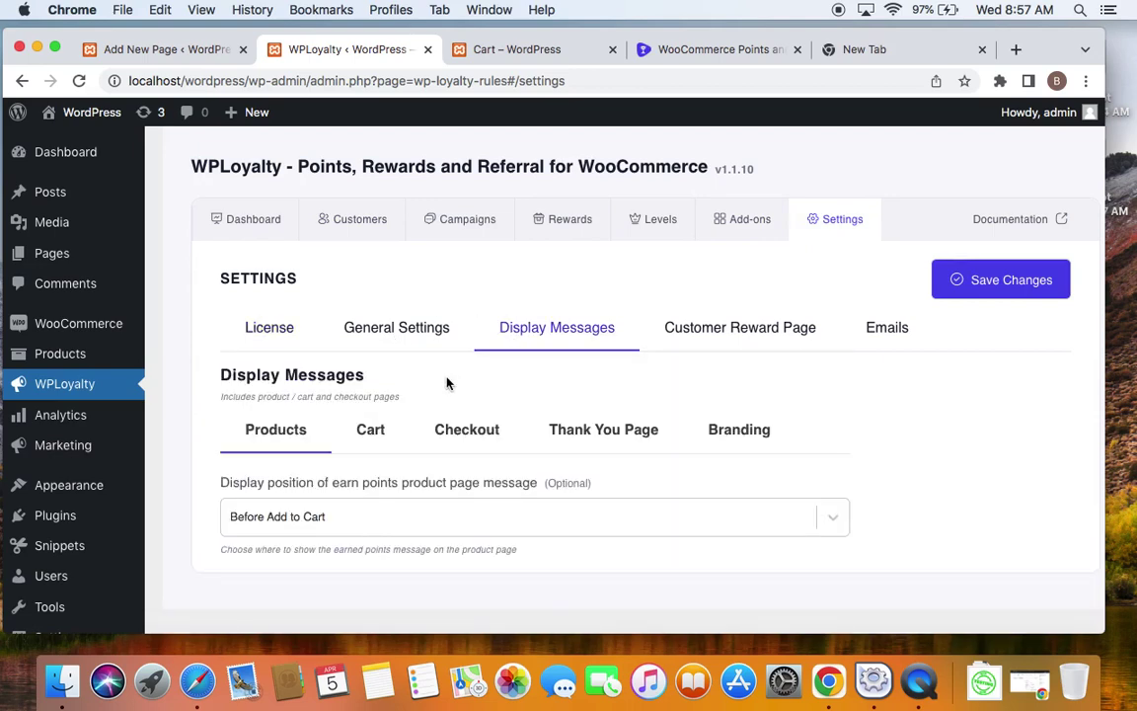
{"action": "scroll", "coordinate": [447, 383], "scroll_direction": "down", "scroll_amount": 2}
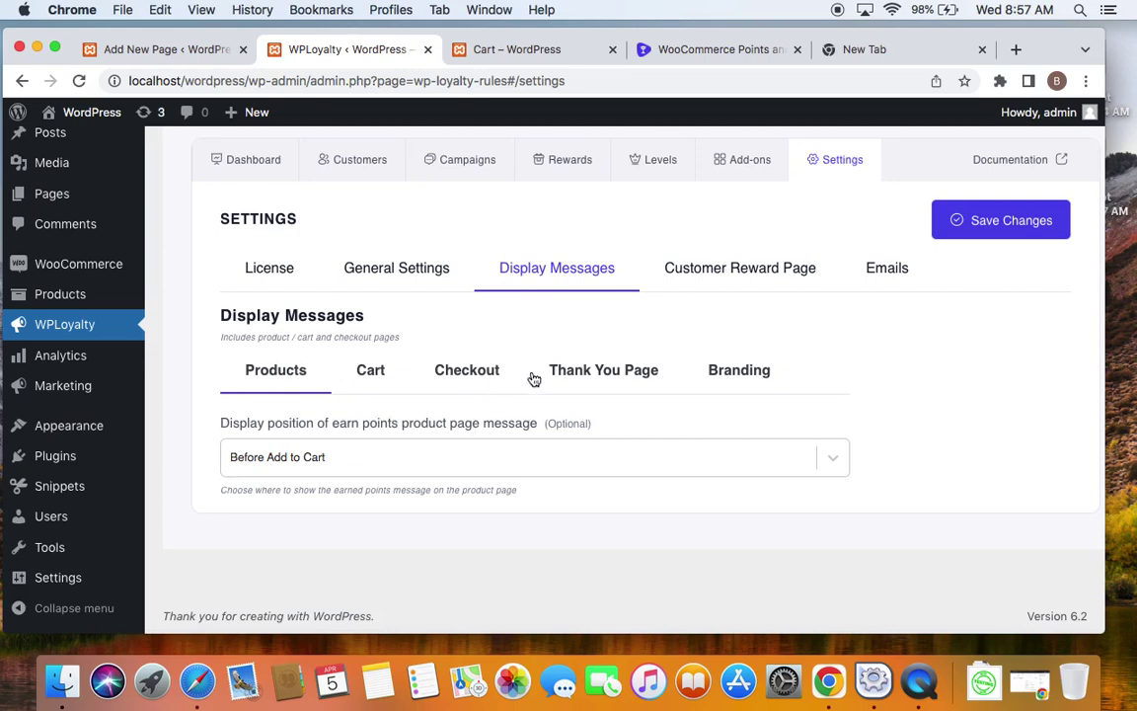
{"action": "left_click", "coordinate": [374, 381]}
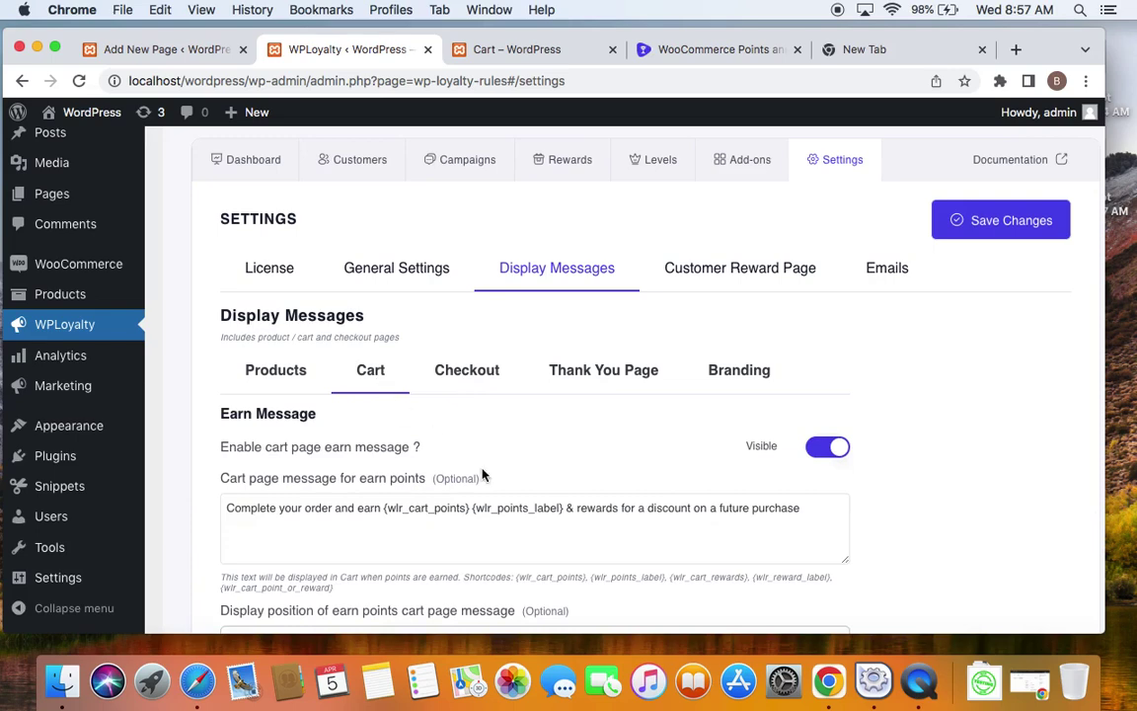
{"action": "scroll", "coordinate": [482, 474], "scroll_direction": "down", "scroll_amount": 5}
{"action": "scroll", "coordinate": [395, 434], "scroll_direction": "down", "scroll_amount": 2}
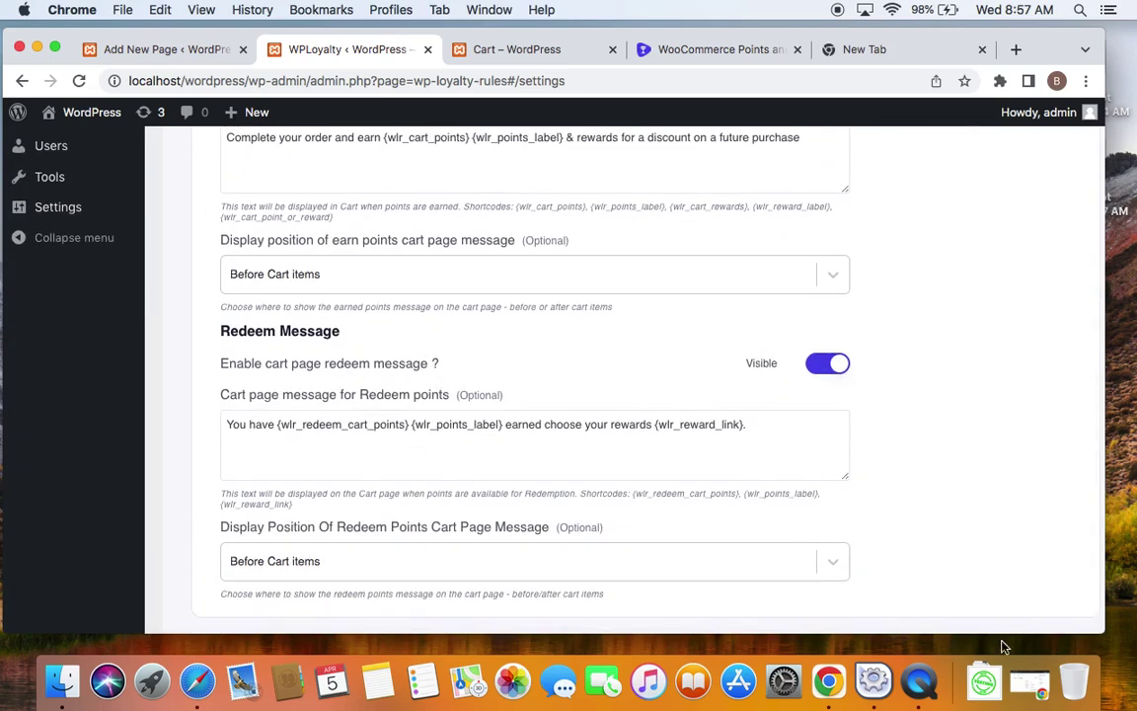
Bring up the incognito store cart, check where the redeem points message is placed, and minimize that window
{"action": "left_click", "coordinate": [1029, 683]}
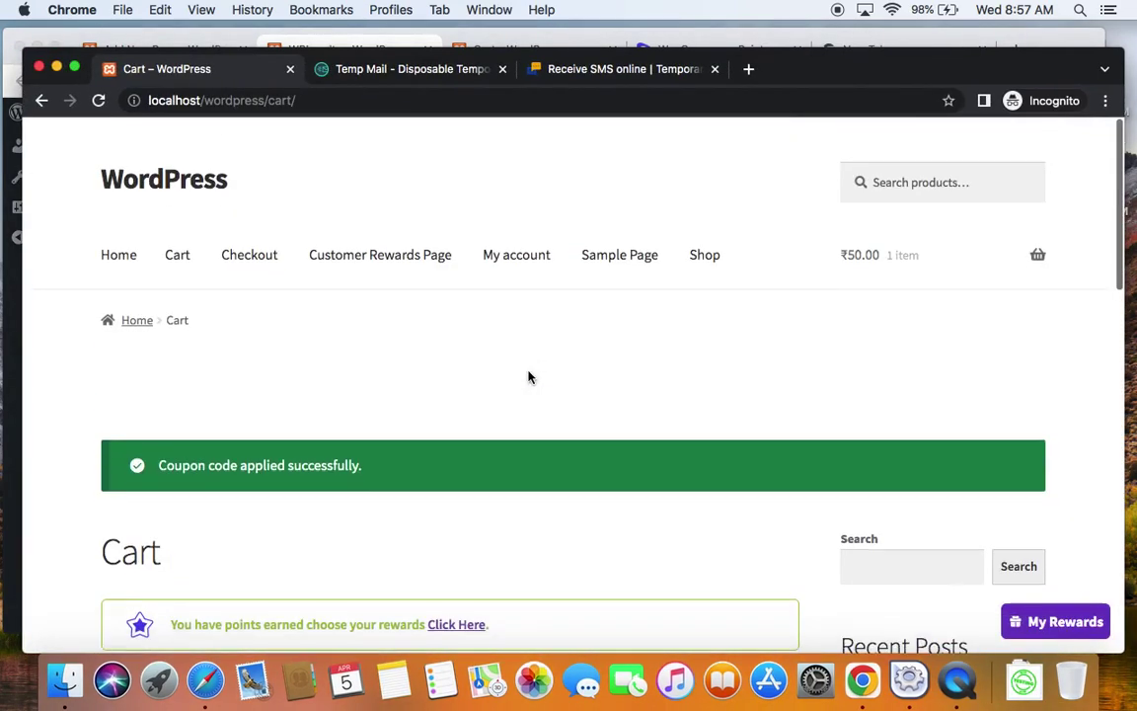
{"action": "scroll", "coordinate": [528, 377], "scroll_direction": "down", "scroll_amount": 4}
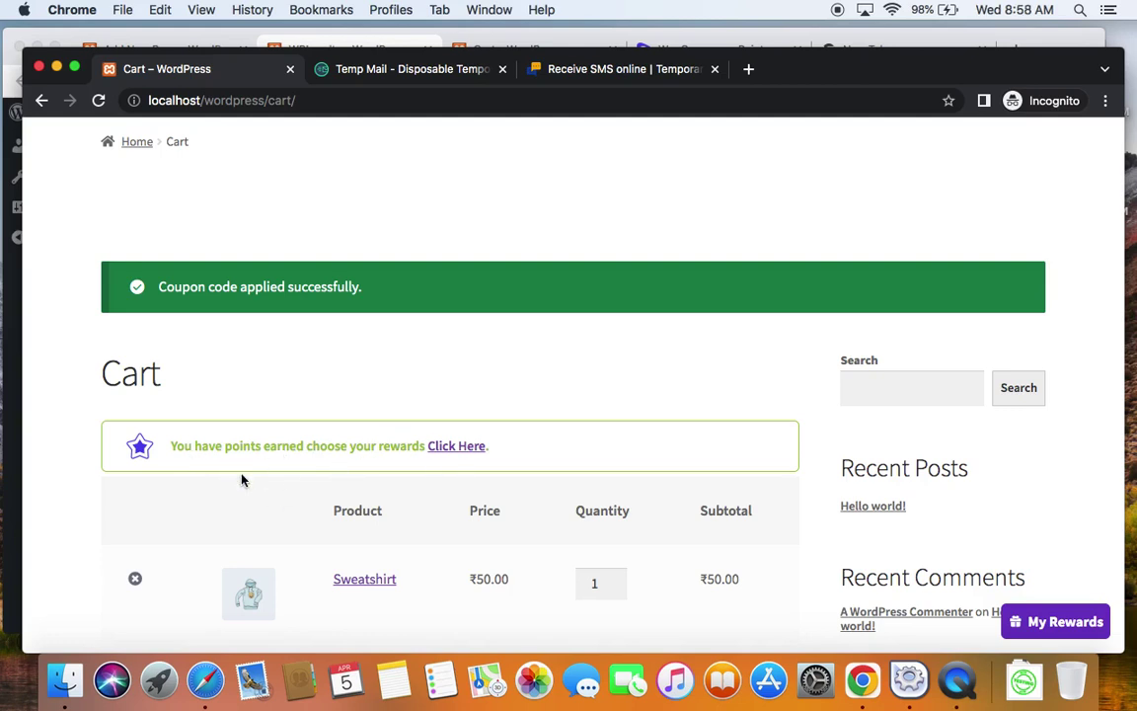
{"action": "left_click", "coordinate": [57, 66]}
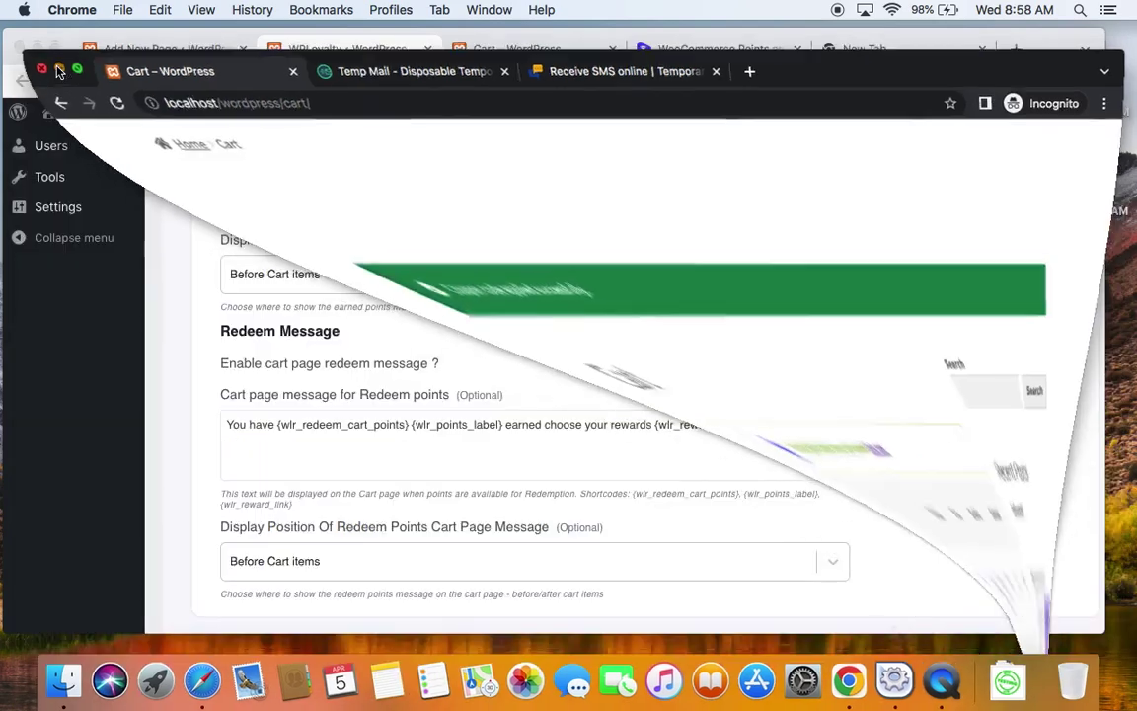
Examine the Cart section's earn and redeem messages and view the position options for the redeem points message
{"action": "scroll", "coordinate": [680, 594], "scroll_direction": "up", "scroll_amount": 5}
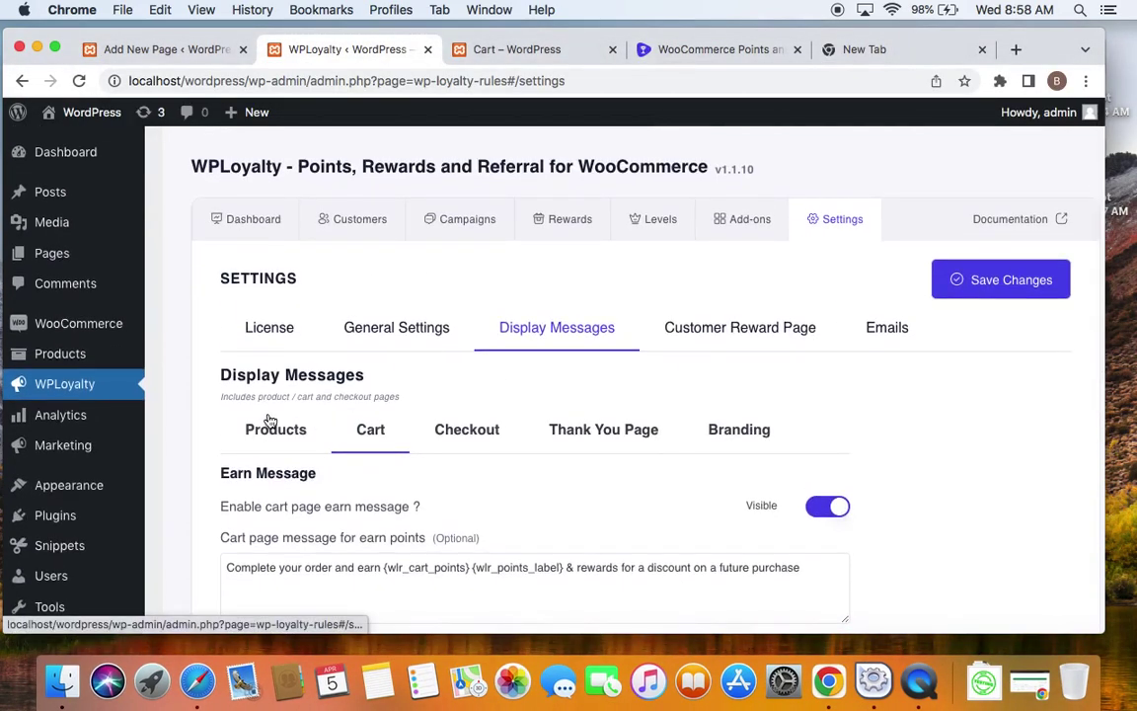
{"action": "scroll", "coordinate": [507, 409], "scroll_direction": "down", "scroll_amount": 3}
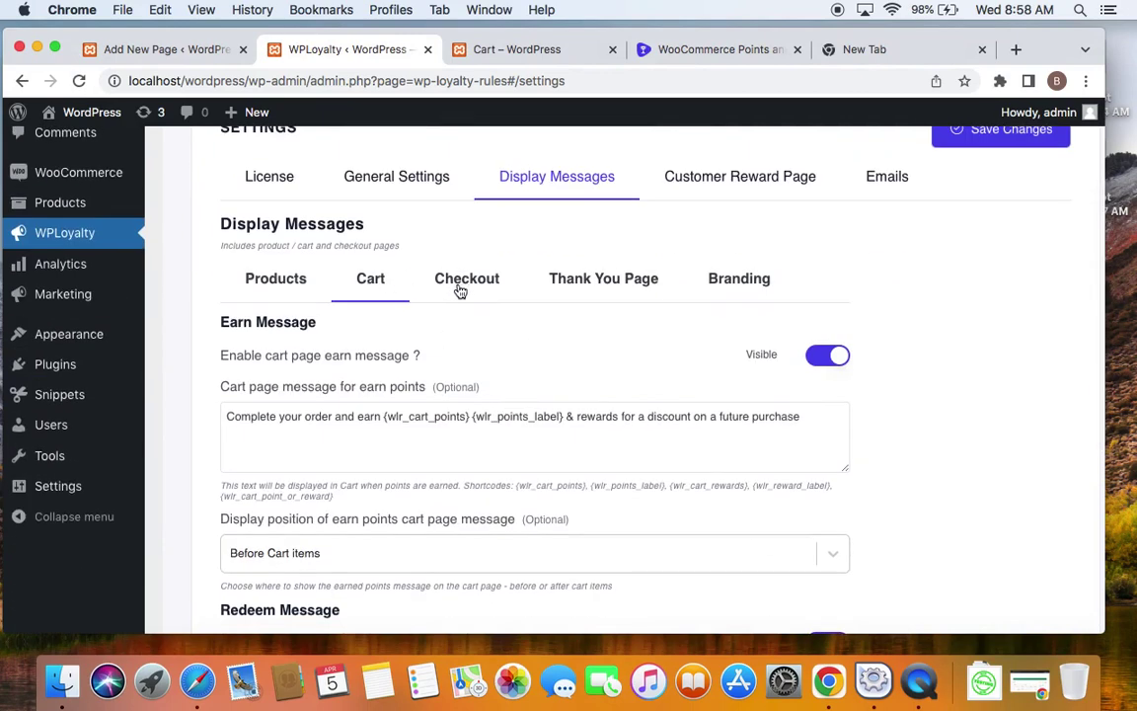
{"action": "scroll", "coordinate": [439, 367], "scroll_direction": "down", "scroll_amount": 5}
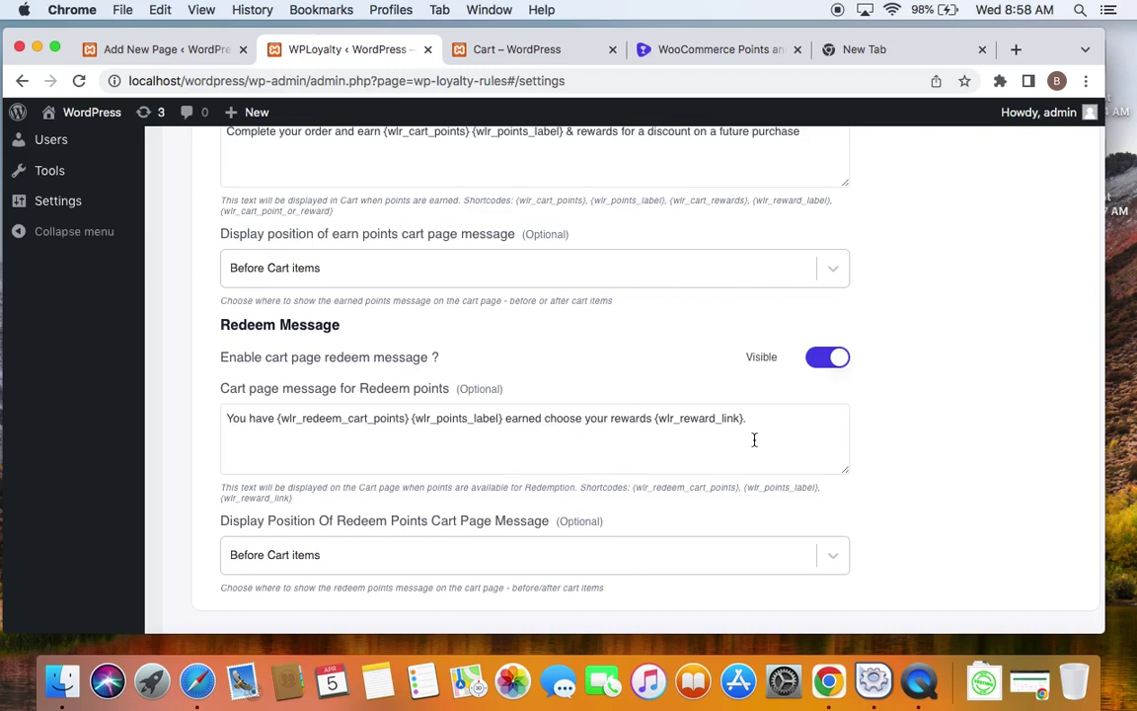
{"action": "scroll", "coordinate": [754, 439], "scroll_direction": "down", "scroll_amount": 2}
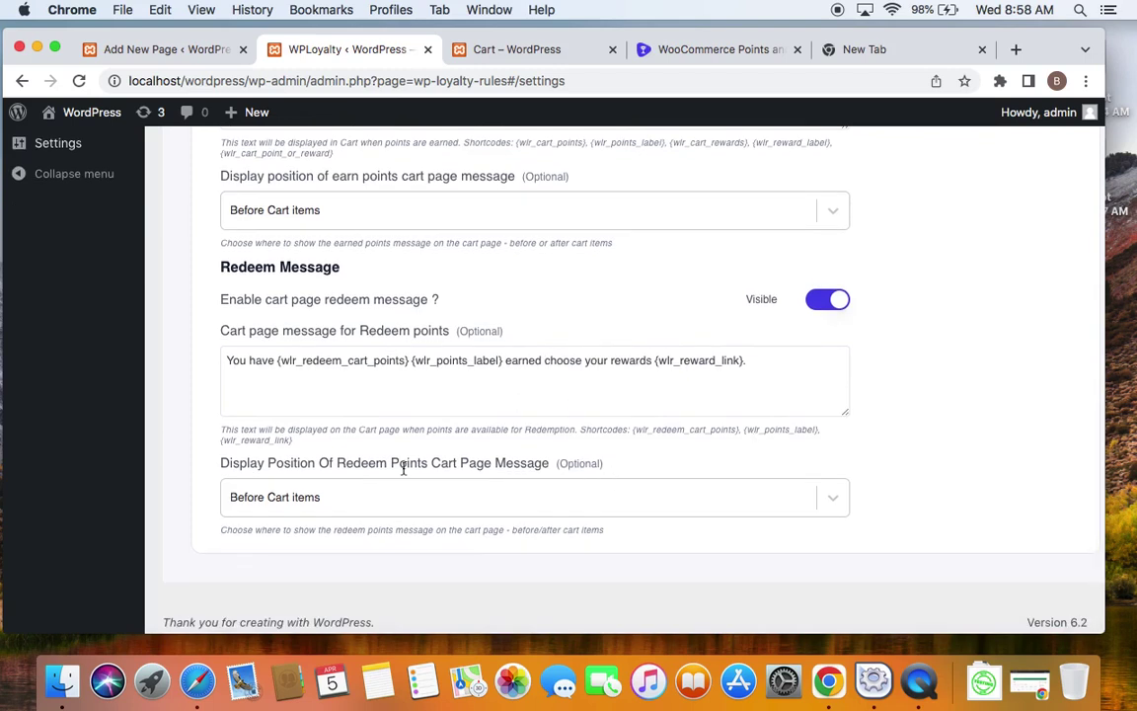
{"action": "left_click", "coordinate": [834, 496]}
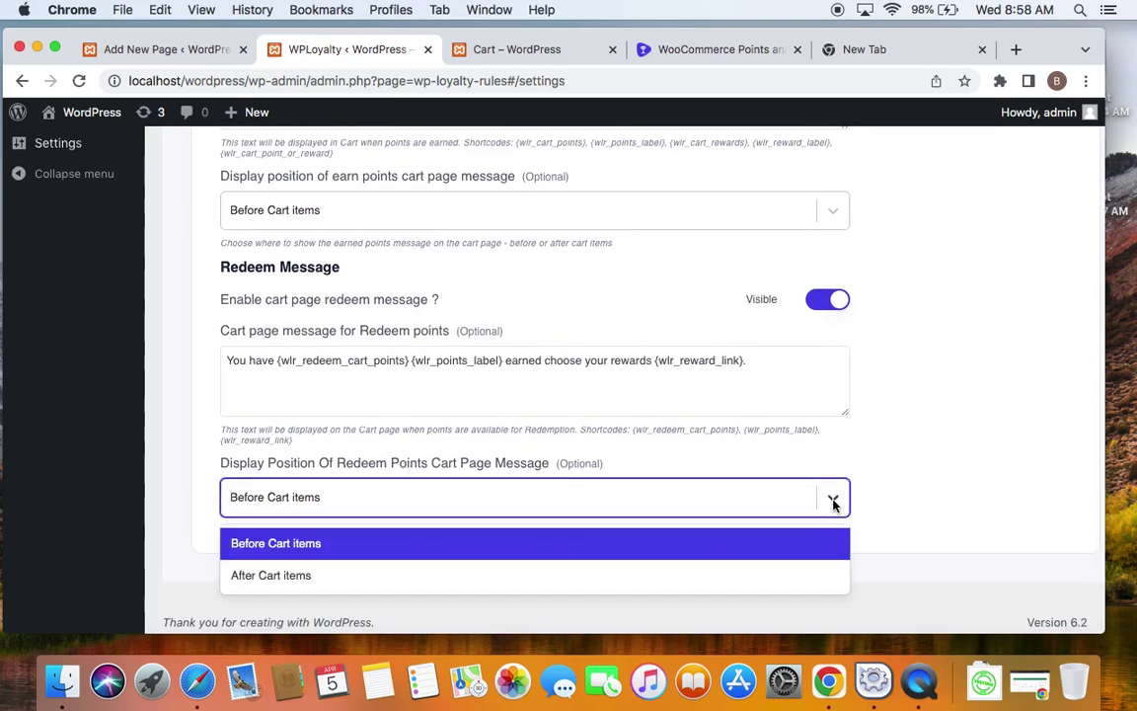
{"action": "left_click", "coordinate": [959, 426]}
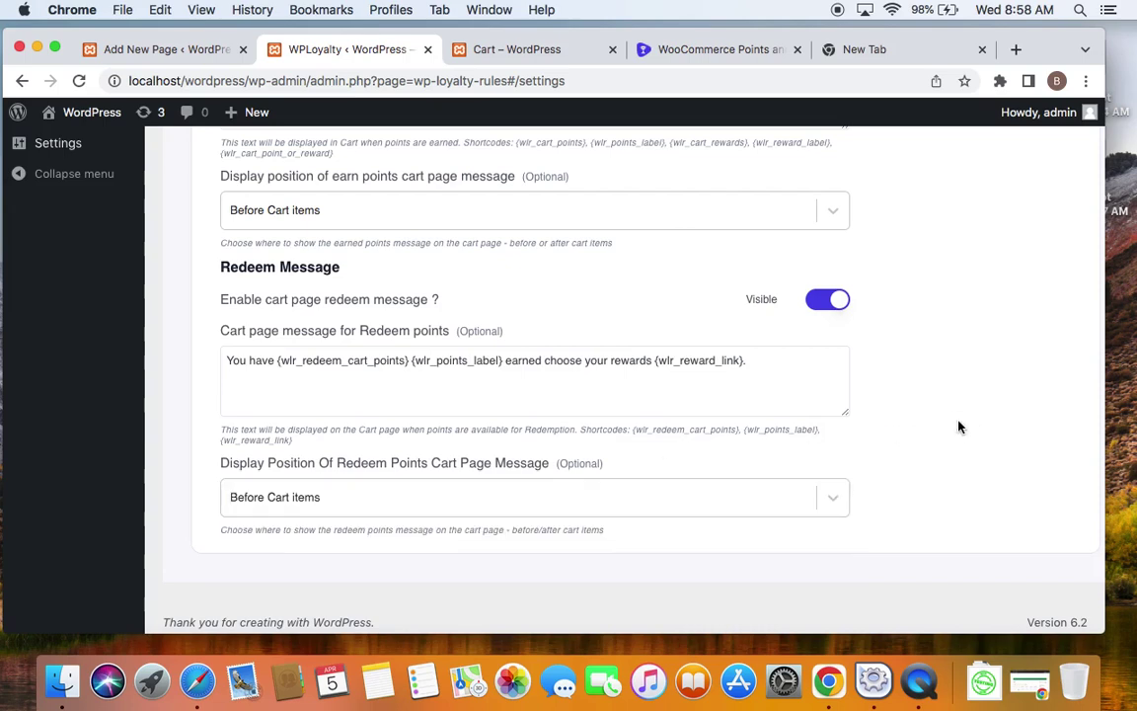
Open the store cart page and check where the redeem points message is placed
{"action": "left_click", "coordinate": [466, 51]}
{"action": "scroll", "coordinate": [480, 319], "scroll_direction": "up", "scroll_amount": 15}
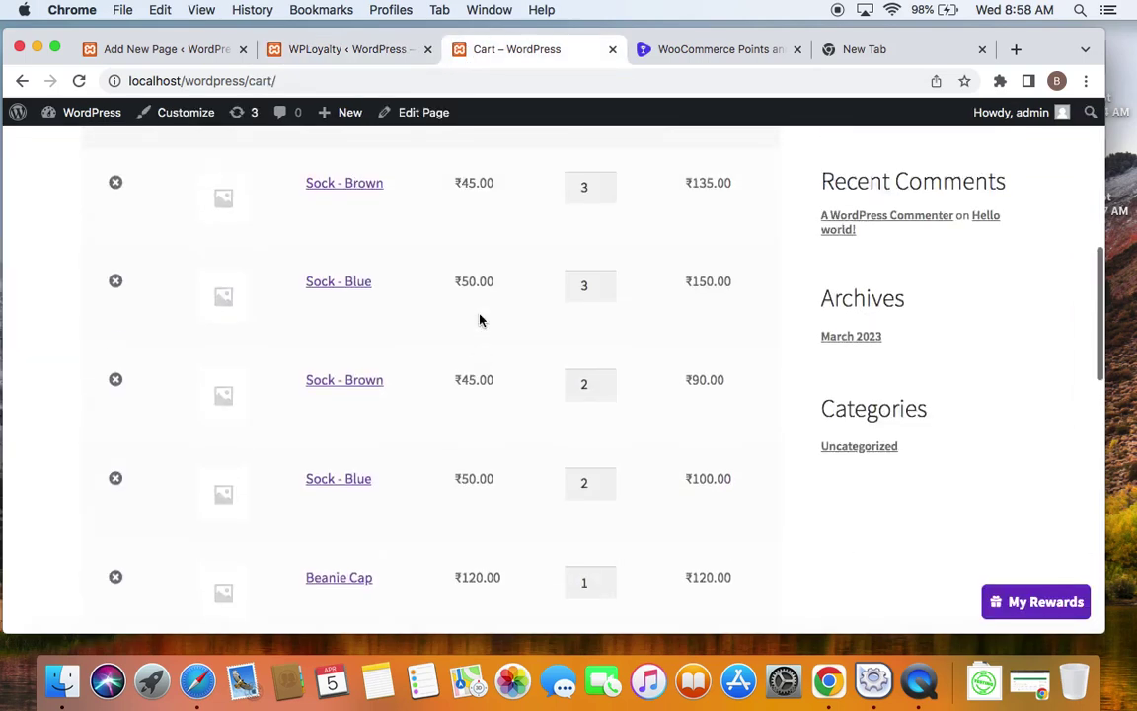
{"action": "scroll", "coordinate": [479, 319], "scroll_direction": "down", "scroll_amount": 2}
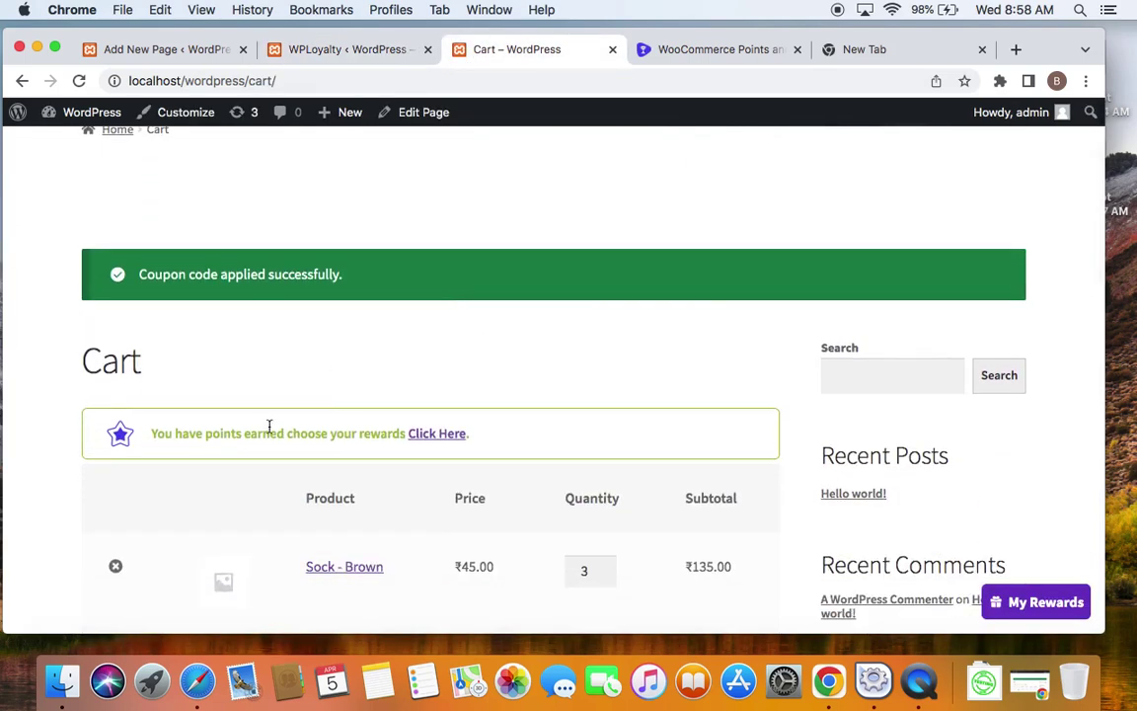
Set the redeem points message's cart page position to After Cart items and save the WPLoyalty settings
{"action": "left_click", "coordinate": [349, 51]}
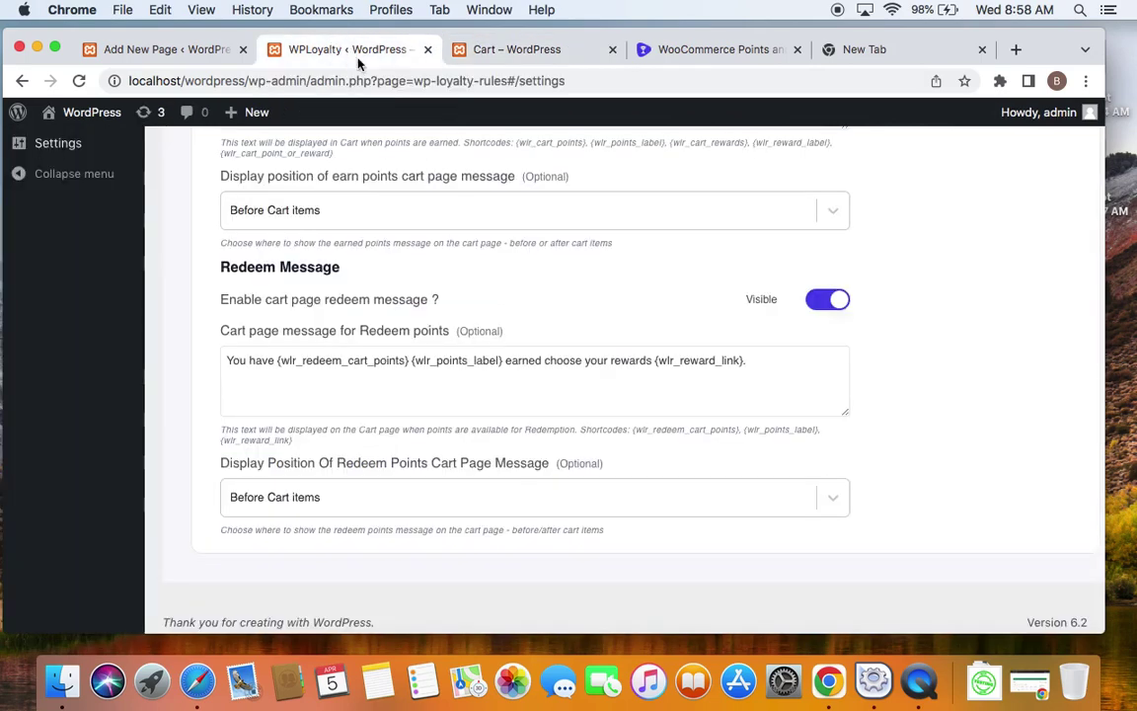
{"action": "left_click", "coordinate": [830, 503]}
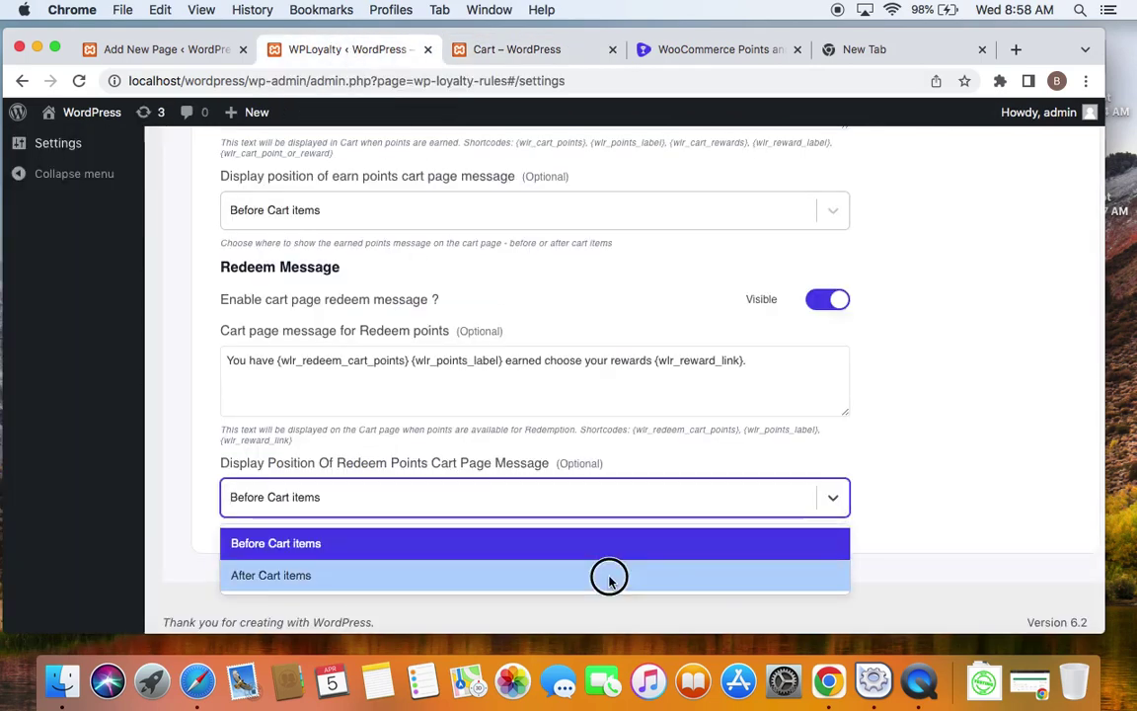
{"action": "left_click", "coordinate": [609, 574]}
{"action": "scroll", "coordinate": [843, 559], "scroll_direction": "up", "scroll_amount": 10}
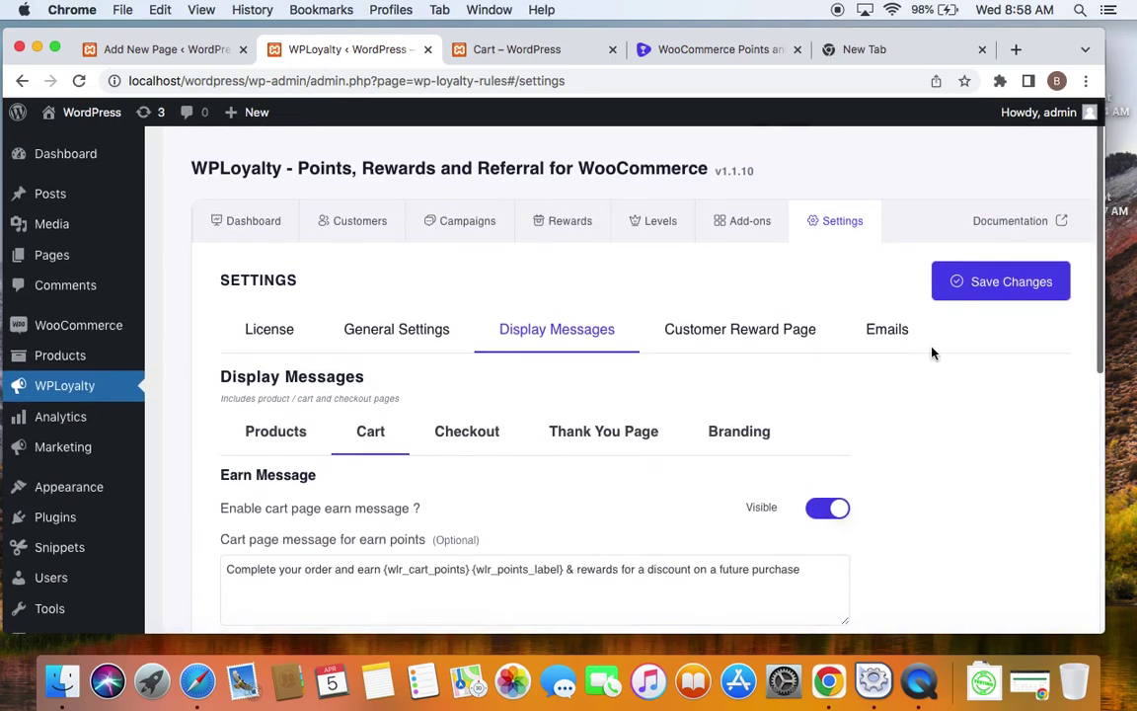
{"action": "left_click", "coordinate": [985, 287]}
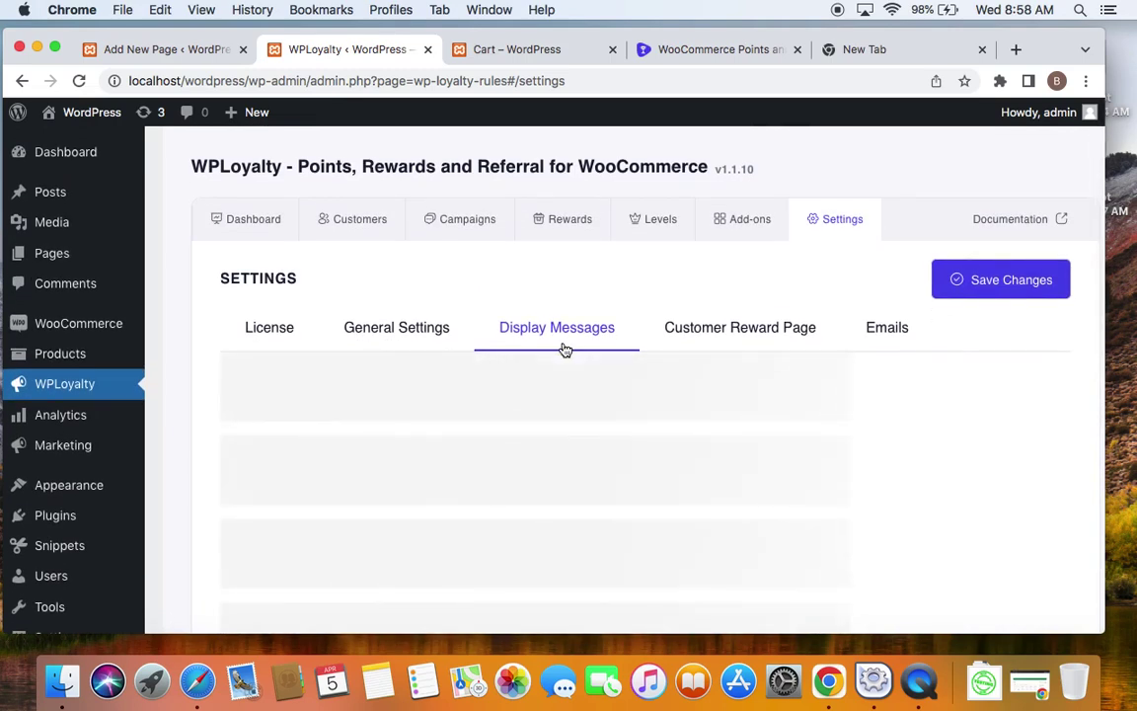
Reload the store cart page and check the redeem points message's new placement
{"action": "left_click", "coordinate": [489, 49]}
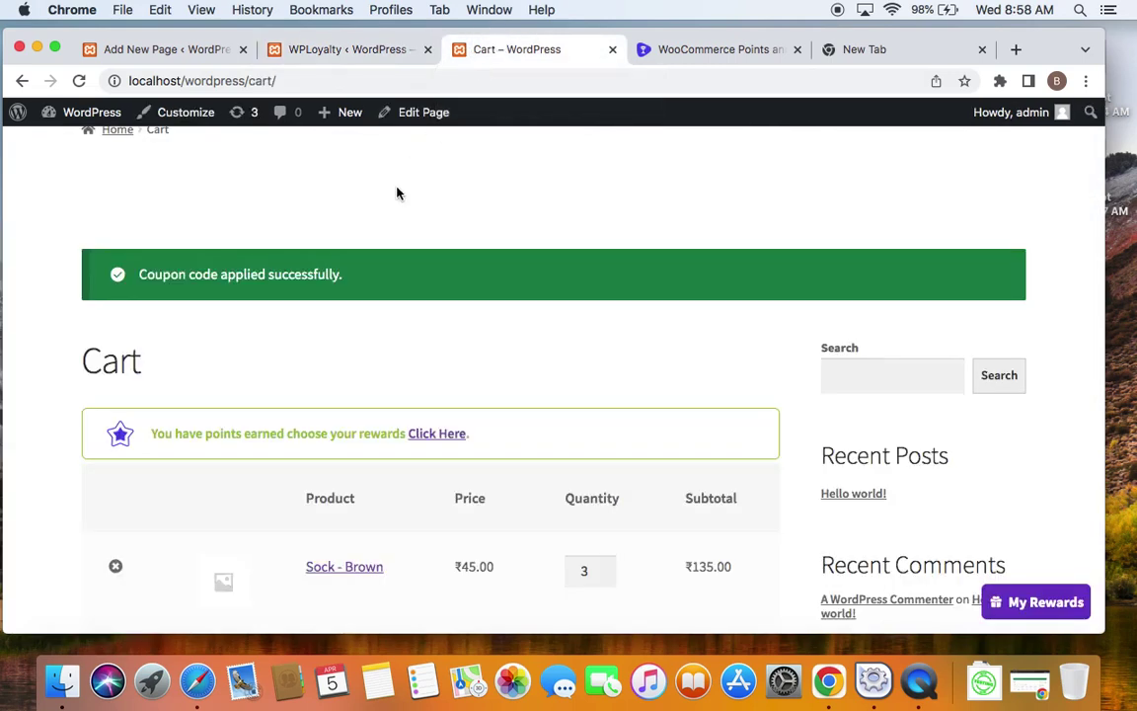
{"action": "right_click", "coordinate": [397, 187]}
{"action": "left_click", "coordinate": [422, 221]}
{"action": "scroll", "coordinate": [330, 431], "scroll_direction": "down", "scroll_amount": 8}
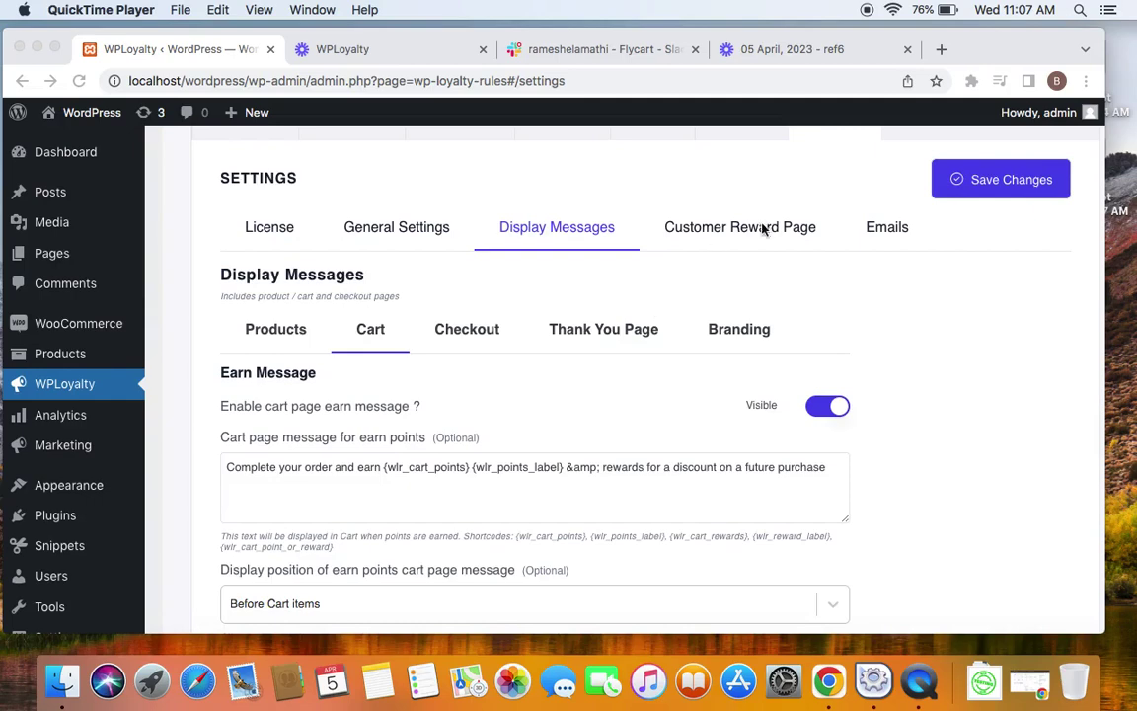
Open the Branding section of Display Messages and examine the color and icon options for the earn and redeem messages
{"action": "left_click", "coordinate": [748, 329]}
{"action": "double_click", "coordinate": [749, 329]}
{"action": "scroll", "coordinate": [752, 328], "scroll_direction": "down", "scroll_amount": 4}
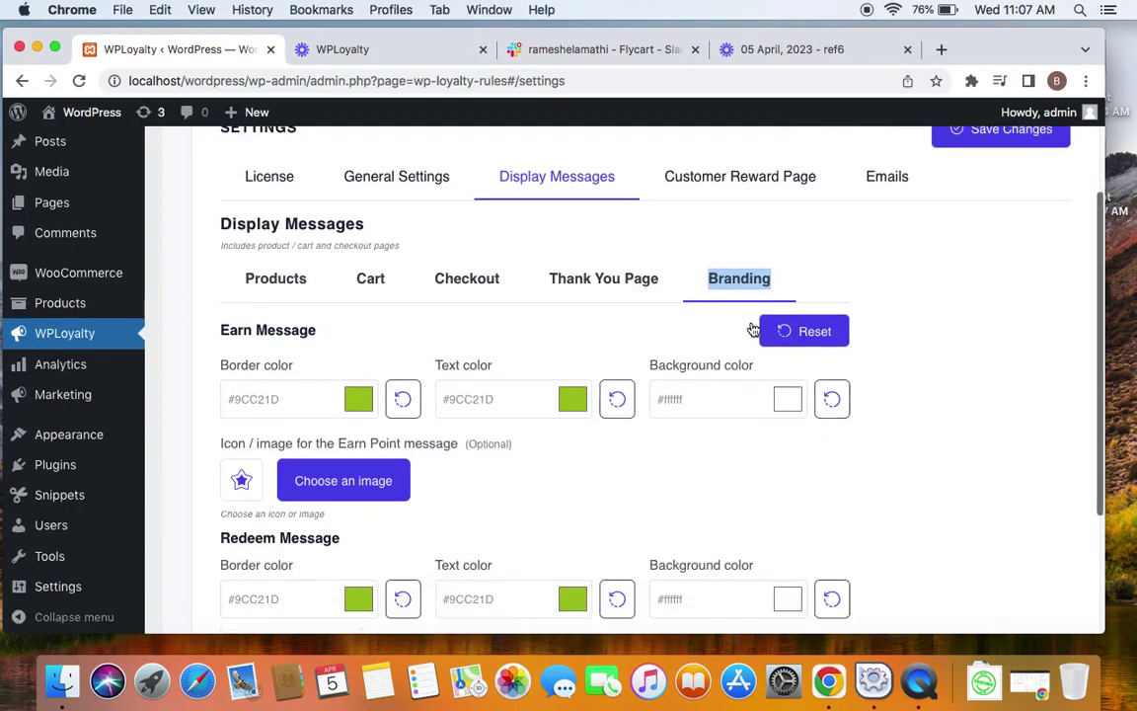
{"action": "scroll", "coordinate": [752, 329], "scroll_direction": "up", "scroll_amount": 1}
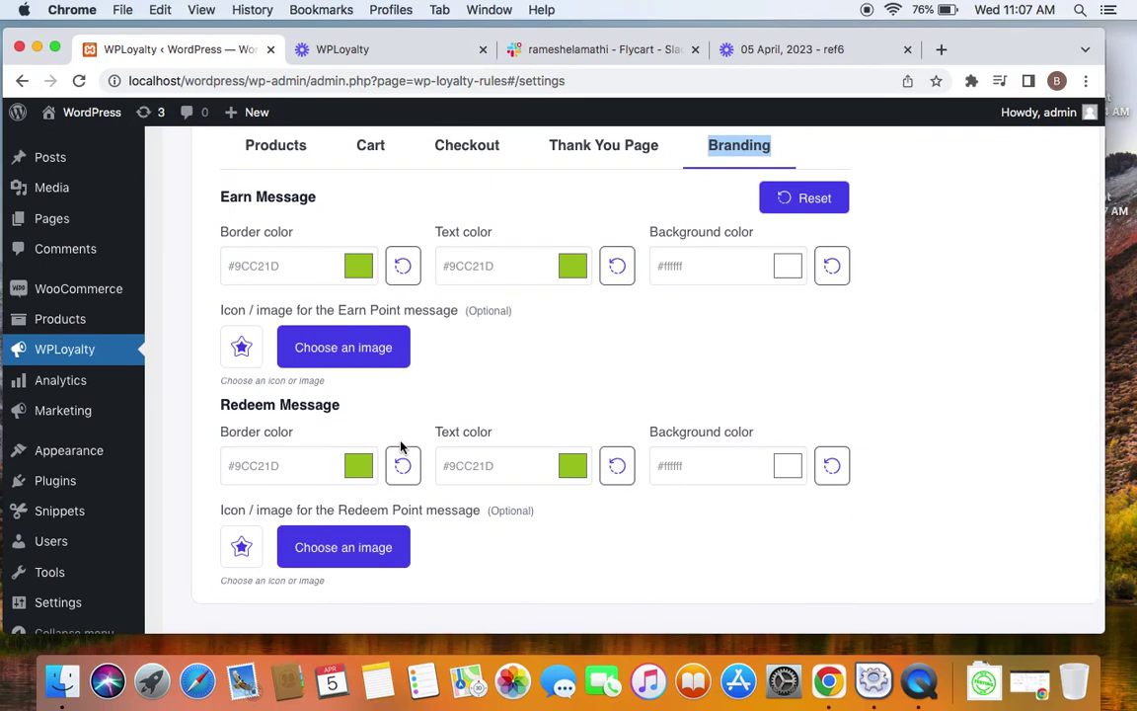
{"action": "scroll", "coordinate": [402, 448], "scroll_direction": "down", "scroll_amount": 1}
{"action": "scroll", "coordinate": [402, 448], "scroll_direction": "down", "scroll_amount": 1}
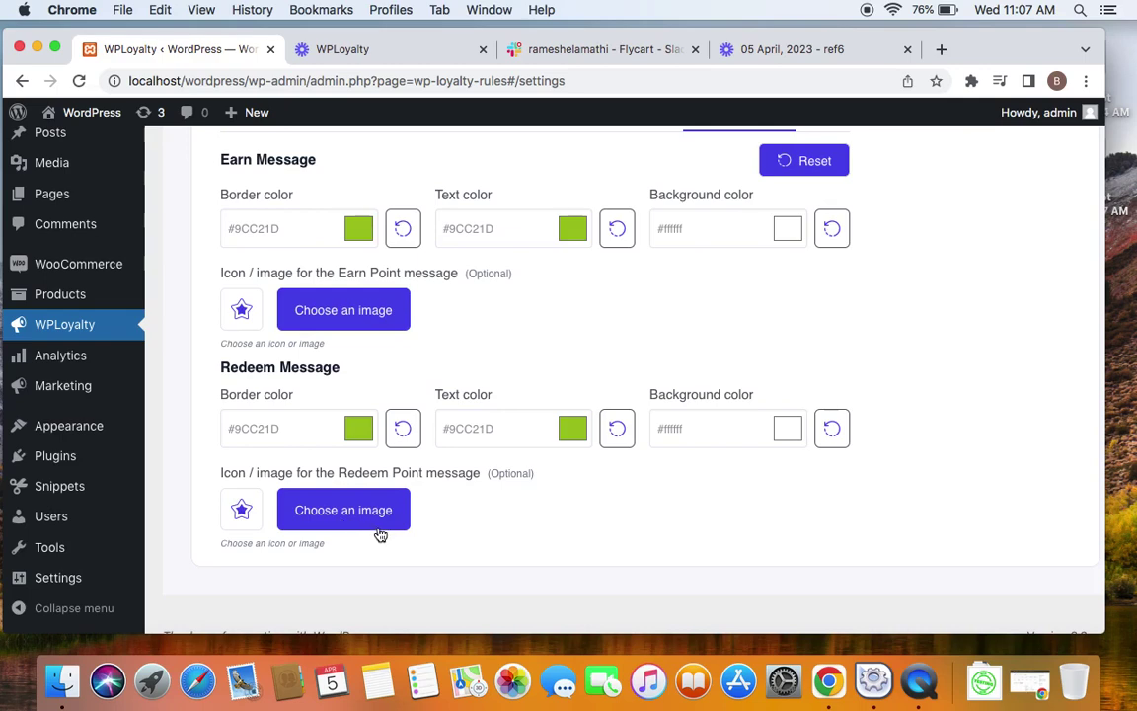
{"action": "scroll", "coordinate": [541, 559], "scroll_direction": "up", "scroll_amount": 3}
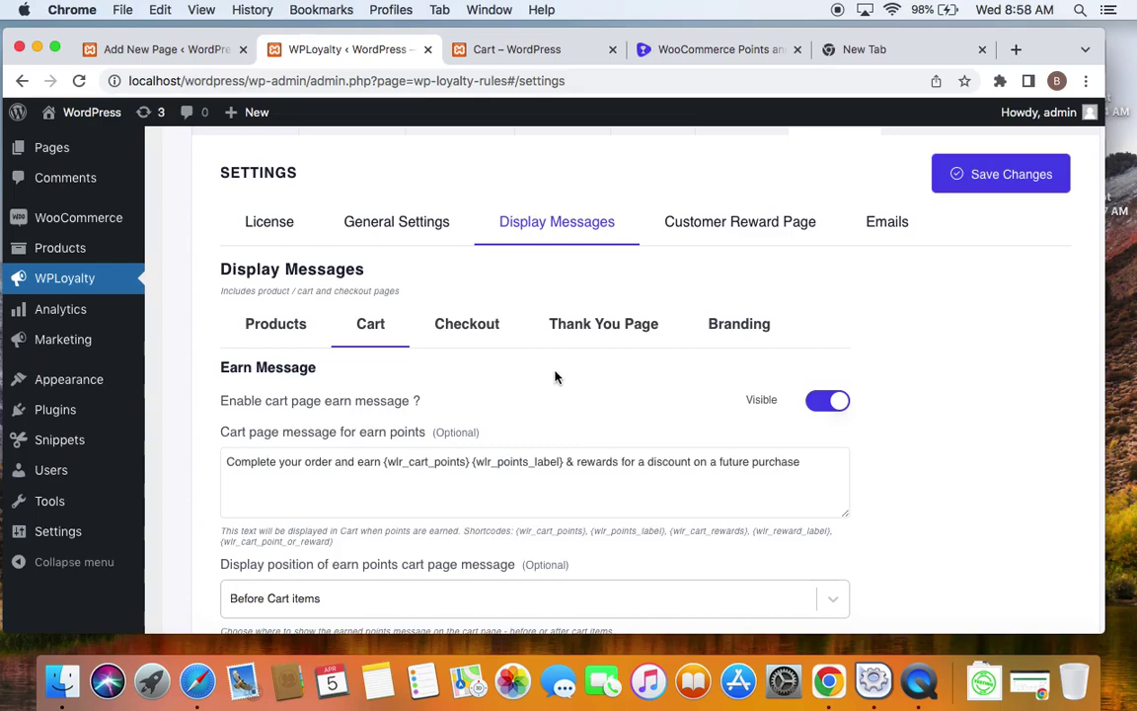
Return to the store cart page and look over the redeem points message around the cart totals
{"action": "left_click", "coordinate": [485, 50]}
{"action": "scroll", "coordinate": [787, 460], "scroll_direction": "up", "scroll_amount": 5}
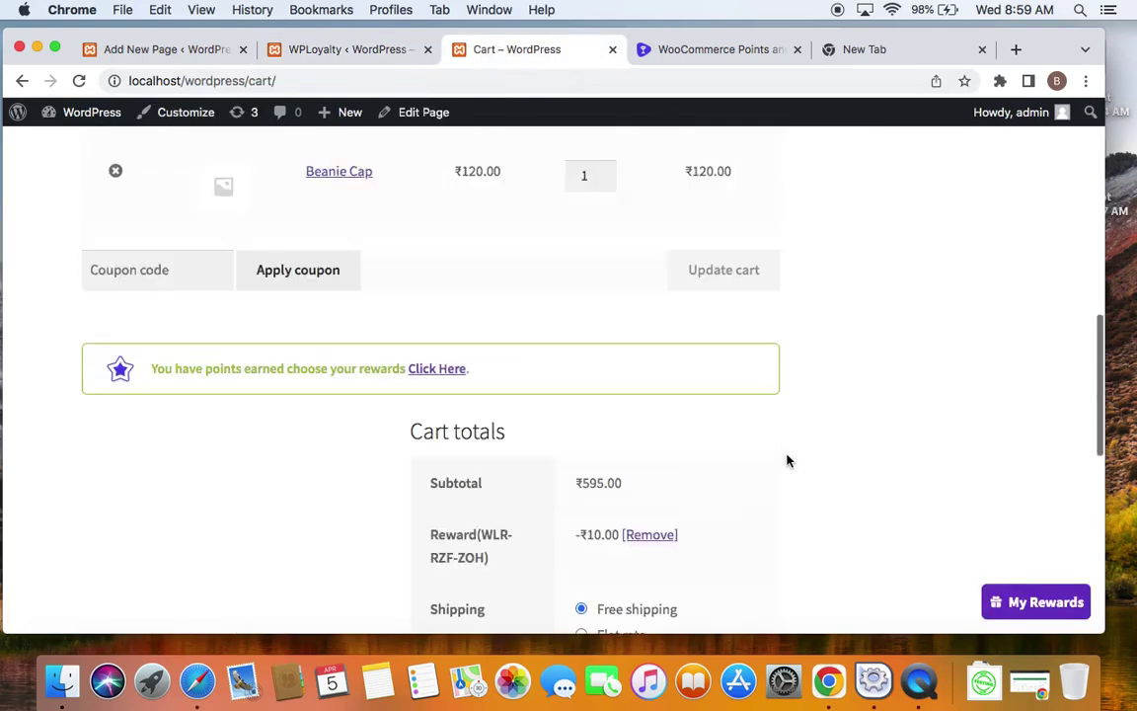